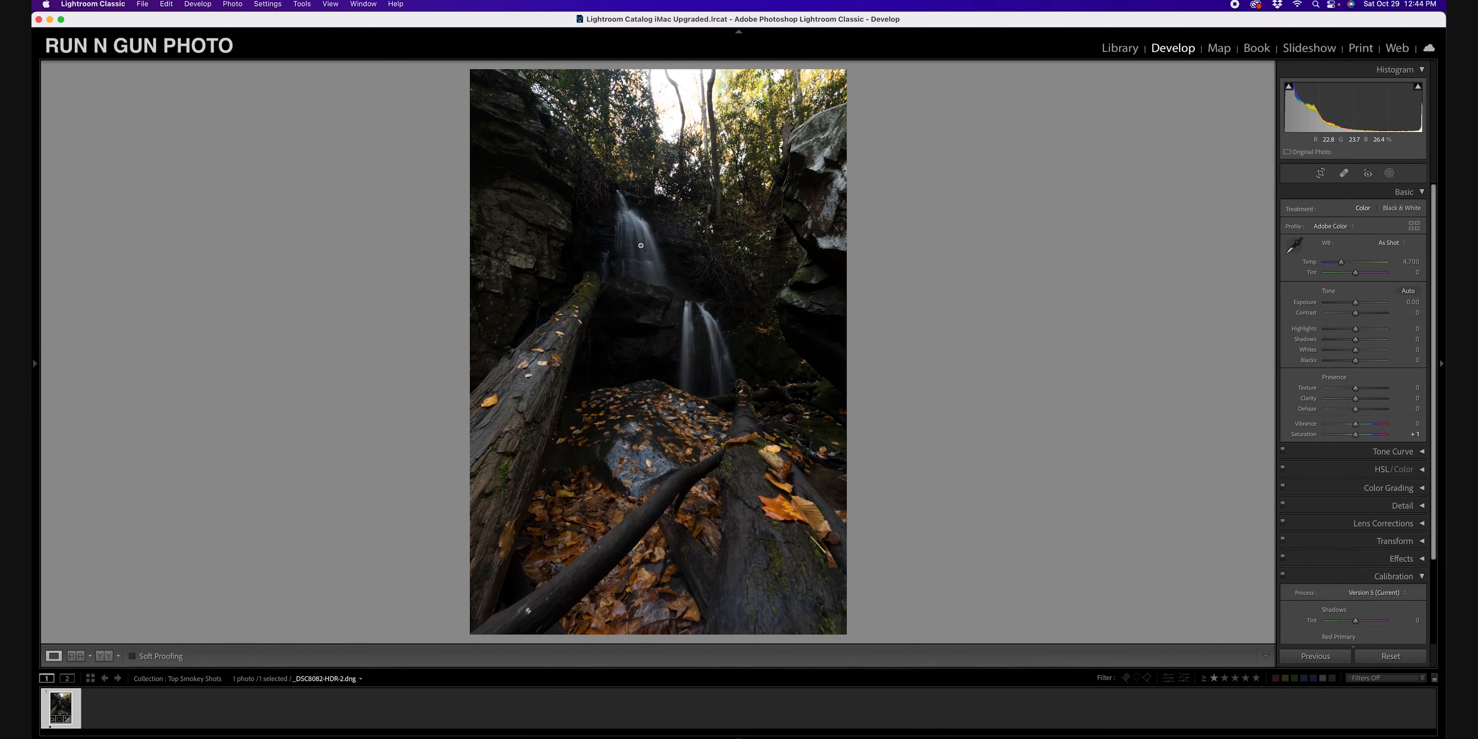
Step: Examine the waterfall, logs and leaves of the unedited photo up close, along with its shooting information
click(803, 365)
drag(790, 383, 753, 211)
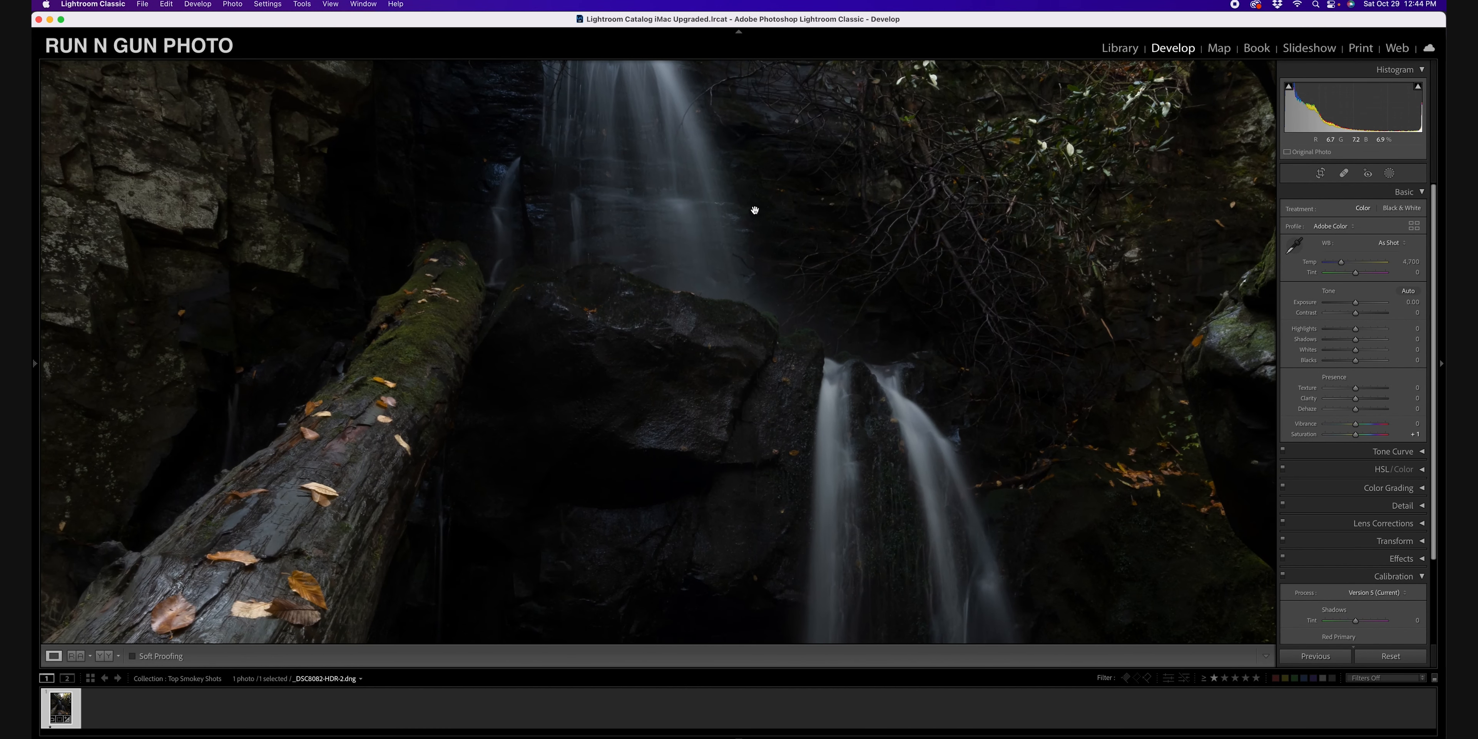
drag(858, 549, 828, 190)
drag(889, 529, 845, 365)
drag(876, 560, 567, 518)
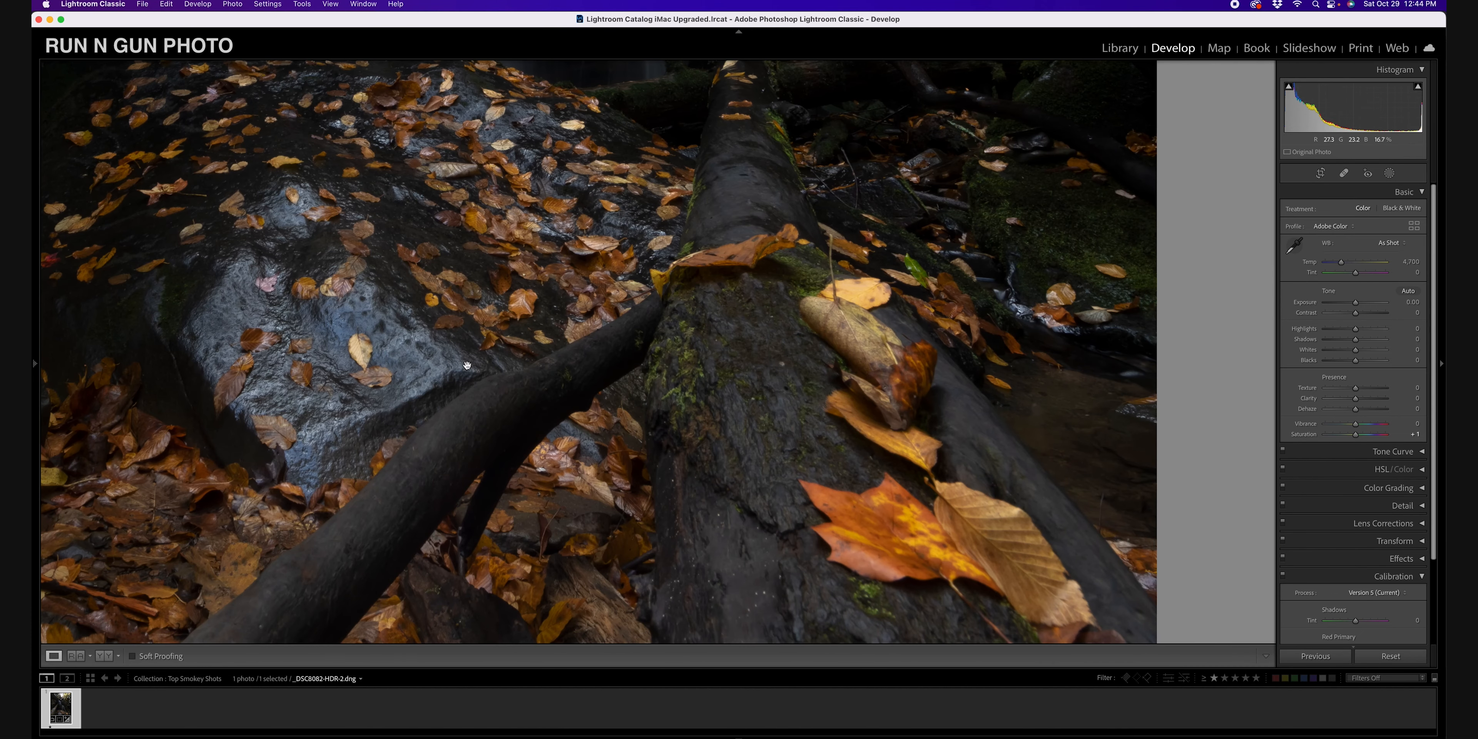
click(634, 467)
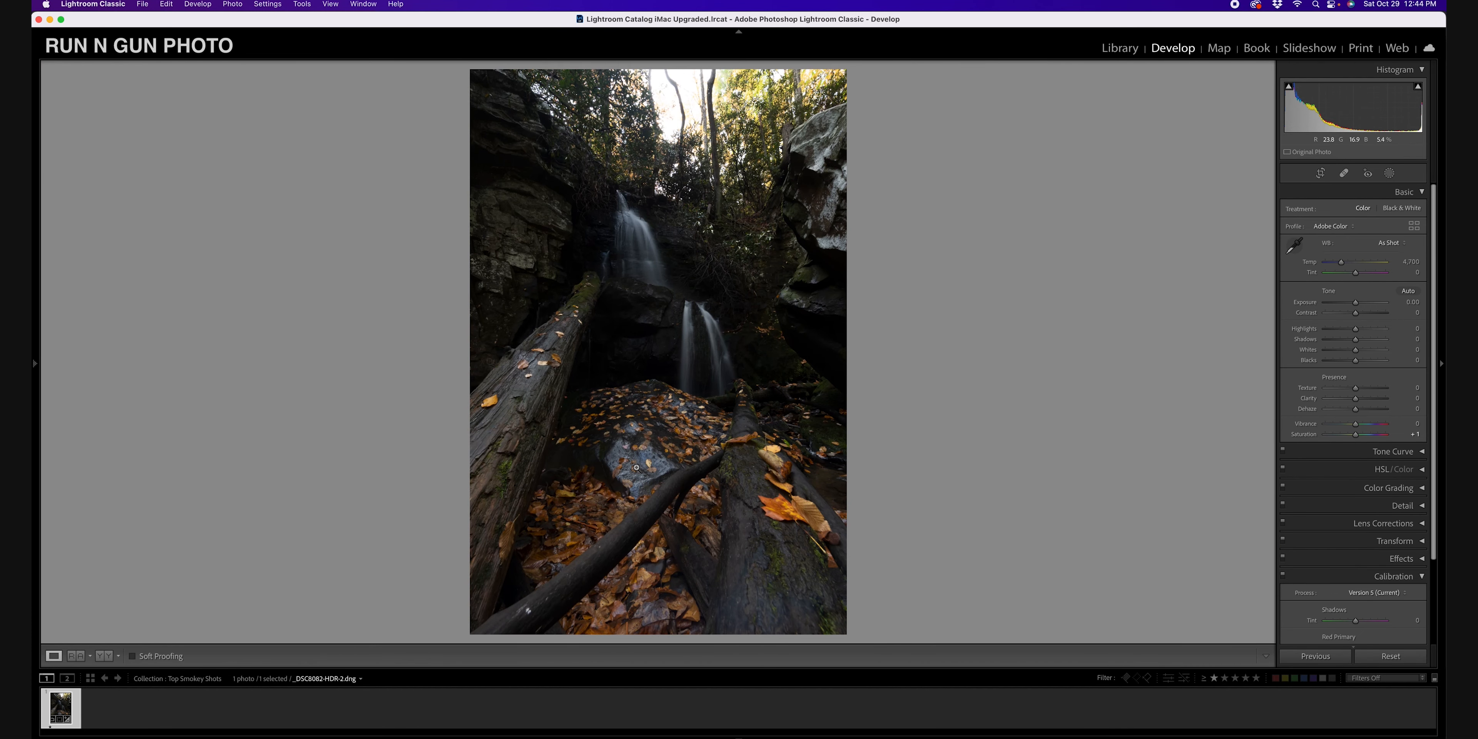
key(i)
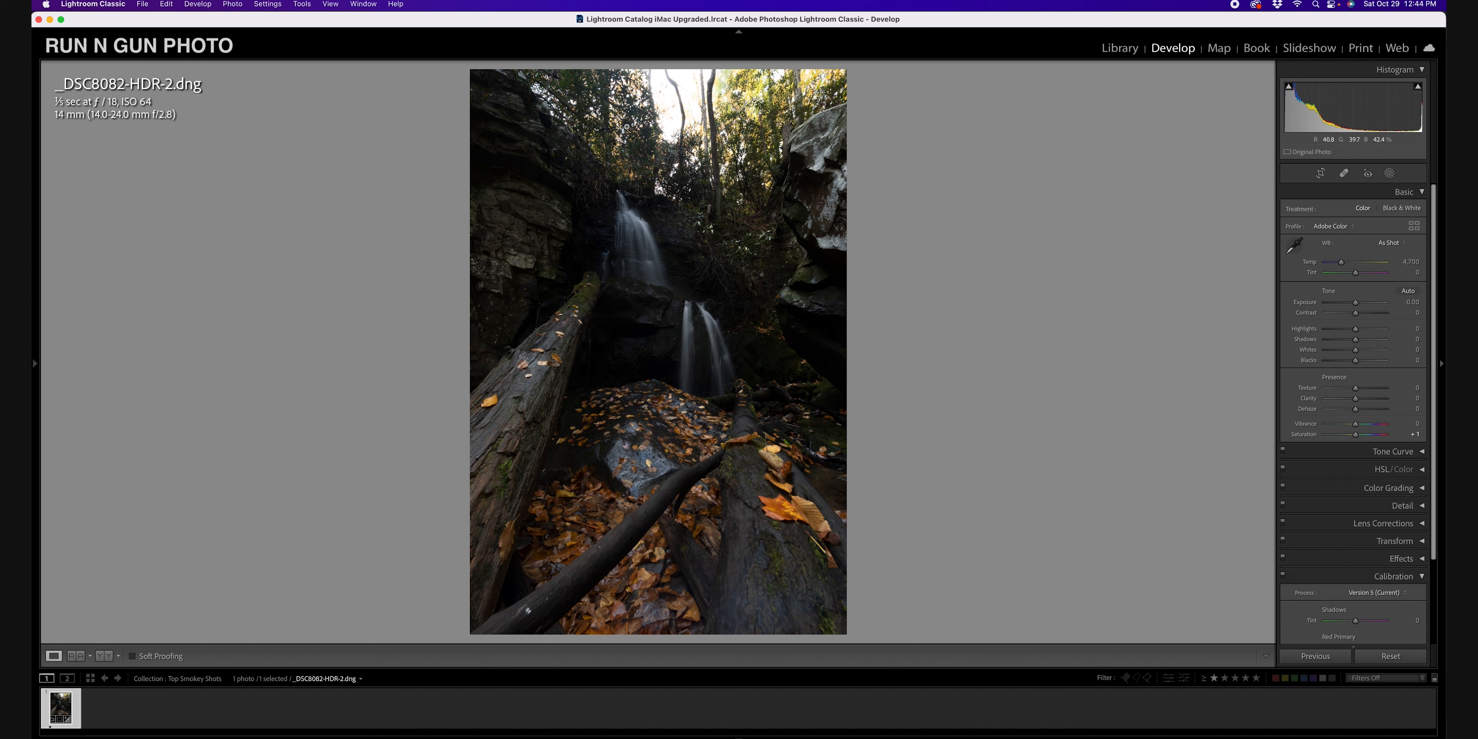
key(i)
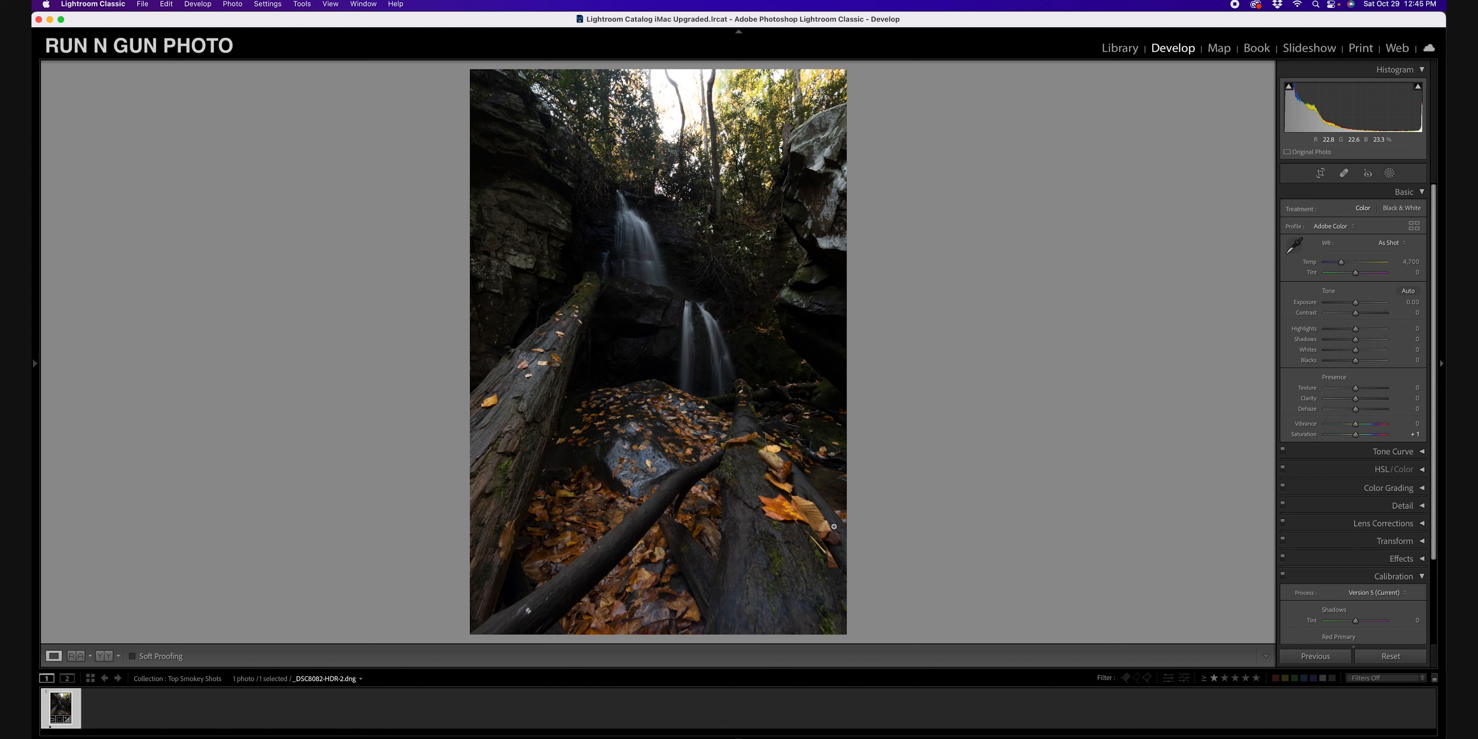
Step: Crop the photo to a 4 x 5 / 8 x 10 aspect ratio, cutting away mainly the bright treetops and sky
click(1320, 172)
click(1374, 210)
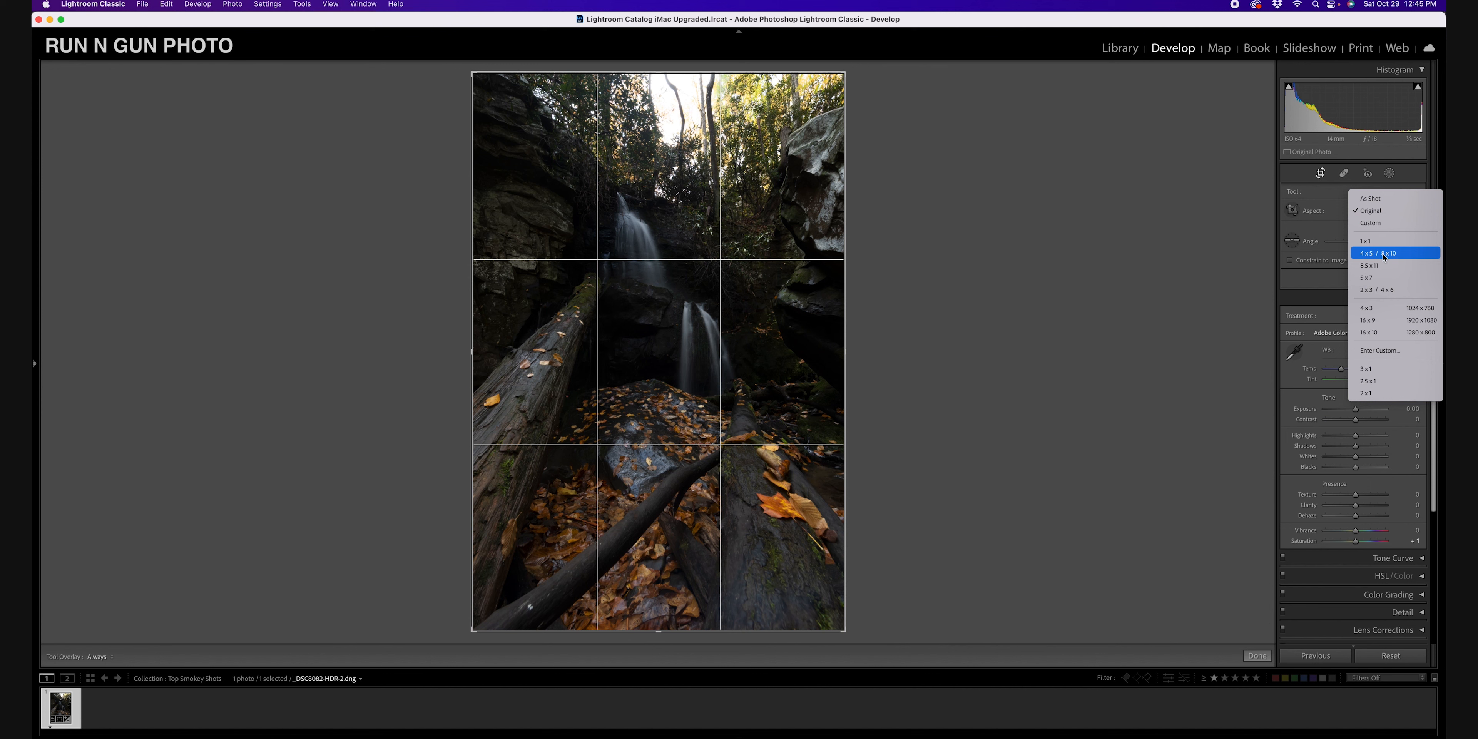
click(1382, 253)
drag(771, 400, 792, 361)
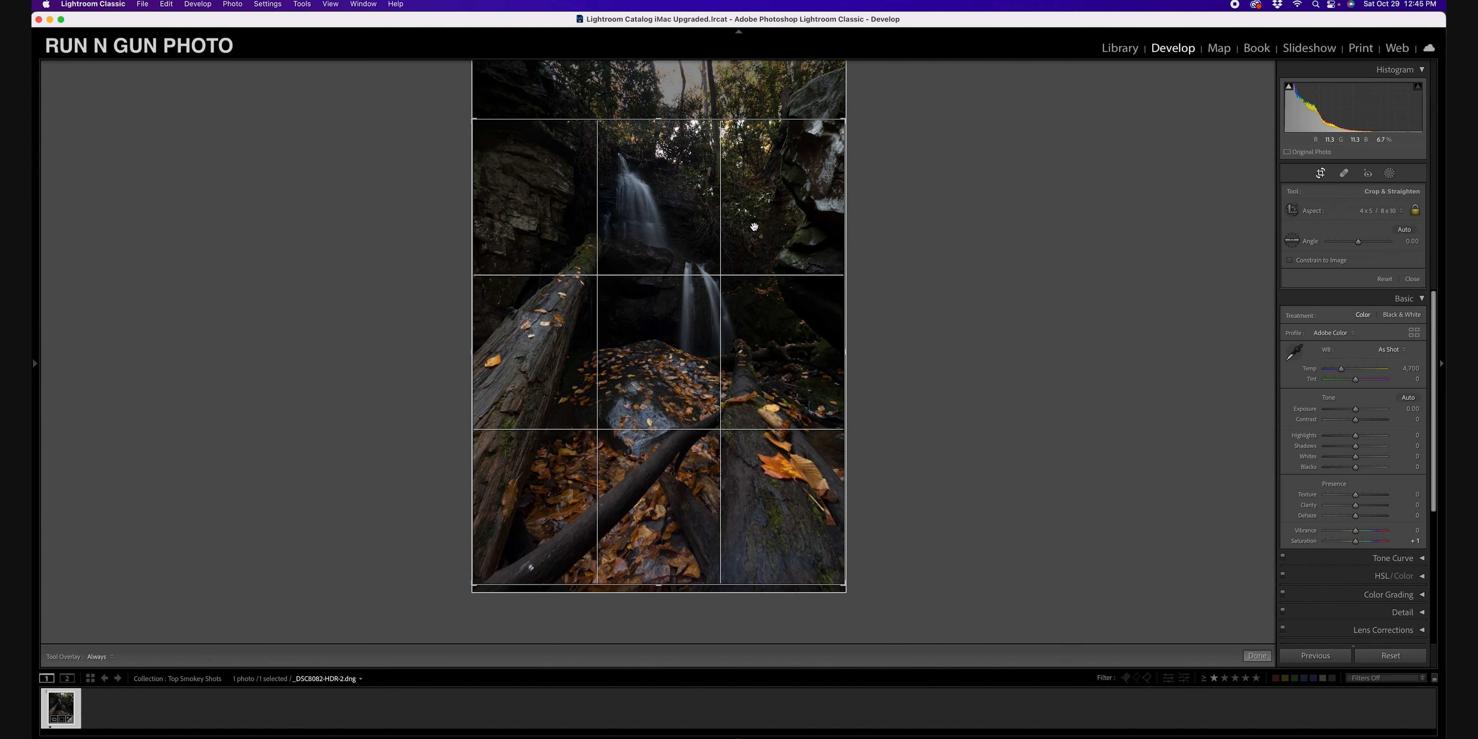
key(Return)
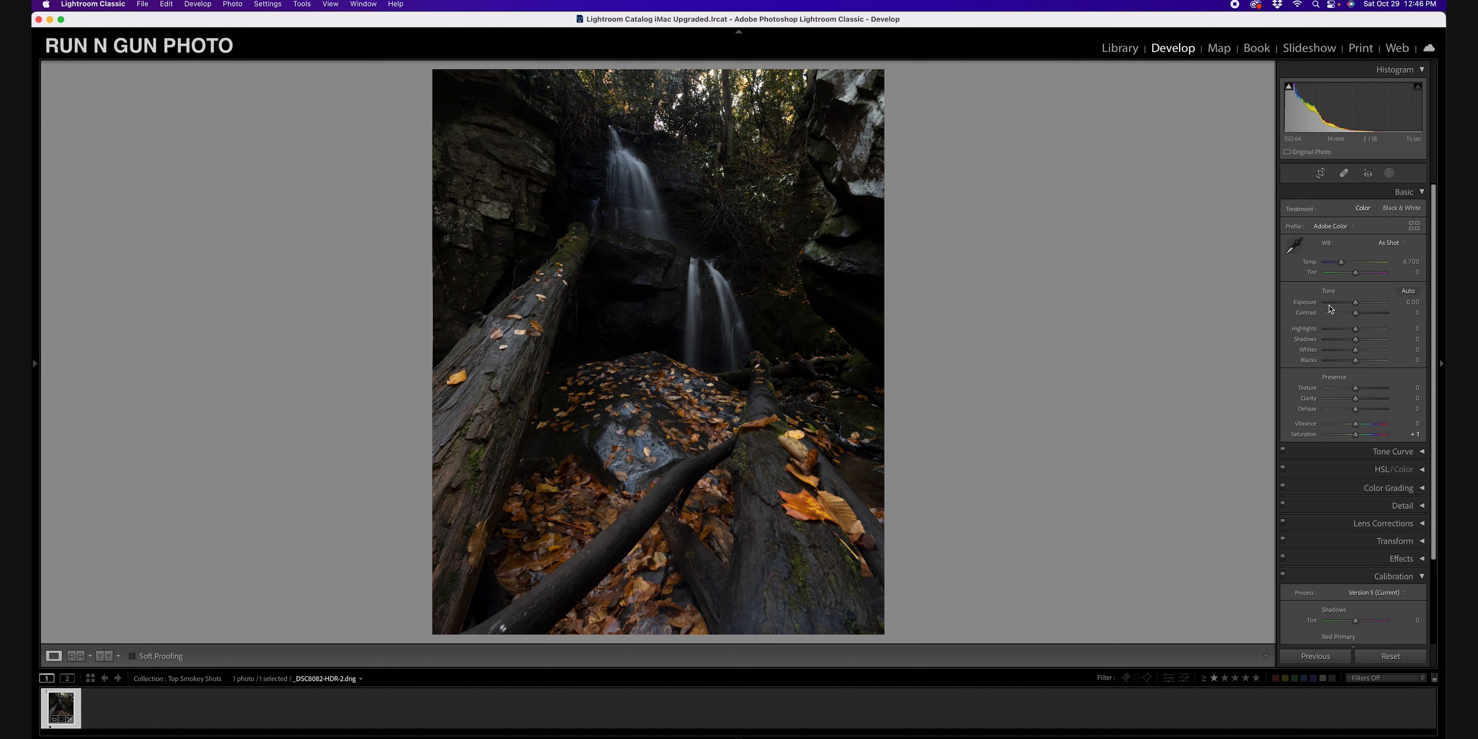
Step: Raise the exposure of the whole photo to about +0.9 and check the bright trees up close
click(1356, 304)
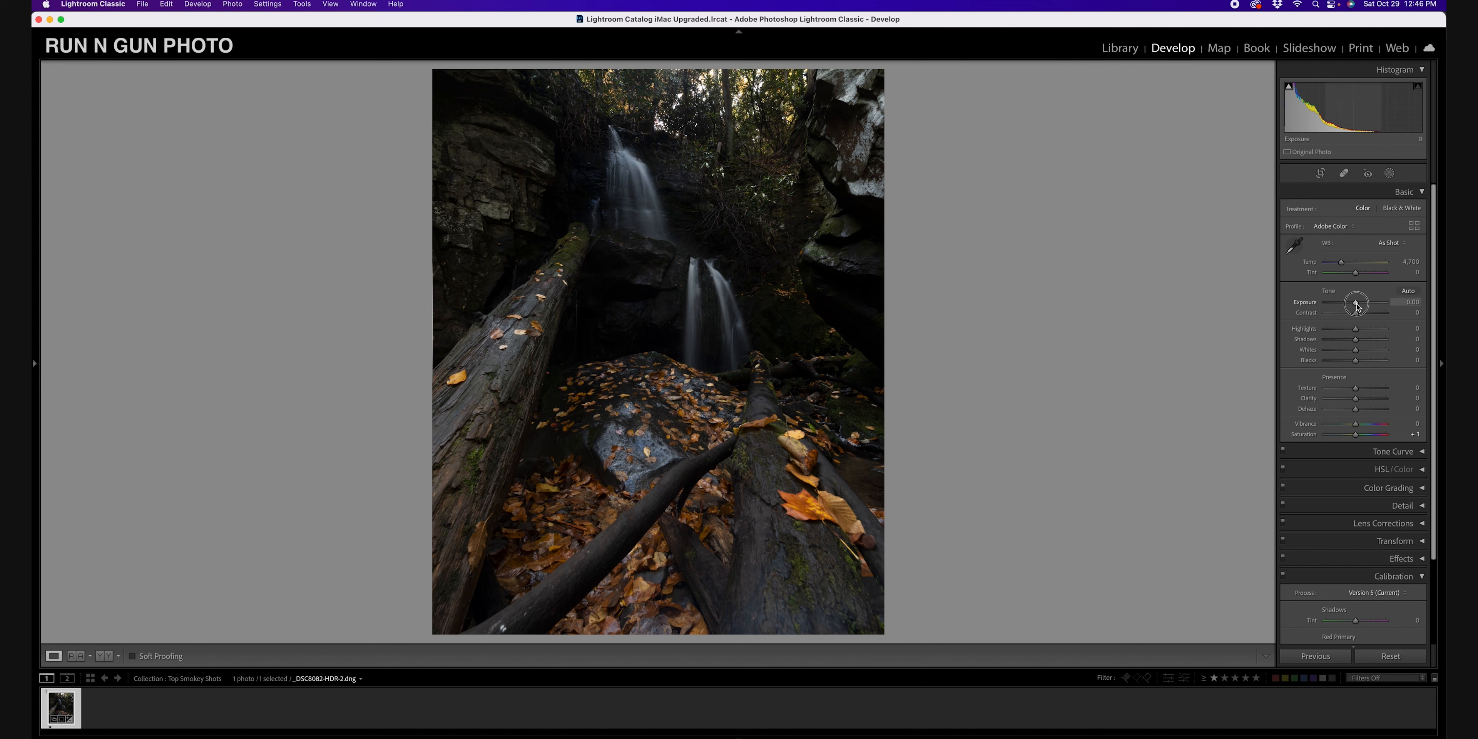
drag(1356, 305, 1362, 305)
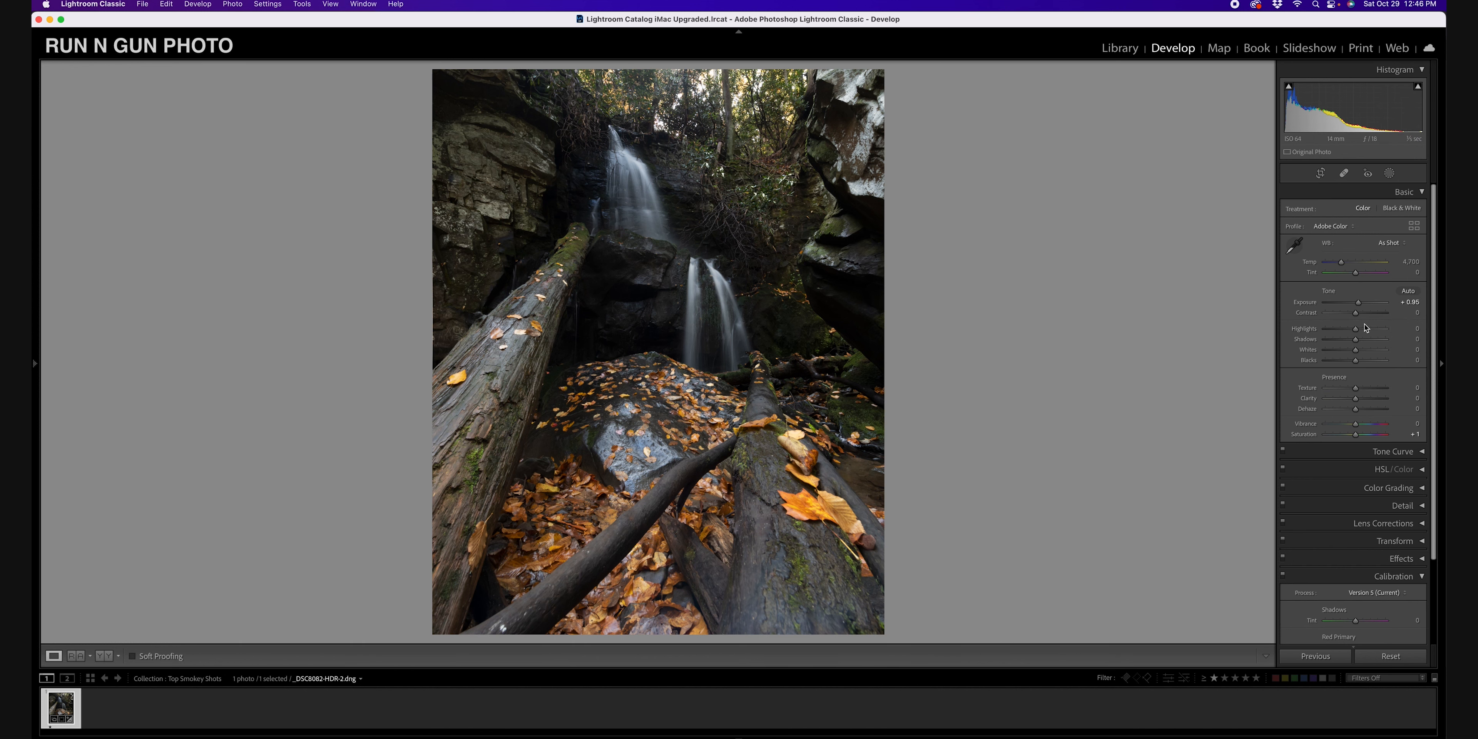
click(773, 333)
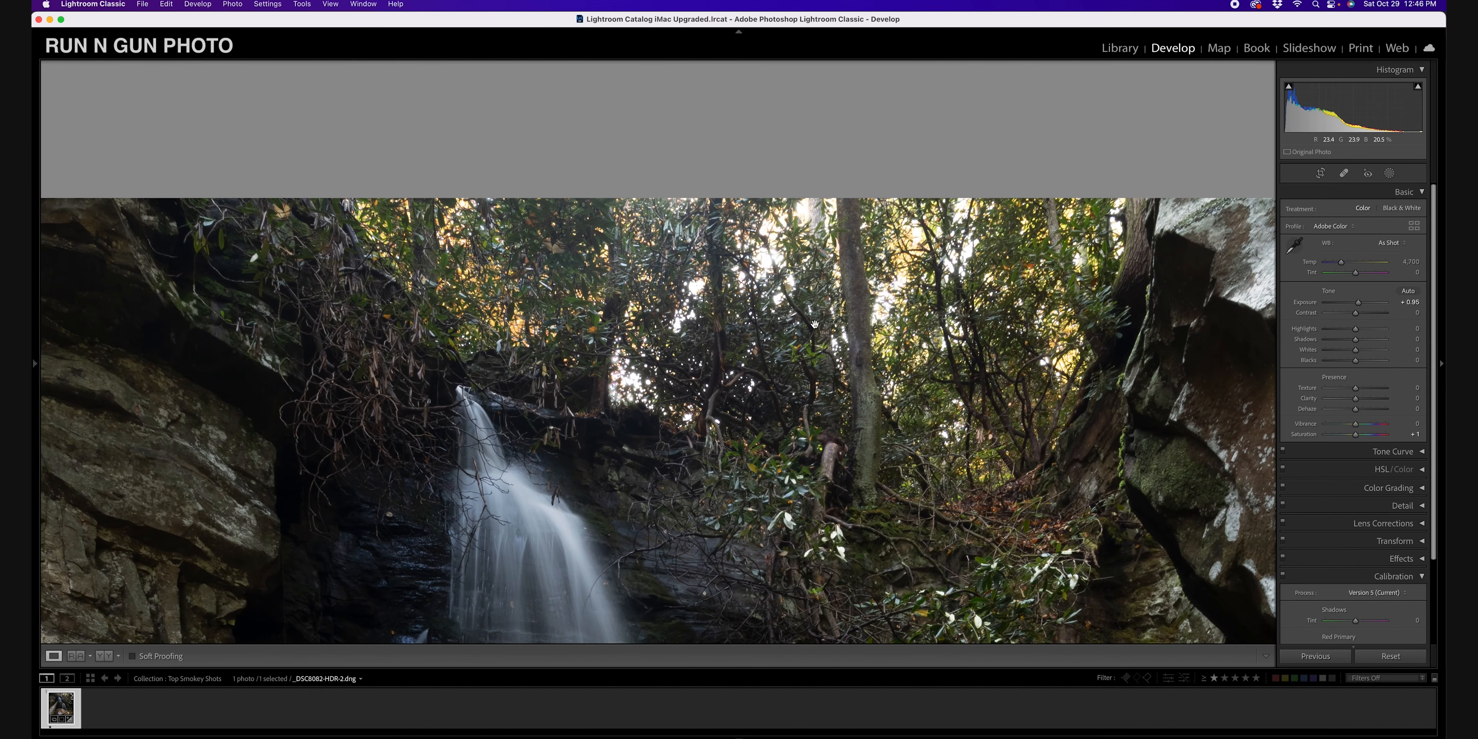
click(904, 360)
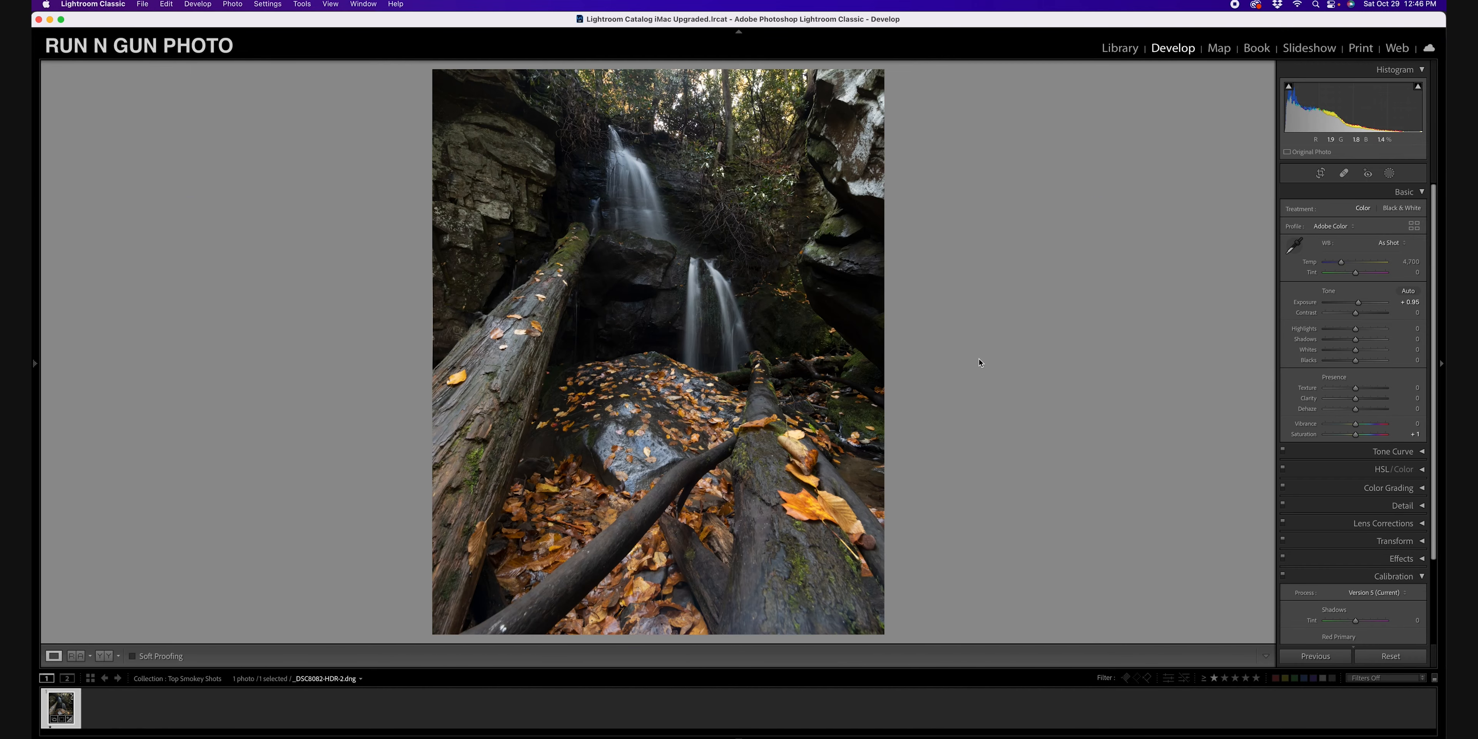
Step: Lower Highlights to -31 and raise Shadows to +32, checking the wet rock and mossy log up close
drag(1355, 330, 1355, 333)
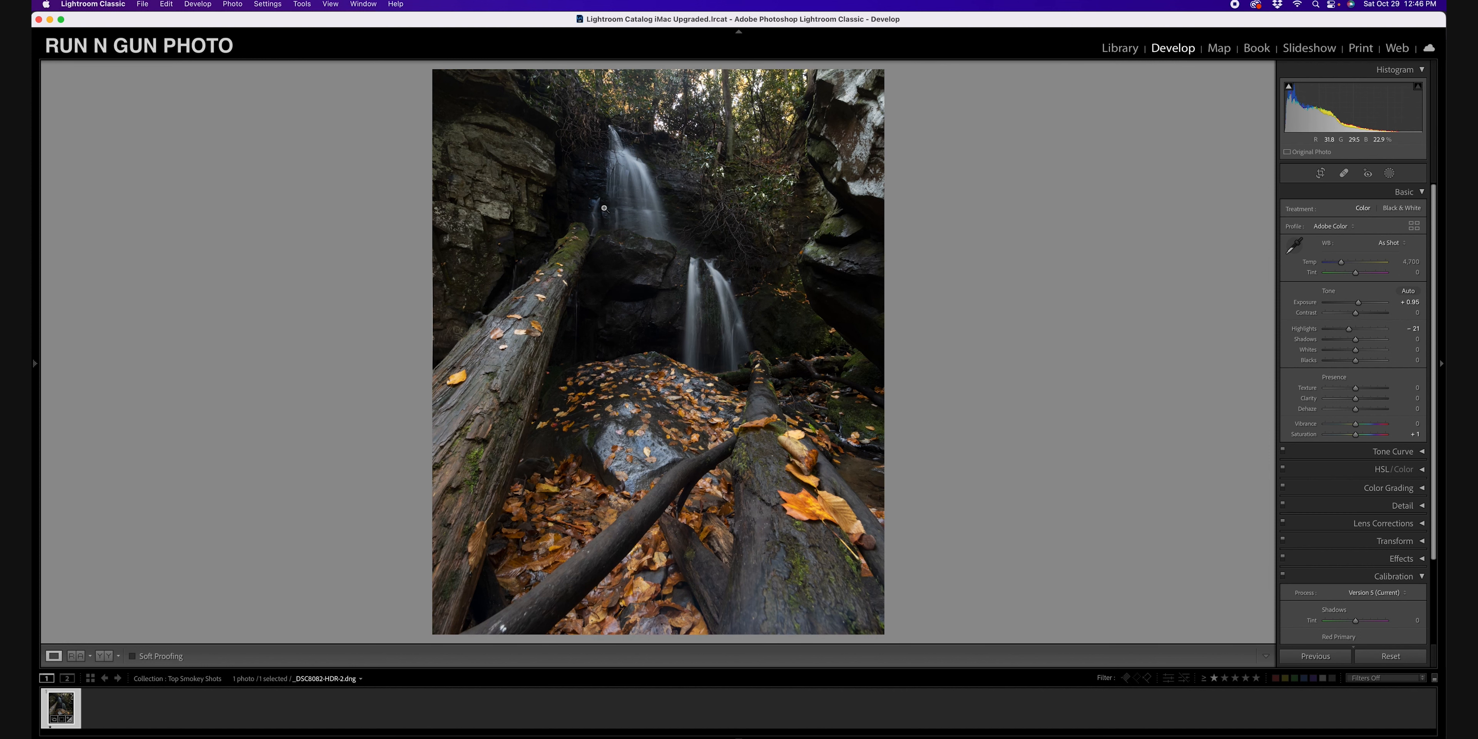
click(650, 454)
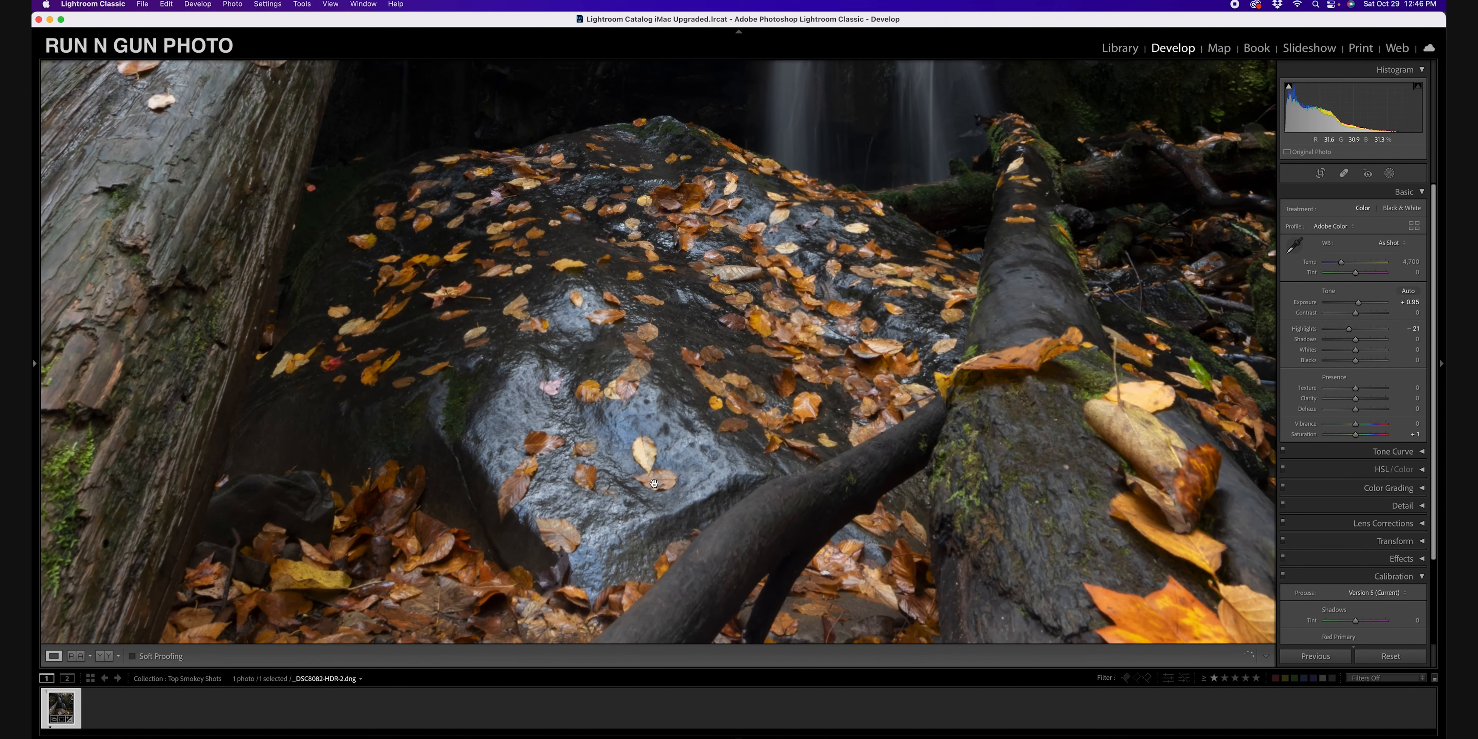
click(739, 447)
click(739, 448)
mouse_move(1349, 329)
mouse_down()
mouse_move(1405, 344)
mouse_move(1369, 343)
mouse_up()
click(587, 307)
drag(587, 307, 844, 520)
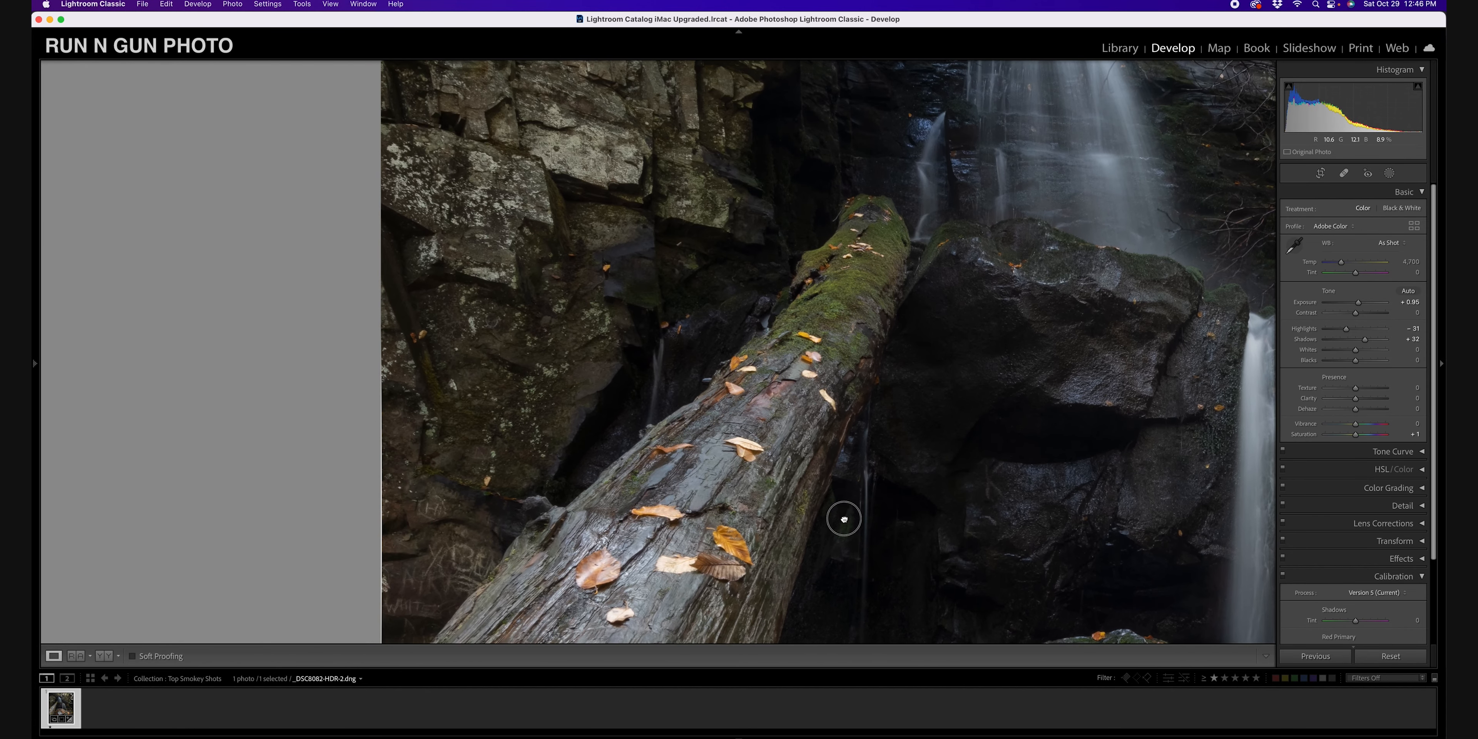
drag(959, 304, 730, 517)
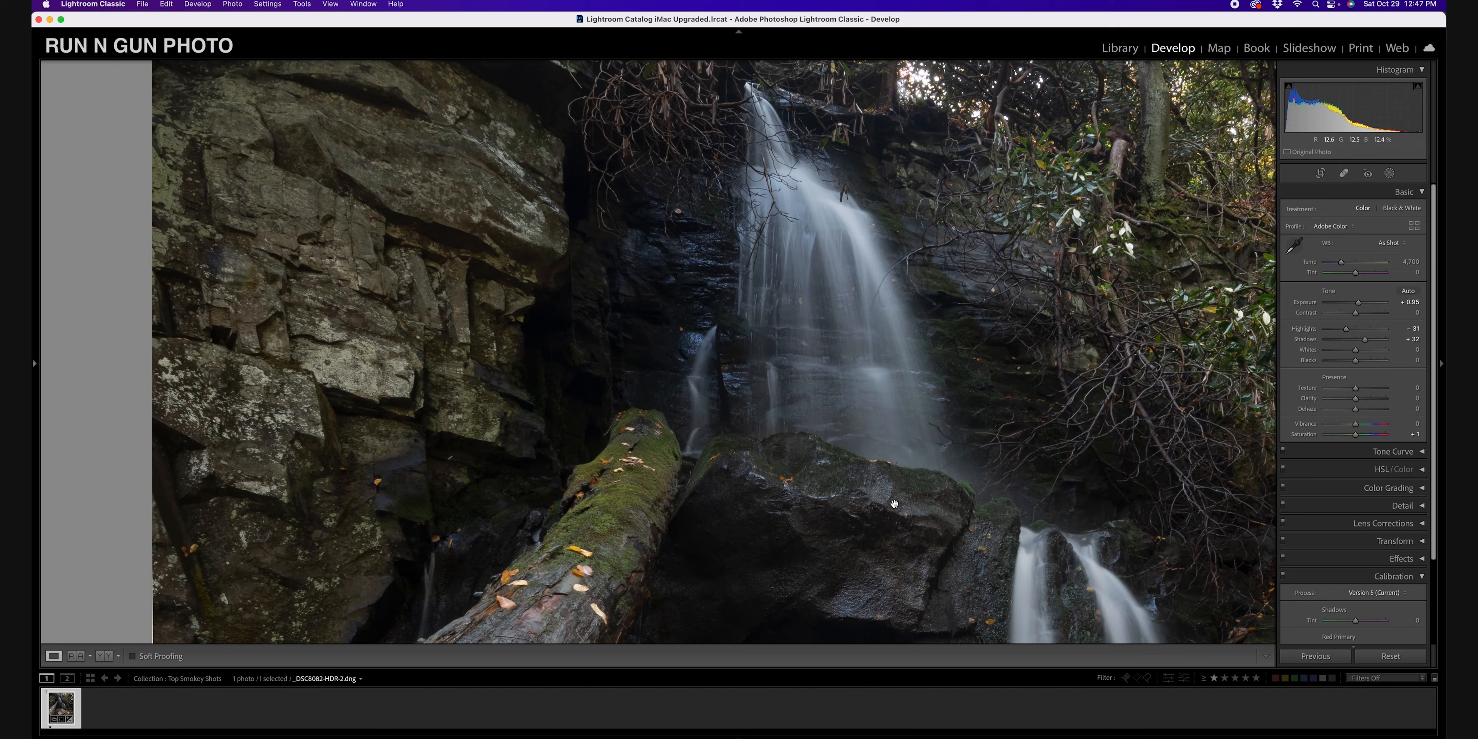
Step: Set Whites to -25 and Blacks to -40 for the whole photo
click(942, 474)
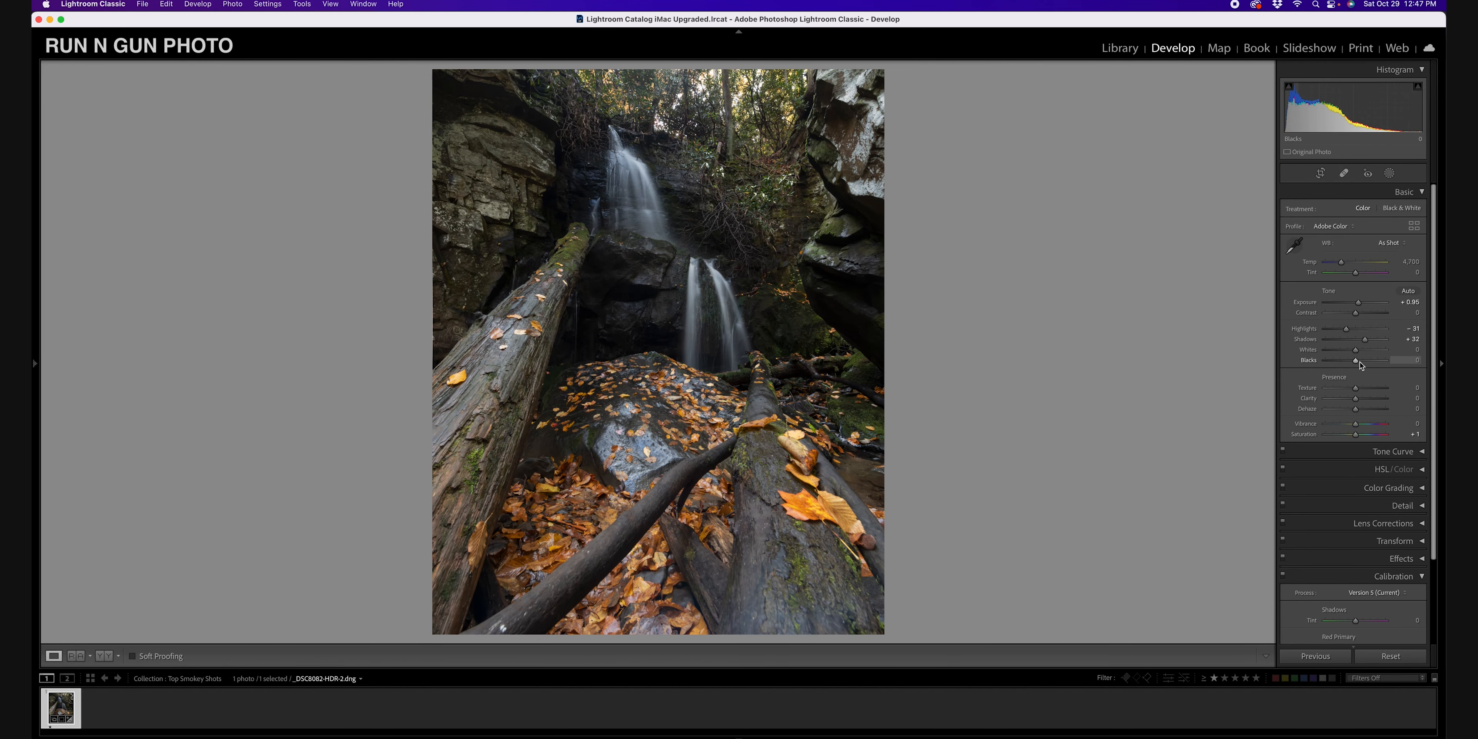
drag(1355, 350, 1330, 350)
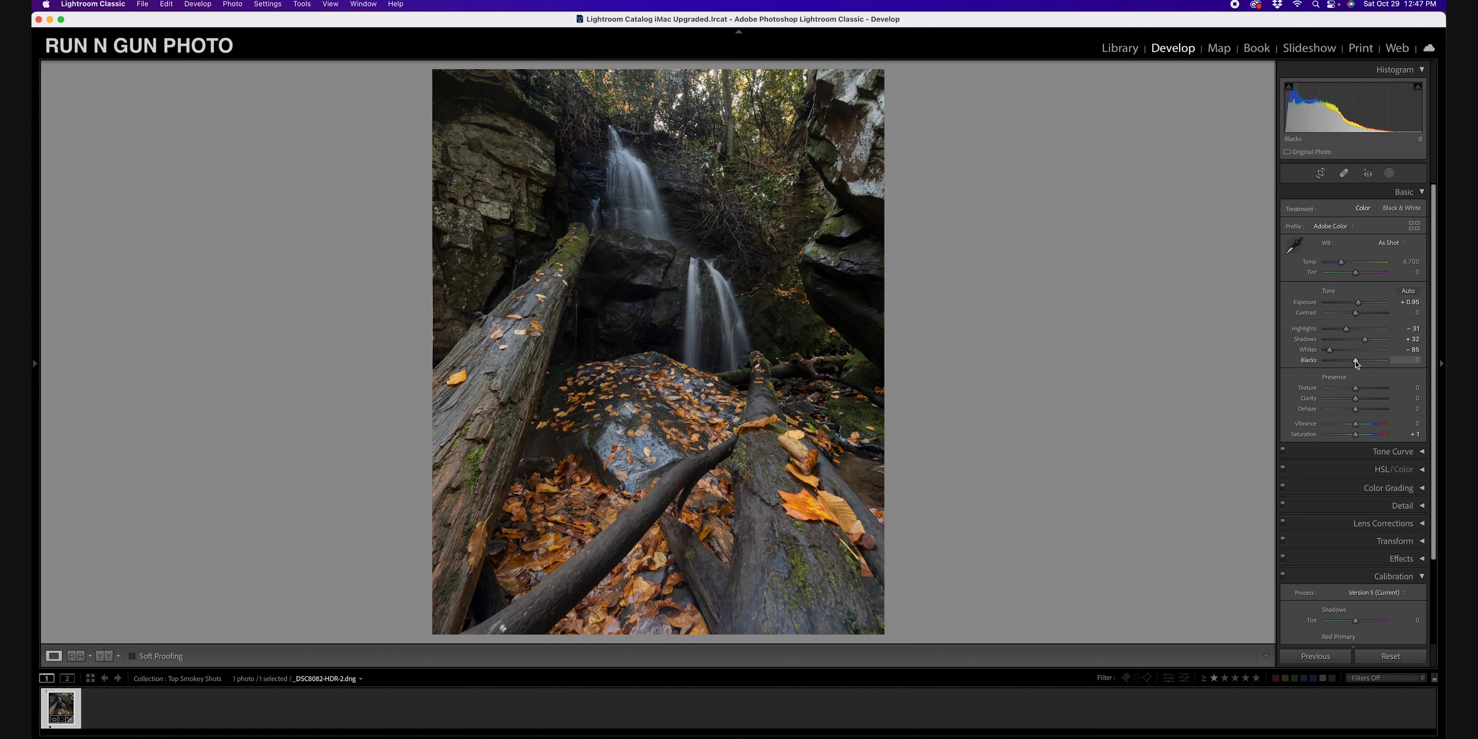
mouse_move(1355, 360)
mouse_down()
mouse_move(1334, 350)
mouse_move(1360, 350)
mouse_move(1343, 364)
mouse_up()
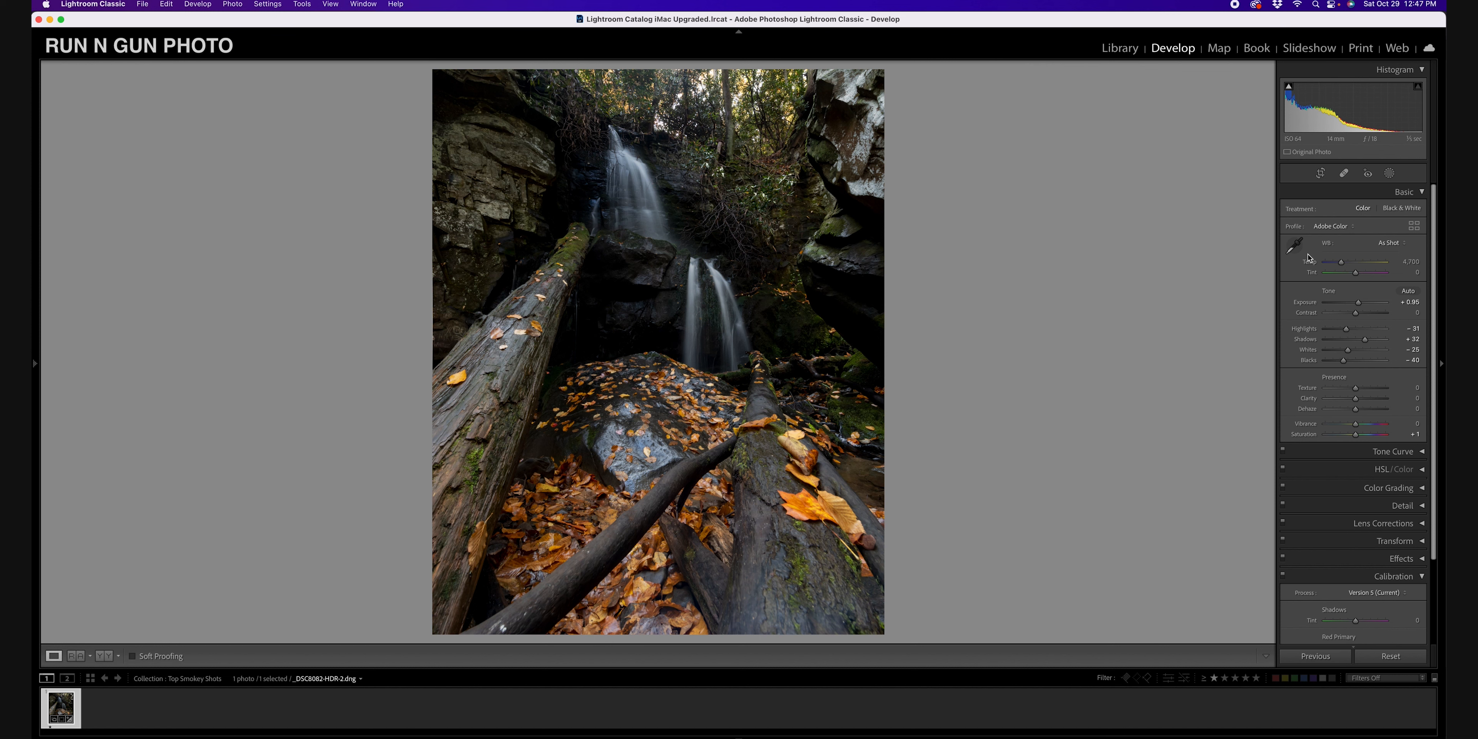
Step: Apply the Adobe Landscape profile and check the orange leaves and waterfall up close
click(1336, 226)
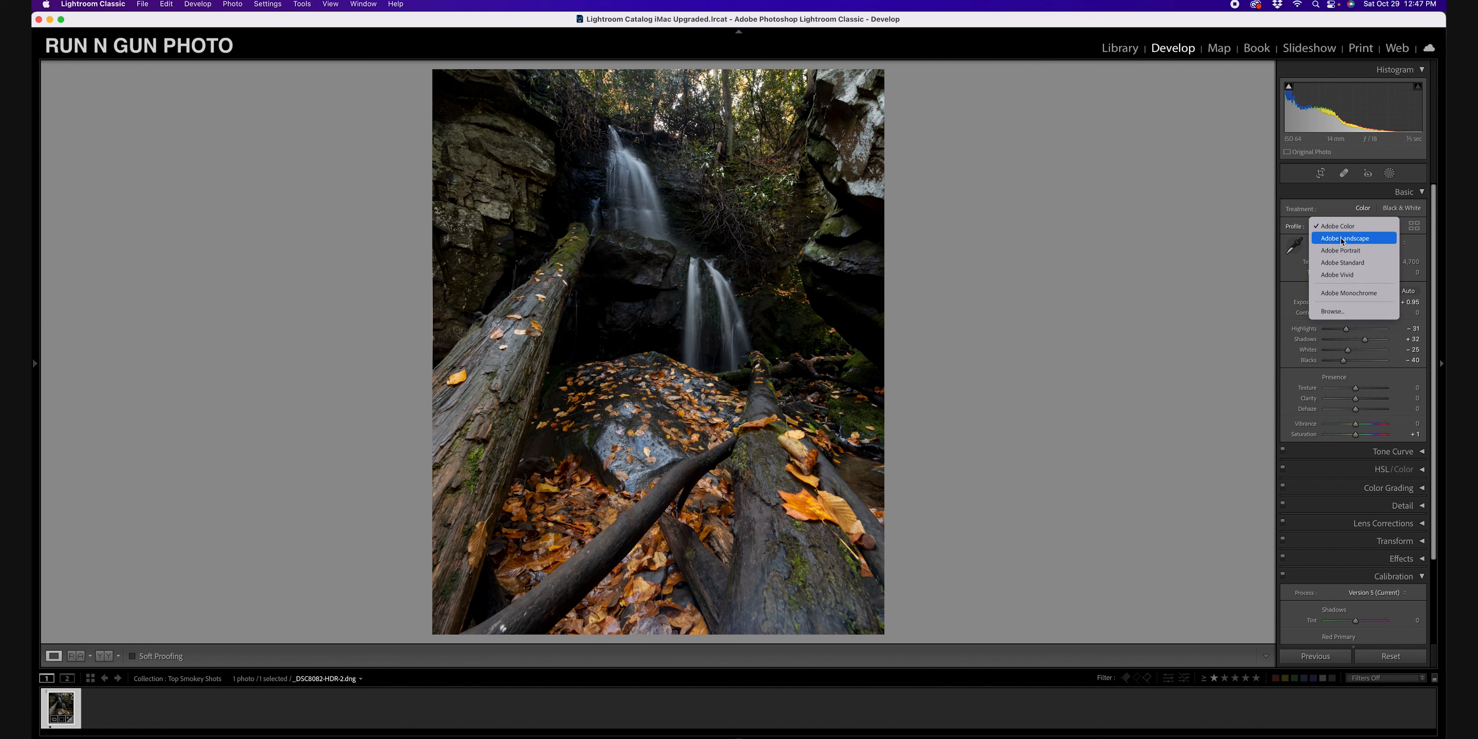
click(1341, 239)
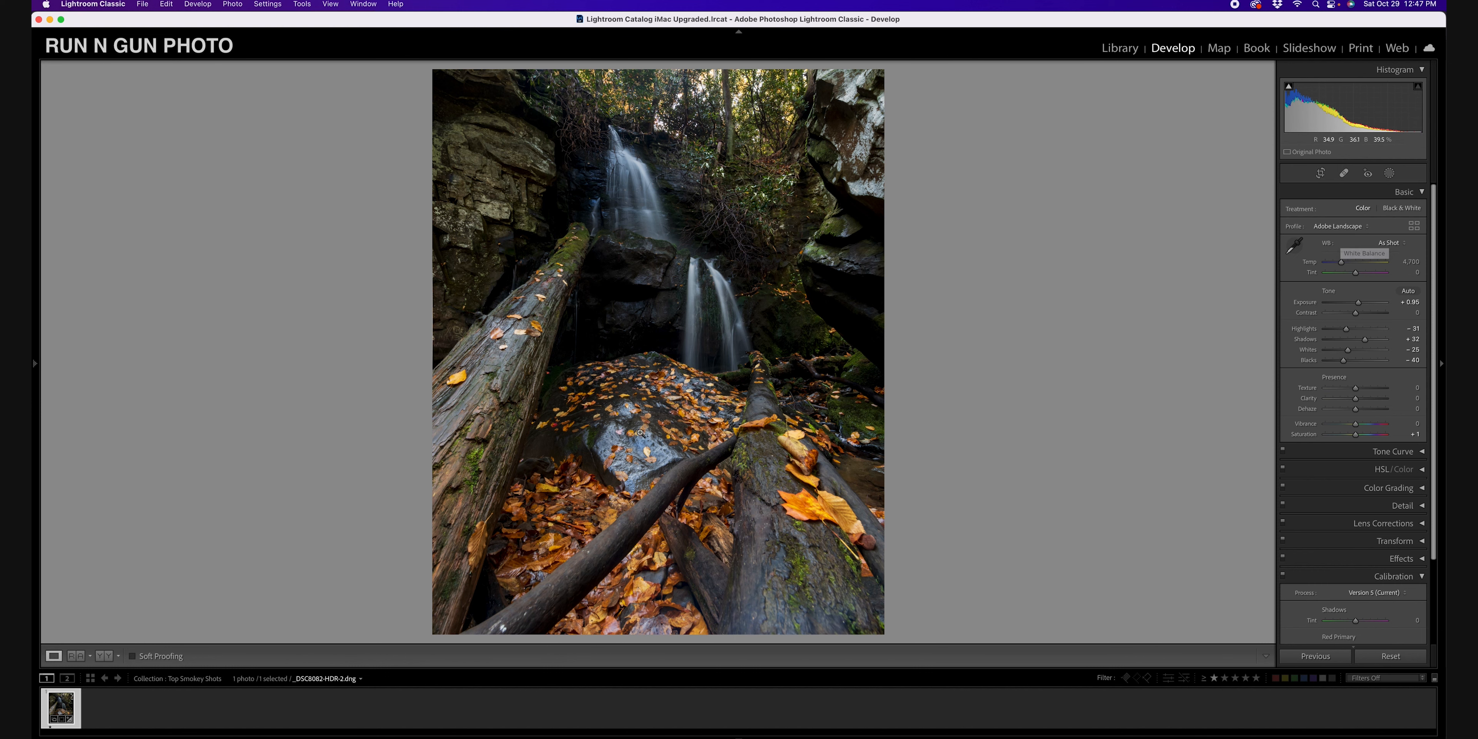
click(808, 510)
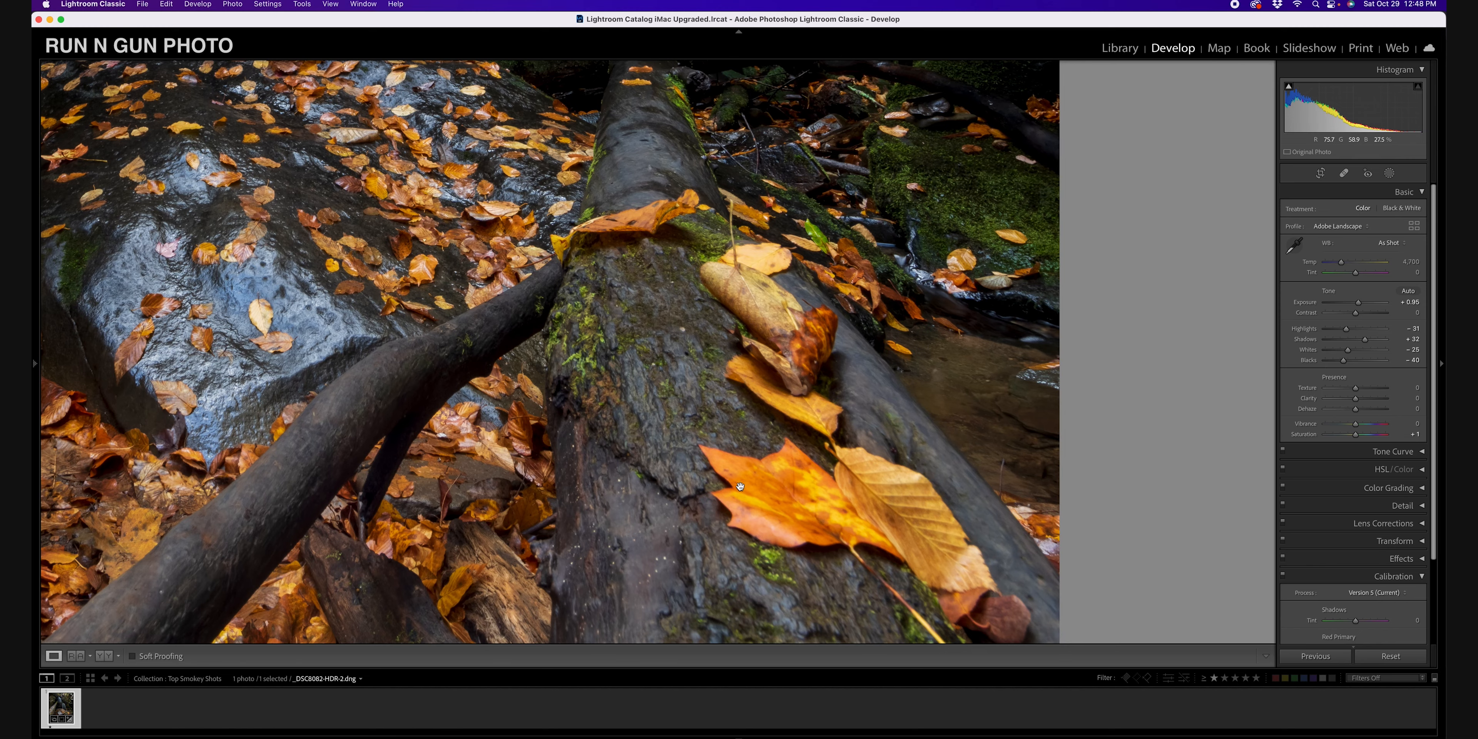
click(760, 499)
click(617, 328)
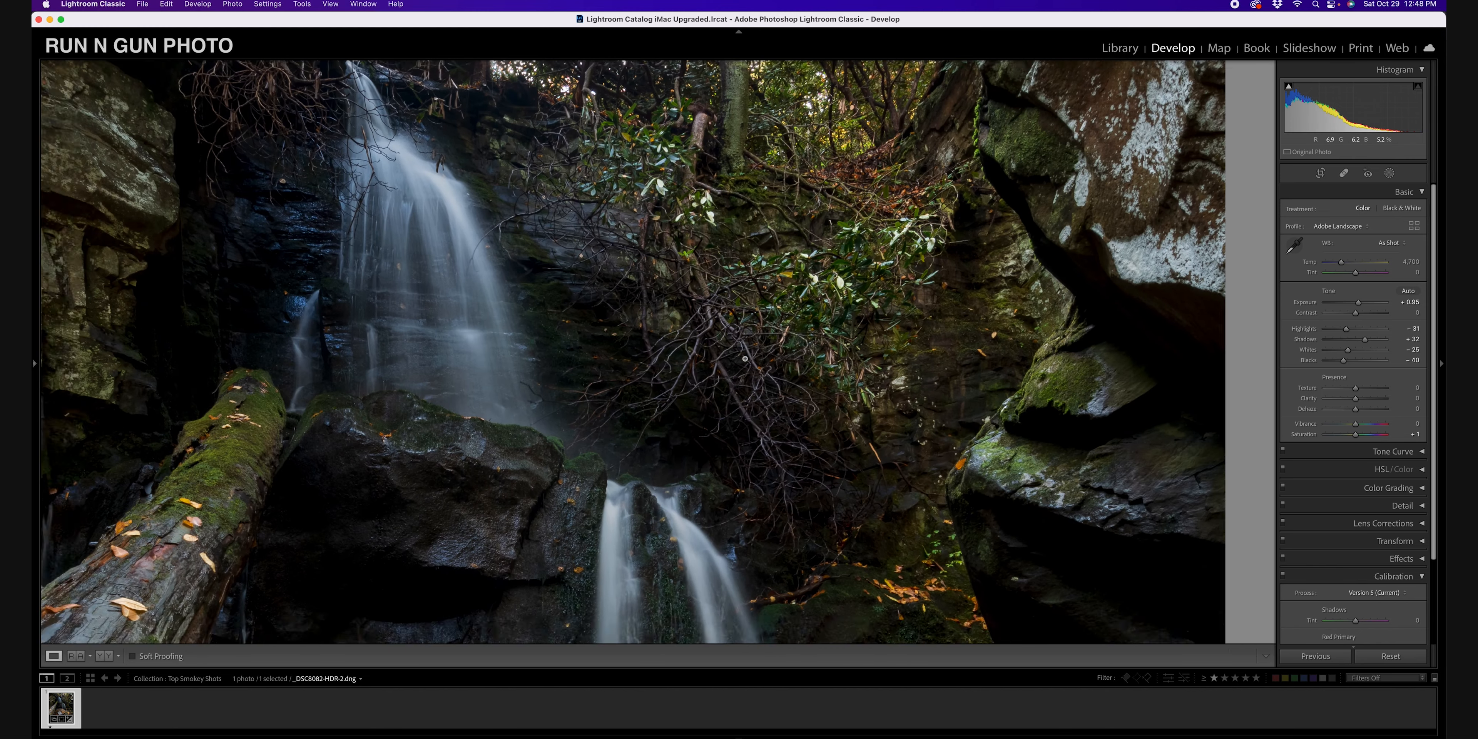
click(745, 358)
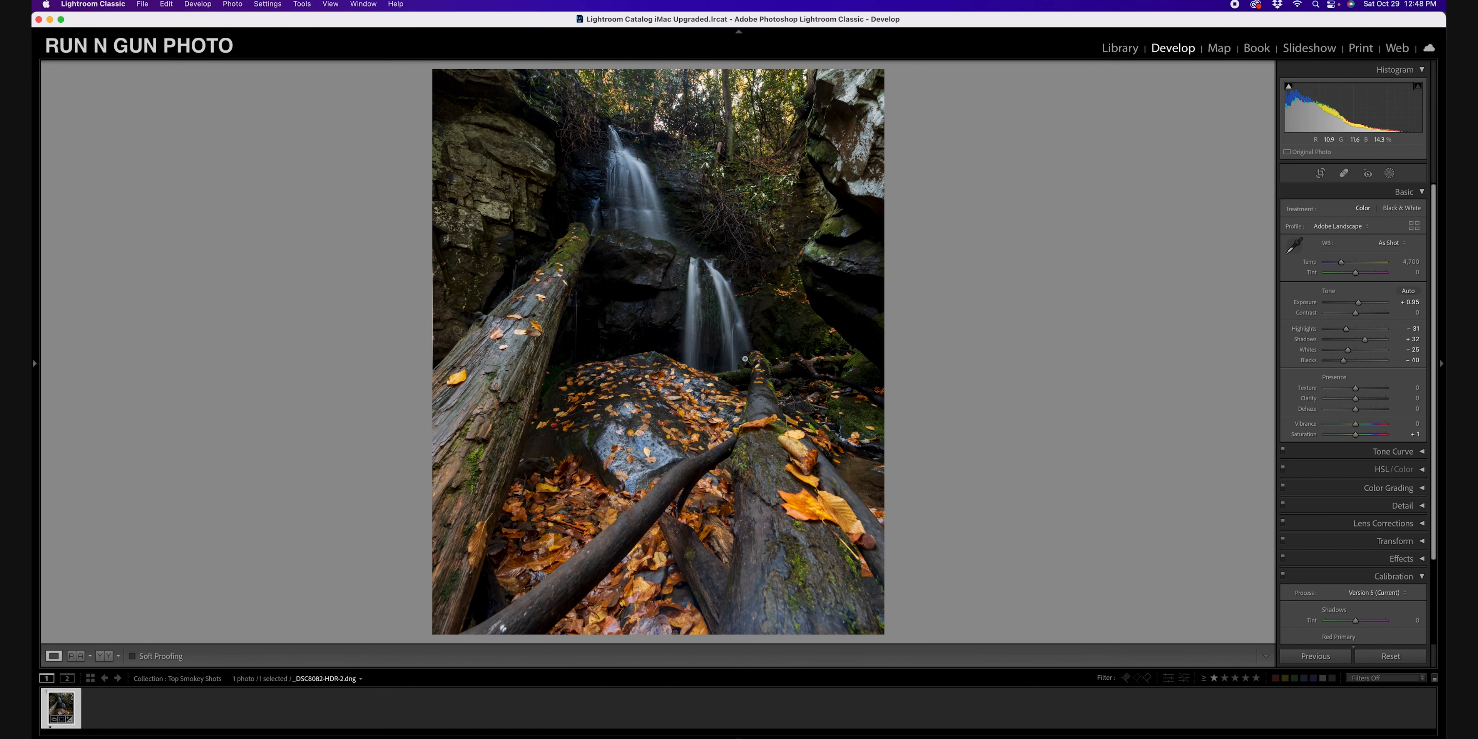
Step: Compare the edited photo with its before version and inspect the leaf-covered rock up close
key(backslash)
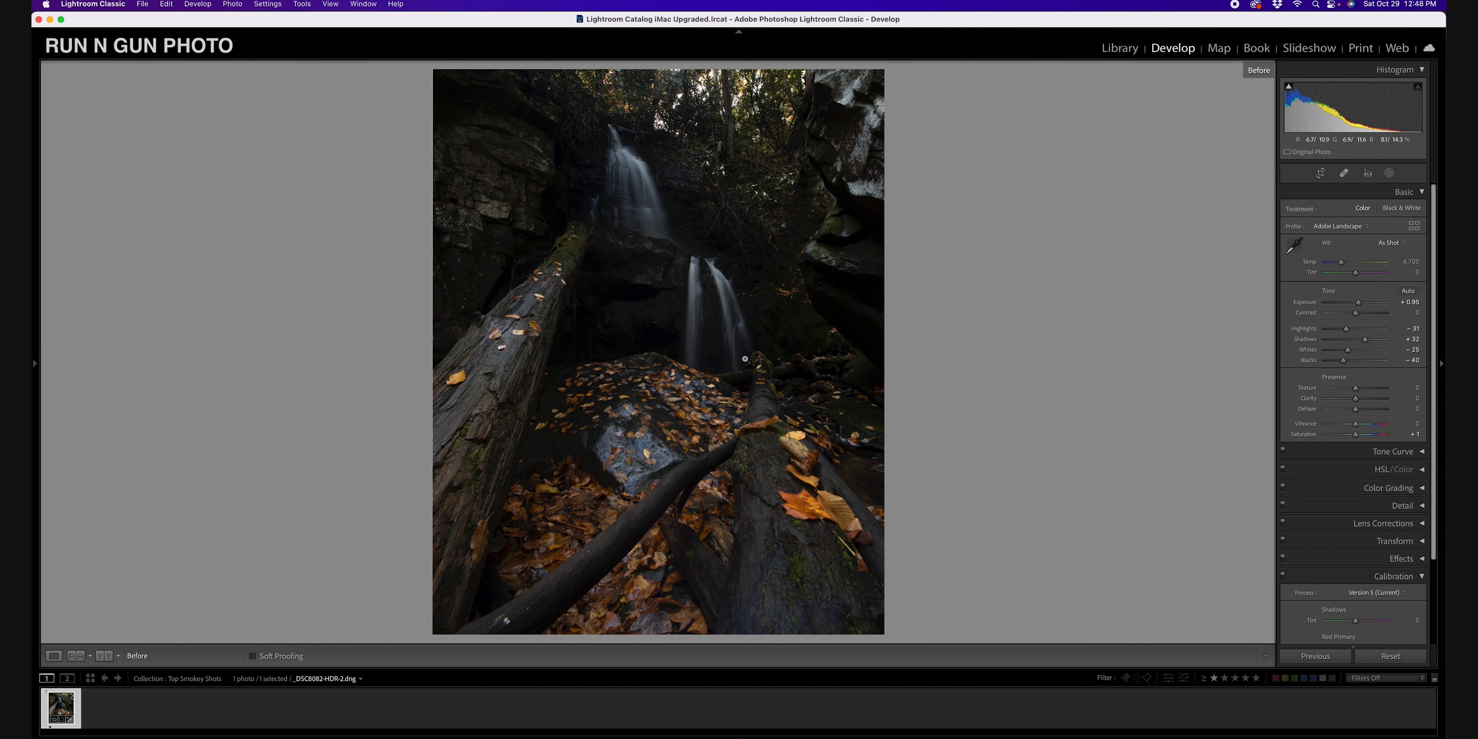
key(backslash)
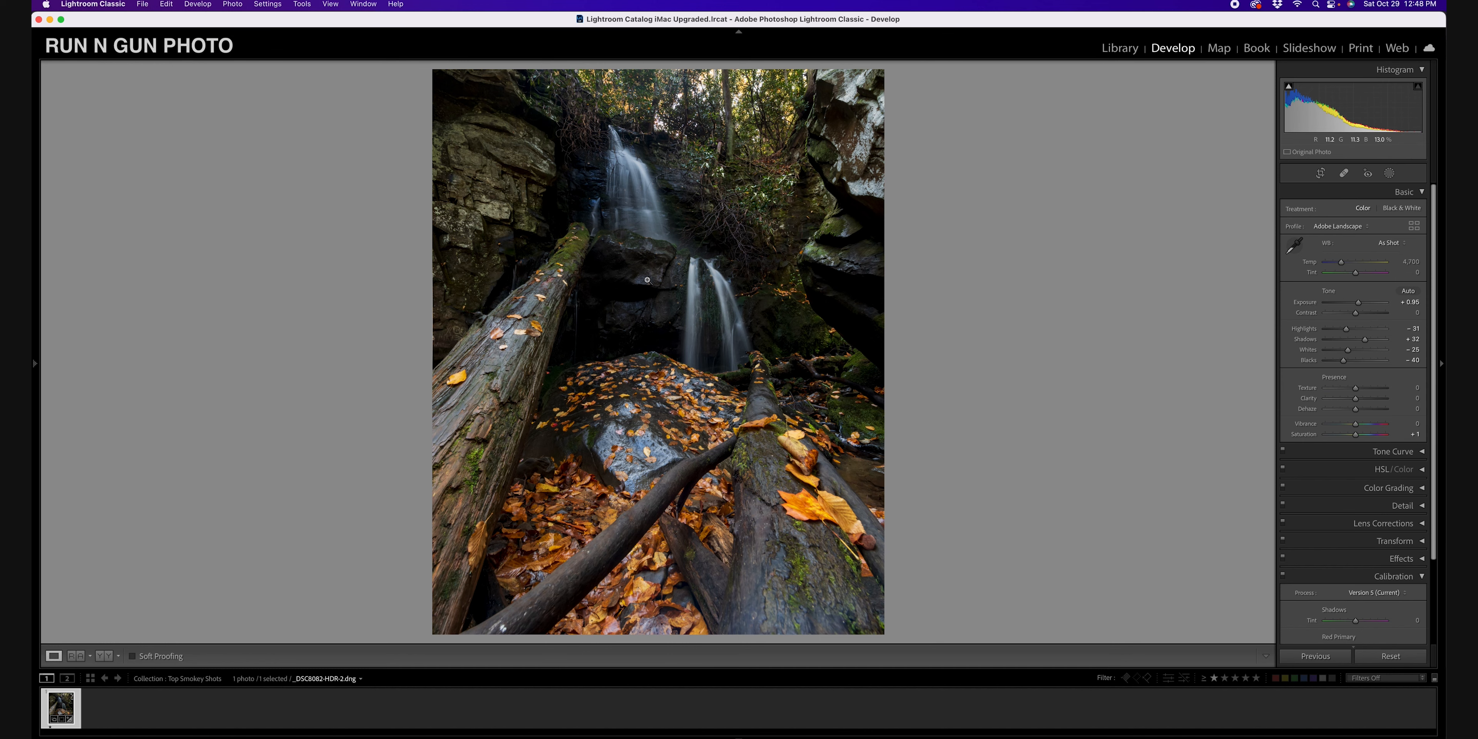
click(701, 394)
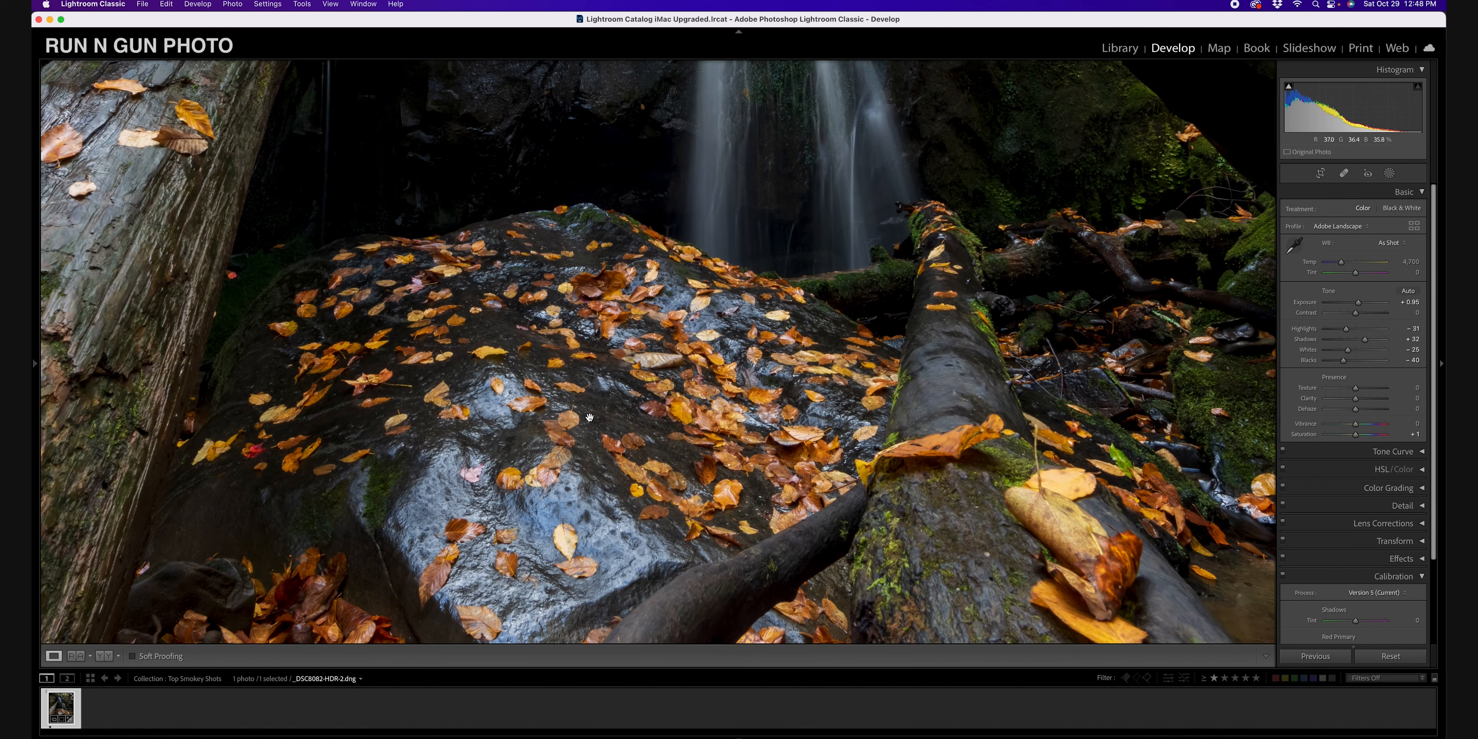
click(650, 415)
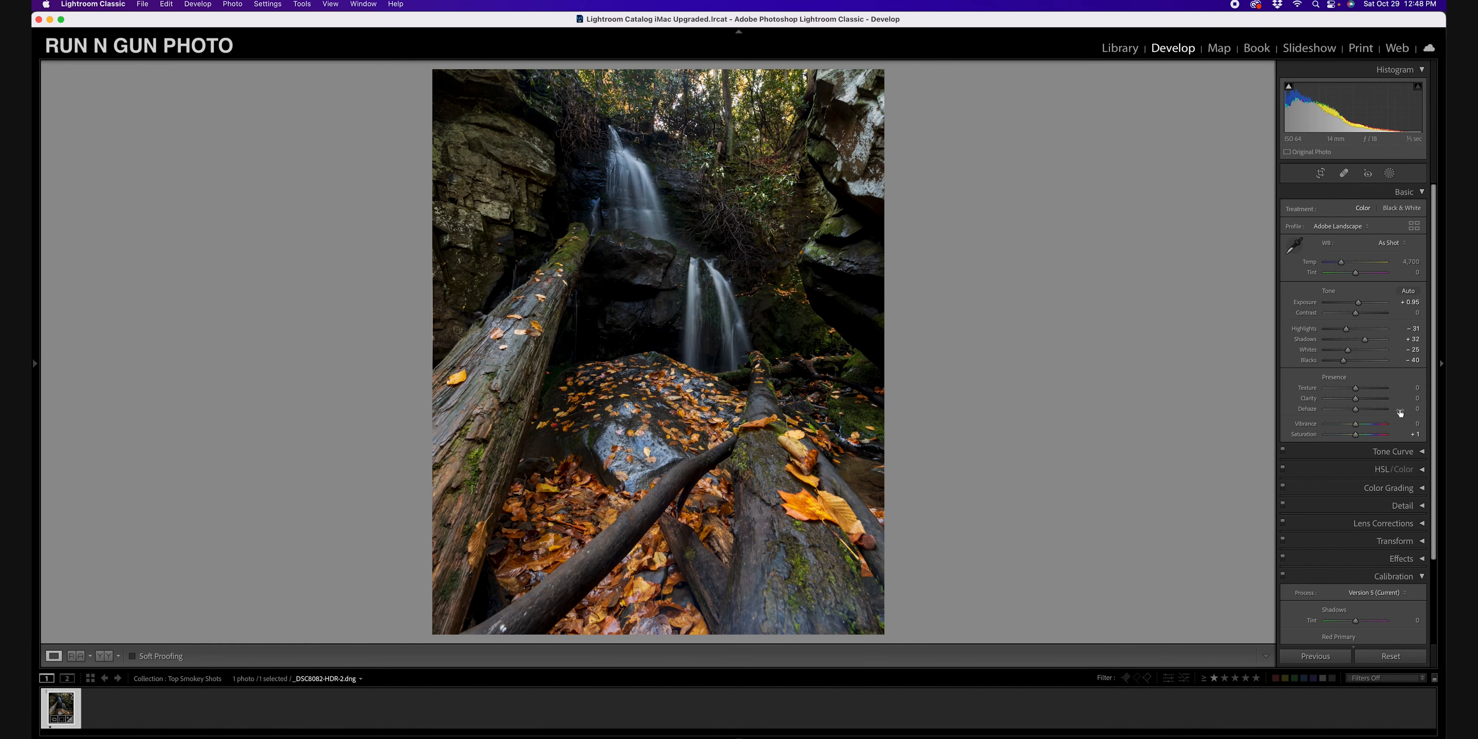
Step: Raise the photo's Vibrance to +31
drag(1355, 424, 1366, 433)
drag(1366, 433, 1365, 433)
Step: Try slight Dehaze and Clarity adjustments with Texture at -100, checking the waterfall and leaves up close
click(1355, 410)
mouse_move(1356, 411)
mouse_down()
mouse_move(1404, 413)
mouse_move(1287, 426)
mouse_move(1356, 411)
mouse_up()
drag(1356, 400, 1252, 408)
click(751, 232)
click(752, 233)
click(701, 390)
click(702, 390)
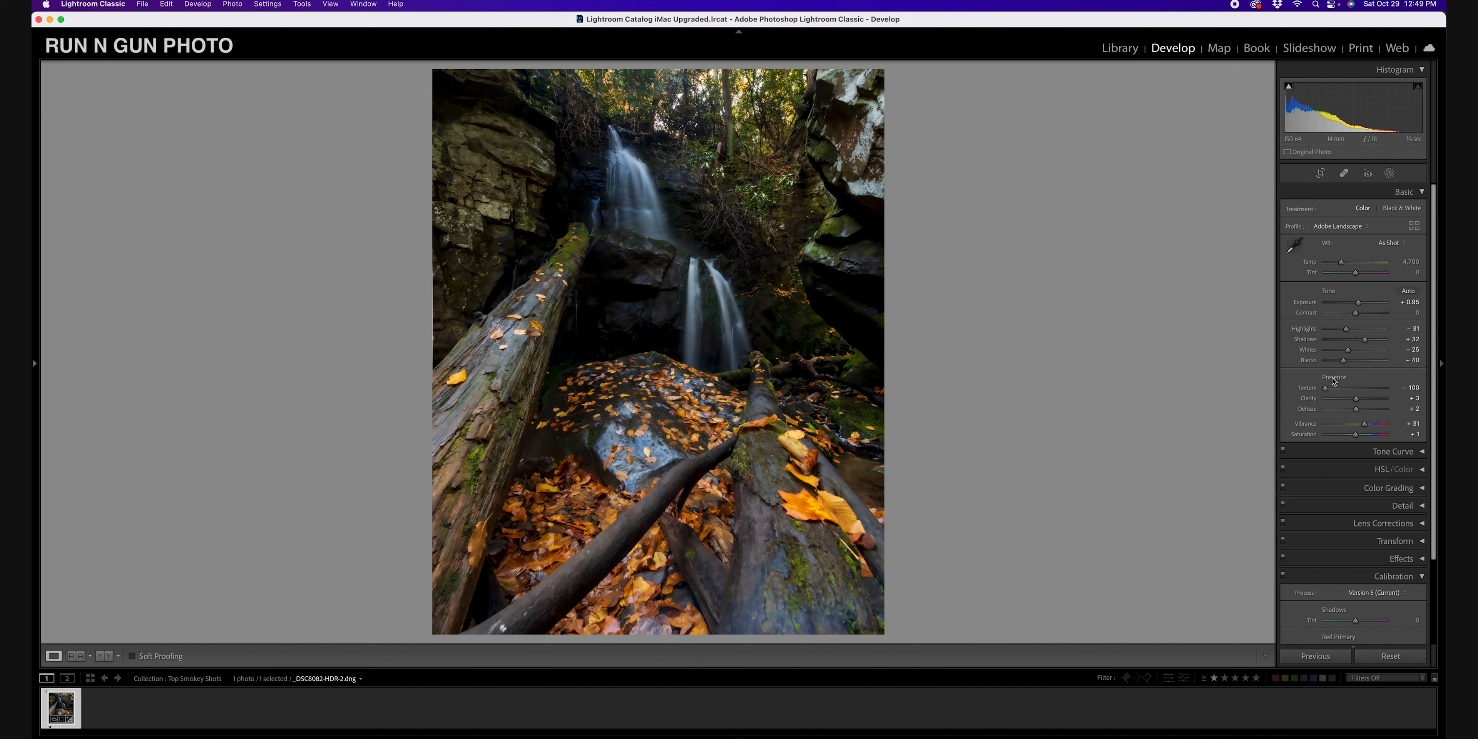
Step: Reset Texture to zero, then set Dehaze to -33 and Clarity to -10 to soften the scene
drag(1325, 388, 1345, 414)
double_click(1361, 392)
double_click(1358, 399)
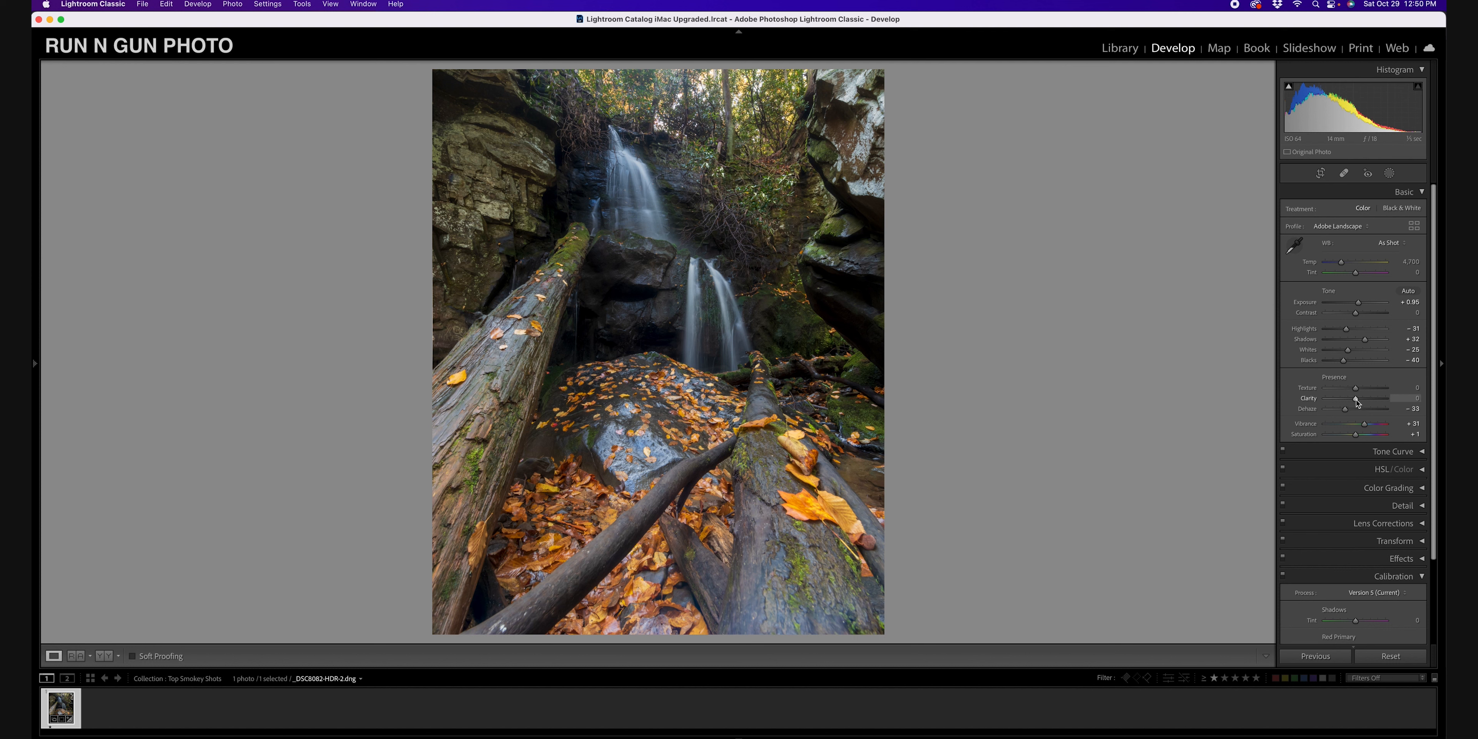
mouse_move(1357, 402)
mouse_down()
mouse_move(1375, 400)
mouse_move(1355, 410)
mouse_up()
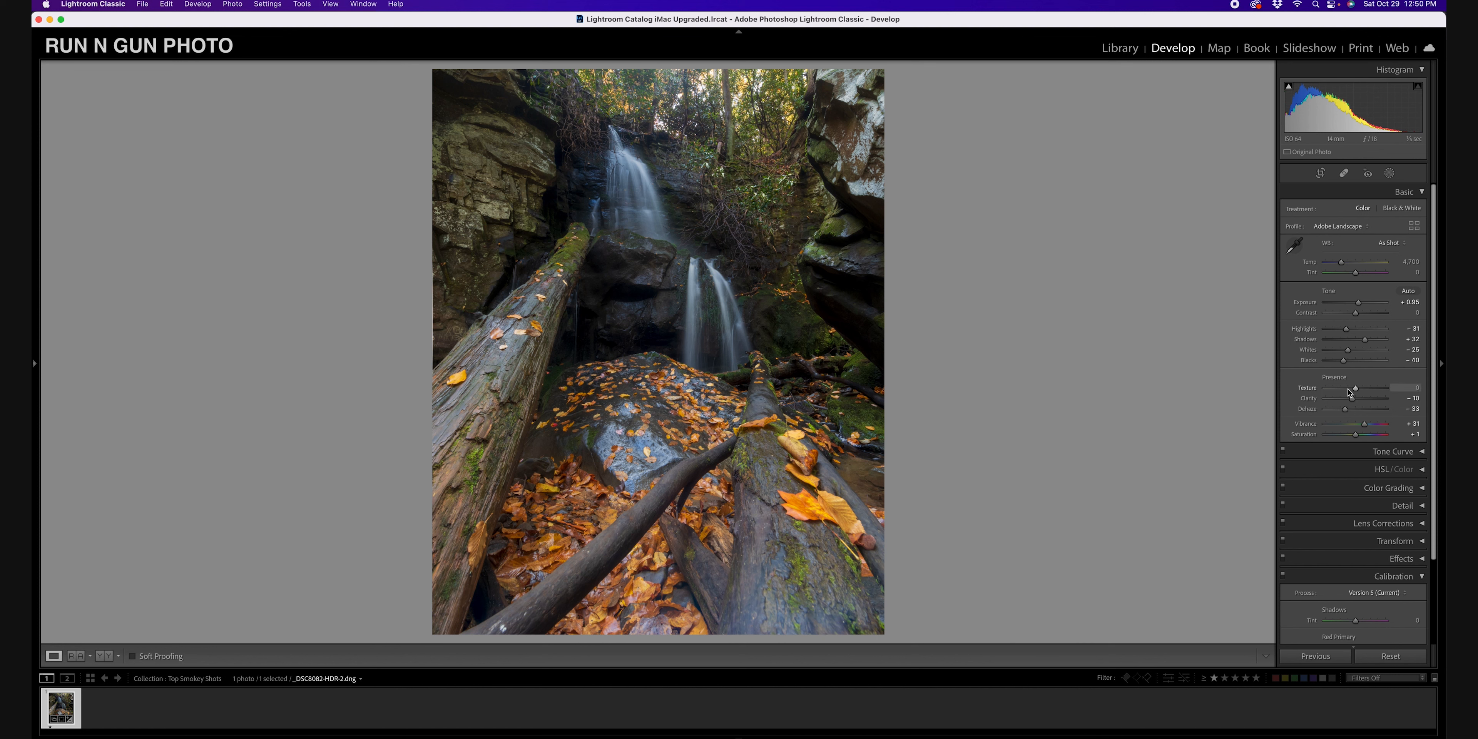
Step: Raise Texture to +21 while checking the leaves and rock surface up close
click(703, 402)
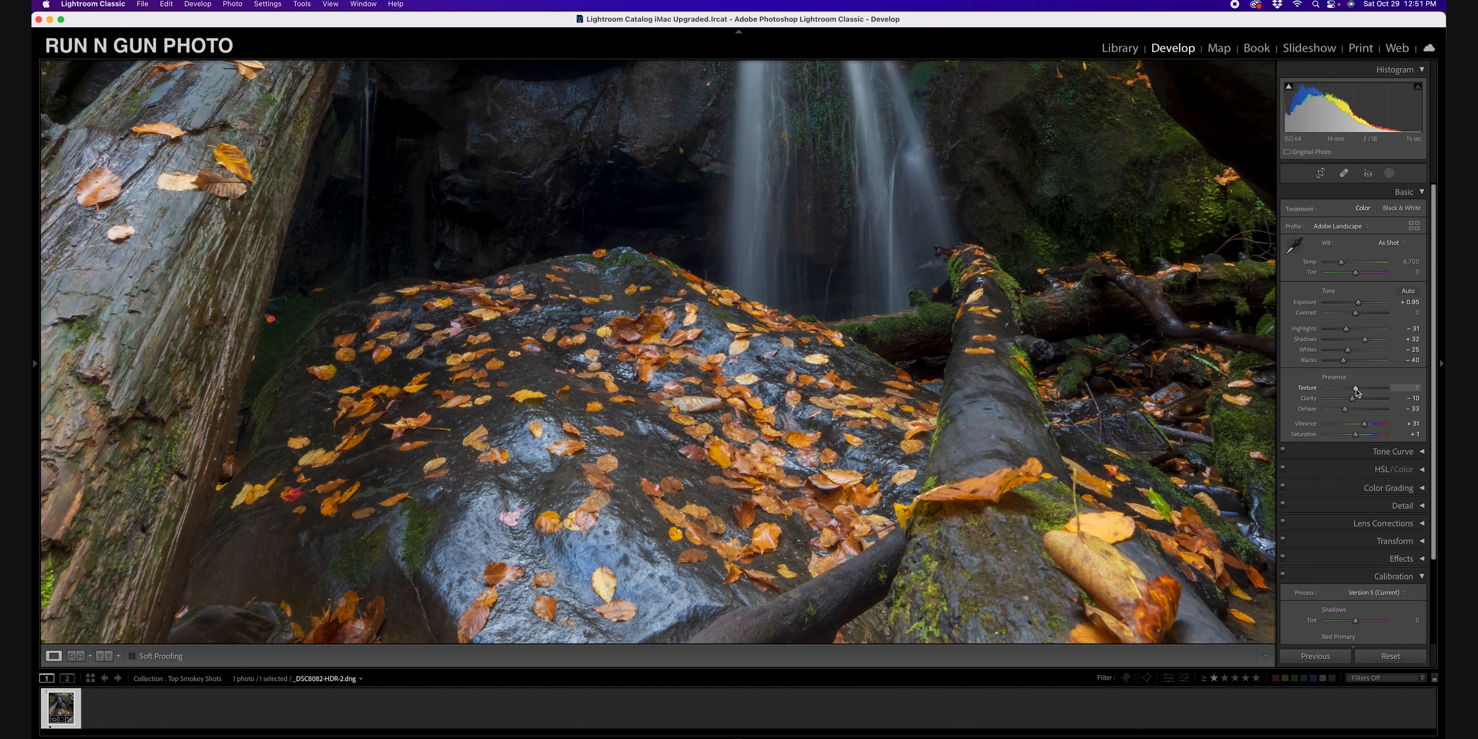
drag(1356, 389, 1362, 389)
drag(595, 628, 829, 428)
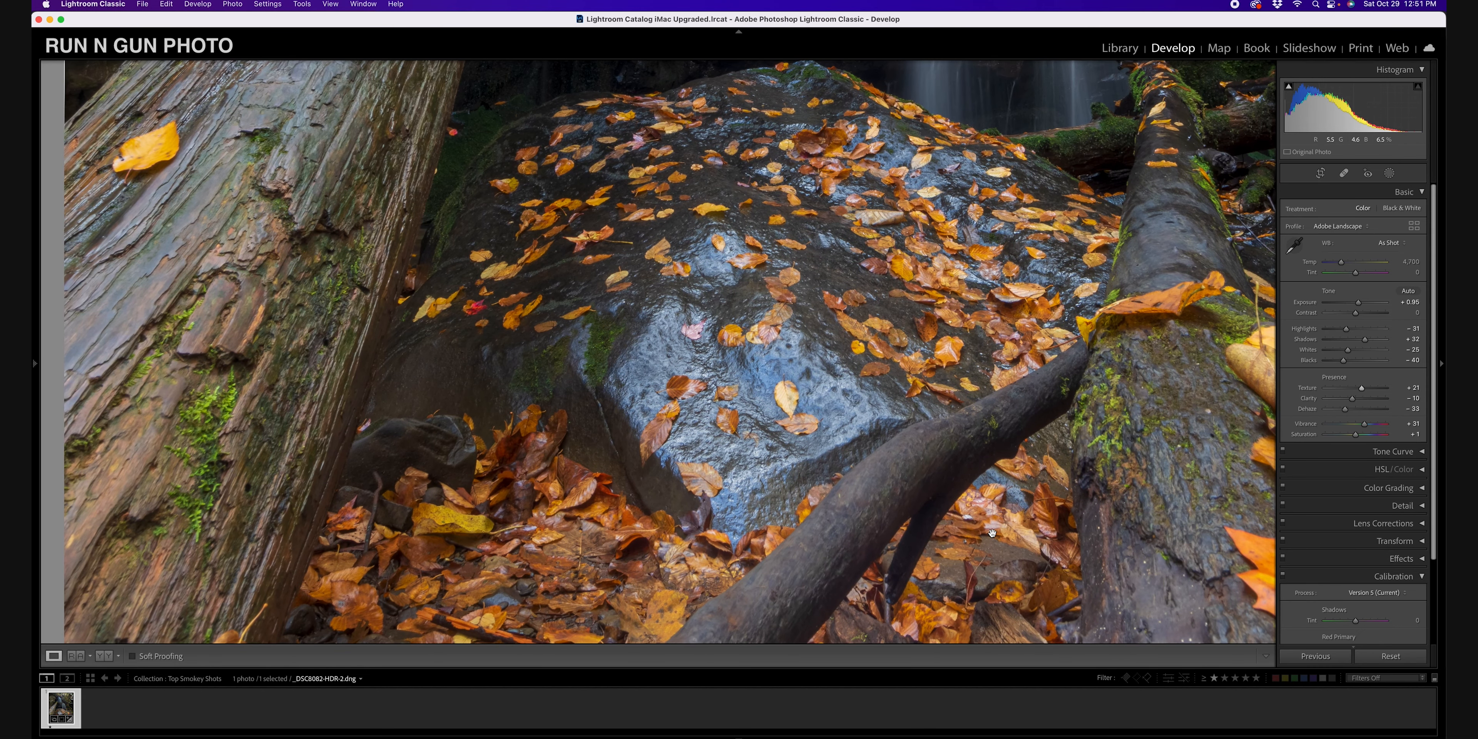
click(962, 364)
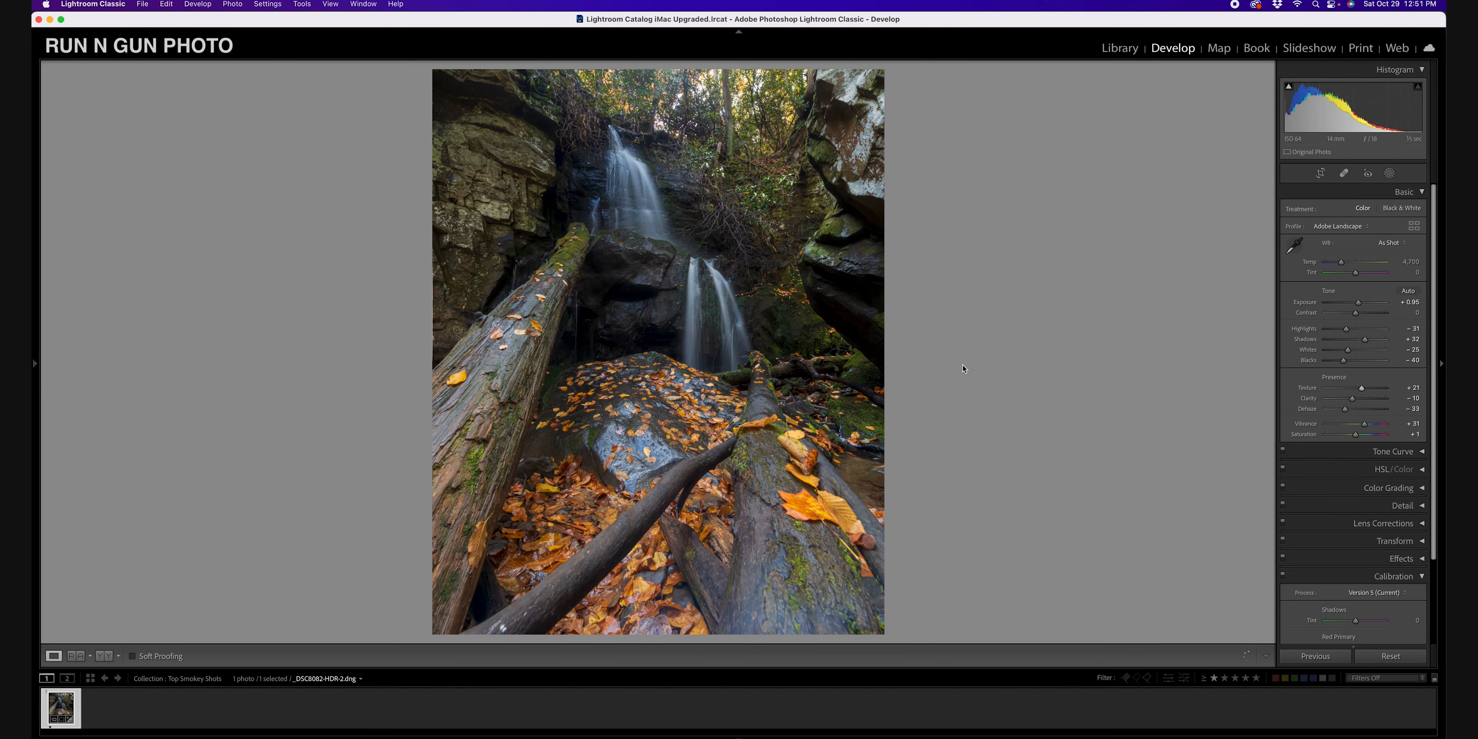
Step: Warm the white balance temperature to 5,164 and raise Contrast to +31
click(1342, 263)
drag(1342, 262, 1345, 264)
drag(1356, 313, 1365, 314)
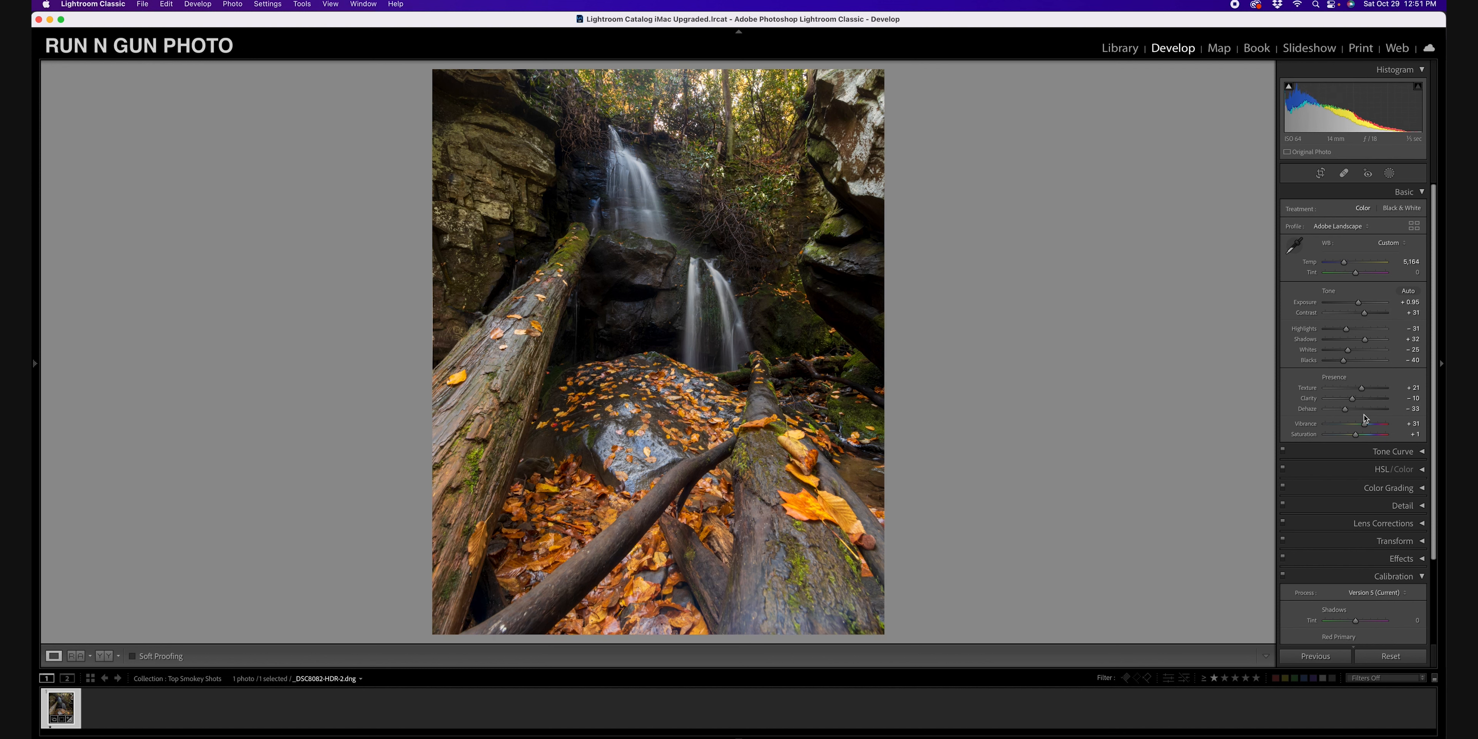
Step: Compare the edited photo with its original version and close the Basic adjustments
key(backslash)
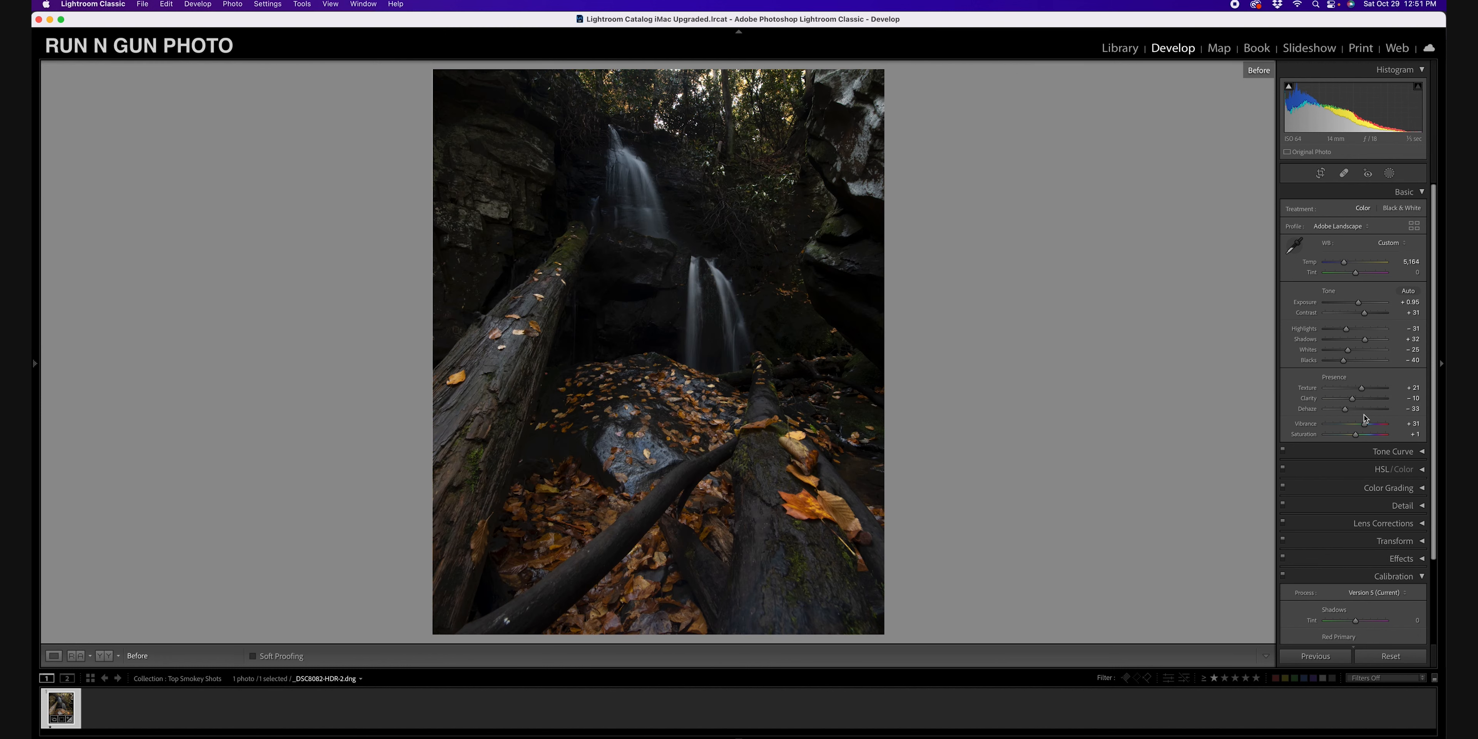
key(backslash)
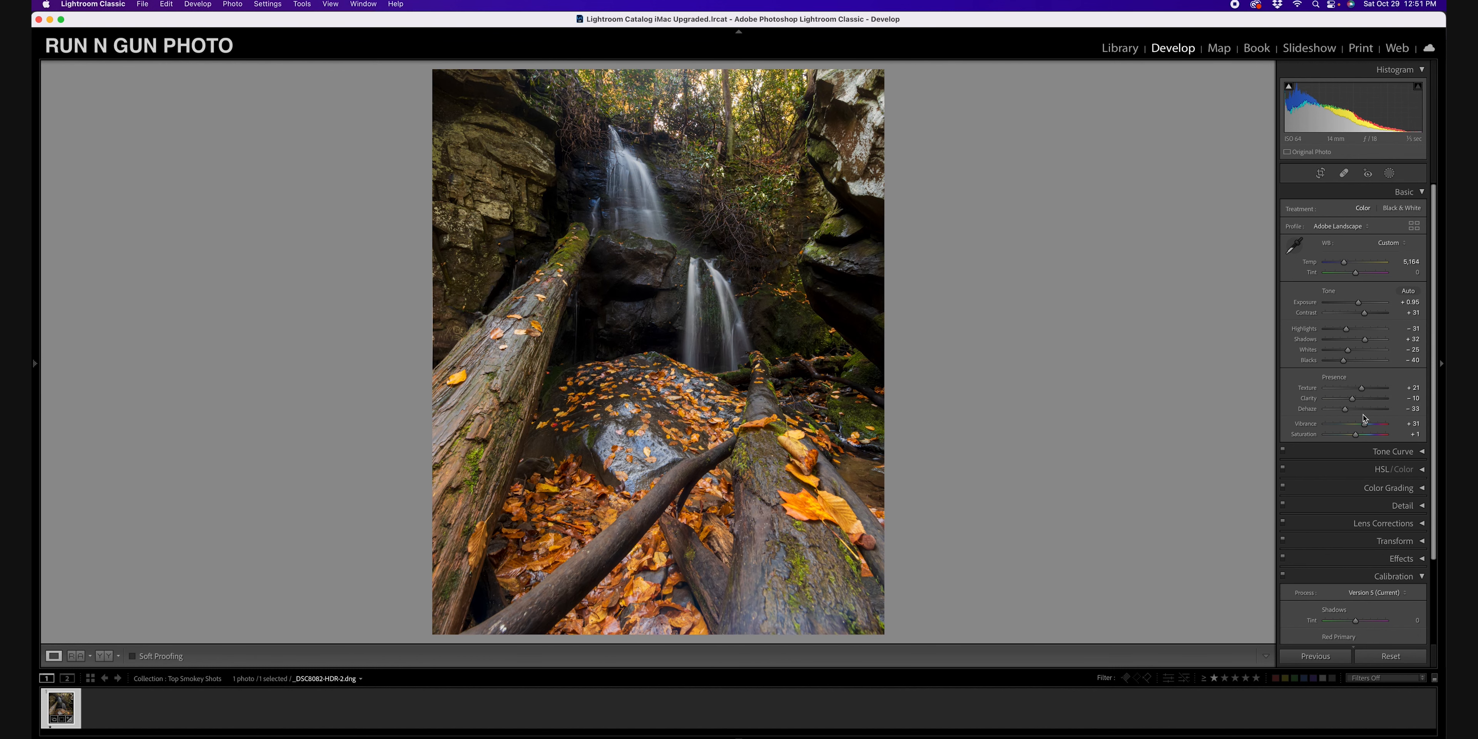
click(1422, 193)
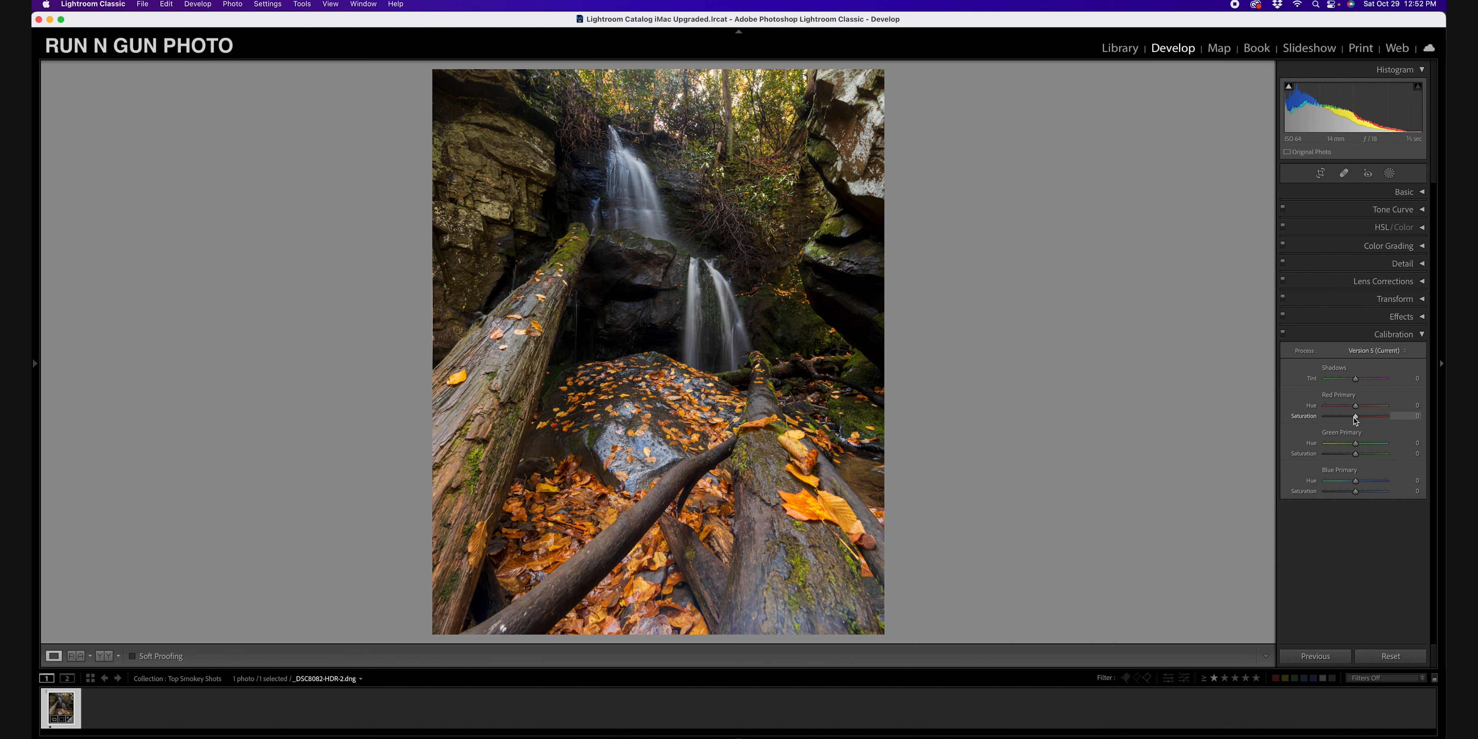
Step: Set Calibration Saturation to +2 for Red Primary and +5 for Green Primary, and inspect the waterfall up close
drag(1356, 418, 1358, 460)
click(646, 216)
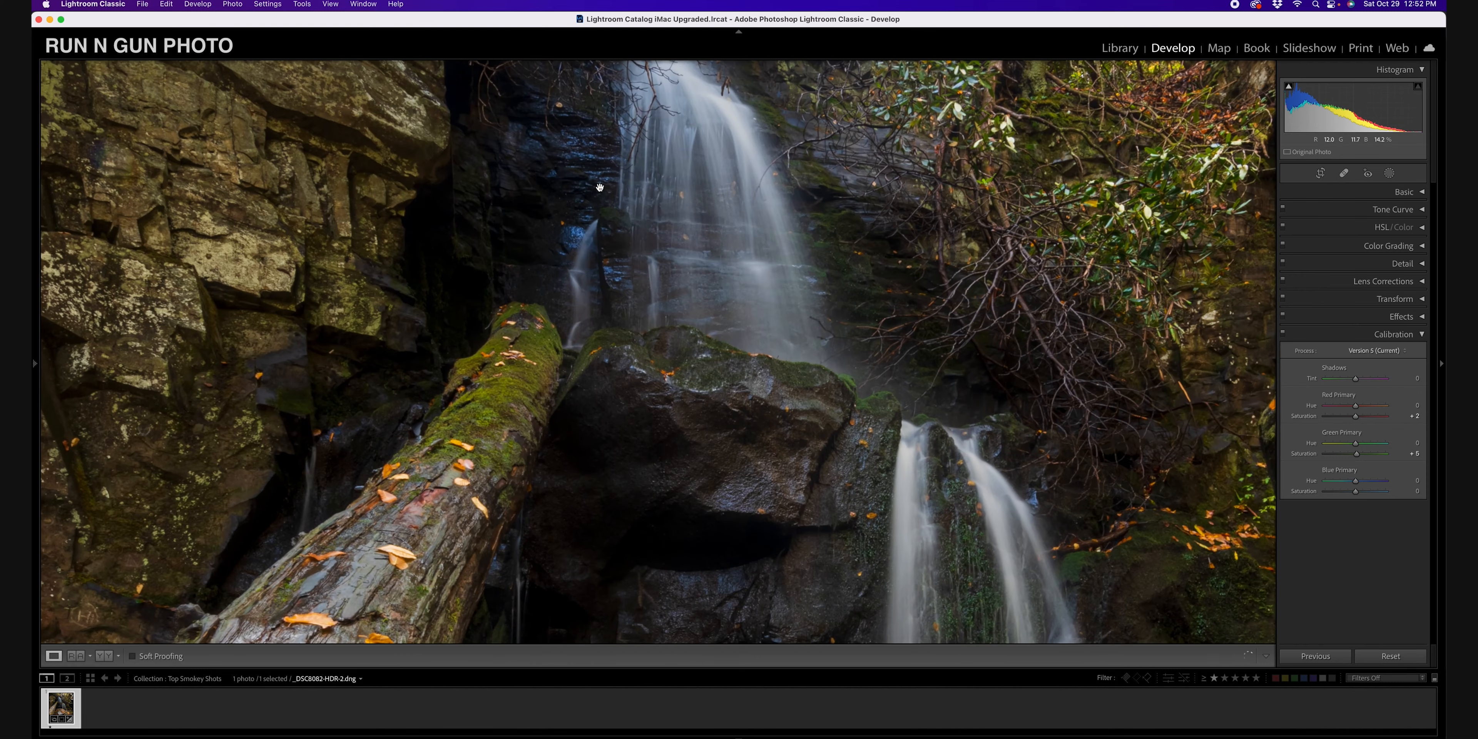
click(783, 456)
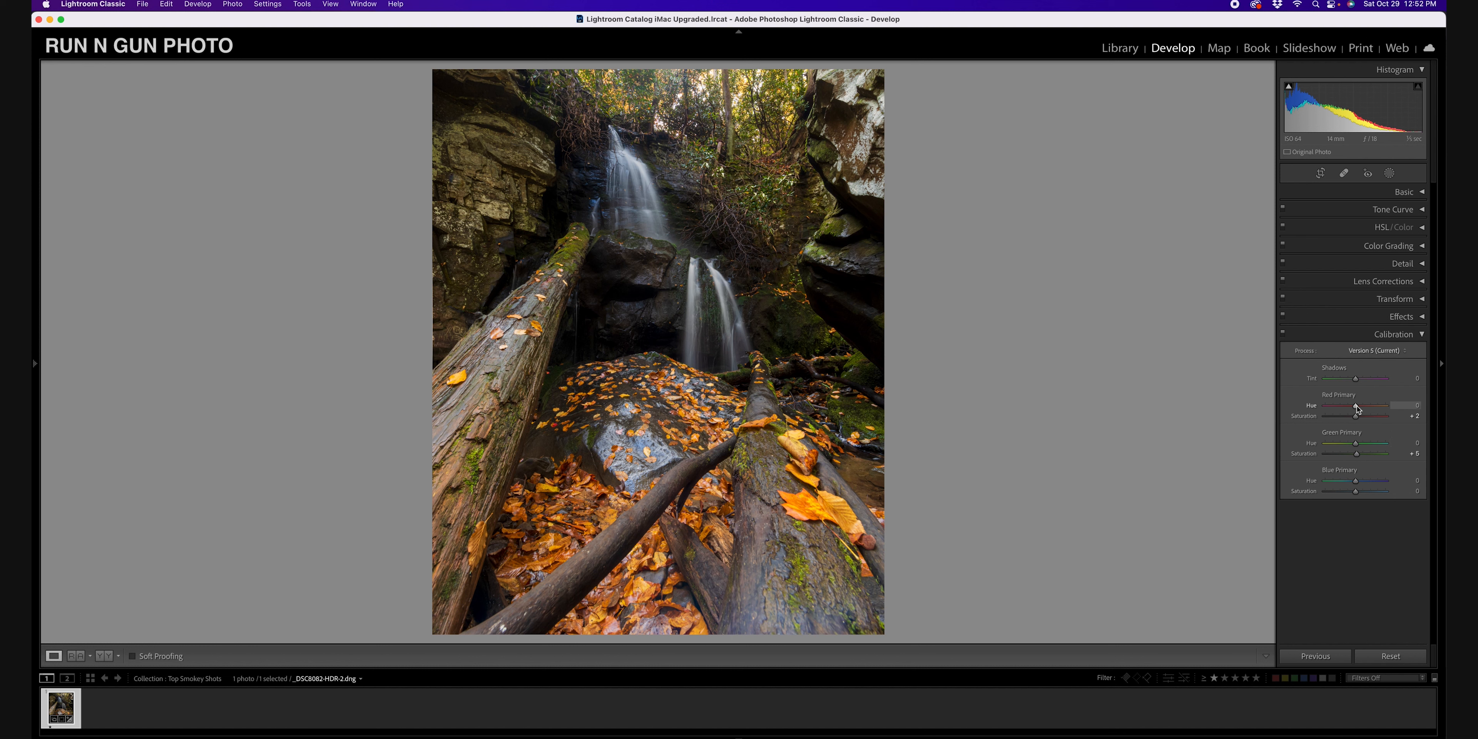
Step: Try a strongly negative Red Primary Hue, reset it, and try a Blue Primary Hue of -24 against the uncalibrated photo
mouse_move(1356, 408)
mouse_down()
mouse_move(1391, 412)
mouse_move(1331, 408)
mouse_up()
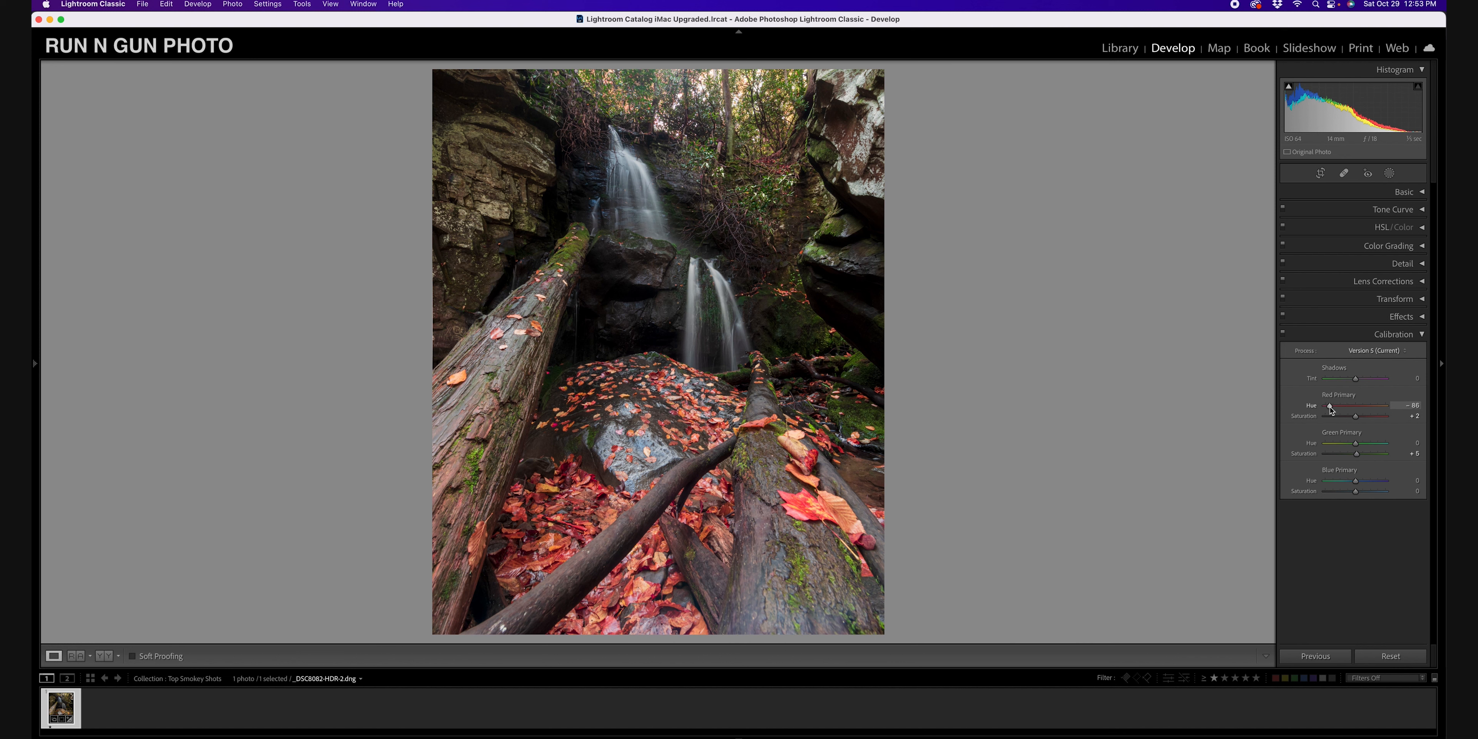
double_click(1330, 406)
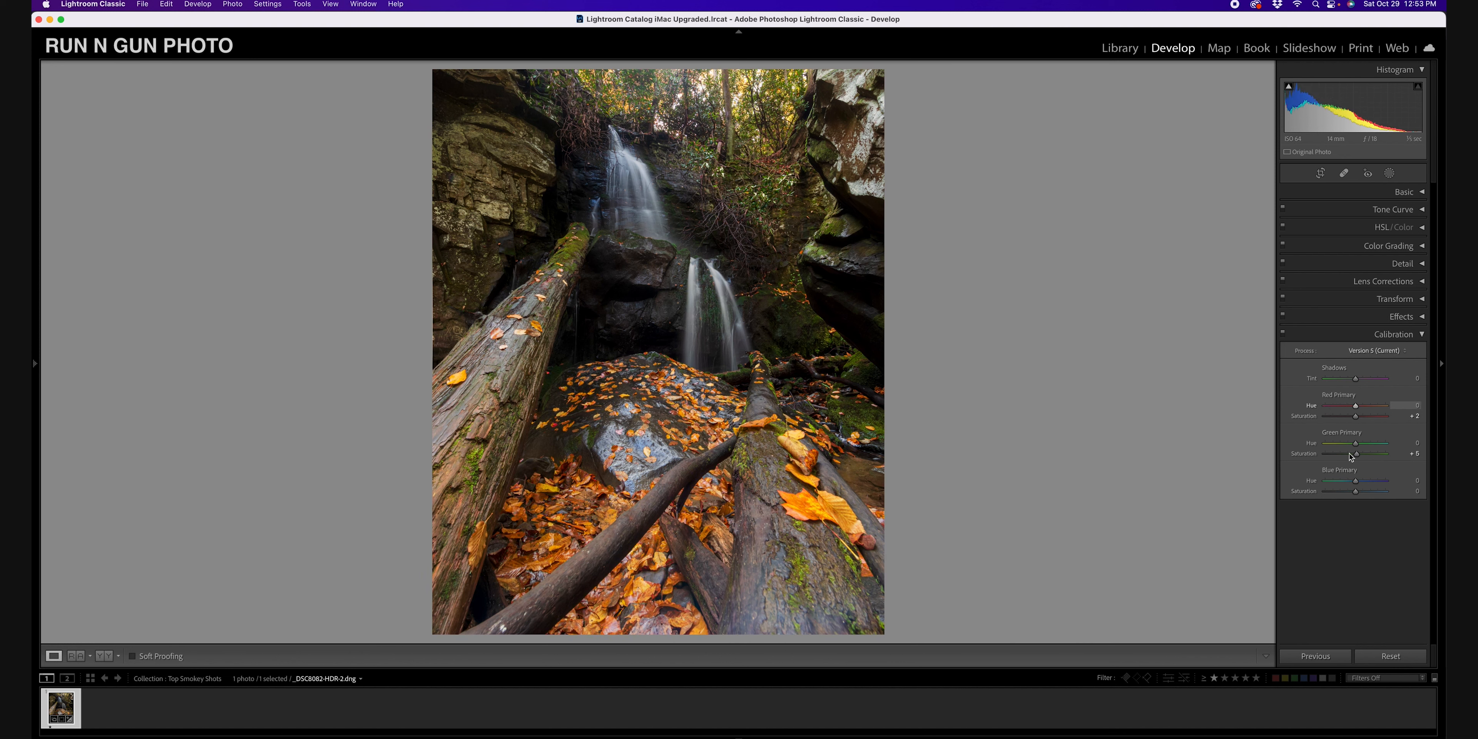
click(1356, 482)
drag(1356, 484, 1349, 481)
click(1283, 334)
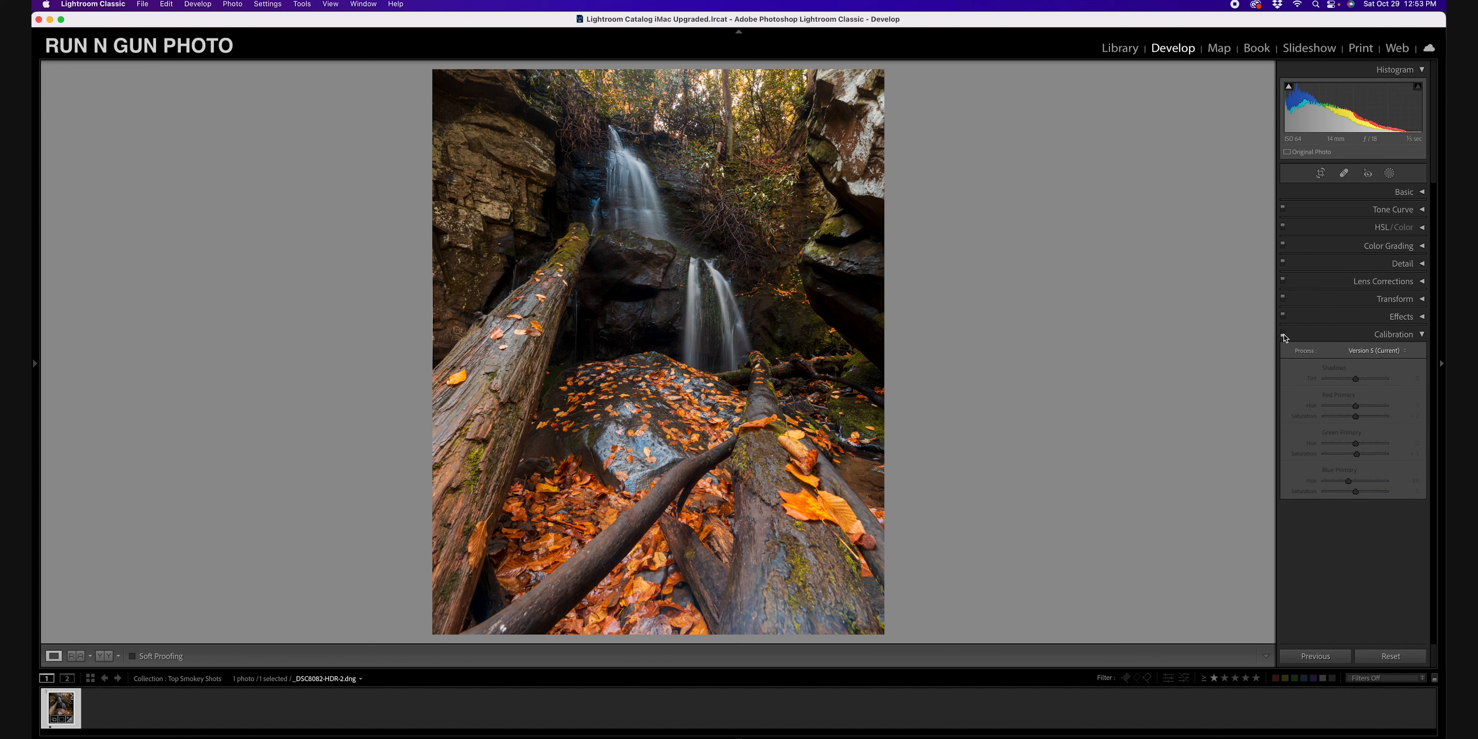
click(1283, 334)
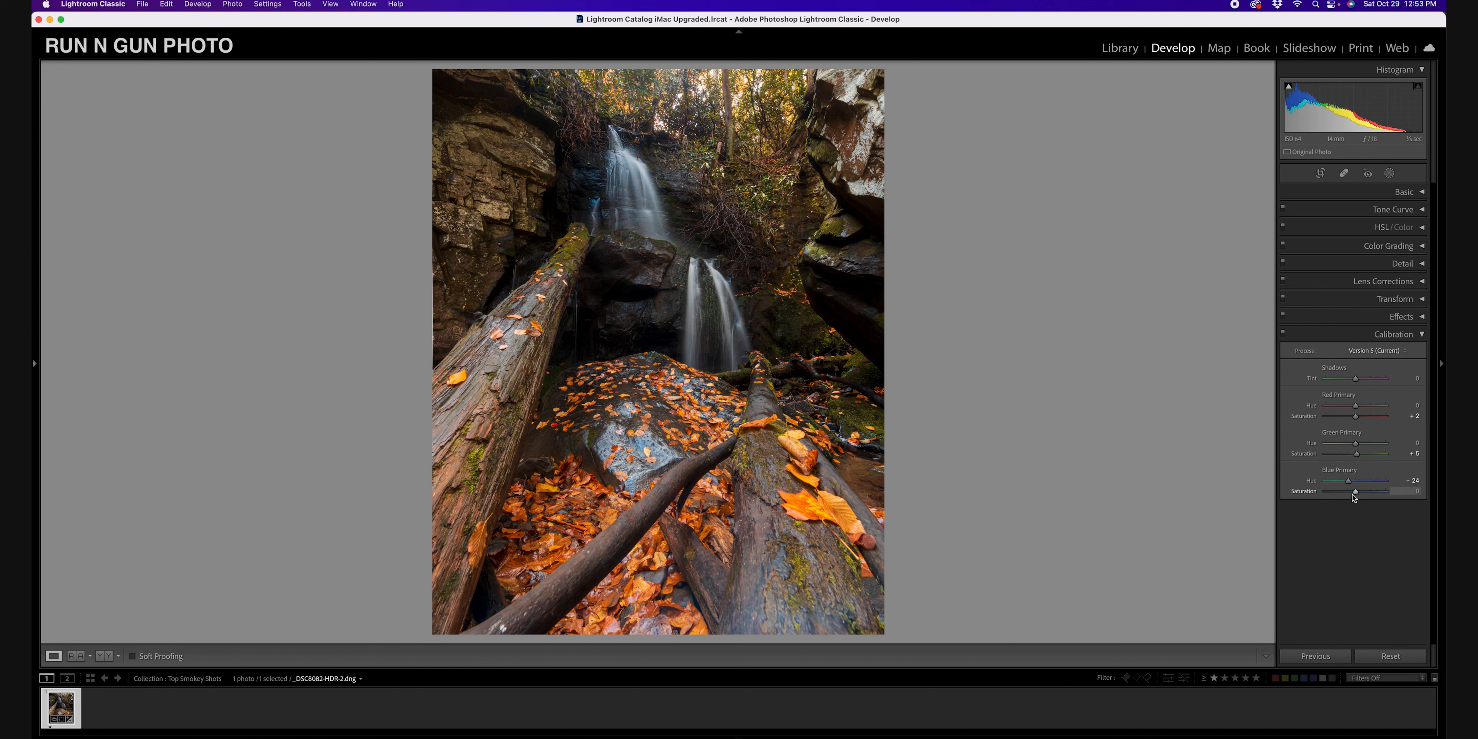
Step: Set Calibration Green Primary to Hue -77 and Saturation +26, and Blue Primary to Hue -59 and Saturation -10, comparing with and without Calibration
drag(1356, 495, 1369, 495)
drag(1357, 447, 1337, 483)
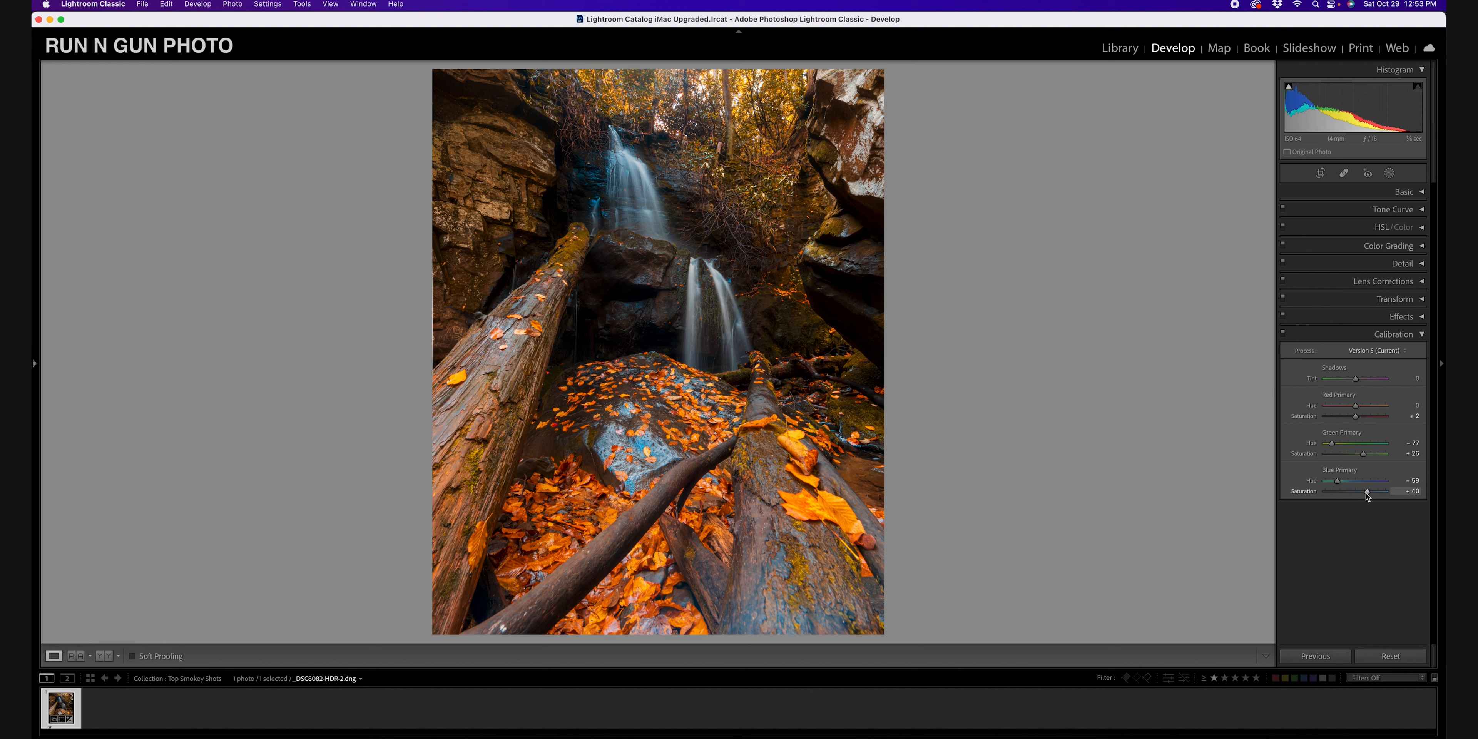
drag(1367, 494, 1353, 492)
click(1283, 334)
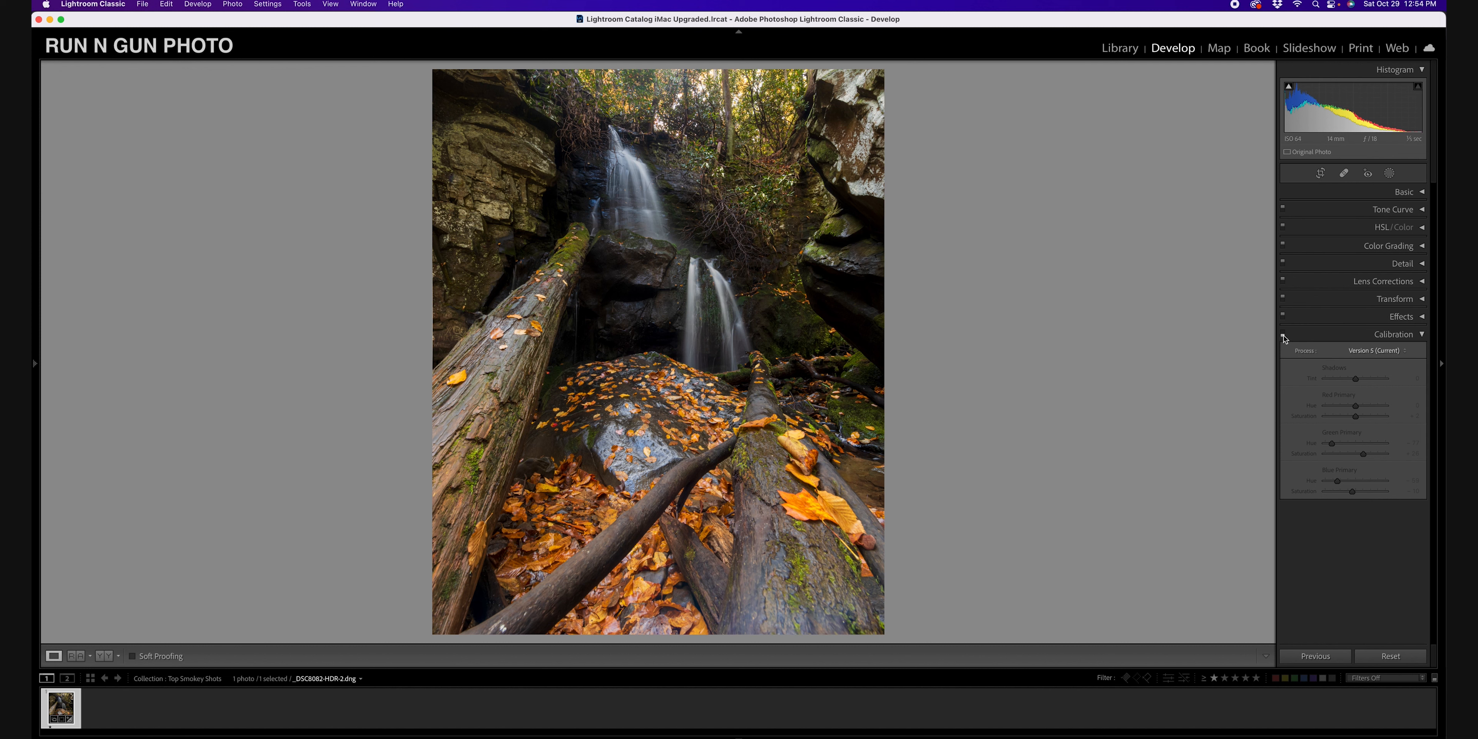
click(1283, 335)
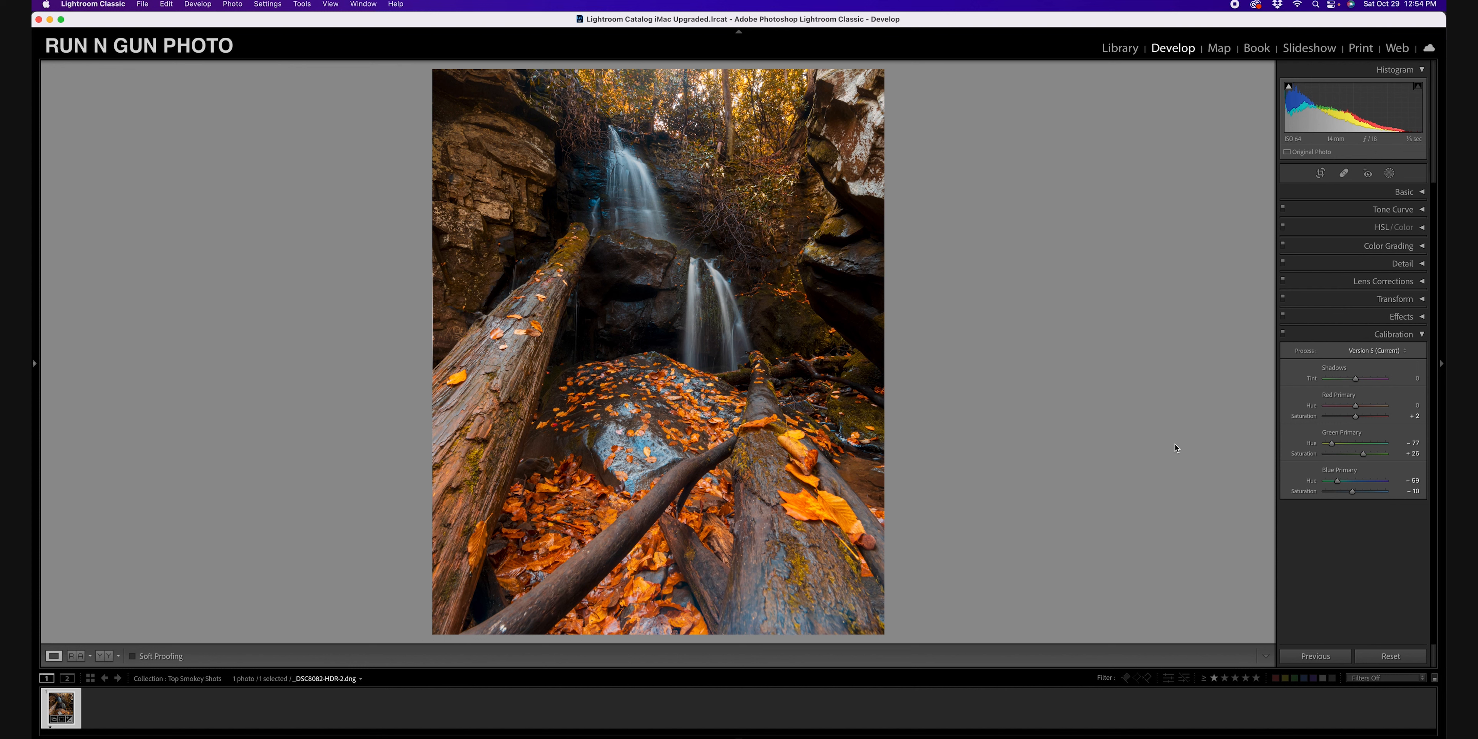
click(1418, 336)
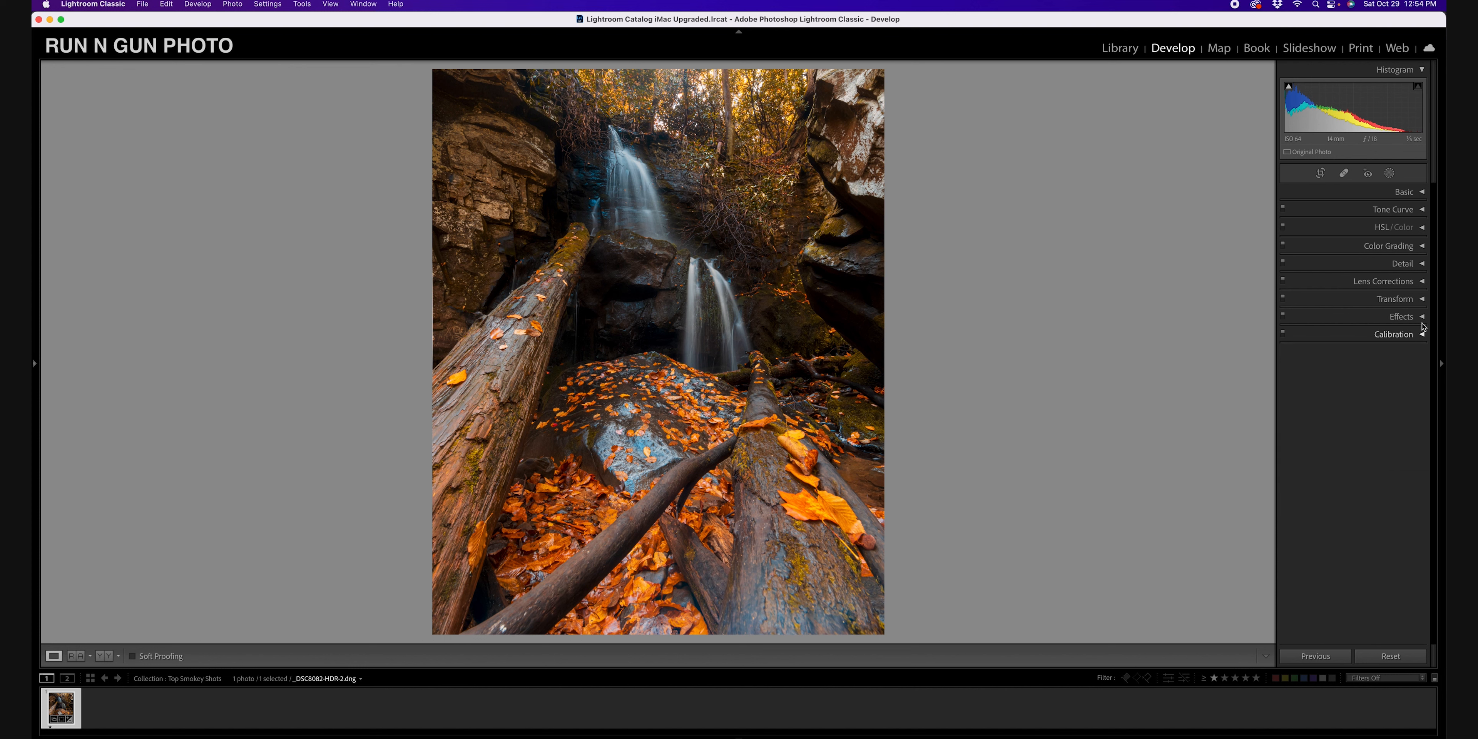
Step: Try desaturating the leaves to Orange -100 and Yellow -79 with the targeted HSL Saturation adjustment, and undo it
click(1421, 228)
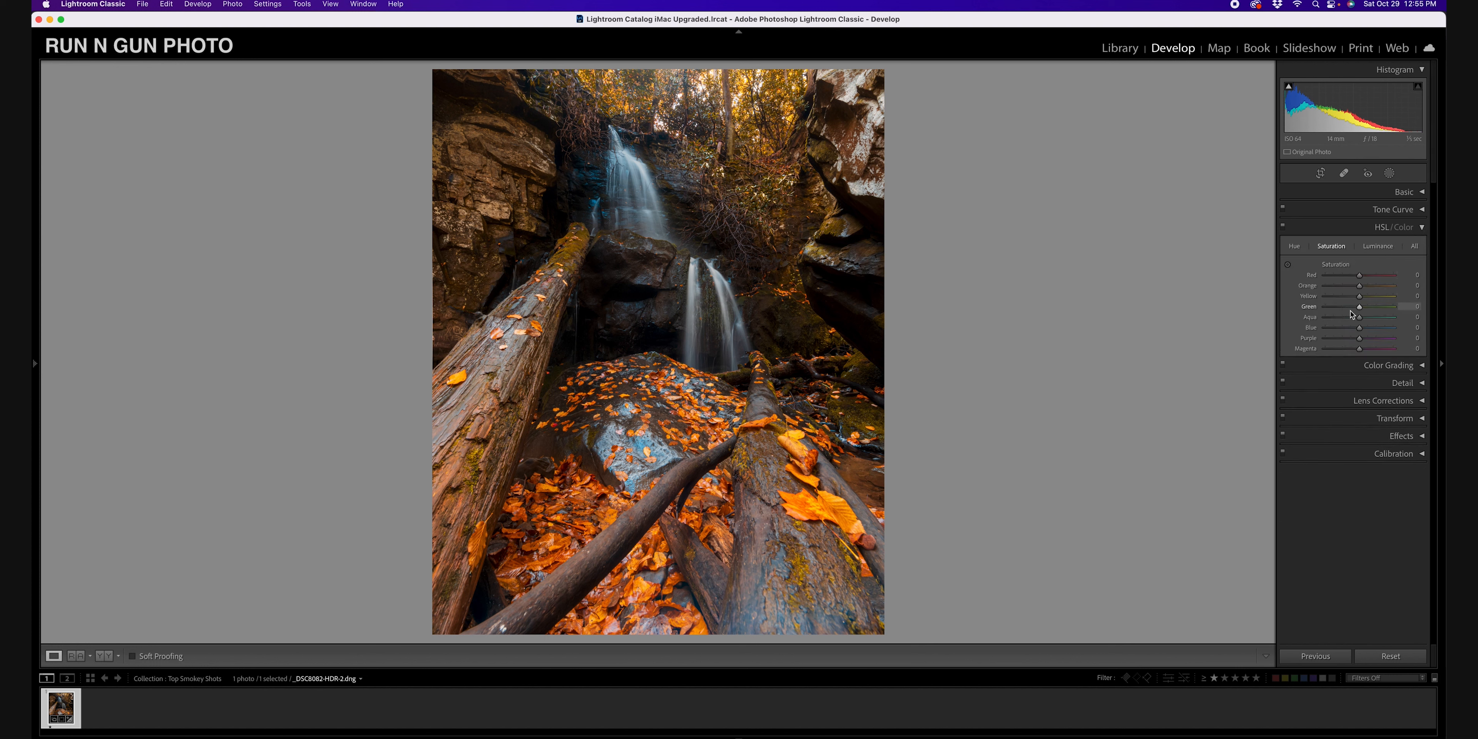
click(1287, 265)
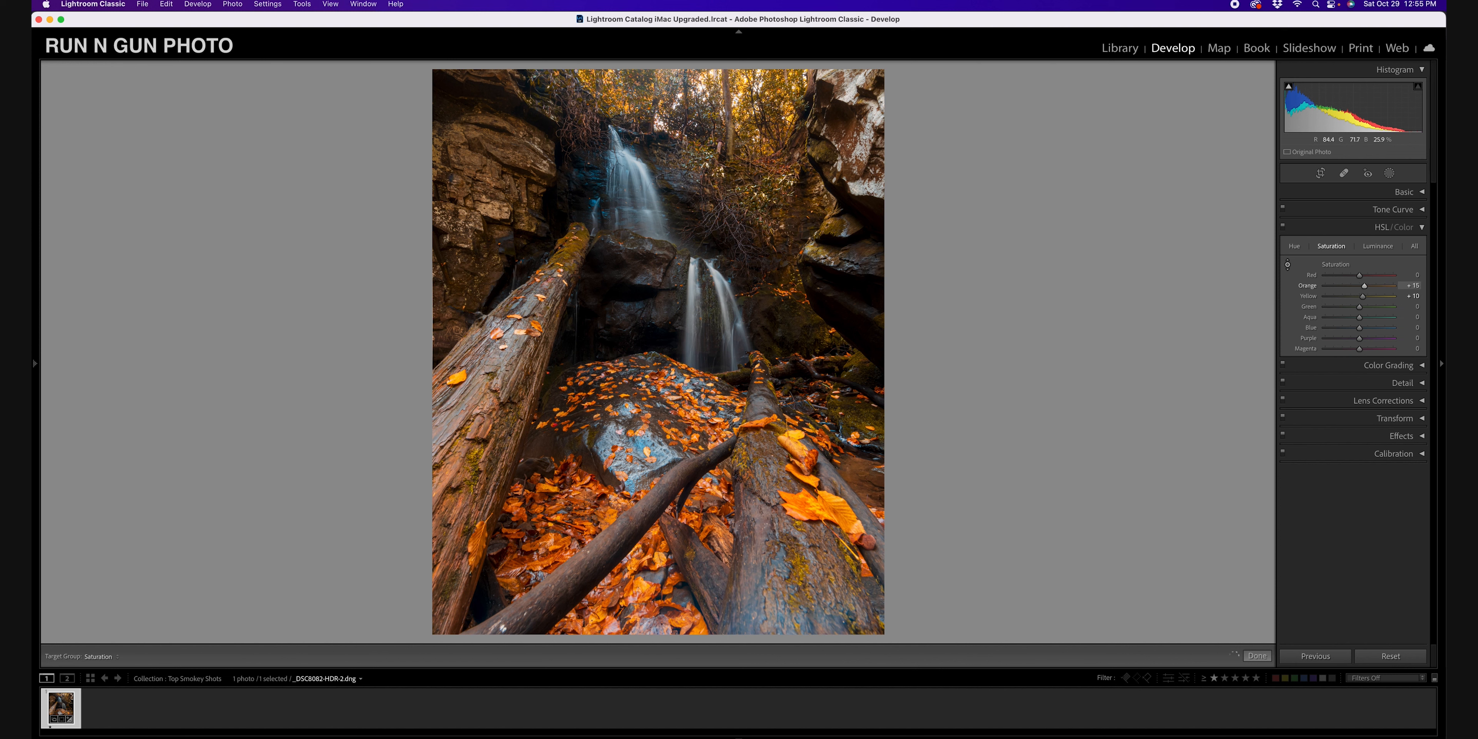
drag(794, 427, 831, 499)
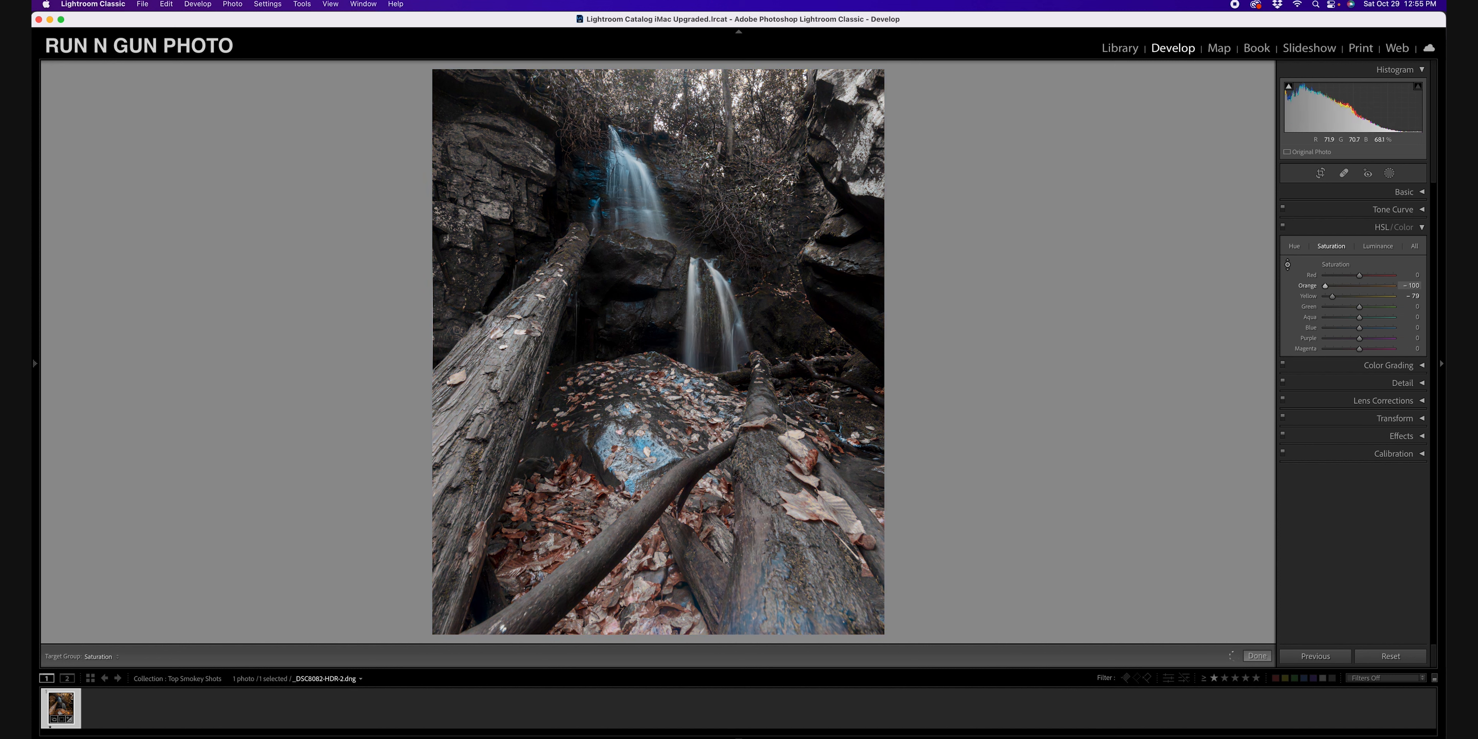
key(super+z)
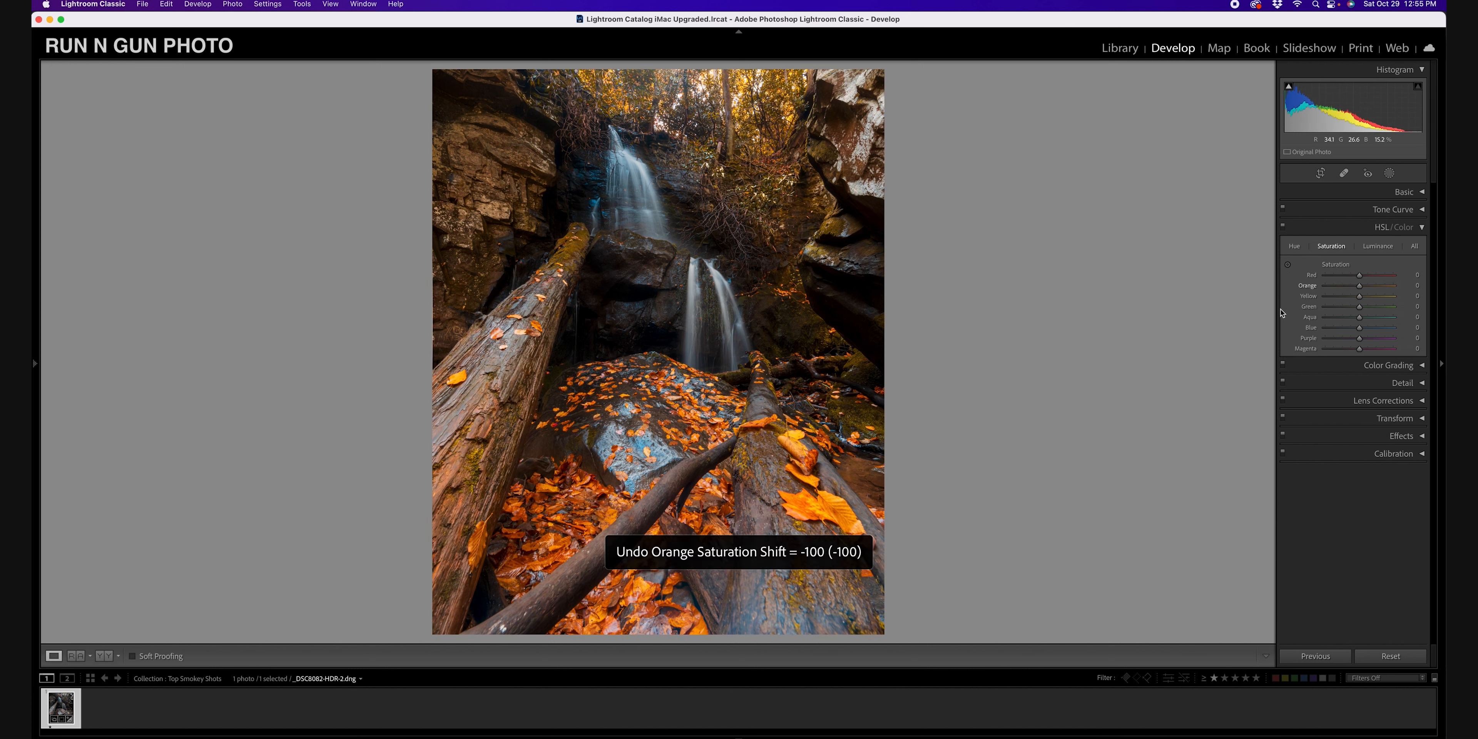
Step: Reduce the blue cast in the upper waterfall with targeted Saturation, bringing Aqua to -10 and Blue to -69
click(592, 175)
drag(623, 189, 695, 288)
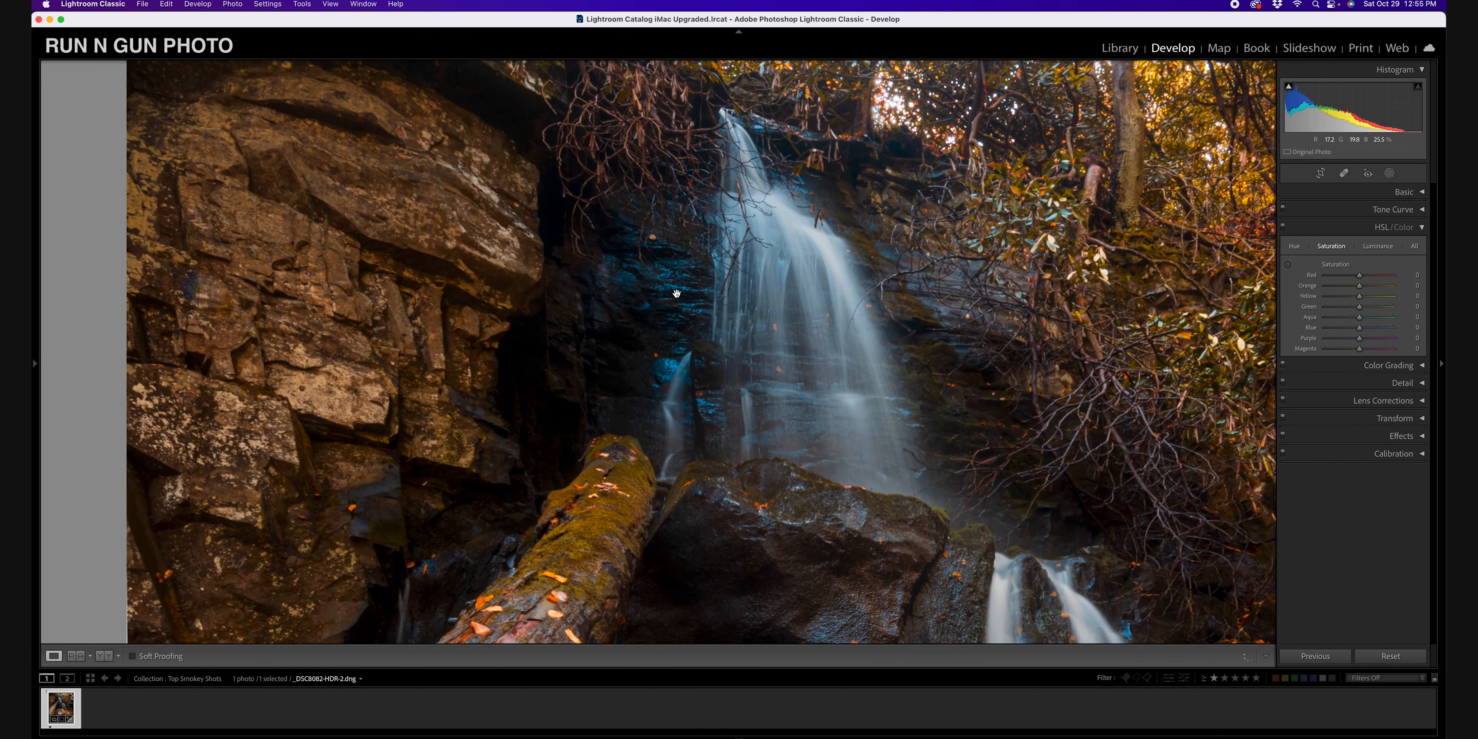
click(1288, 265)
drag(749, 198, 749, 233)
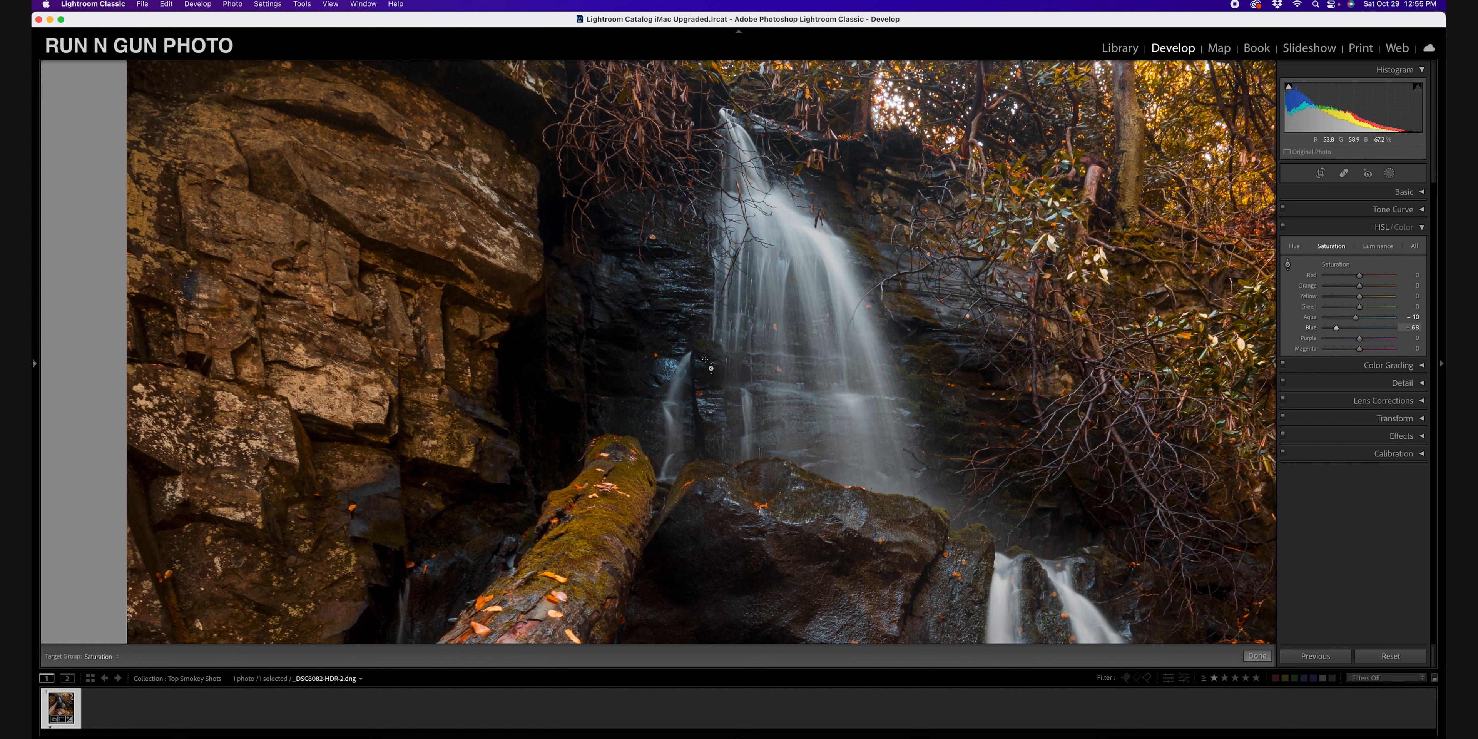
click(1287, 265)
click(932, 311)
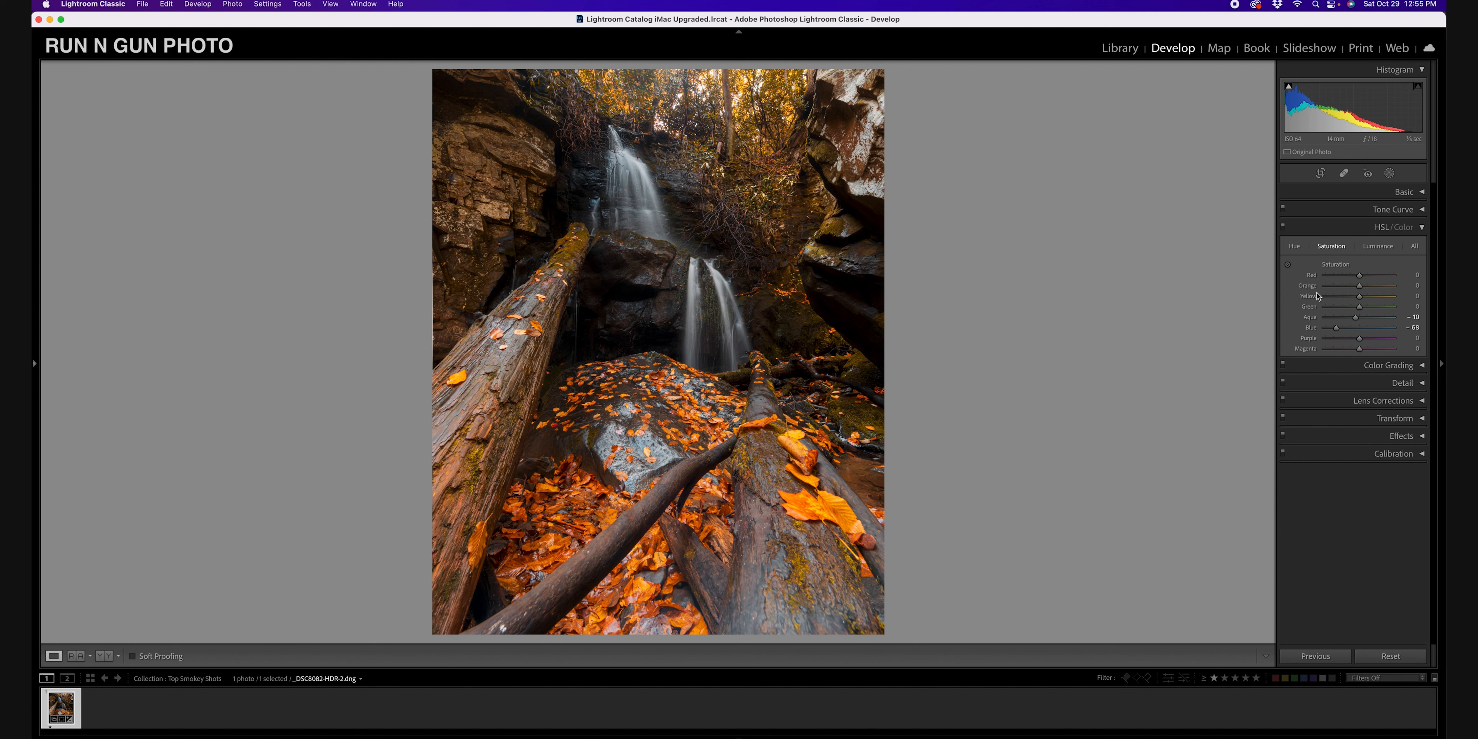
click(1422, 228)
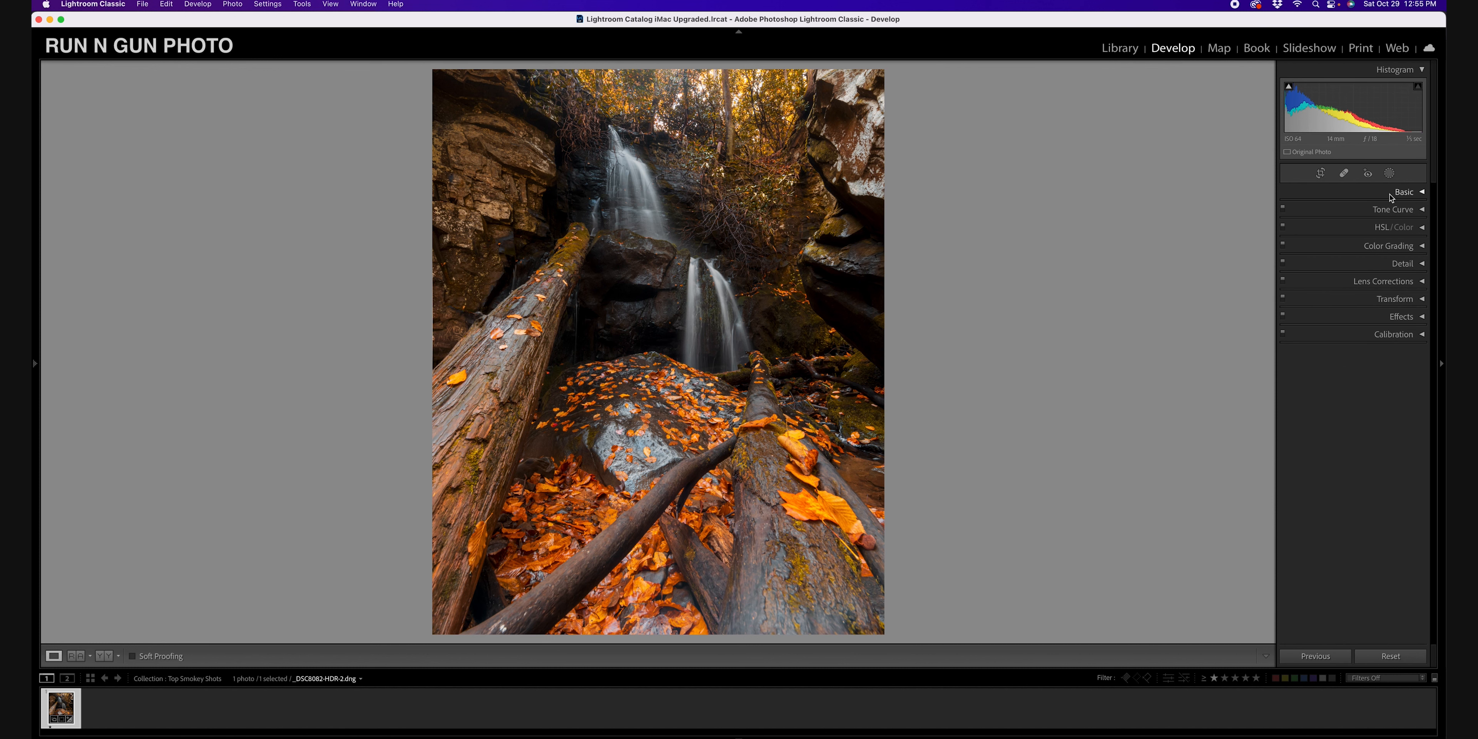
Step: Refine the Basic adjustments with Shadows at +37, Contrast at +43, Dehaze at -45 and Blacks at -76
click(1422, 192)
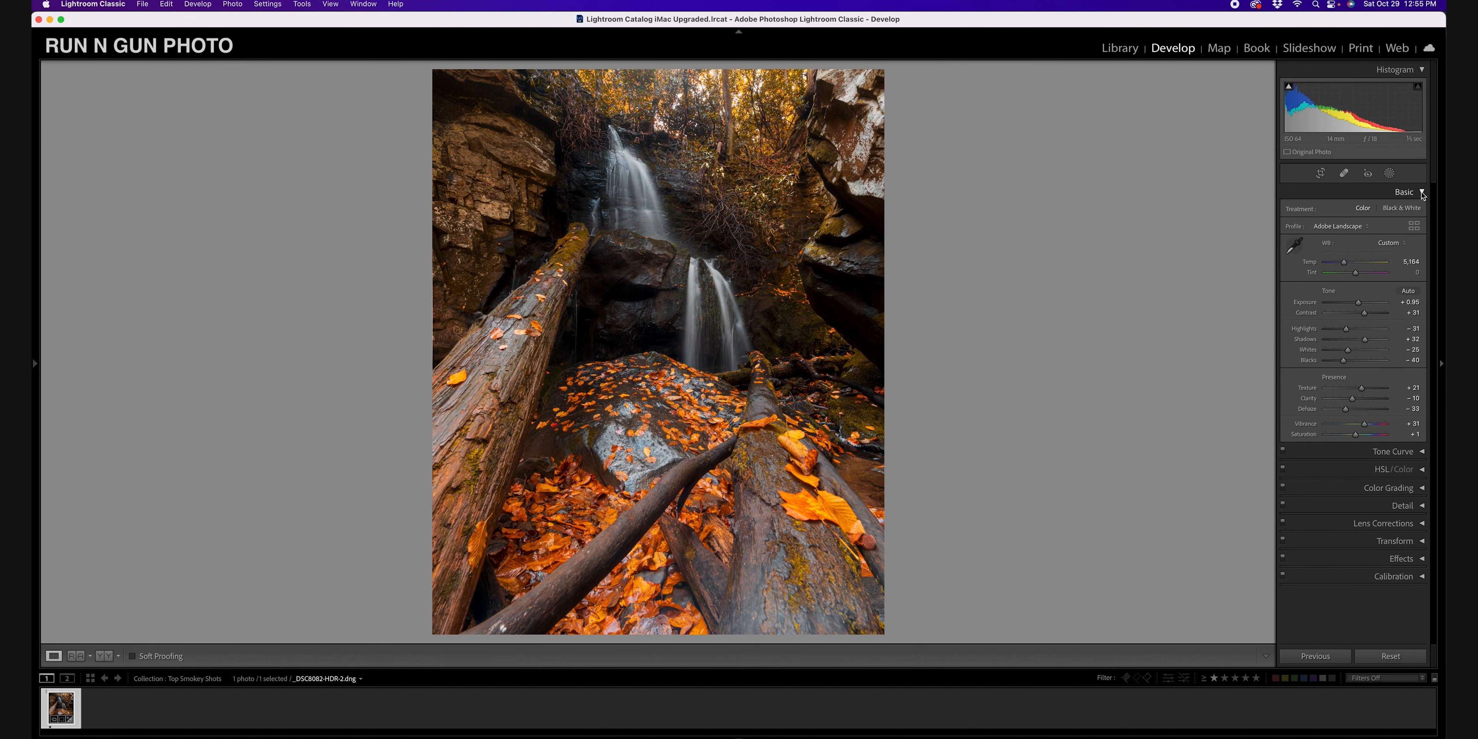
drag(1365, 339, 1361, 307)
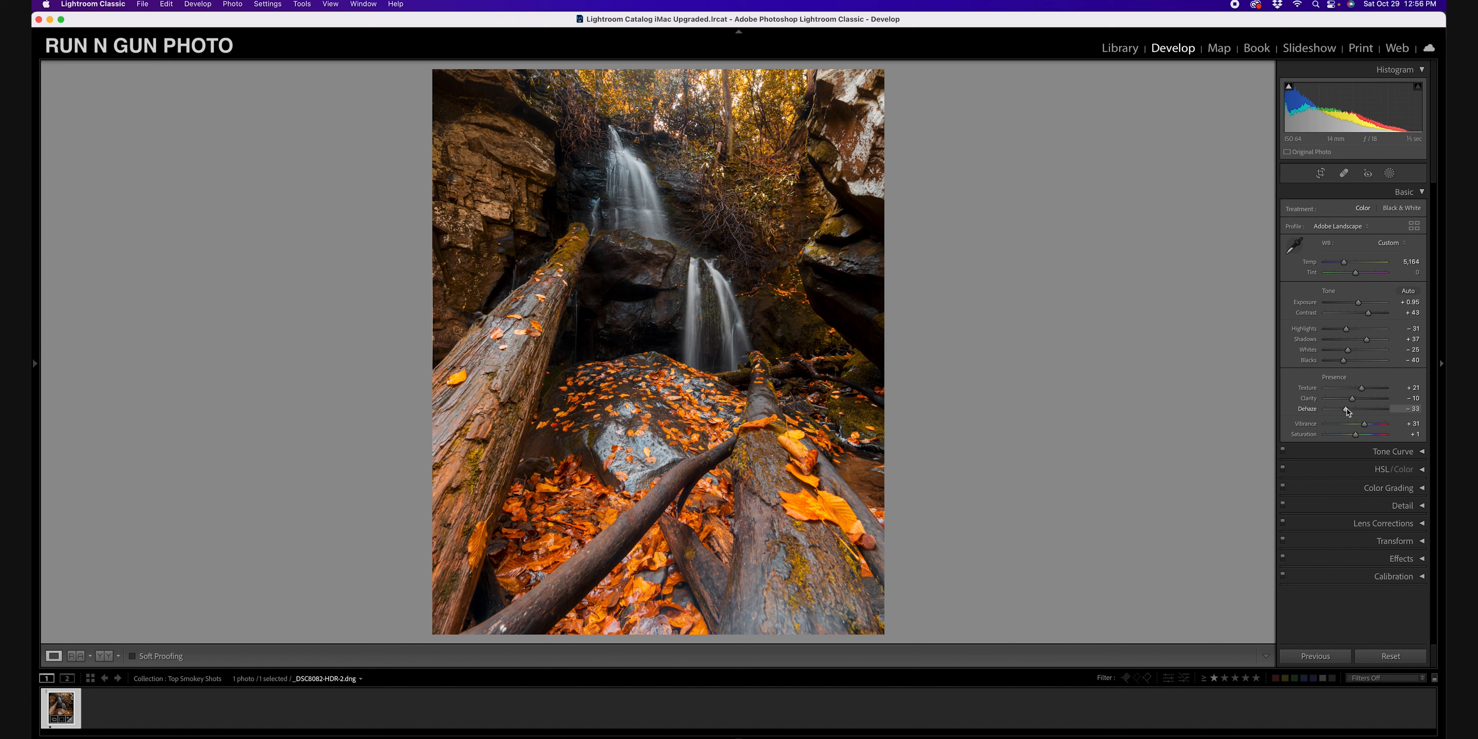
drag(1344, 412, 1343, 411)
drag(1343, 360, 1333, 365)
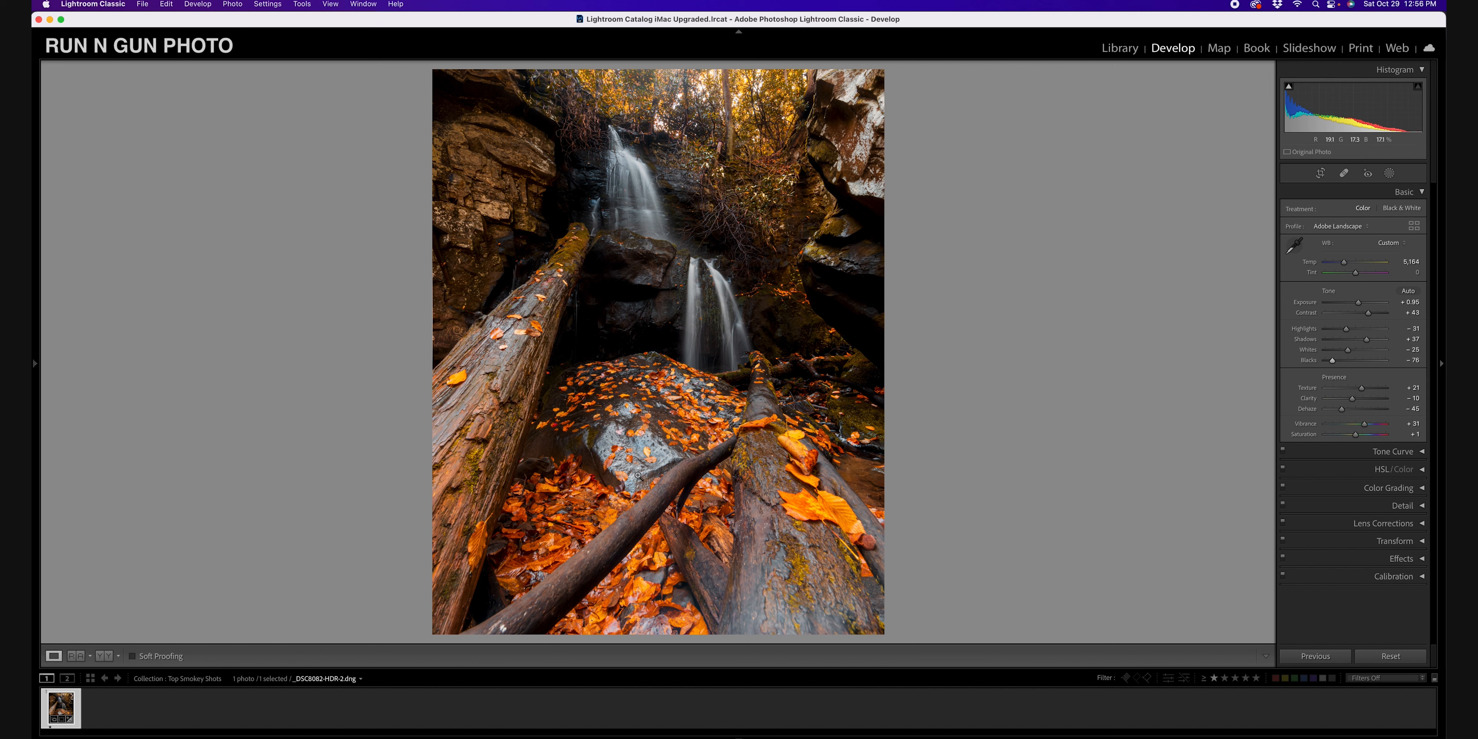
Step: Switch to Instagram in Safari, browse the grid of landscape photos for reference, and return to Lightroom Classic
click(471, 734)
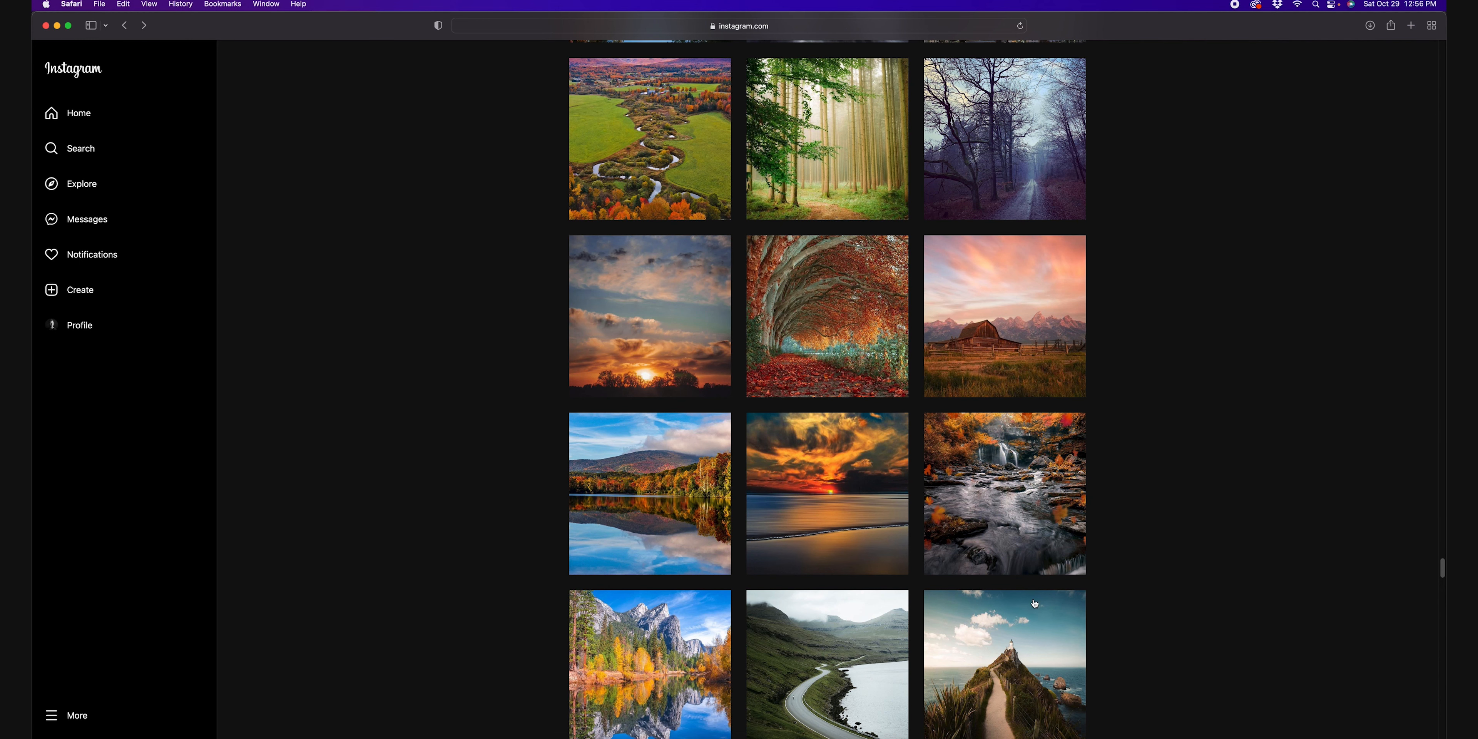
scroll(731, 549, down, 2)
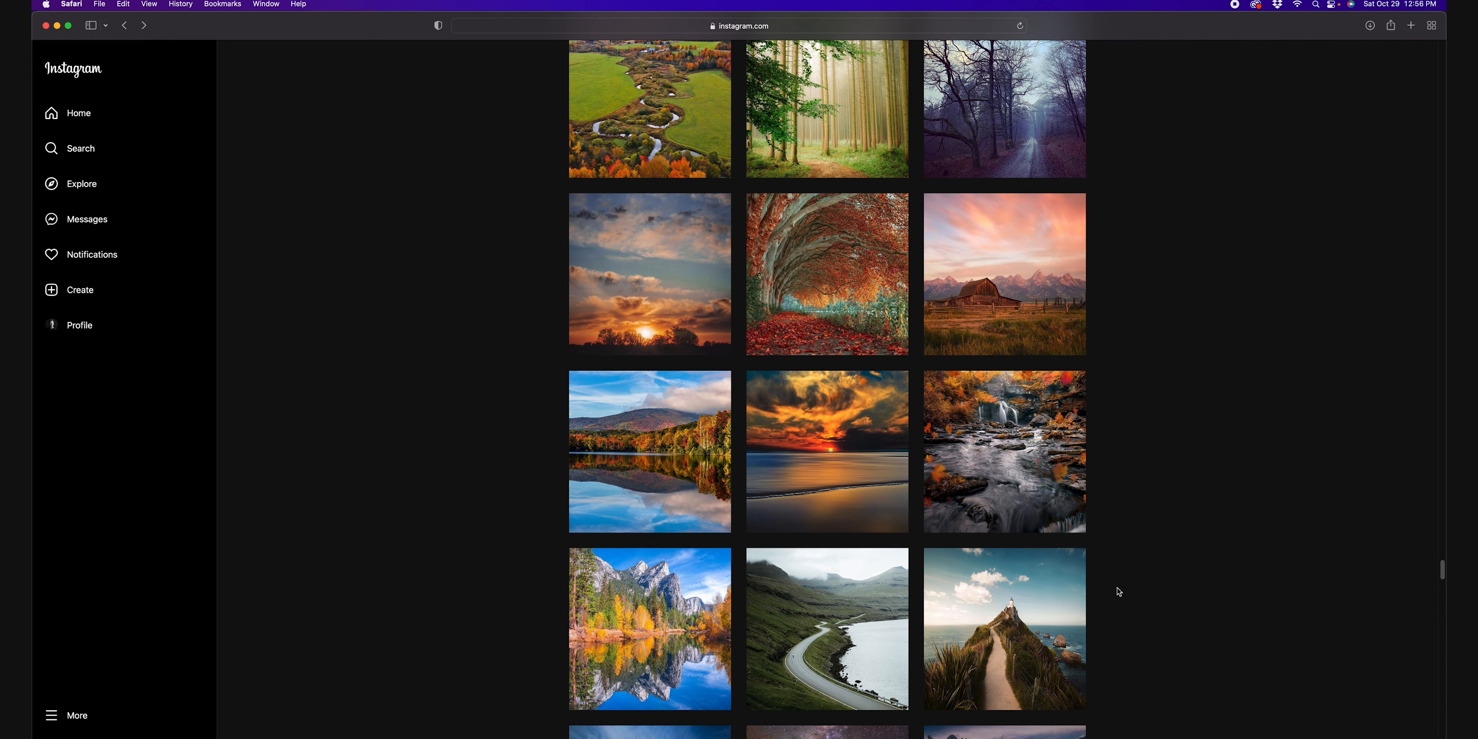
scroll(1148, 614, down, 4)
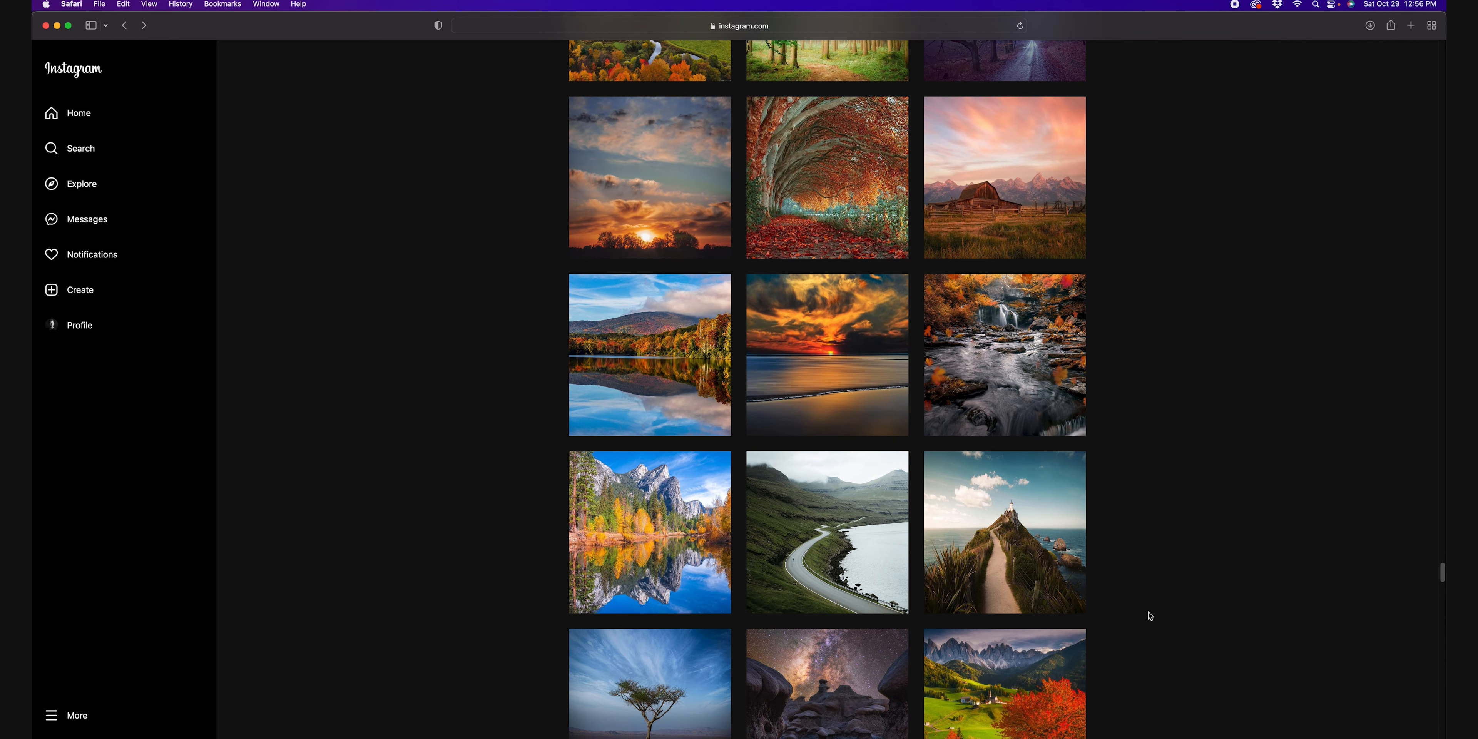
scroll(1150, 615, down, 6)
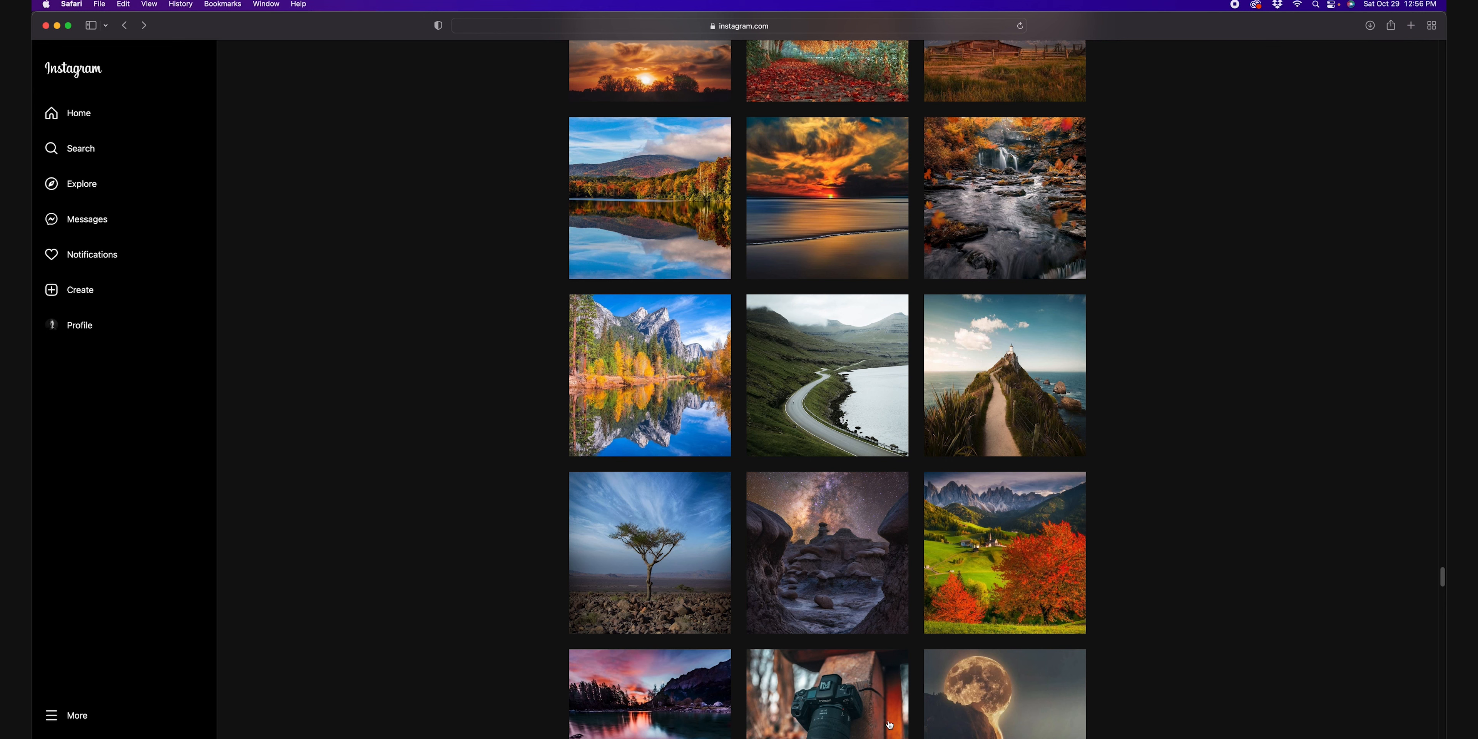
click(829, 735)
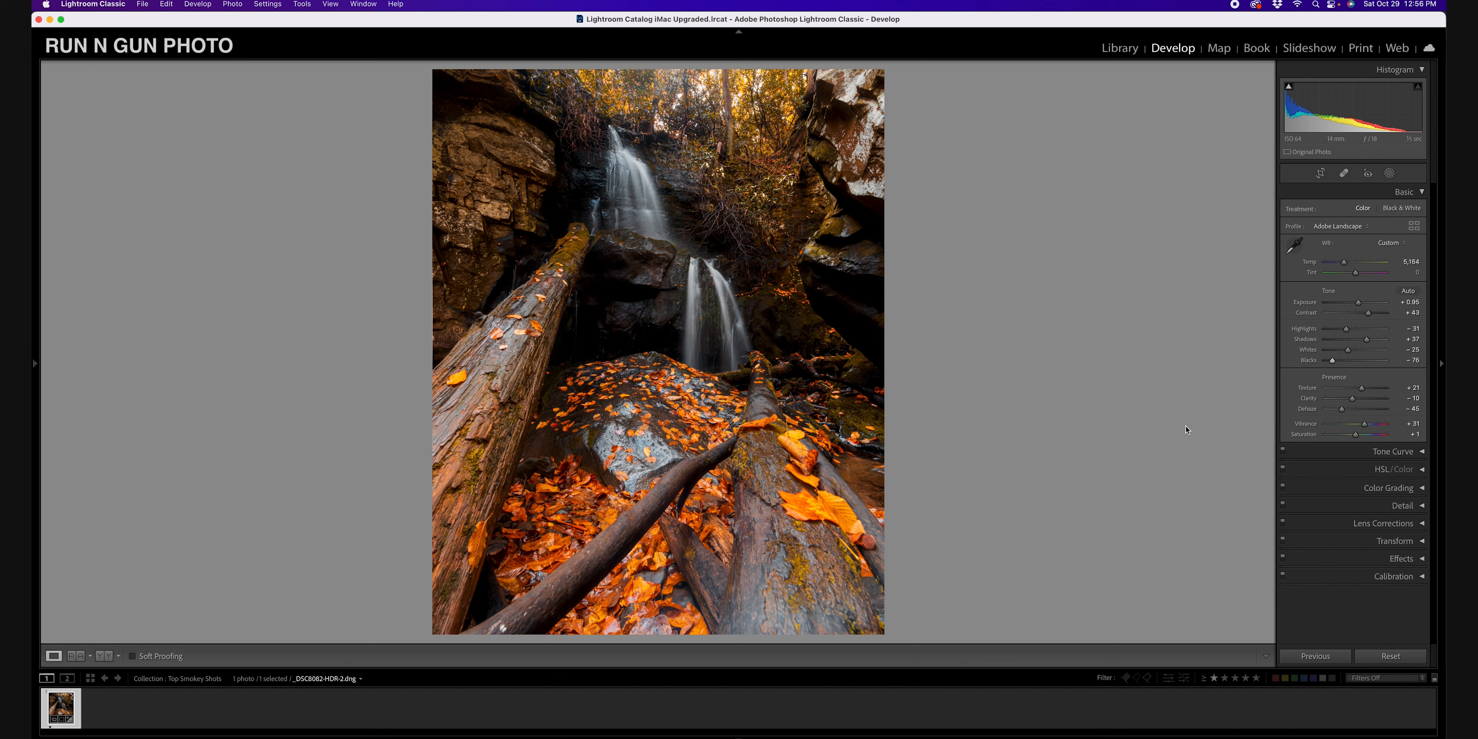
Step: Lower Vibrance to +13 and preview the photo in Black & White before restoring the Color treatment
click(1365, 426)
drag(1364, 424, 1360, 428)
click(1406, 209)
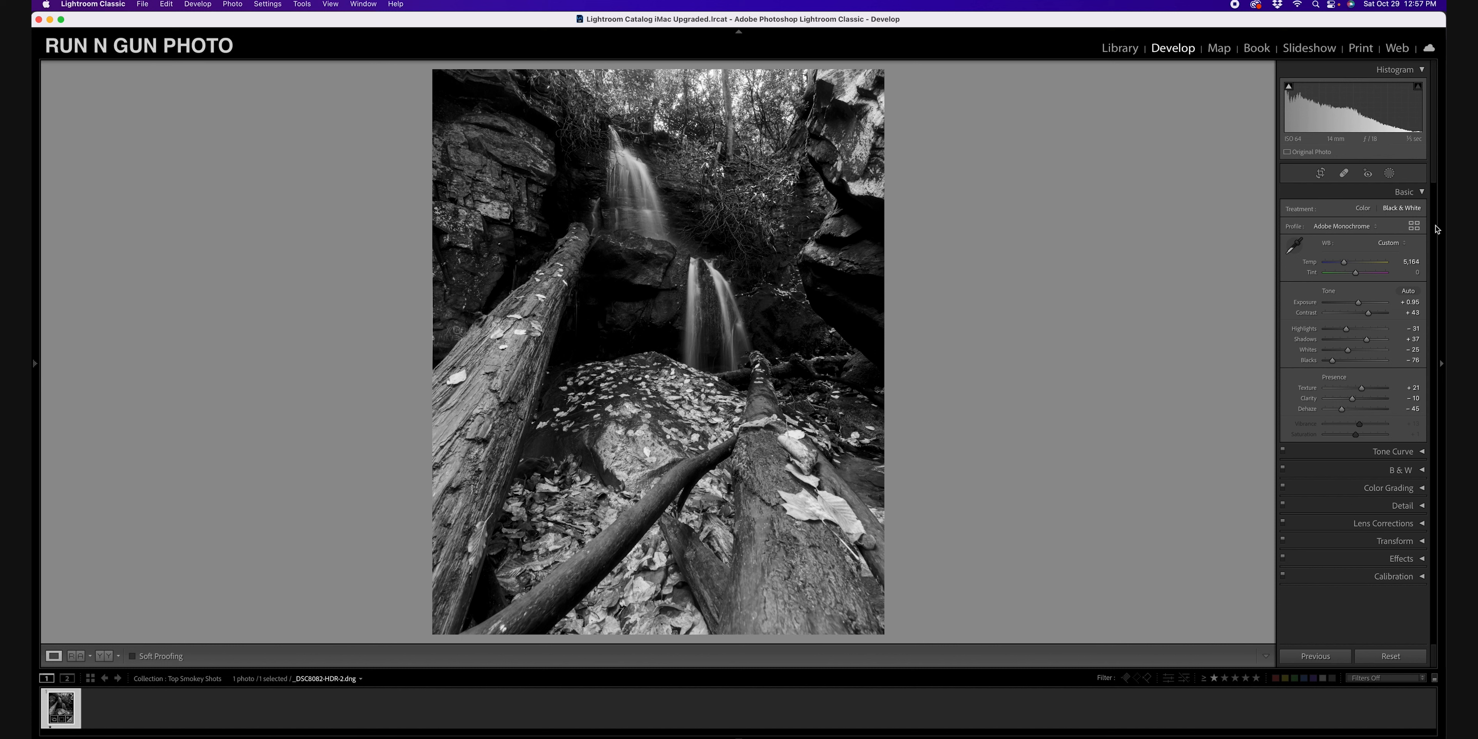
click(1369, 209)
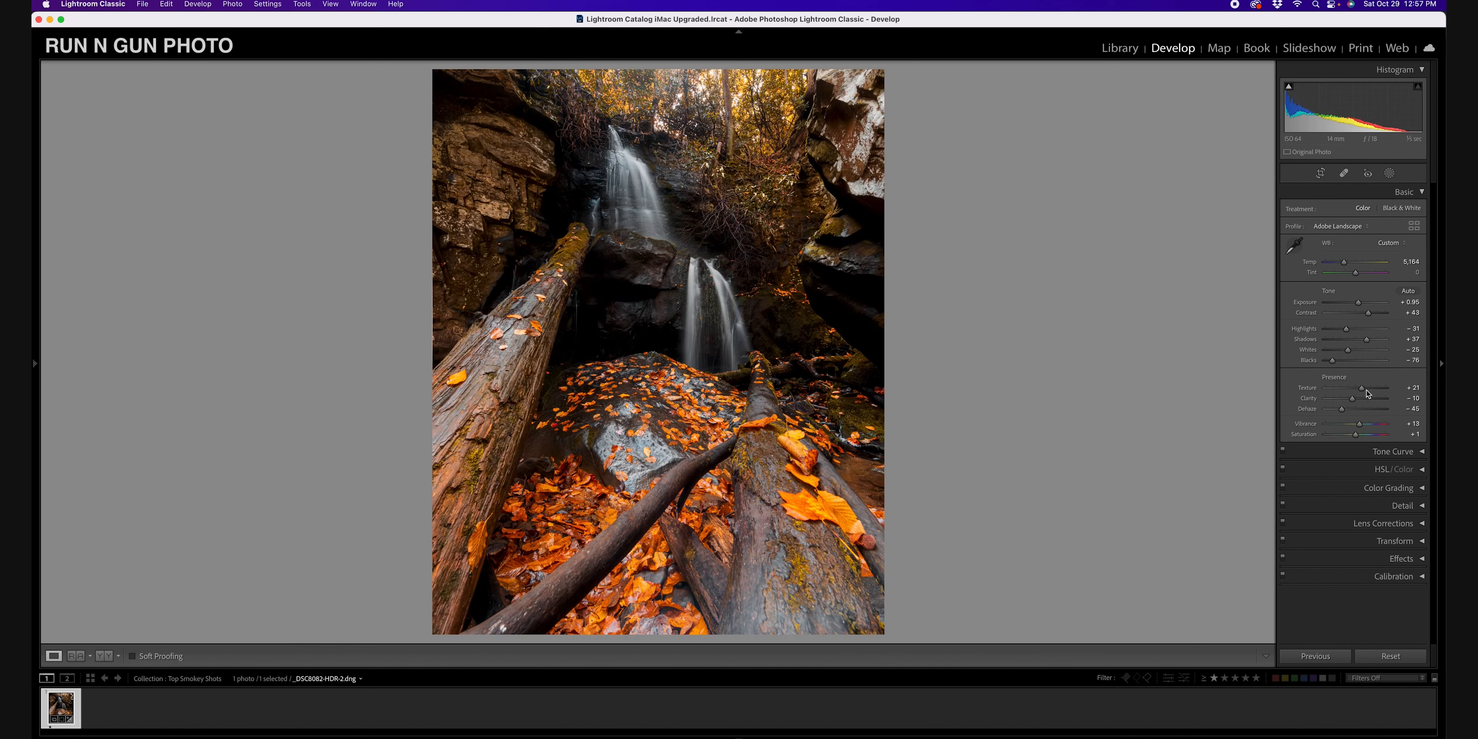
Step: Brighten the photo's lighter tones with Whites at +26 and Highlights at -21, and set Shadows to +33
drag(1348, 351, 1365, 342)
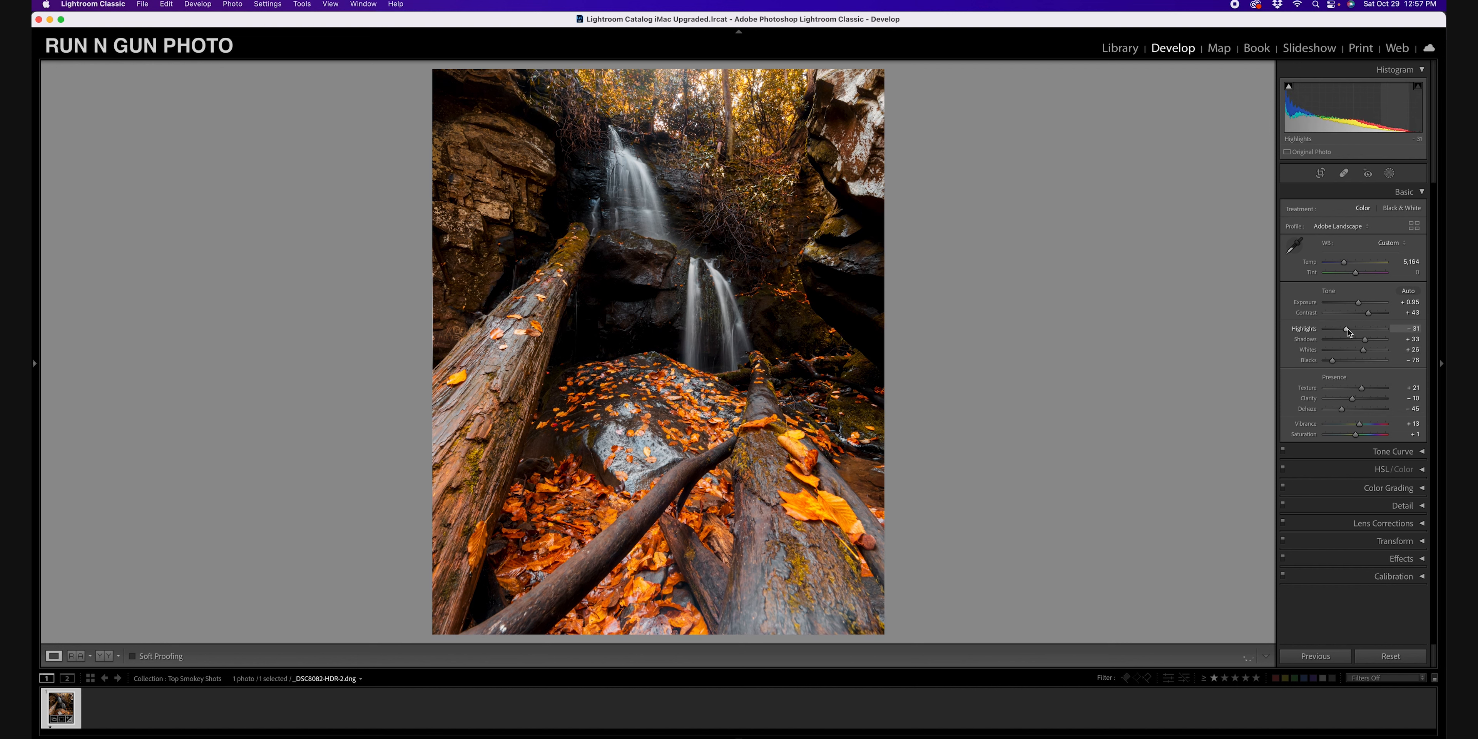
mouse_move(1346, 328)
mouse_down()
mouse_move(1360, 331)
mouse_move(1348, 335)
mouse_up()
drag(1351, 334, 1354, 337)
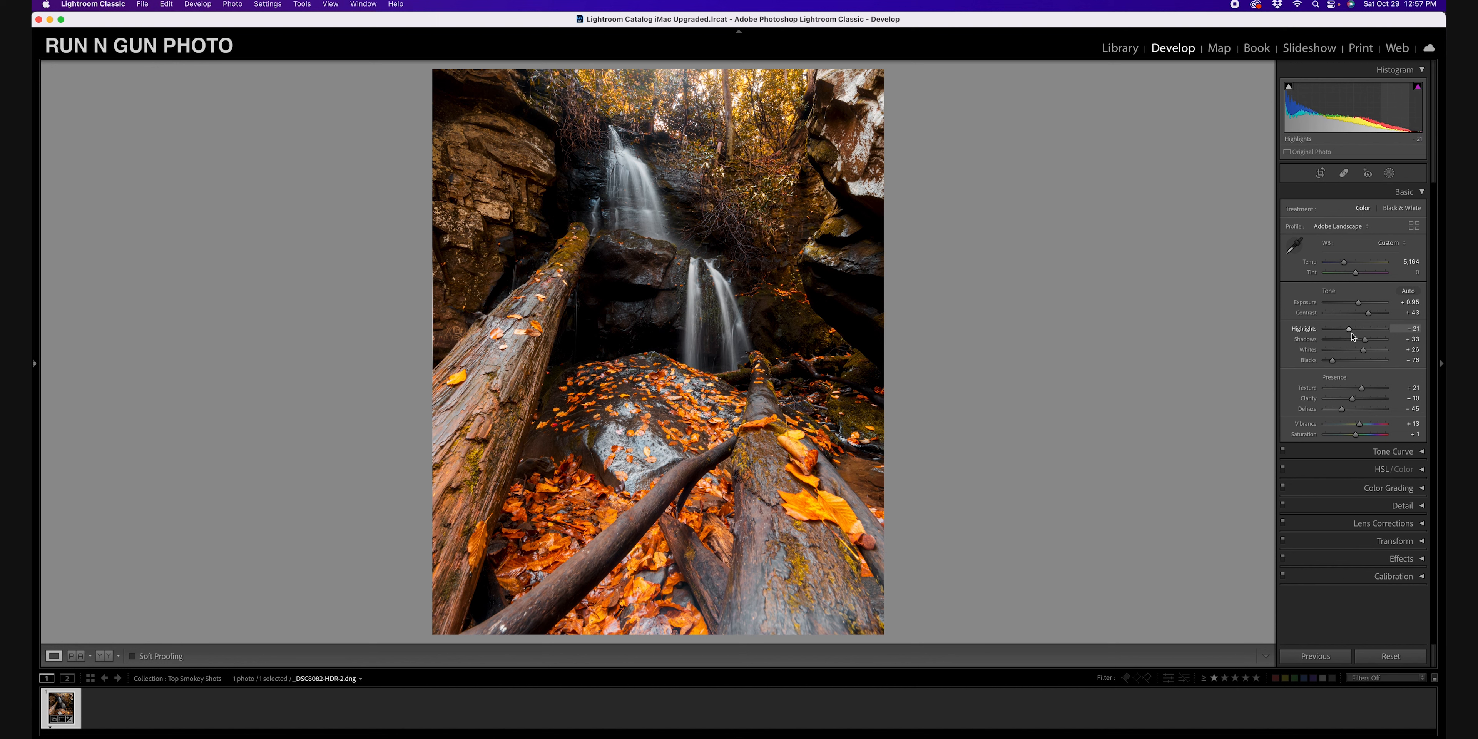
Step: Add a Post-Crop Vignette with Amount about -38, Midpoint 33, Roundness -15 and Feather 55, and compare the photo without it
click(1423, 193)
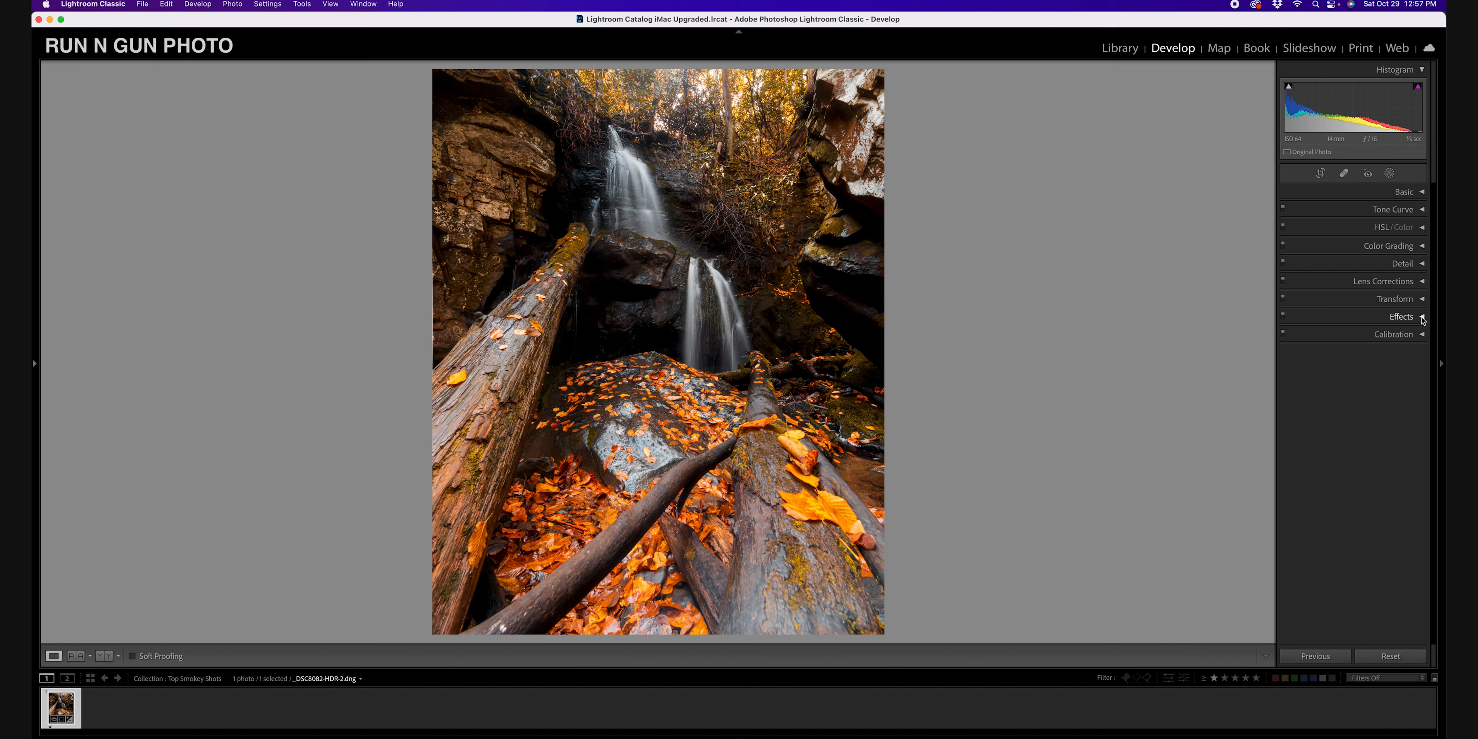
click(1423, 318)
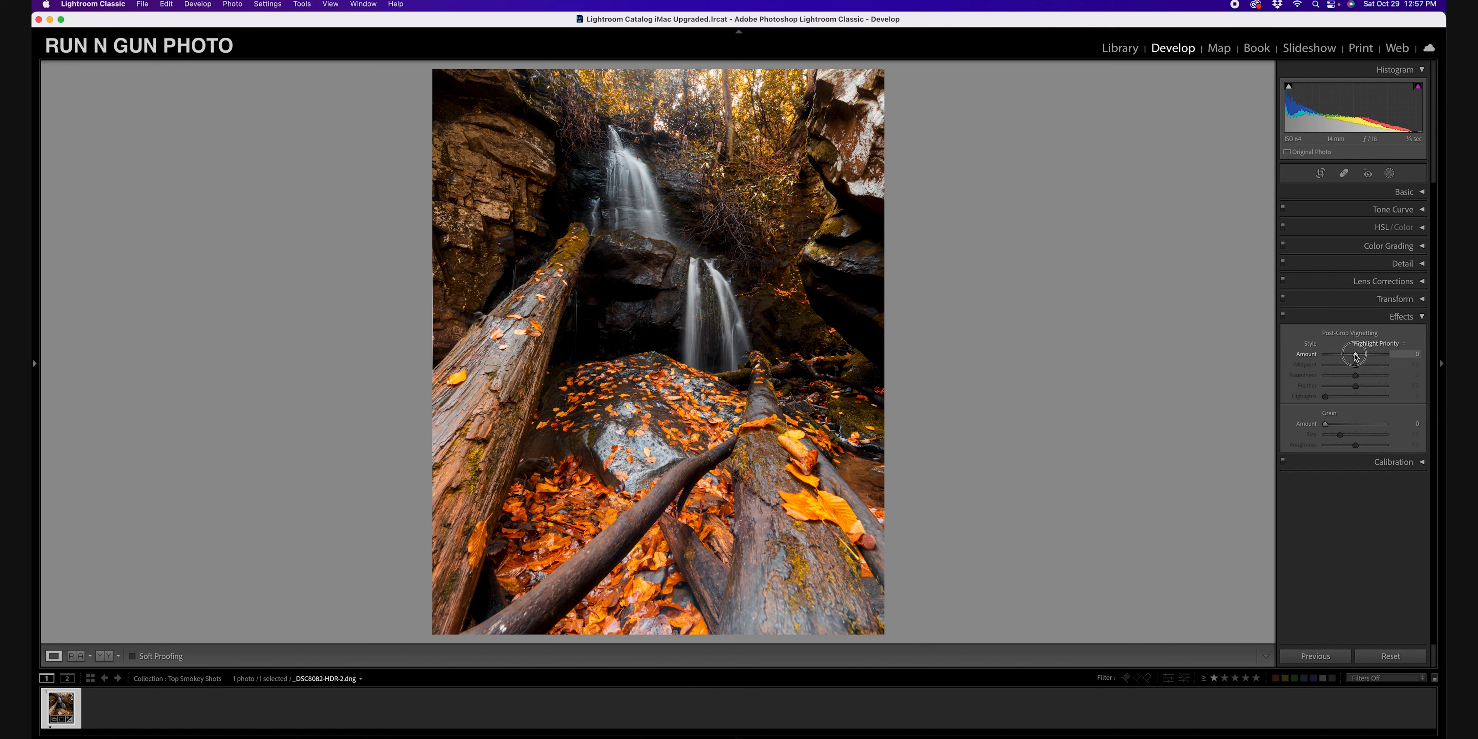
drag(1355, 355, 1348, 355)
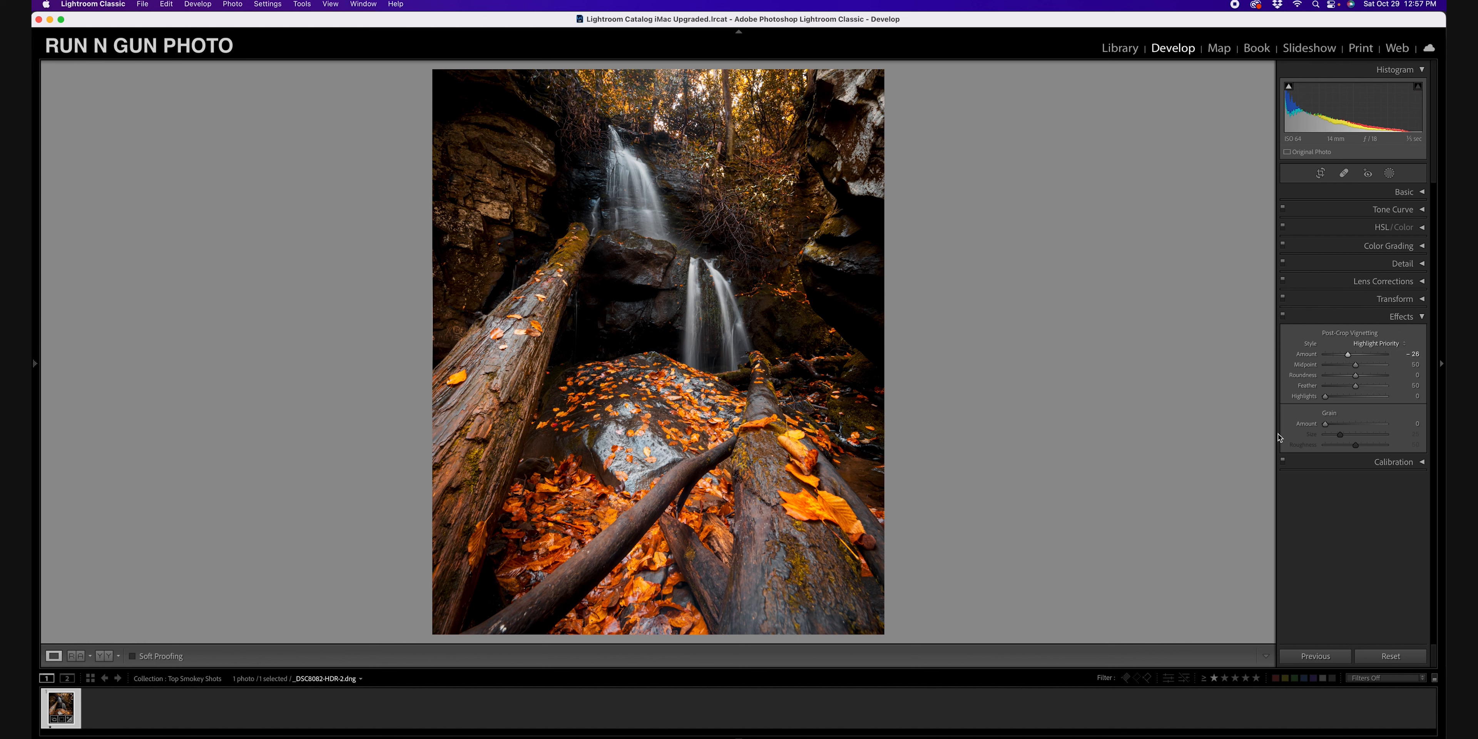
drag(1355, 386, 1344, 368)
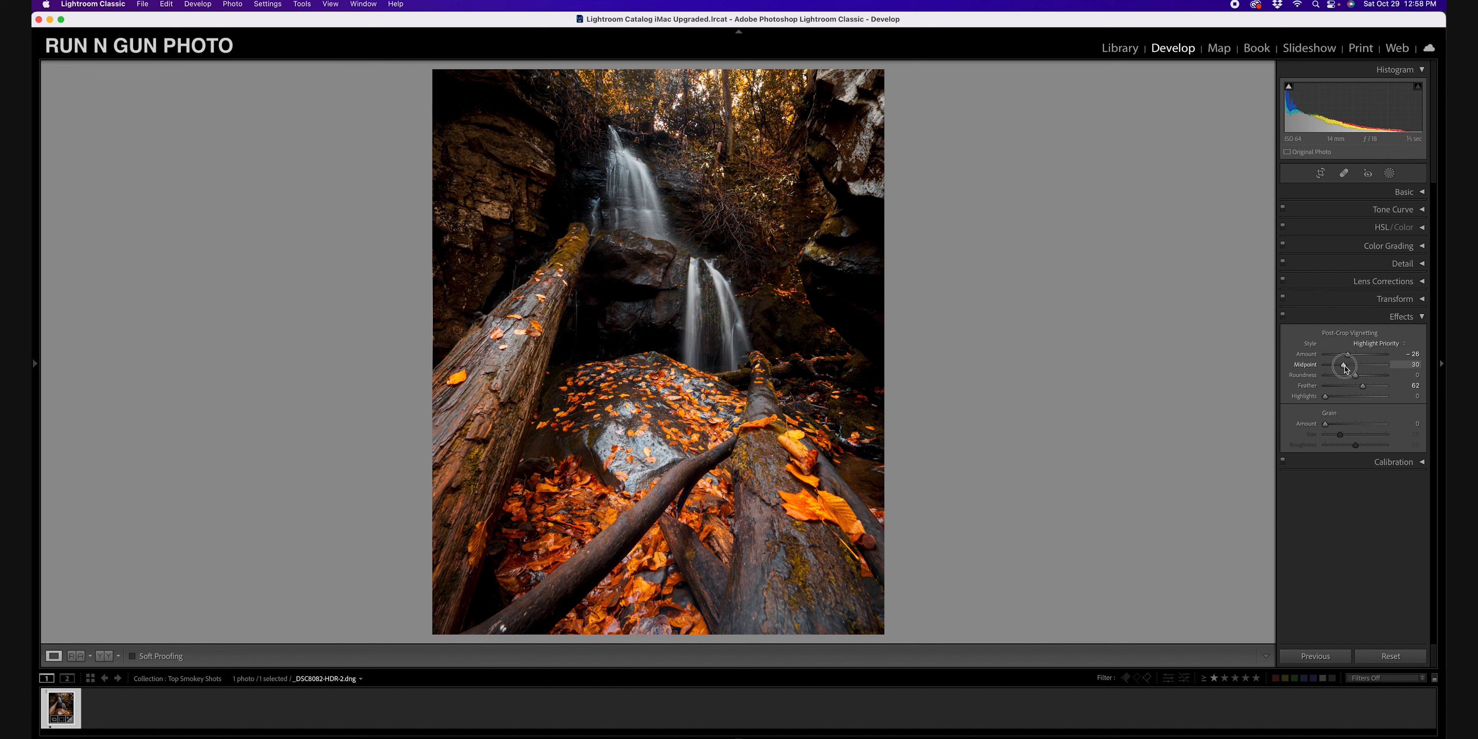
mouse_move(1345, 368)
mouse_down()
mouse_move(1361, 386)
mouse_move(1318, 390)
mouse_move(1338, 360)
mouse_up()
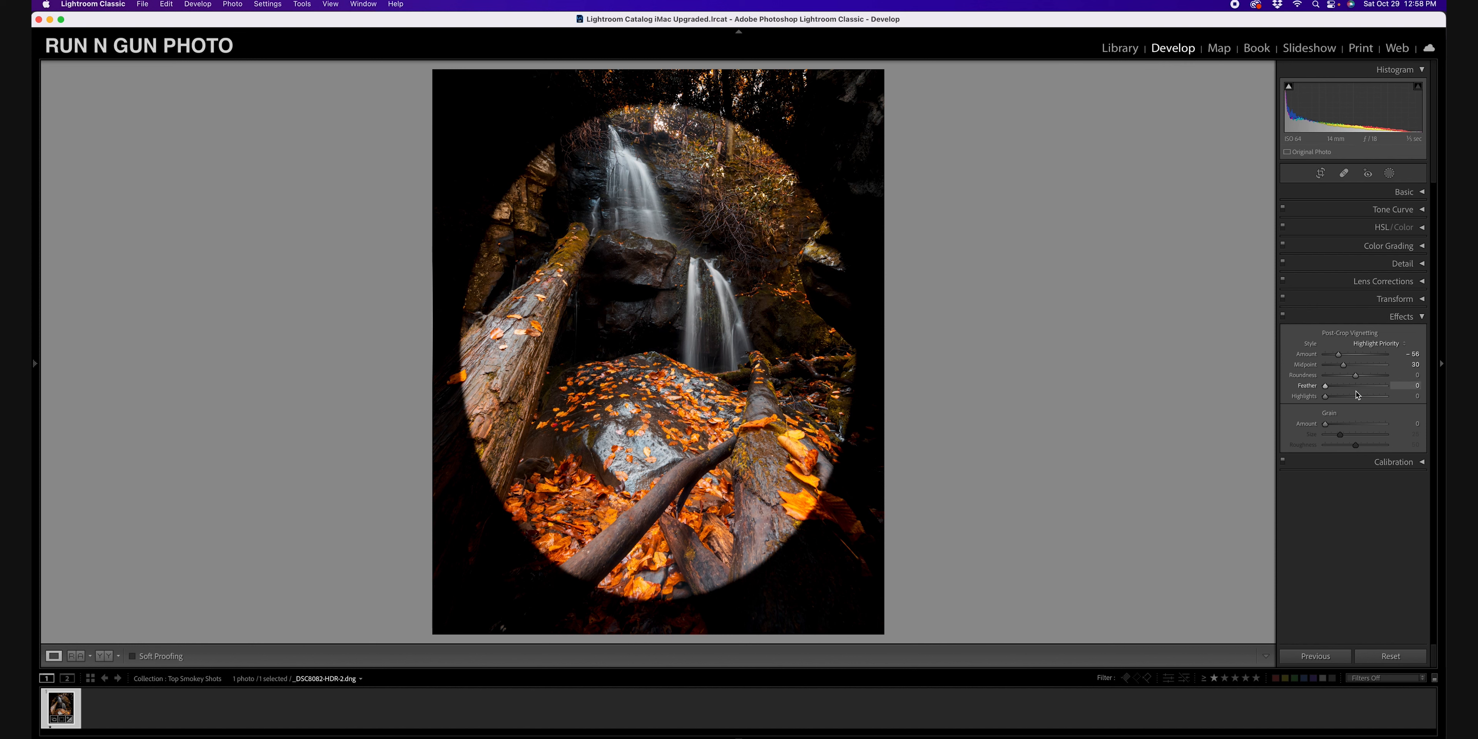
mouse_move(1347, 367)
mouse_down()
mouse_move(1359, 380)
mouse_move(1337, 387)
mouse_move(1361, 389)
mouse_move(1344, 357)
mouse_up()
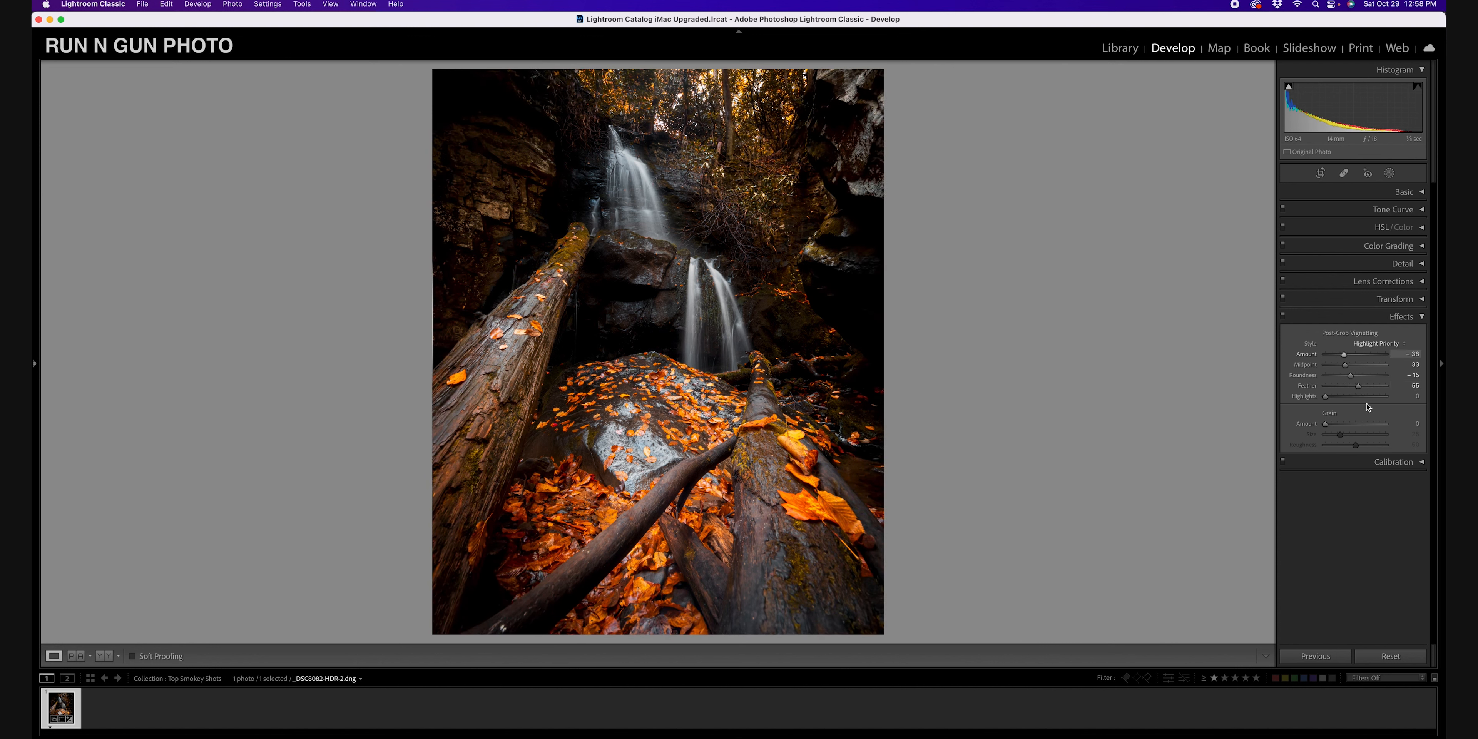
click(1283, 315)
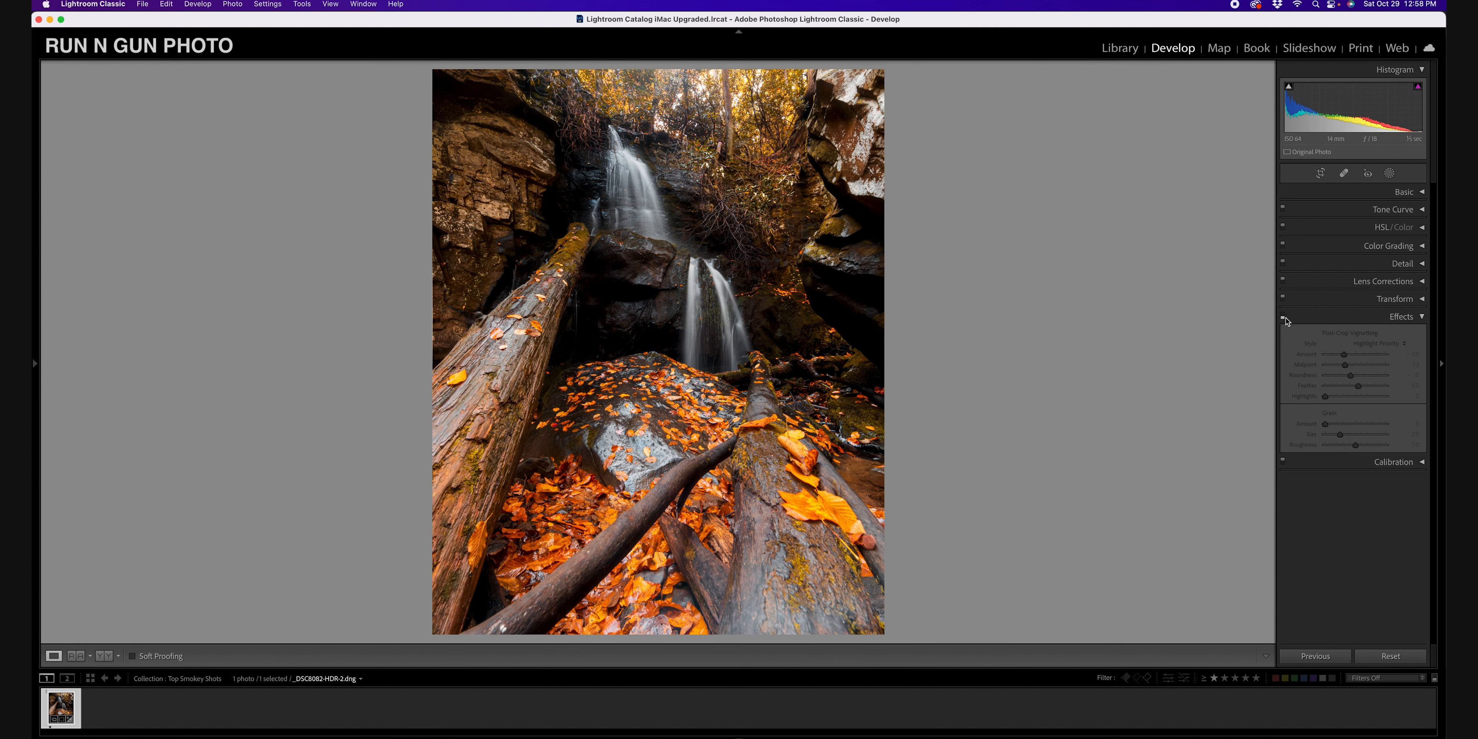
click(1285, 317)
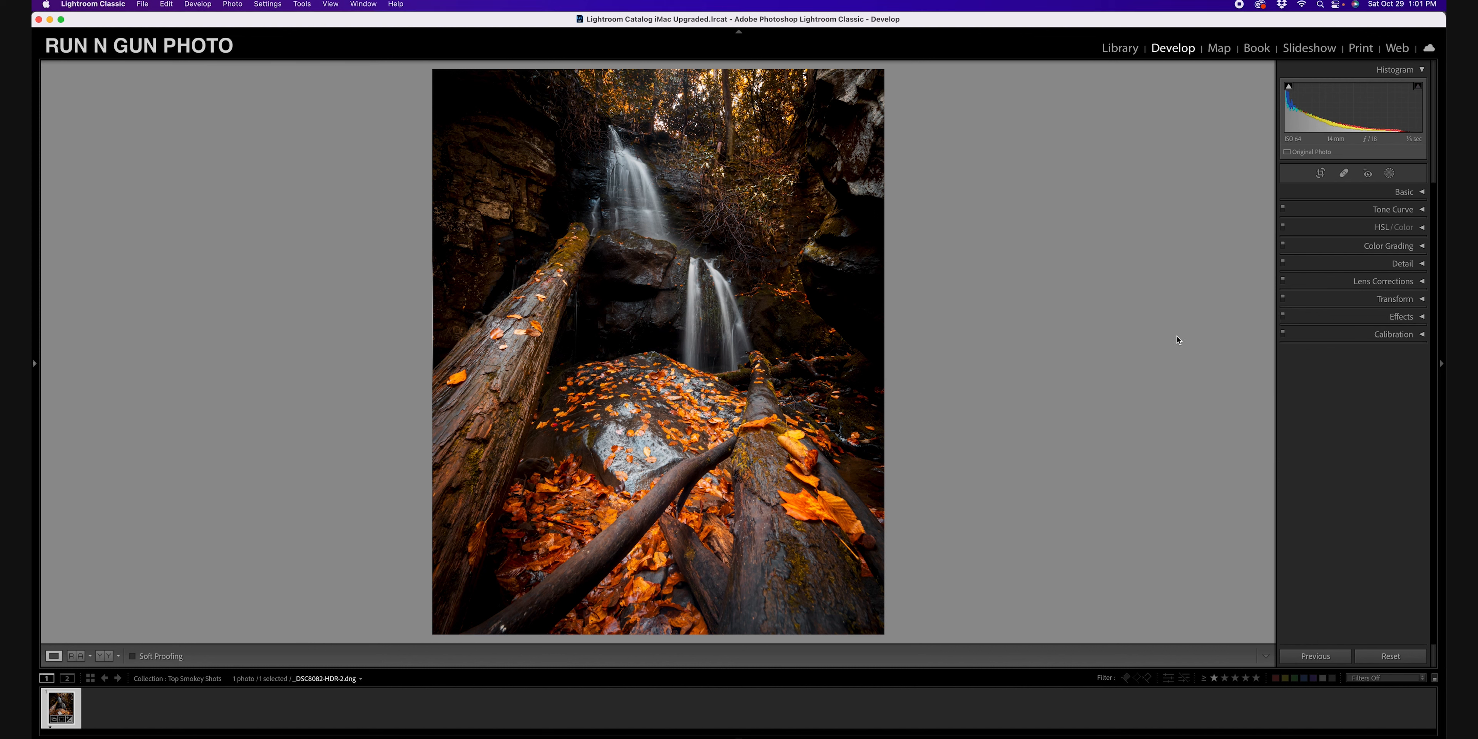
Step: Shape the tone curve by lifting the black point to Output 34 and adding points at Input 72, Output 86 and Input 160, Output 182
click(1423, 210)
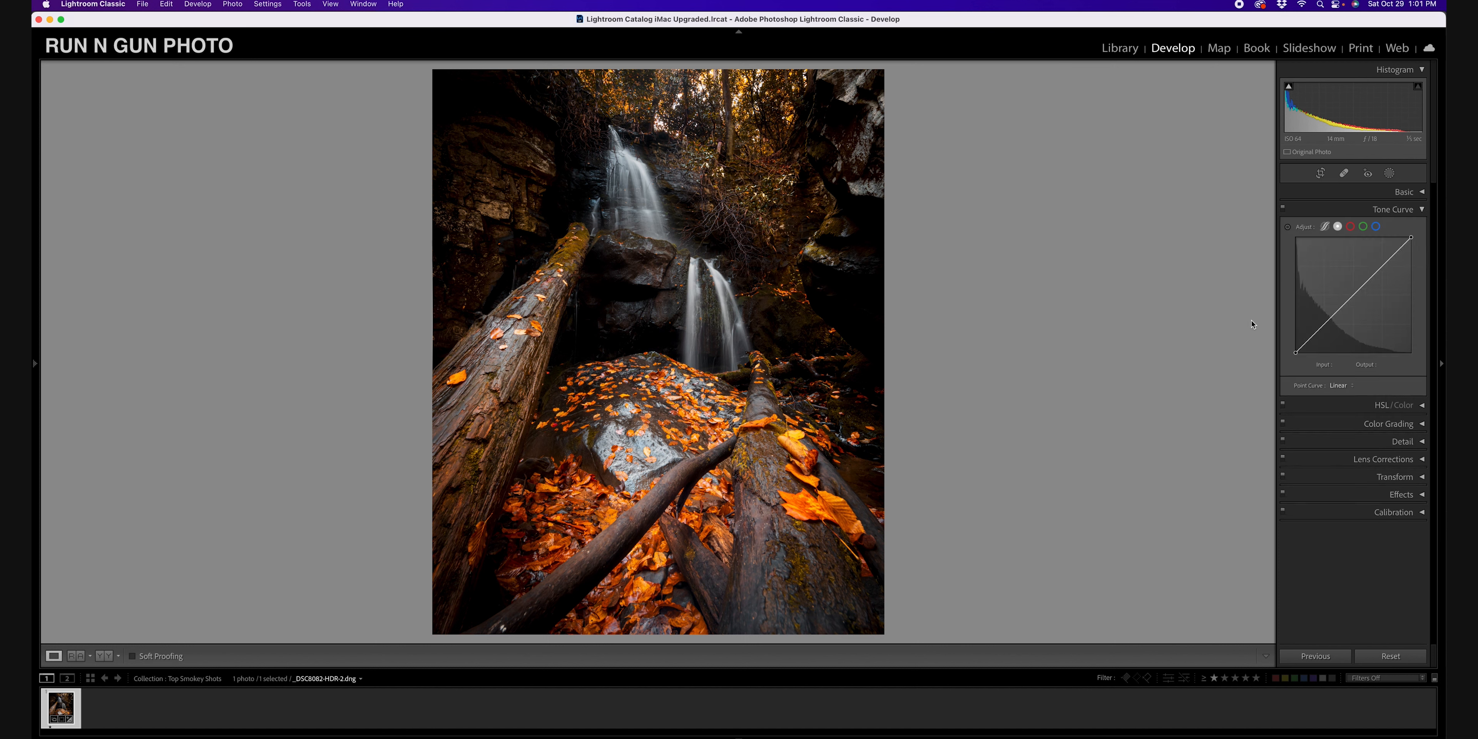
drag(1295, 352, 1282, 341)
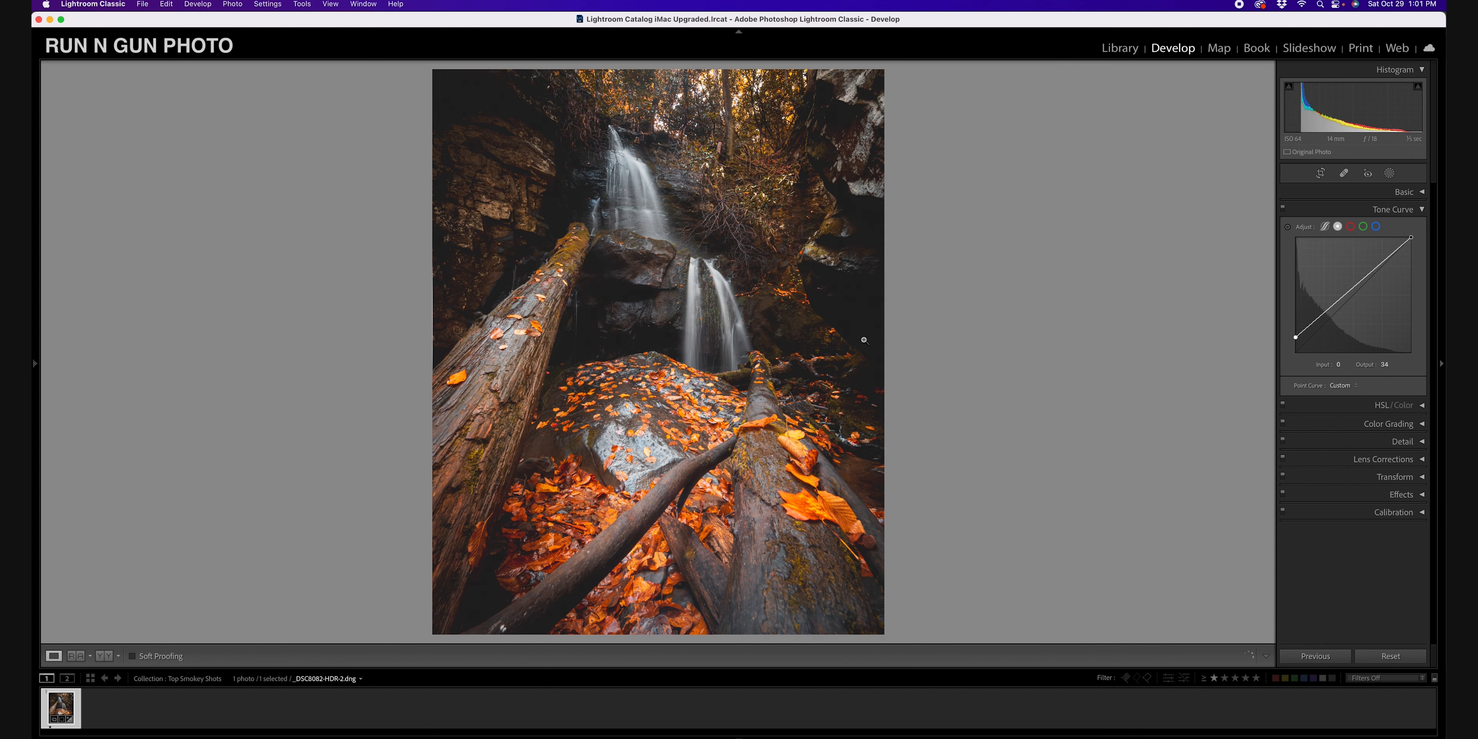
click(1327, 311)
drag(1329, 313, 1329, 318)
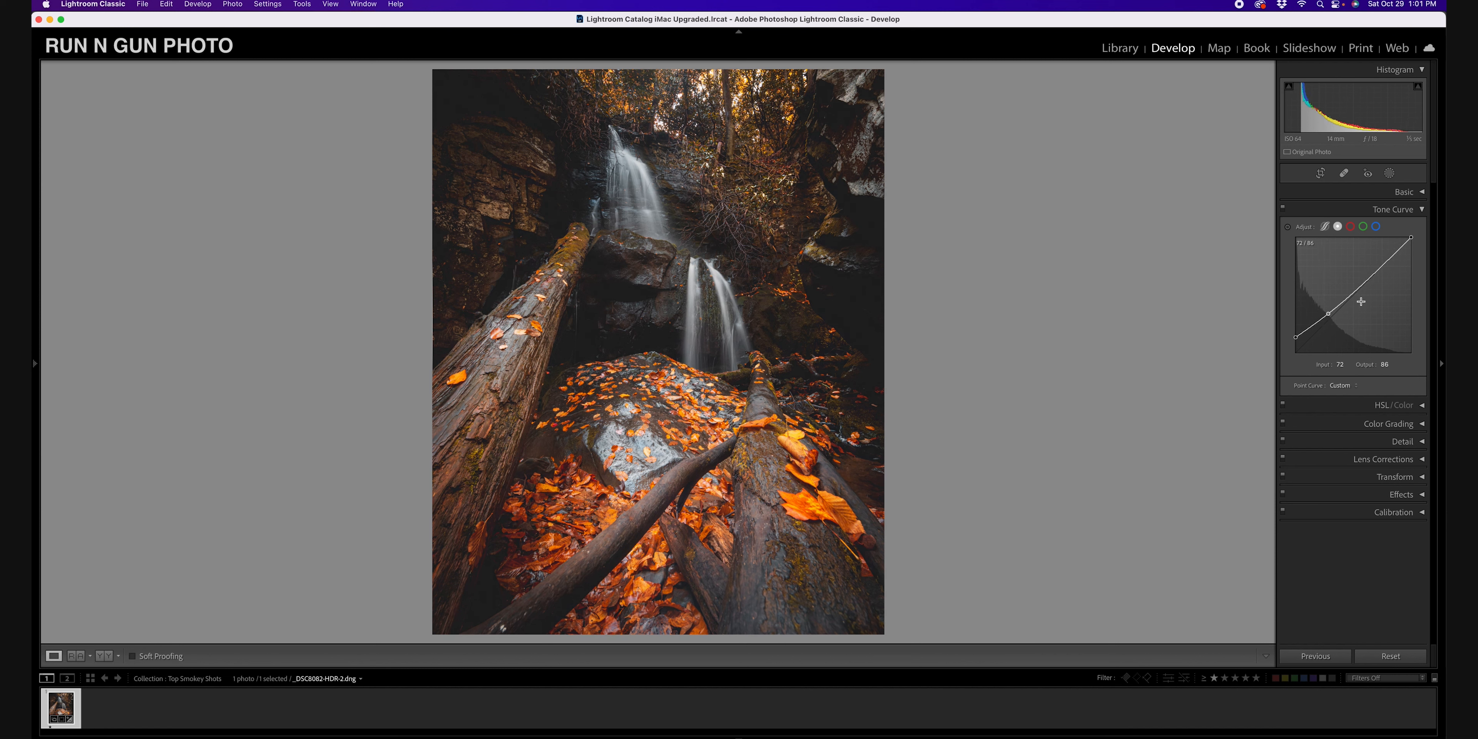
drag(1371, 276, 1369, 270)
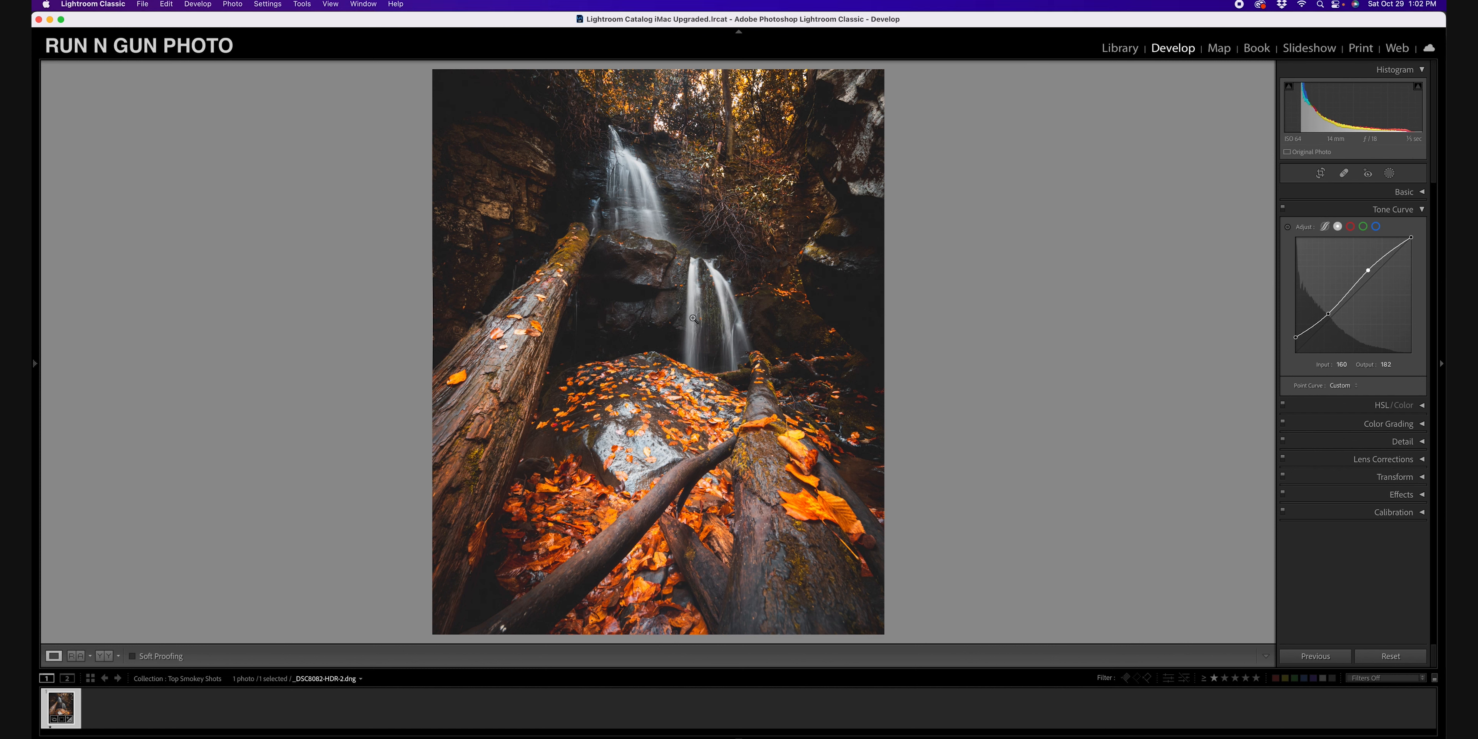
Step: Glance at the Instagram photo grid in Safari for reference and open the waterfall photo from Lightroom Classic in Adobe Photoshop 2022
click(471, 738)
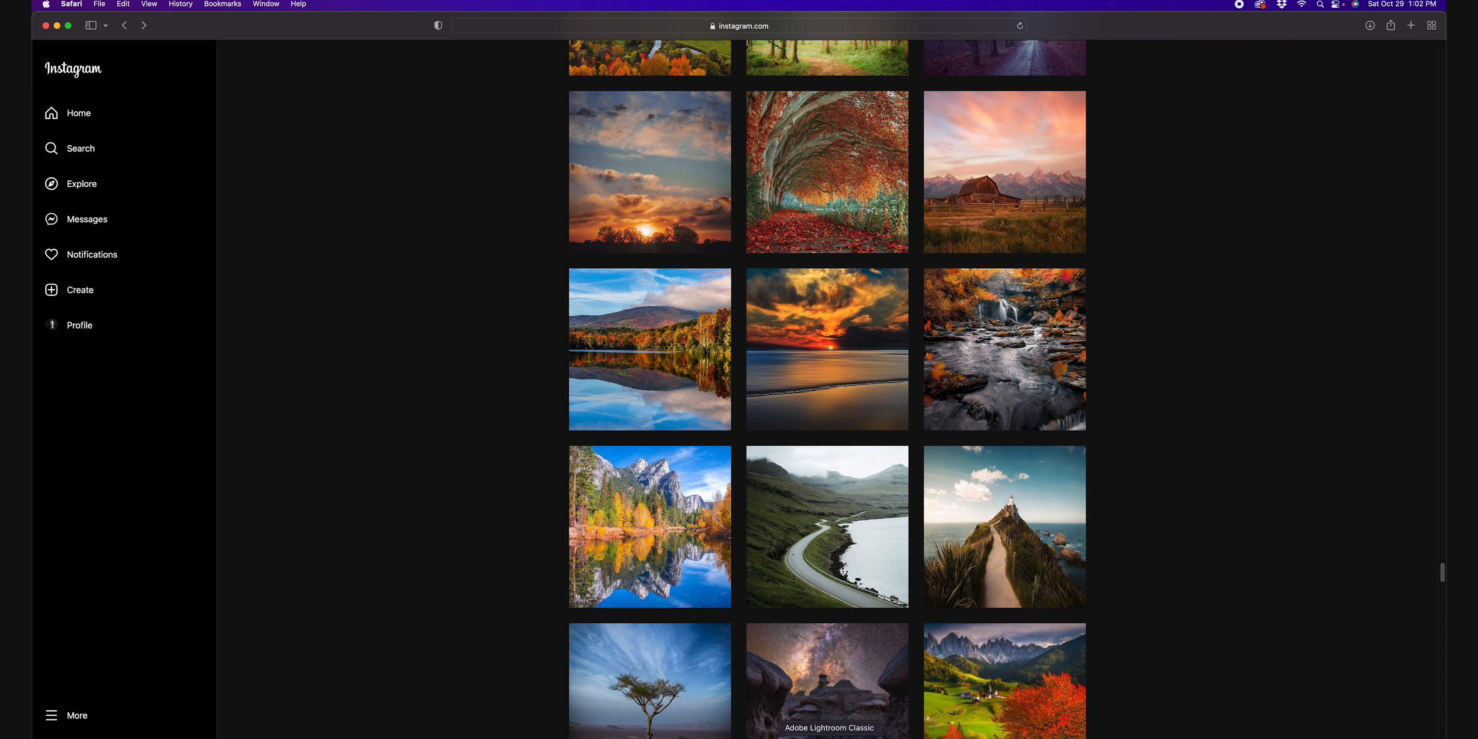
click(829, 736)
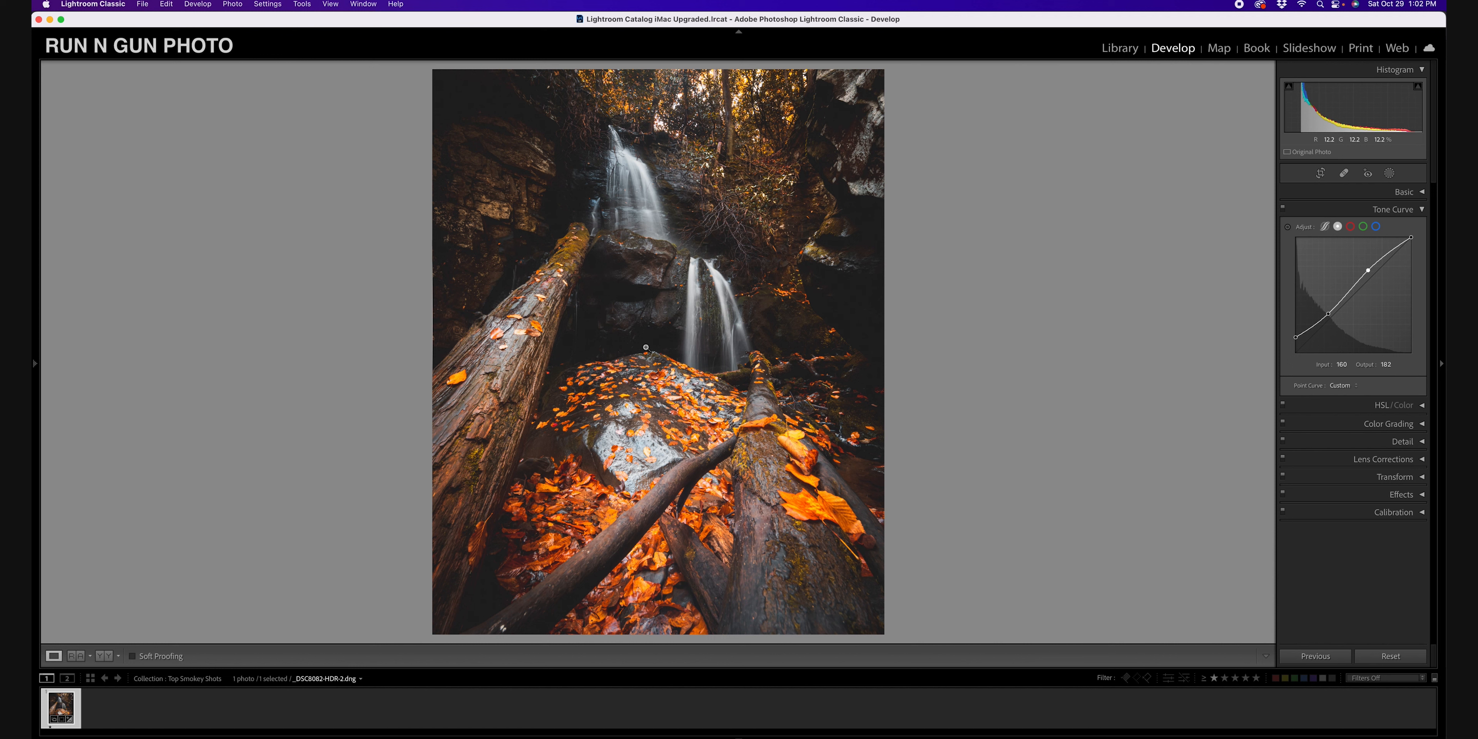
right_click(639, 328)
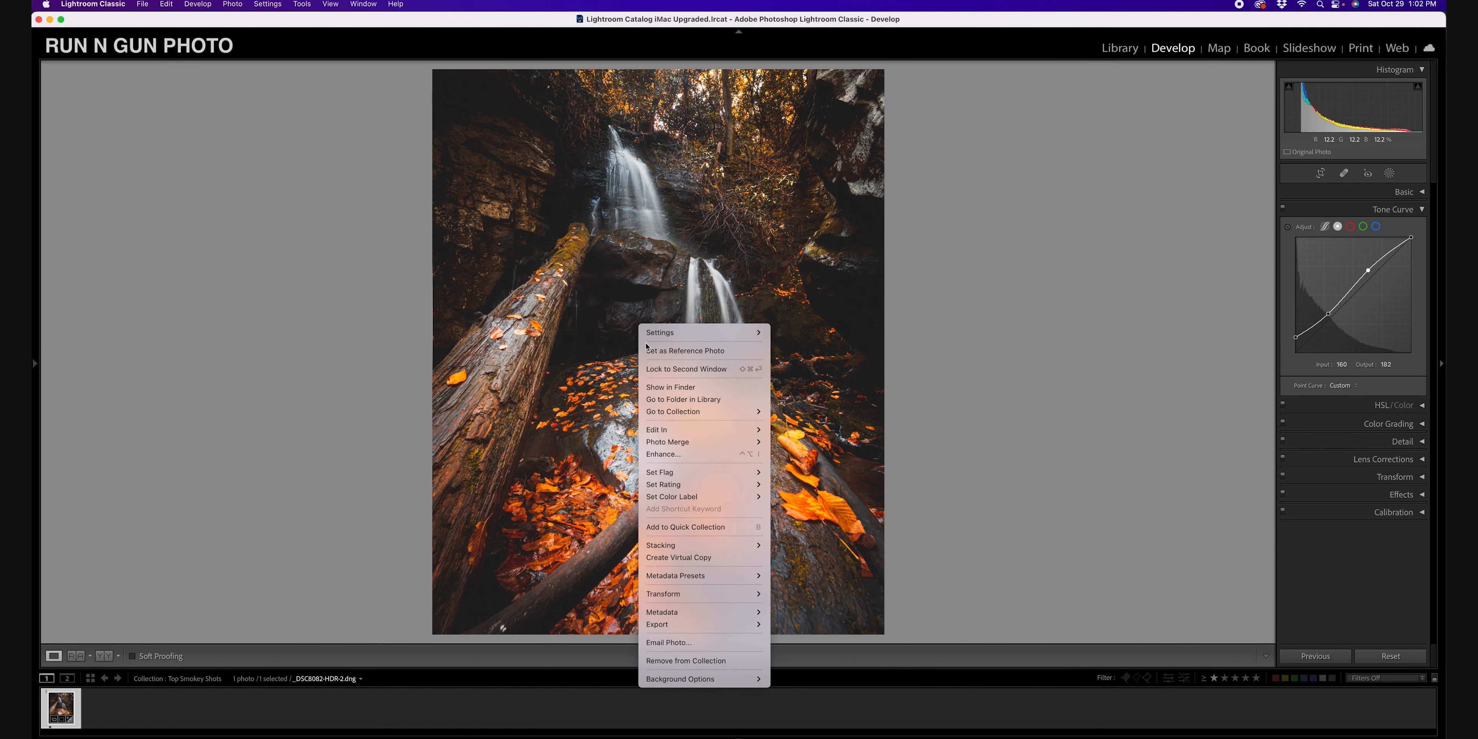
mouse_move(688, 432)
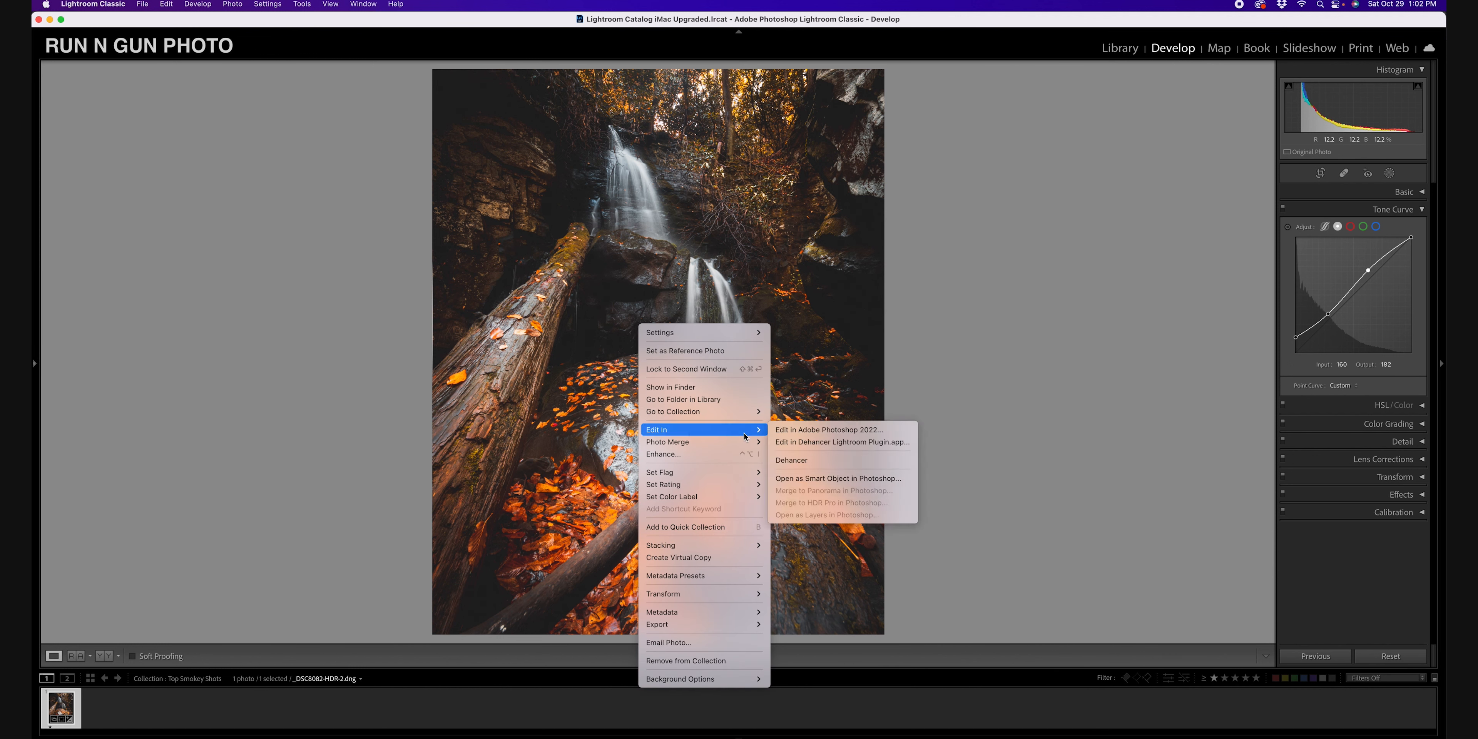
click(826, 434)
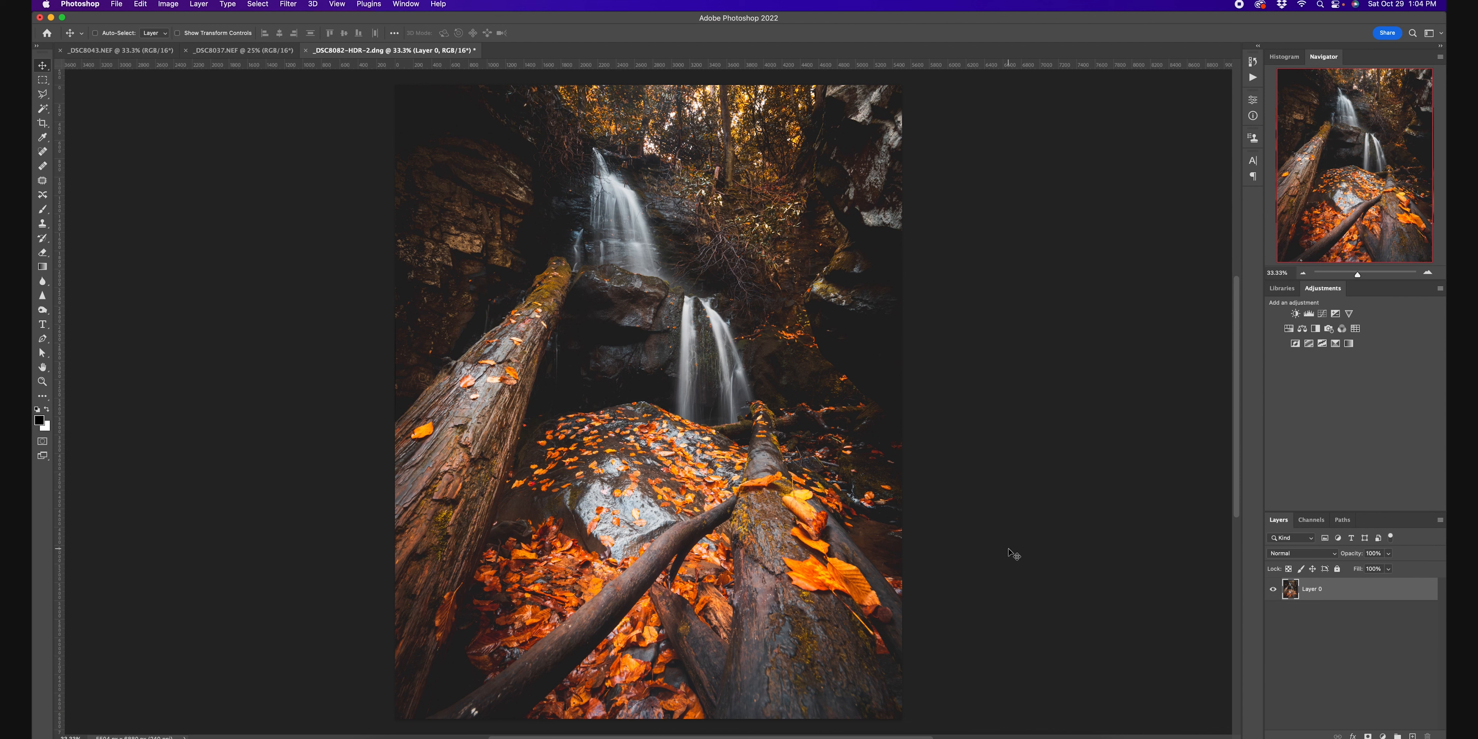
Step: Examine the red maple leaves up close in _DSC8037.NEF and _DSC8043.NEF for leaves suitable for cutting out
click(243, 50)
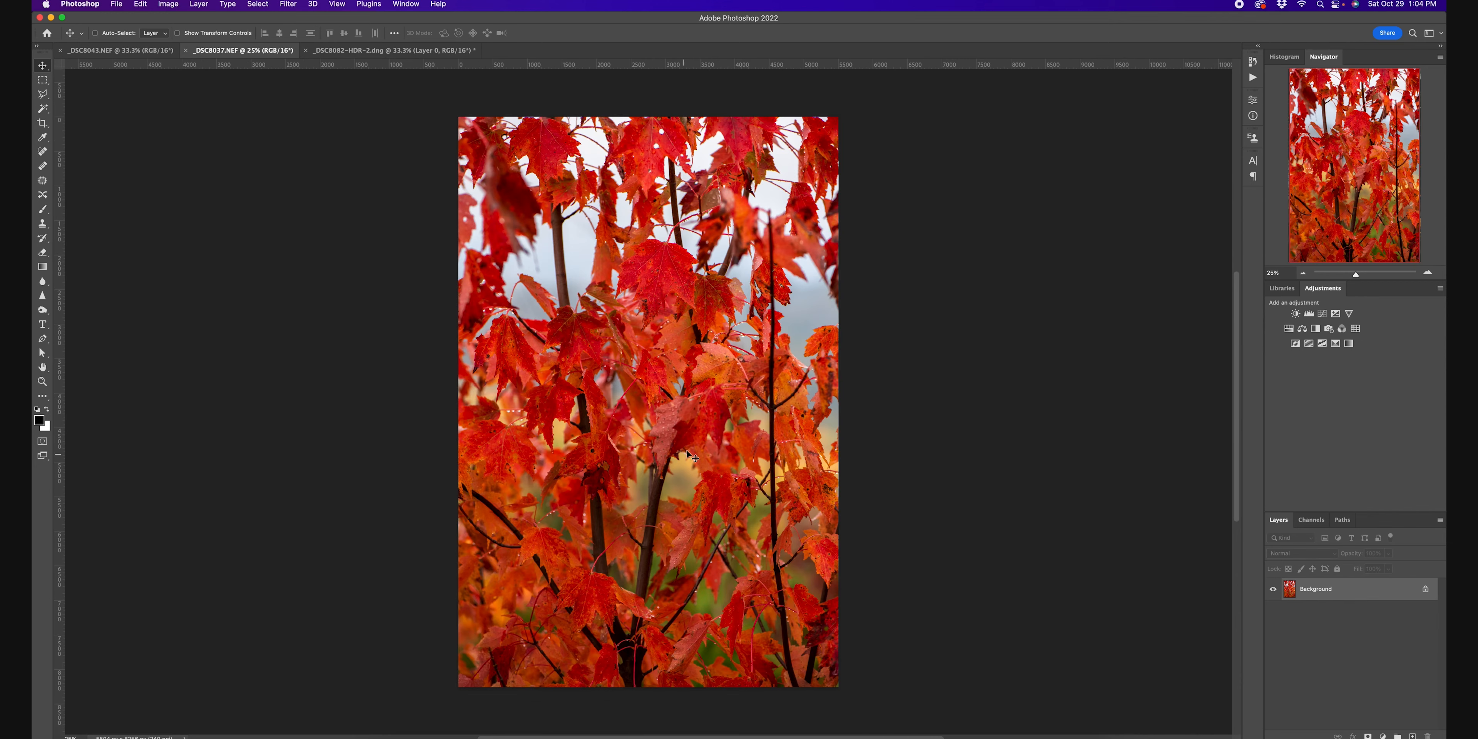
click(1427, 272)
click(1428, 273)
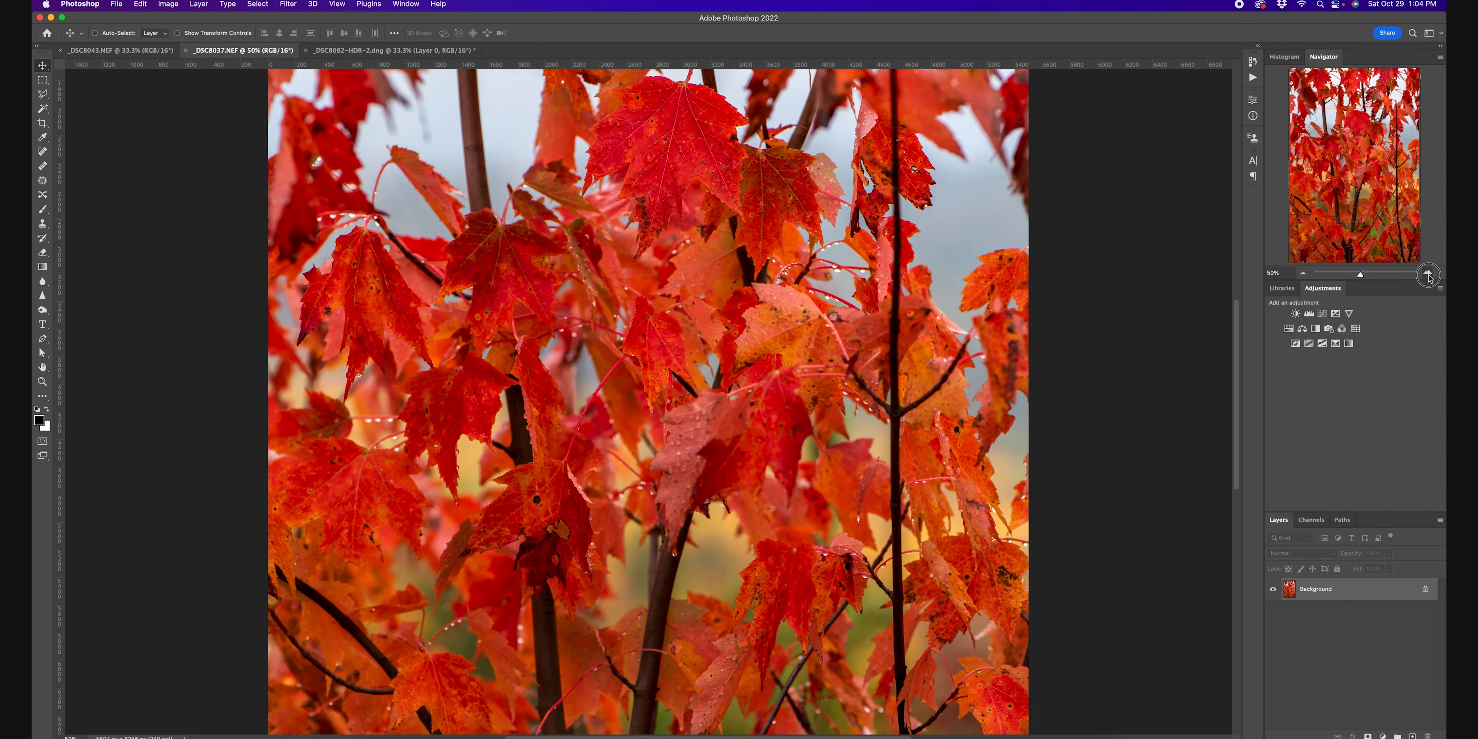
click(1428, 272)
drag(1371, 193, 1370, 175)
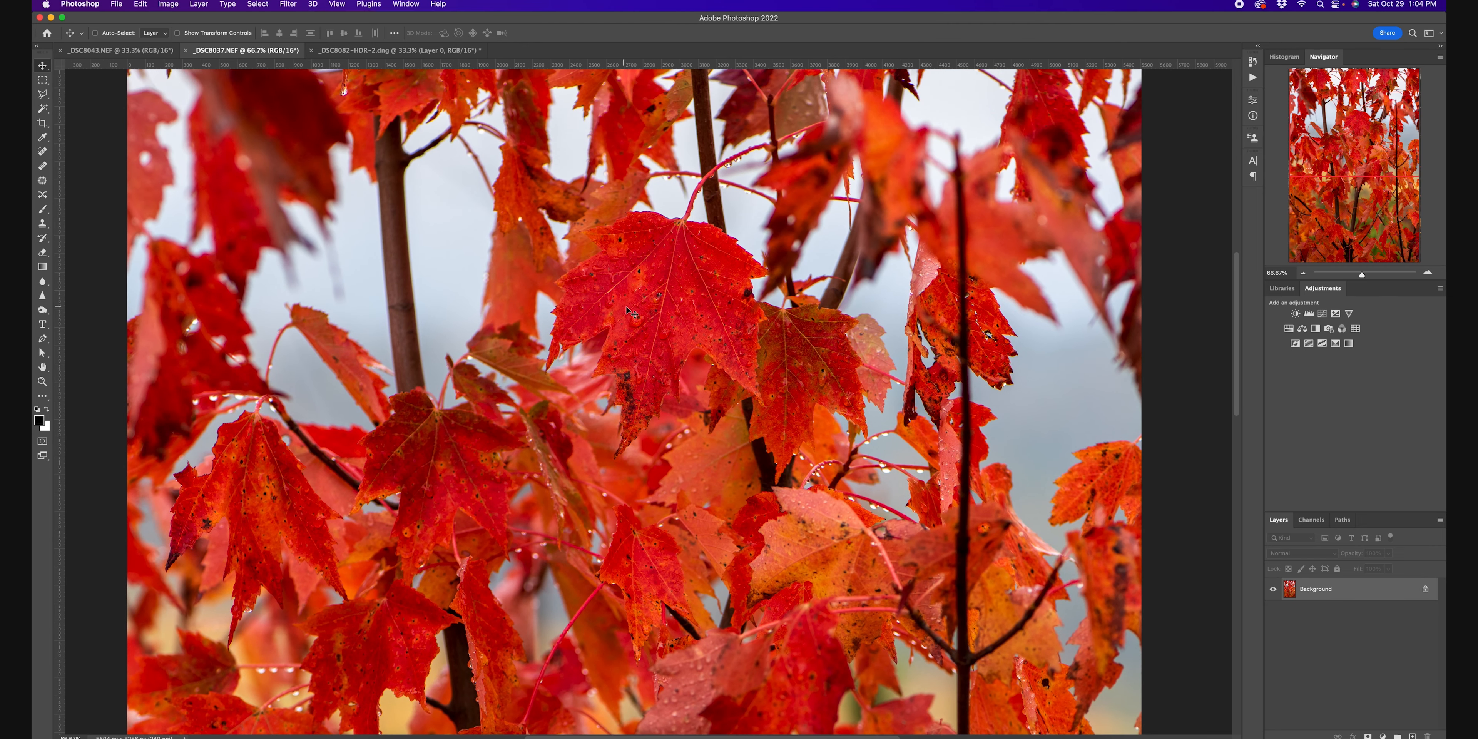
click(110, 50)
click(1427, 273)
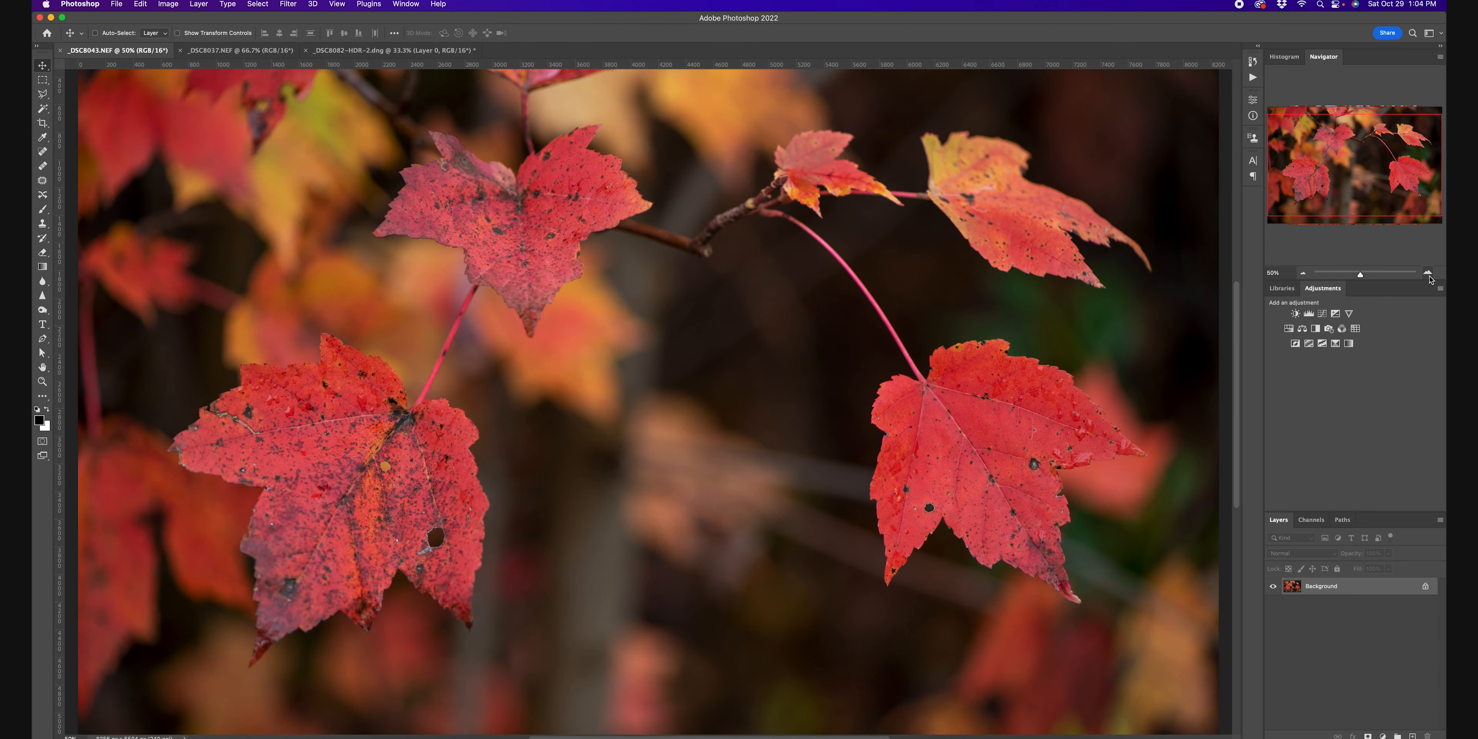
drag(1349, 167, 1378, 179)
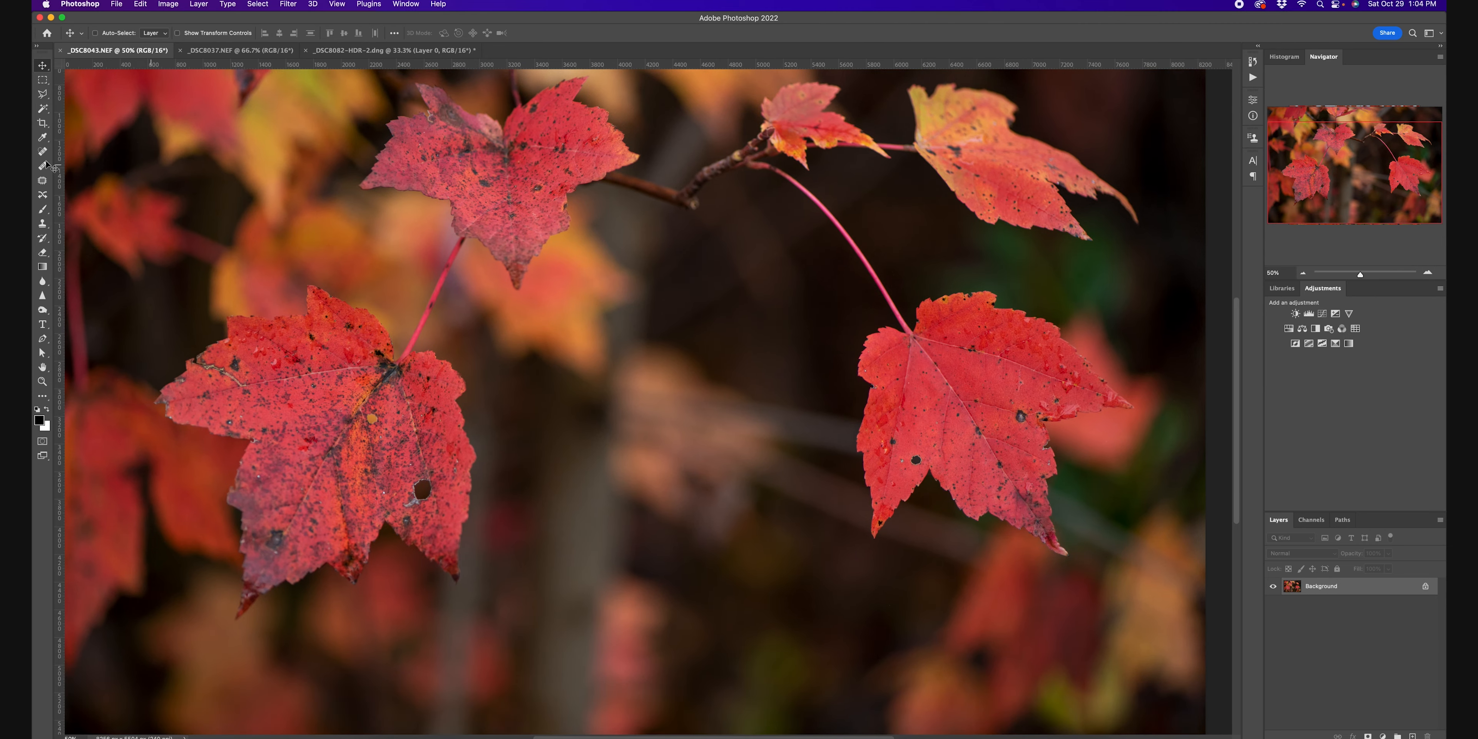
Step: Select the right red leaf and part of its stem in _DSC8043.NEF by tracing its outline with the Magnetic Lasso tool
click(42, 93)
click(87, 95)
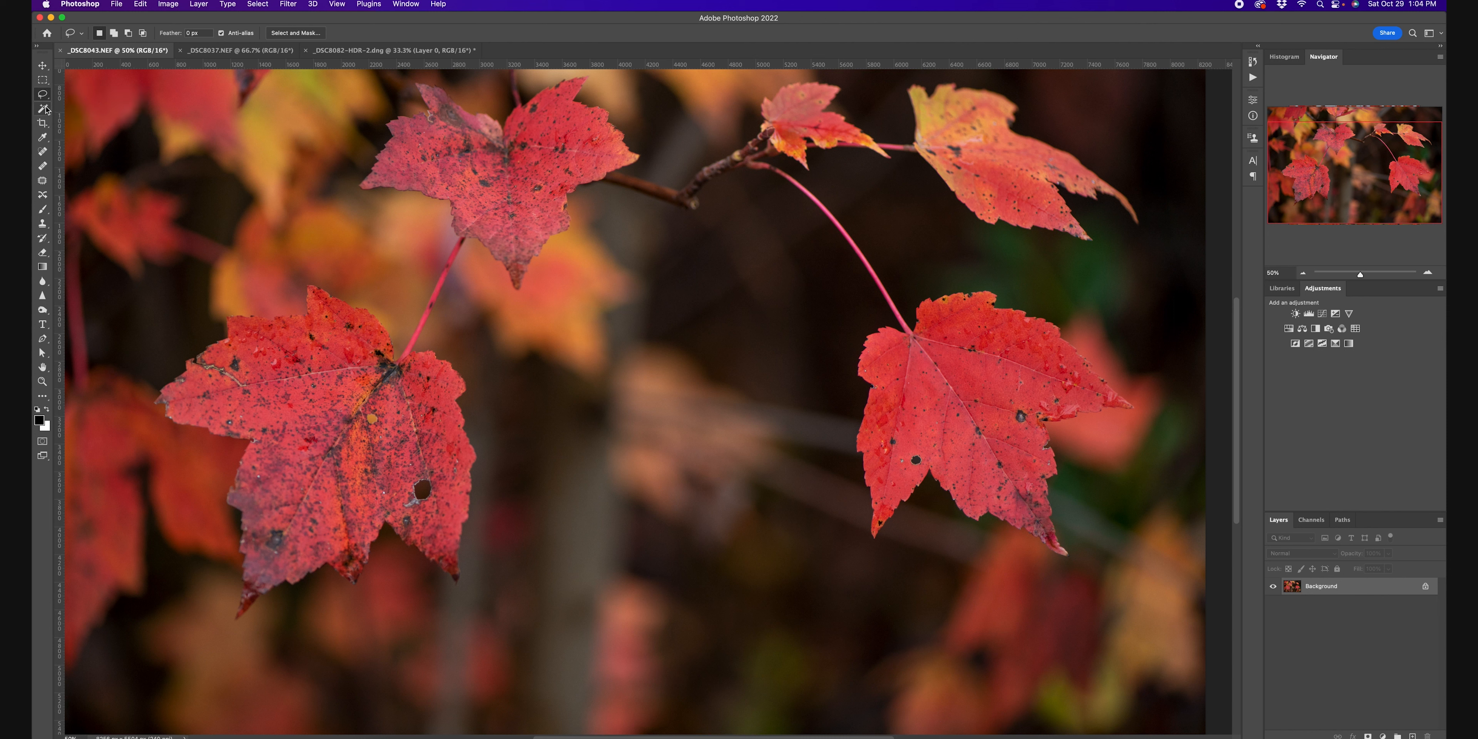
click(42, 94)
click(92, 123)
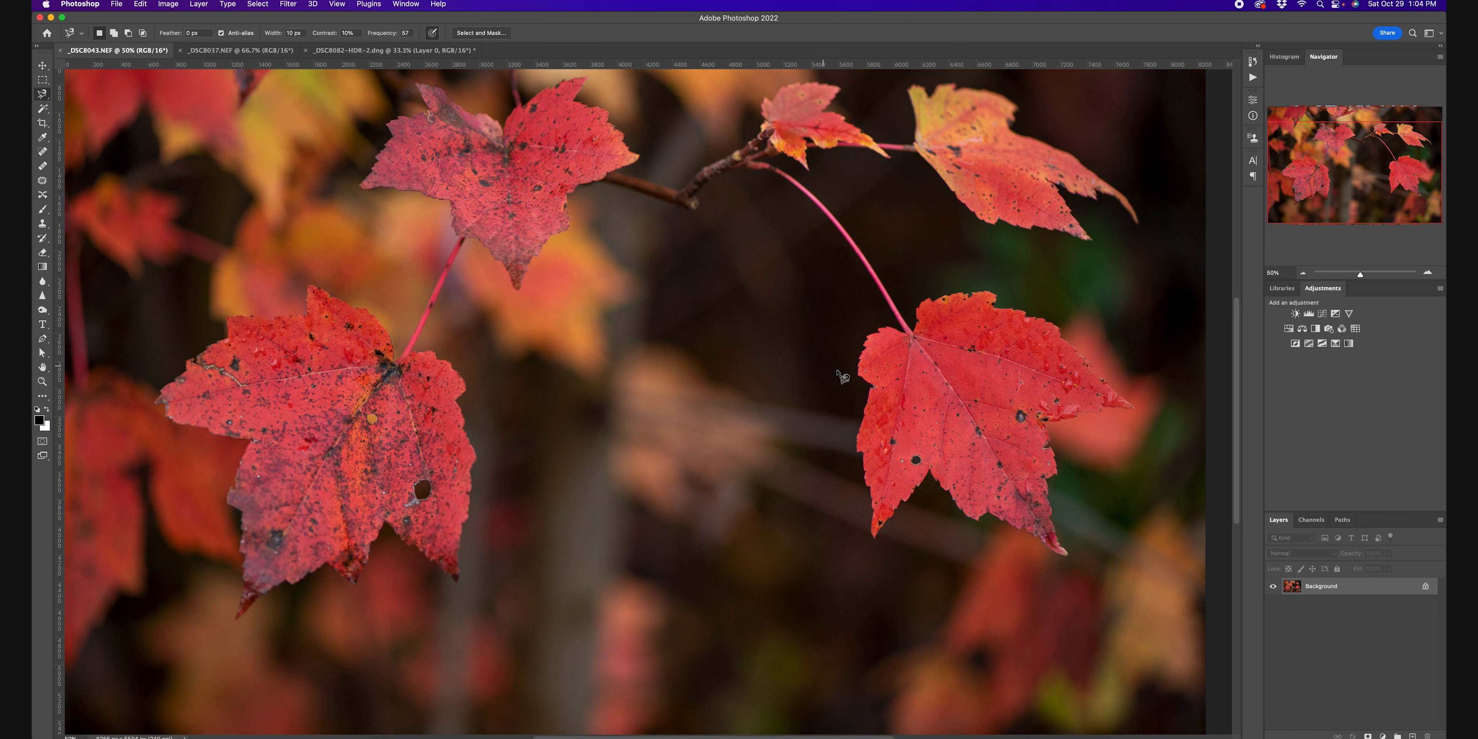
click(904, 336)
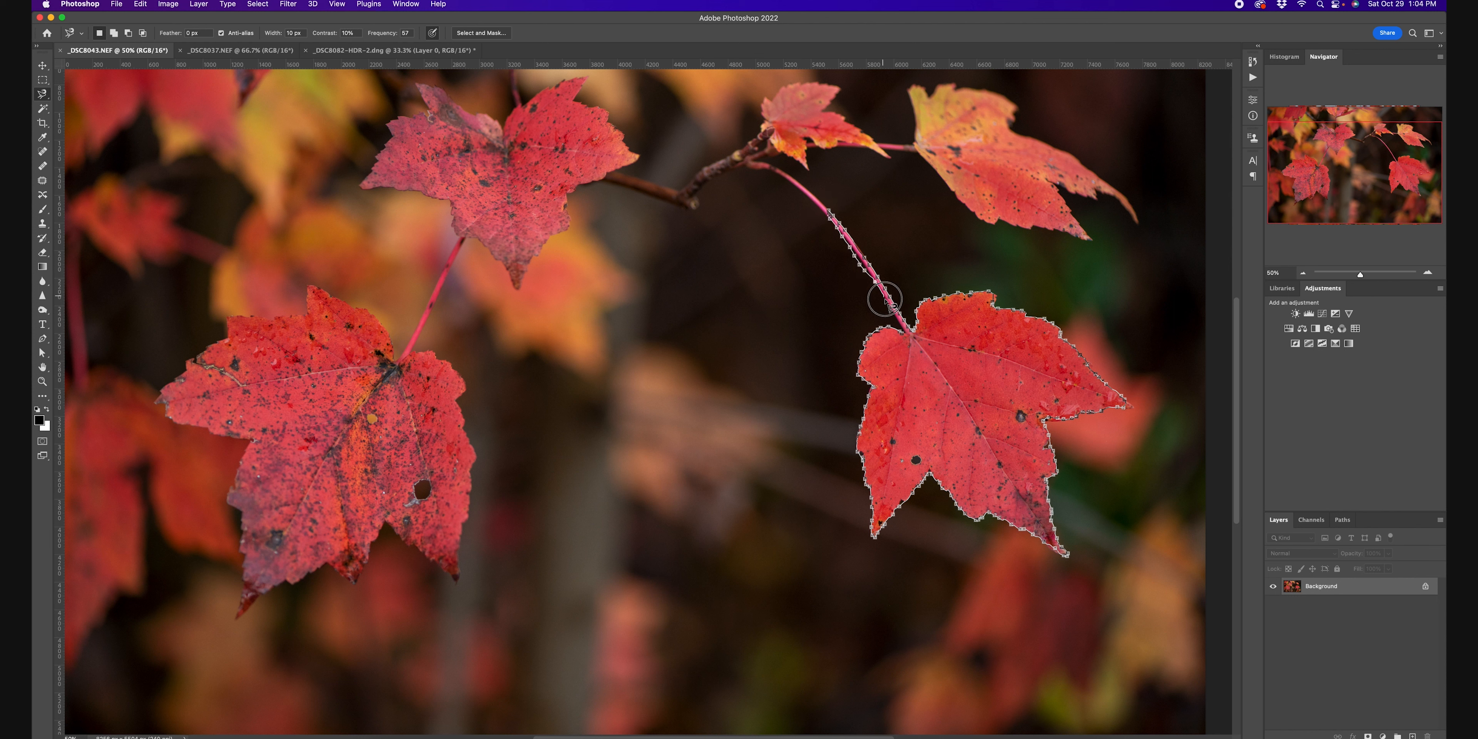
click(904, 337)
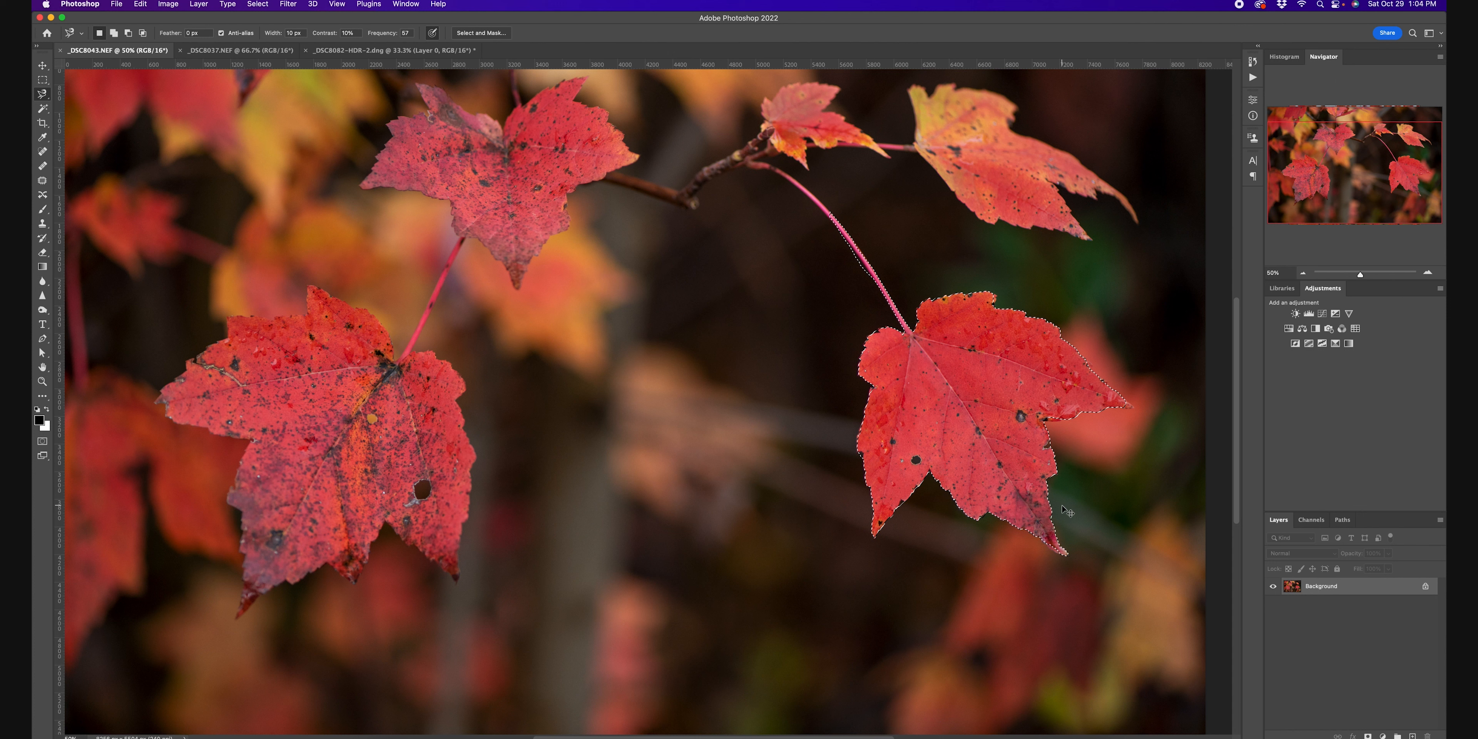
Step: Copy the selected leaf to its own layer and place it in the waterfall document over the leaf-covered central rock
key(super+c)
key(super+v)
key(v)
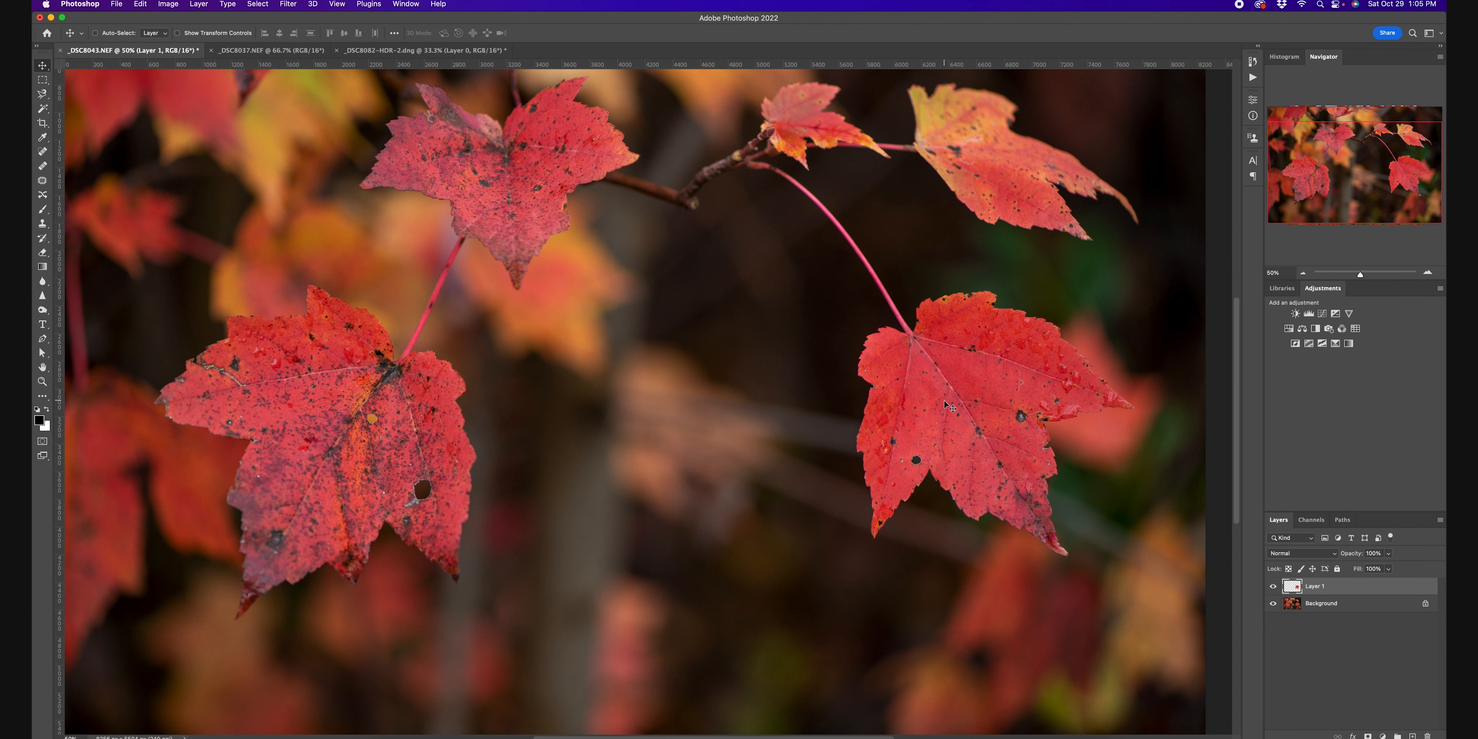
mouse_move(945, 404)
mouse_down()
mouse_move(937, 377)
mouse_move(848, 381)
mouse_move(499, 278)
mouse_move(368, 51)
mouse_up()
drag(381, 51, 633, 360)
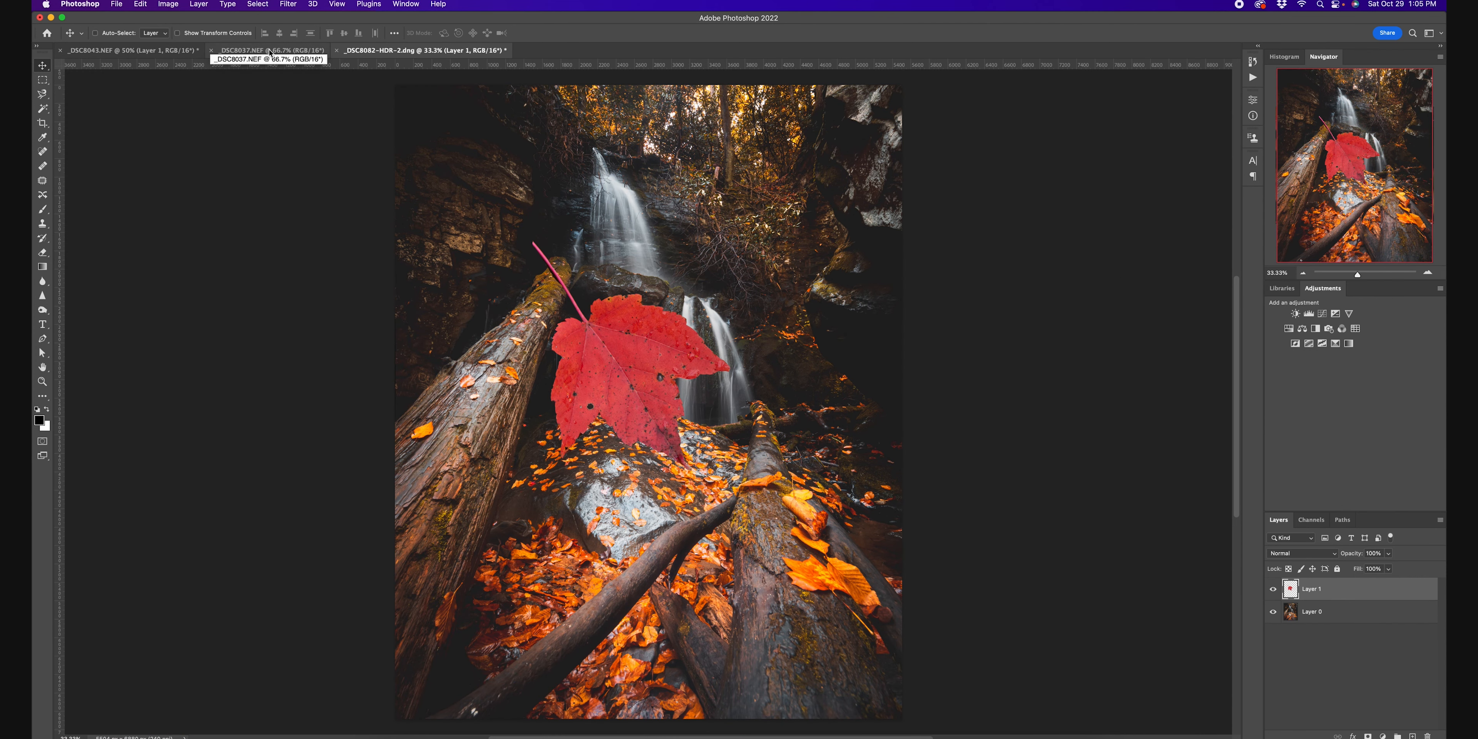
drag(602, 380, 625, 472)
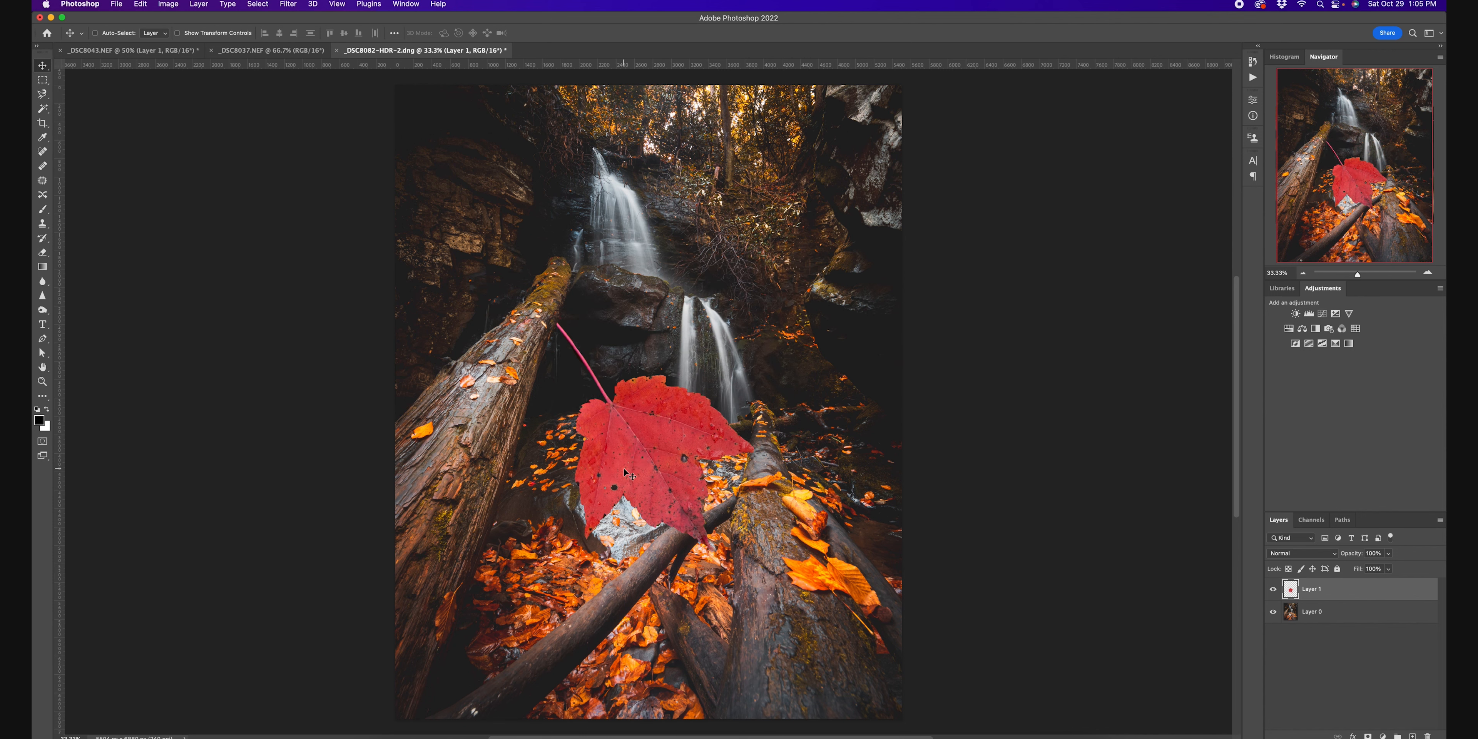
Step: Cut out the large red leaf at the upper centre of _DSC8037.NEF onto its own layer and move it into the waterfall document
click(272, 50)
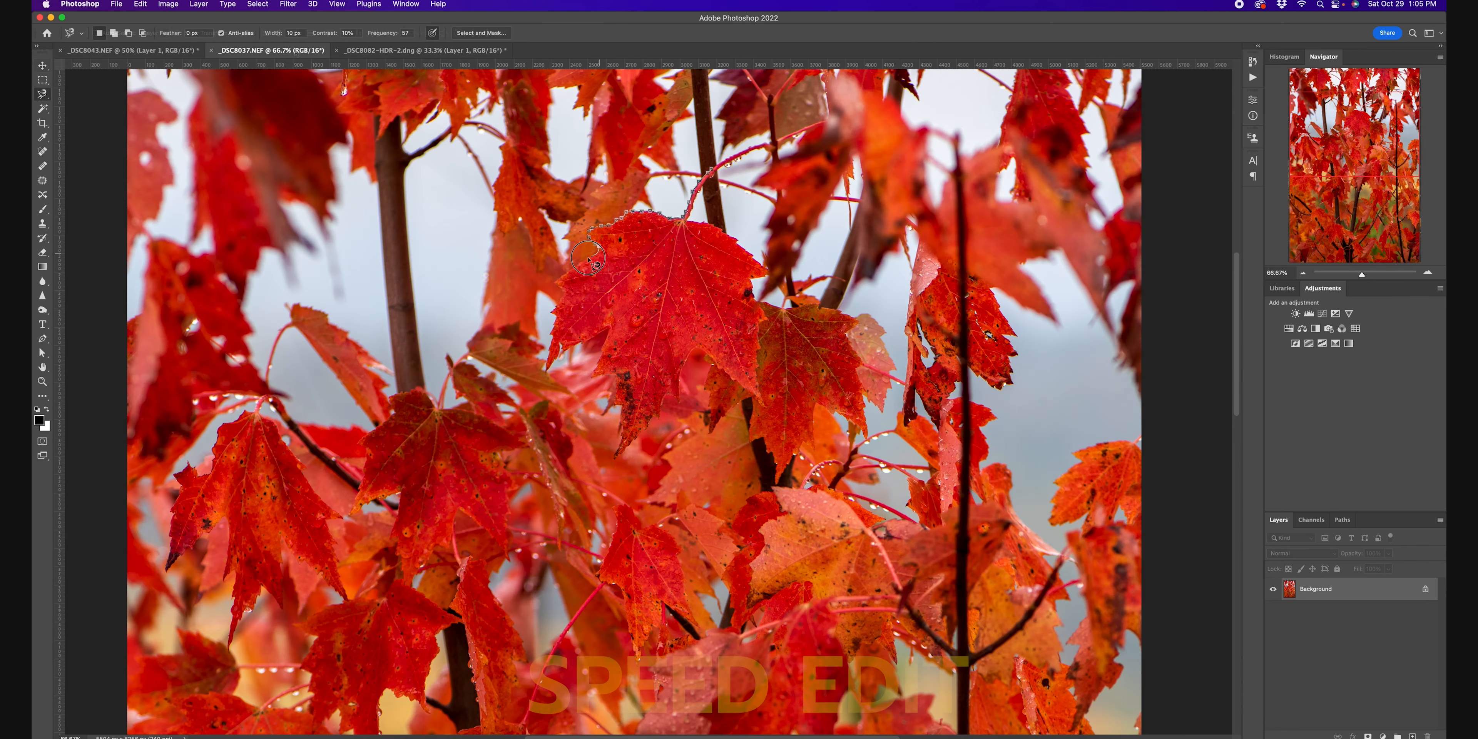
mouse_move(565, 350)
mouse_down()
mouse_move(609, 335)
mouse_move(595, 376)
mouse_move(615, 453)
mouse_move(759, 324)
mouse_move(742, 247)
mouse_move(694, 201)
mouse_up()
click(711, 170)
key(super+j)
key(v)
drag(666, 281, 659, 447)
Step: Cut out the hanging red leaf on the left side of _DSC8037.NEF from the Background and place it above the waterfall scene's left log
click(272, 50)
scroll(648, 401, down, 5)
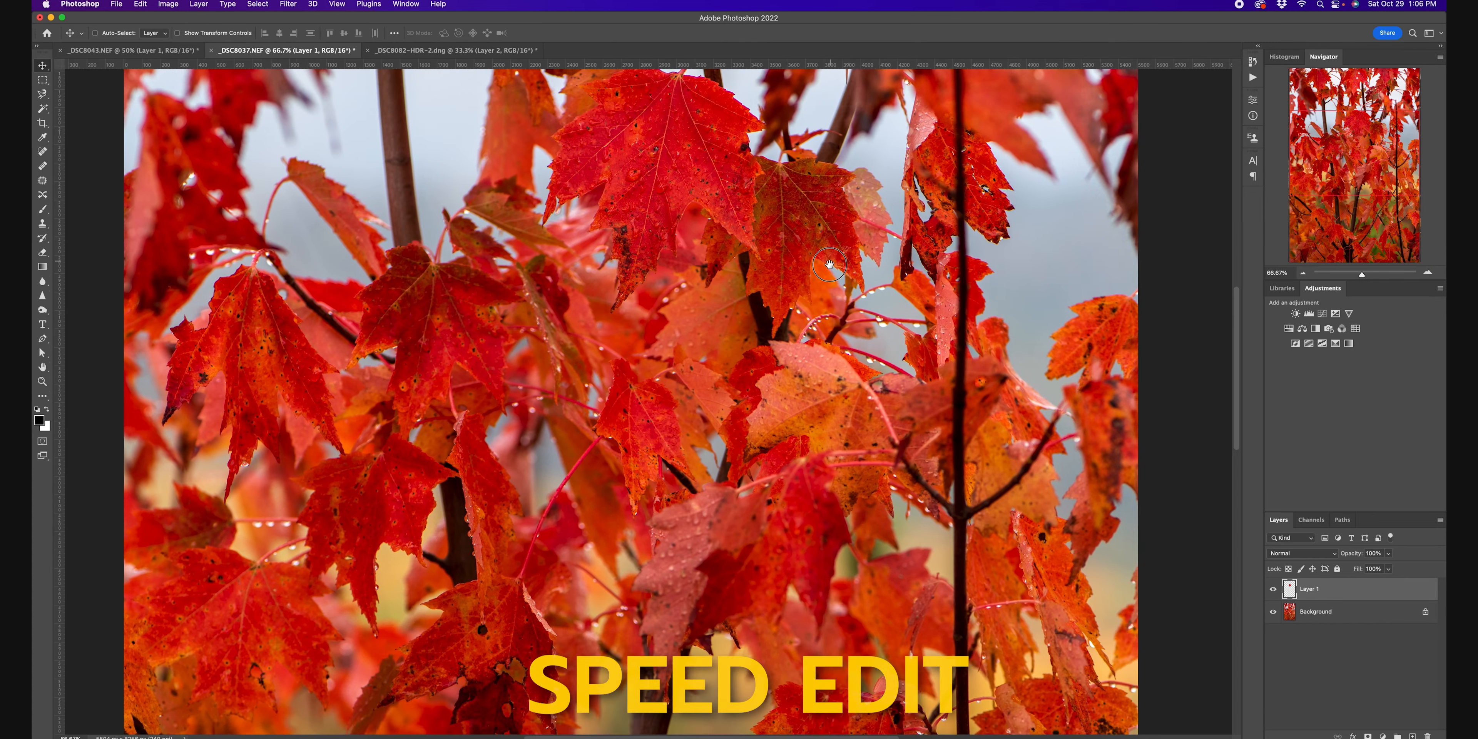
scroll(533, 425, left, 5)
key(l)
mouse_move(402, 231)
mouse_down()
mouse_move(325, 344)
mouse_move(381, 459)
mouse_move(497, 421)
mouse_move(450, 278)
mouse_up()
click(402, 231)
key(super+j)
key(super+z)
click(1315, 612)
key(super+j)
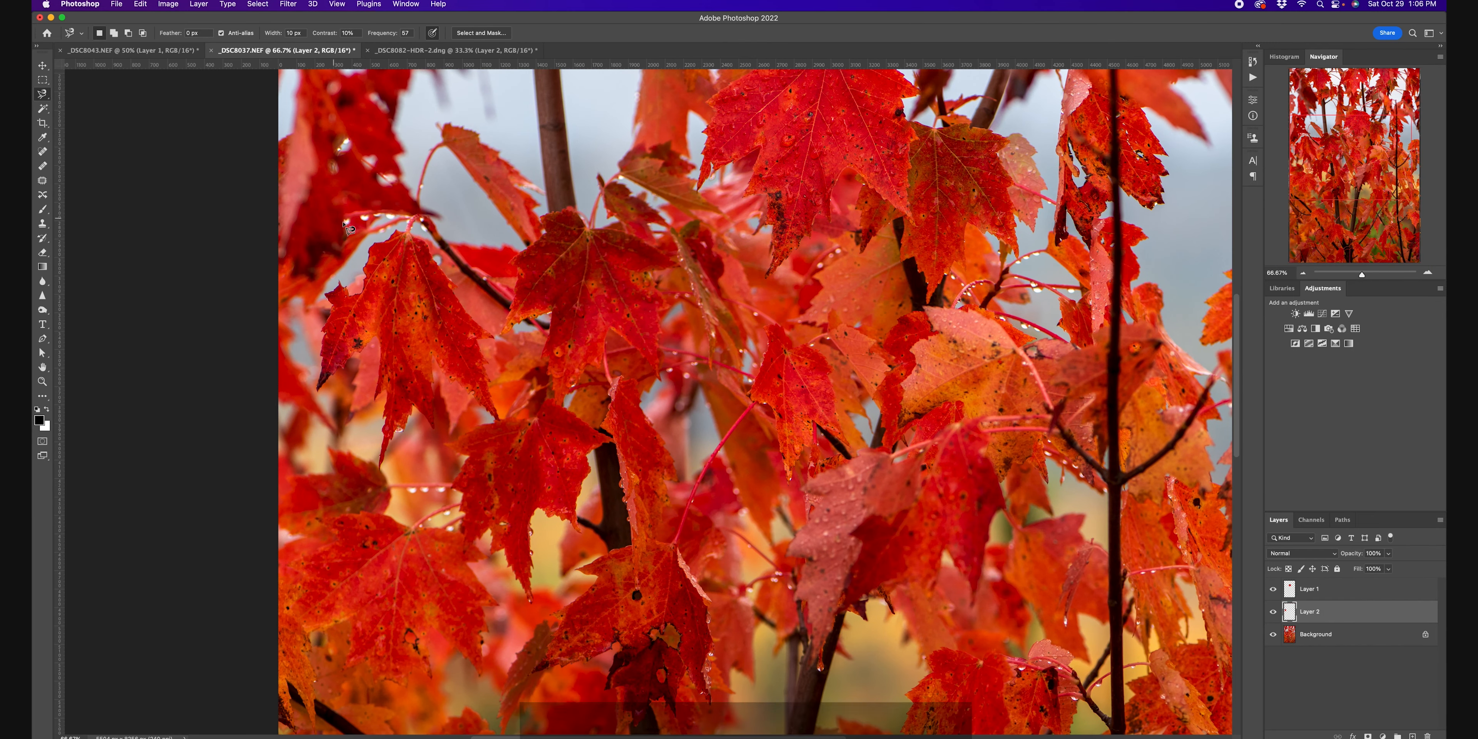
key(v)
drag(407, 322, 631, 401)
Step: Cut out the large spotted leaf on the left of _DSC8043.NEF from the Background and bring it into the waterfall document's lower left
click(133, 50)
key(l)
mouse_move(393, 362)
mouse_down()
mouse_move(190, 367)
mouse_move(233, 505)
mouse_move(367, 565)
mouse_move(465, 394)
mouse_move(448, 280)
mouse_move(394, 361)
mouse_move(379, 21)
mouse_move(537, 543)
mouse_up()
click(1321, 604)
key(super+j)
key(v)
Step: Cut out the red leaf near the upper left of _DSC8037.NEF from the Background and place it over the upper waterfall
click(286, 51)
scroll(574, 287, up, 10)
key(l)
mouse_move(633, 80)
mouse_down()
mouse_move(568, 105)
mouse_move(594, 232)
mouse_move(703, 193)
mouse_move(693, 94)
mouse_move(633, 80)
mouse_up()
click(1325, 635)
key(super+j)
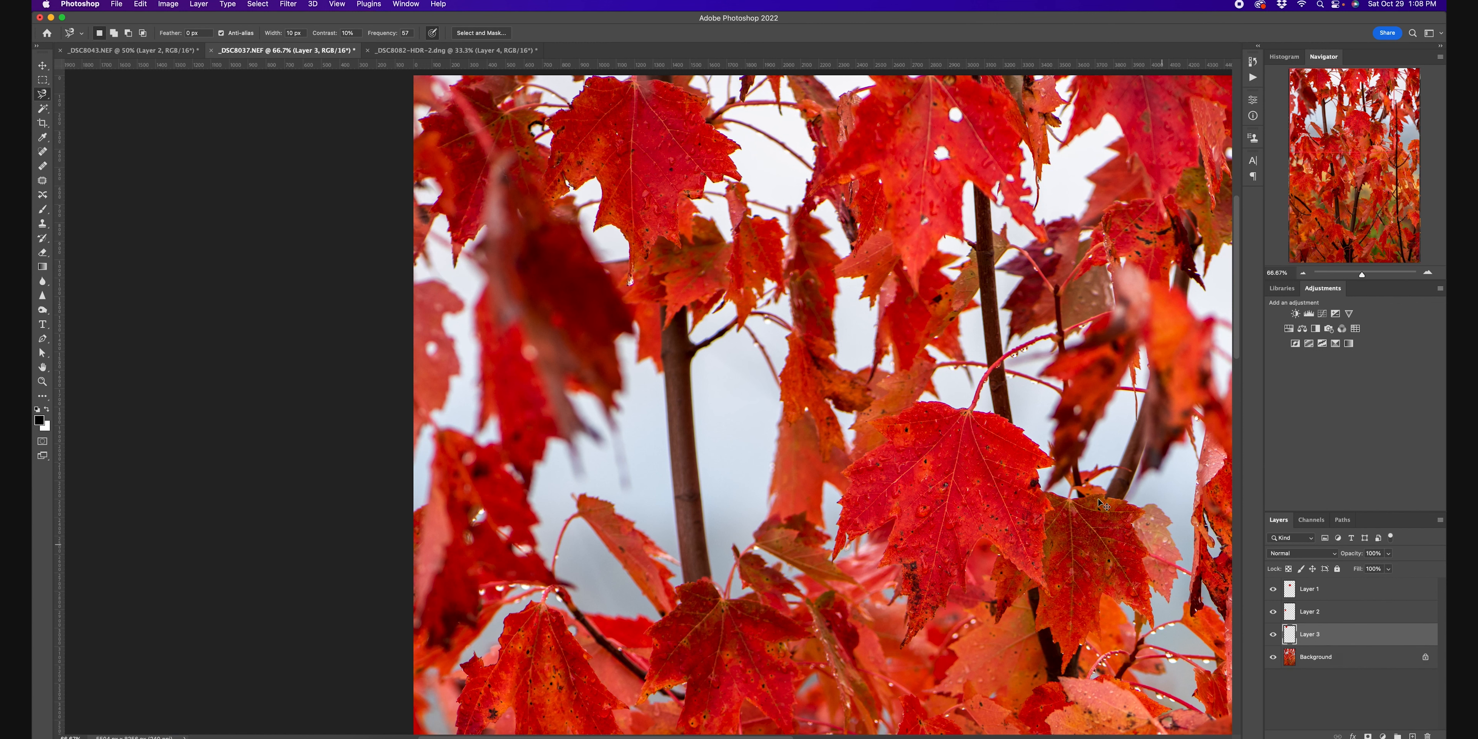
key(v)
drag(643, 160, 659, 198)
Step: Rename the five pasted leaf layers from bottom to top as Leaf 1, Leaf 2, Leaf 3, Leaf 4 and Leaf 5, and deselect them
double_click(1311, 679)
text(Leaf 1)
key(Return)
double_click(1313, 656)
text(Leaf 2)
key(Return)
double_click(1311, 634)
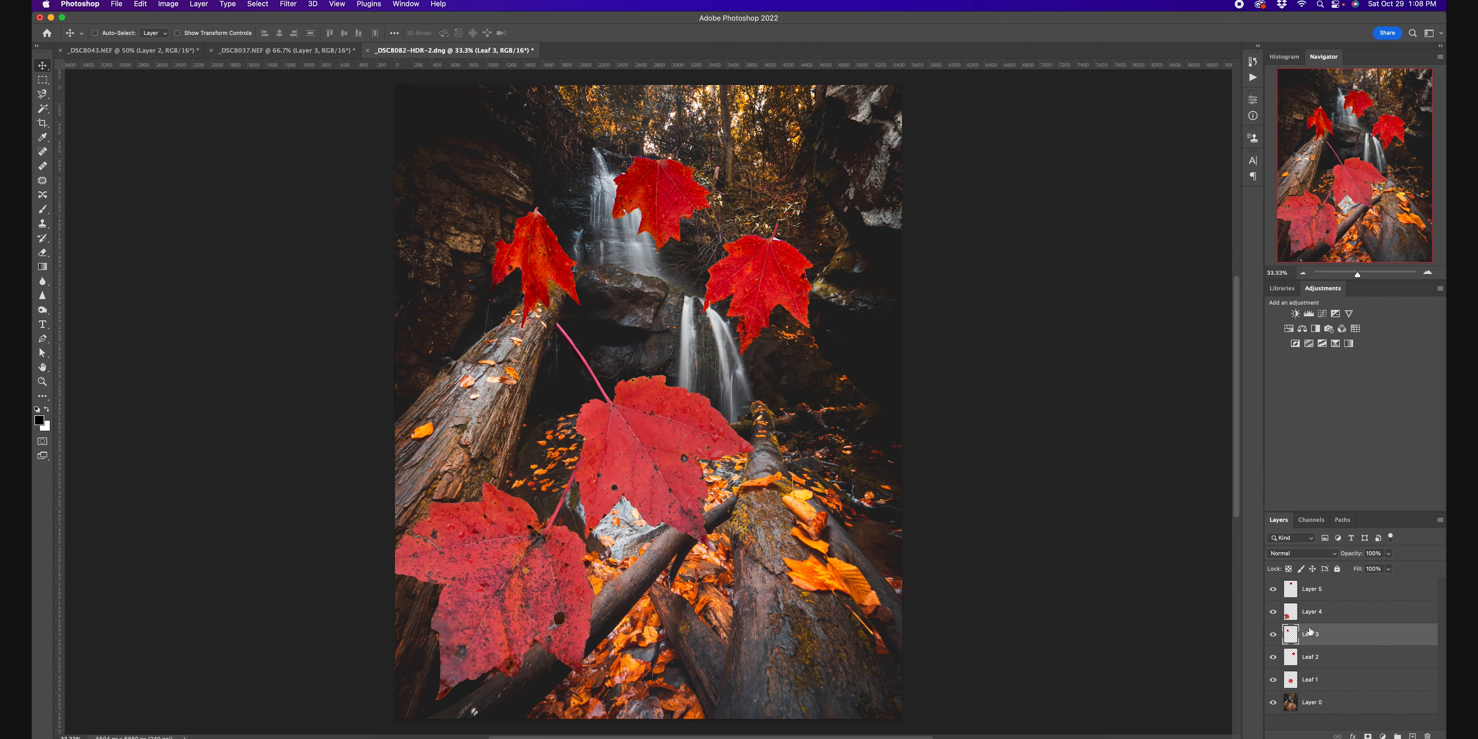
double_click(1312, 612)
text(Leaf 4)
key(Return)
double_click(1314, 588)
click(1308, 727)
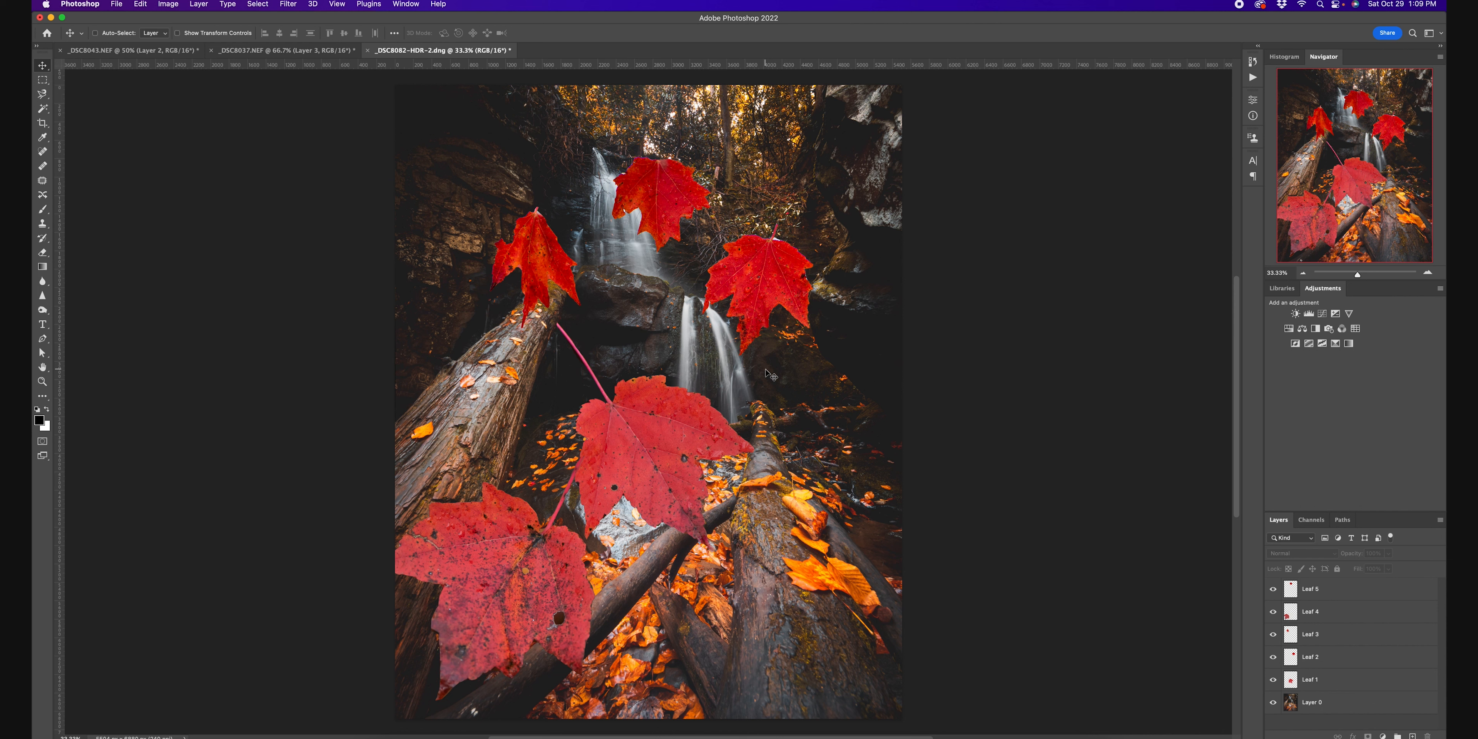
Step: Group the five leaf layers under the name LEAVES, expand the group, and hide Leaf 1 through Leaf 4
click(1358, 682)
shift+click(1337, 596)
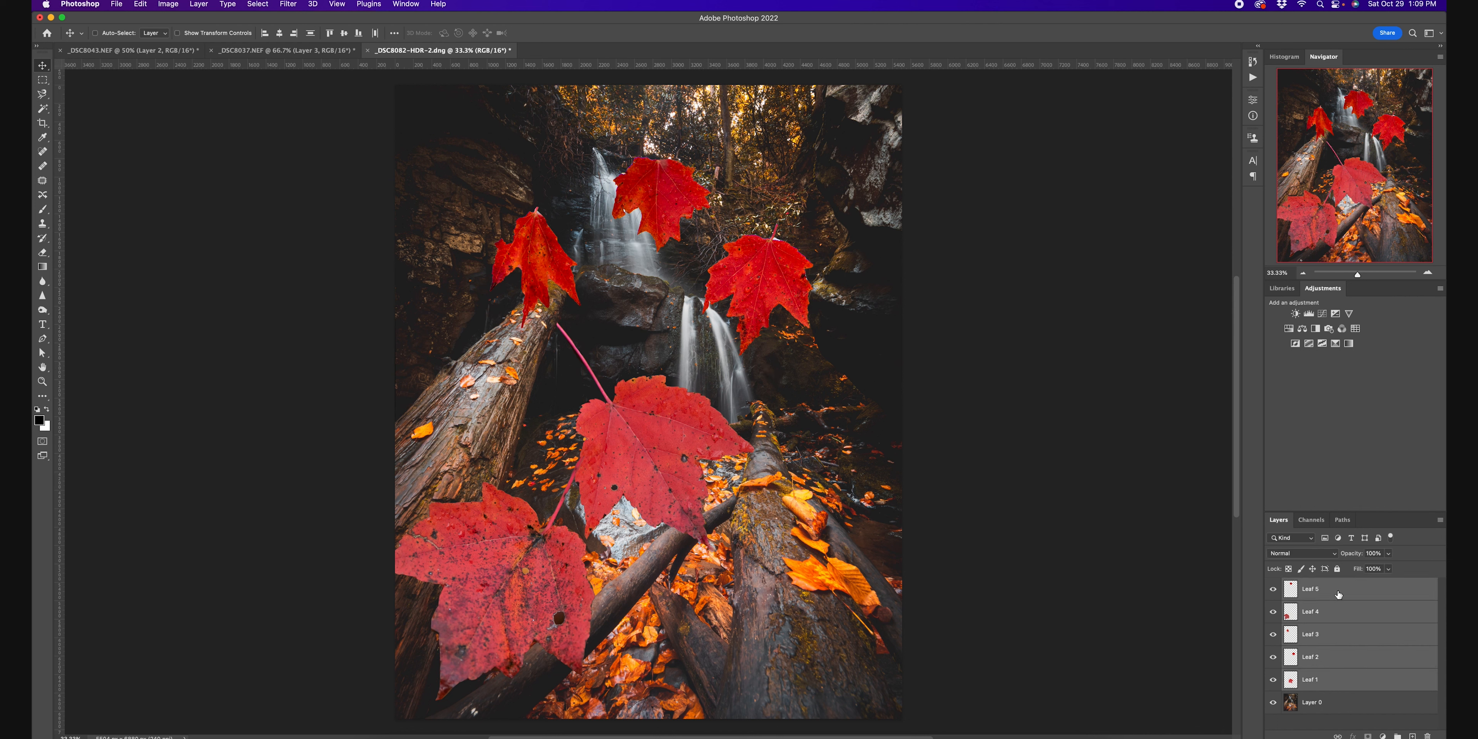
key(super+g)
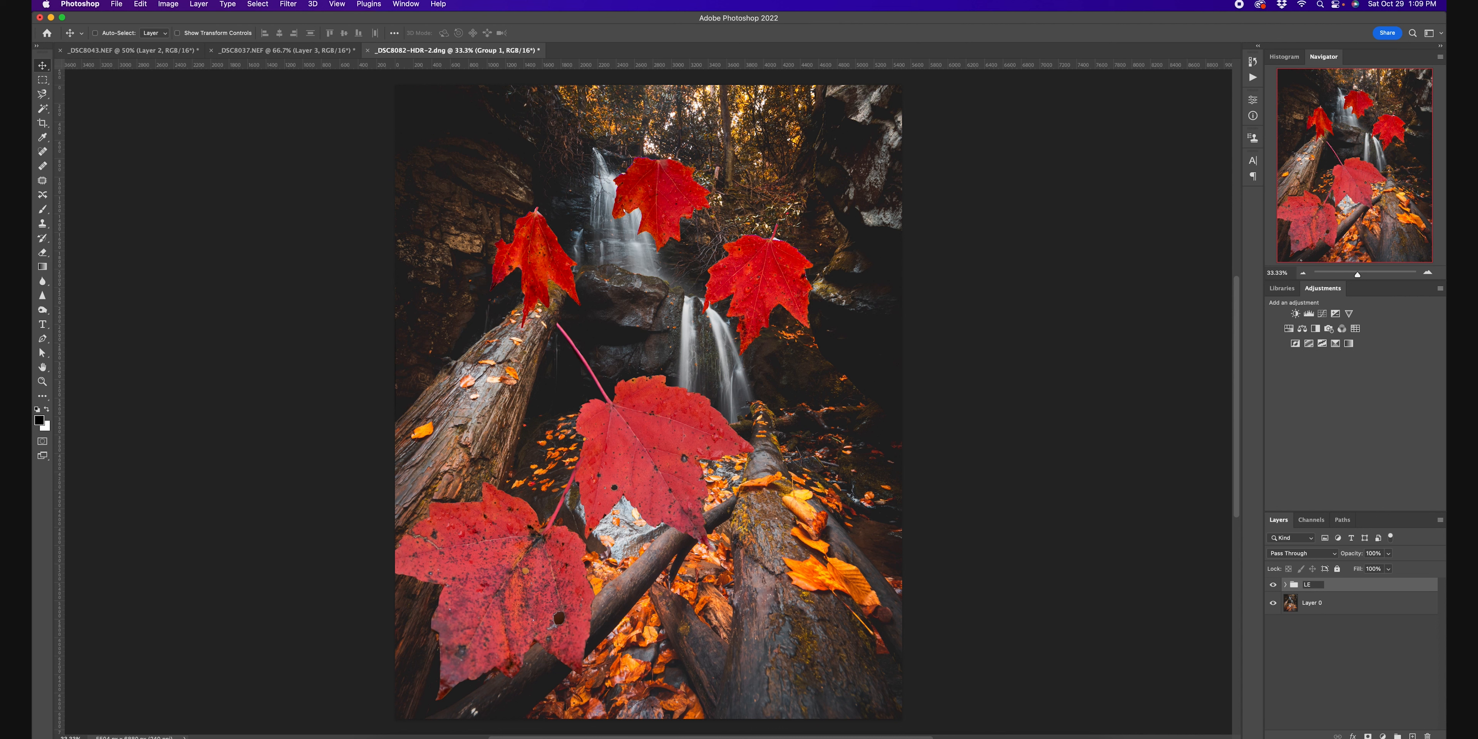
key(Return)
click(1285, 585)
drag(1273, 694, 1275, 638)
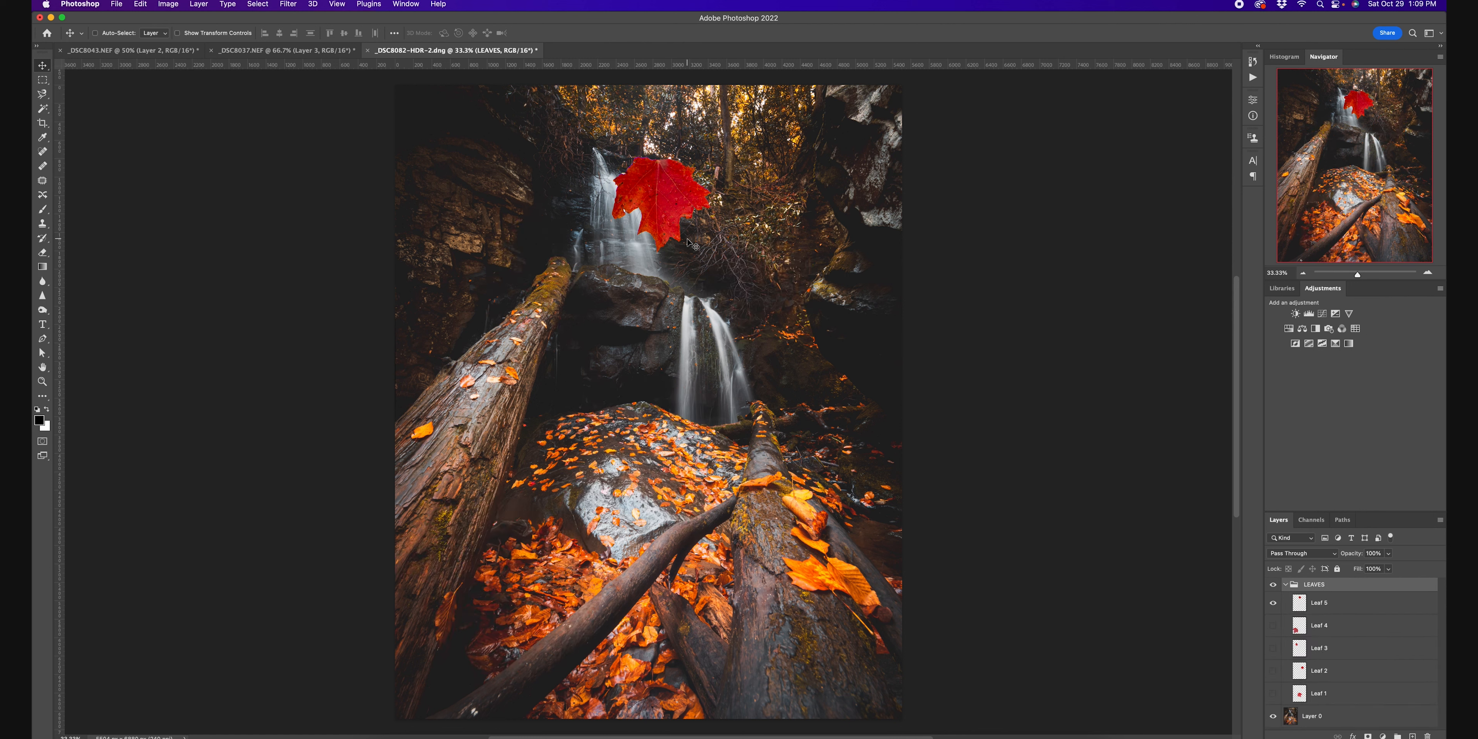
Step: Move the LEAVES group so its visible leaf sits over the rocks left of the upper waterfall, and select Leaf 5
drag(672, 206, 497, 198)
key(super+t)
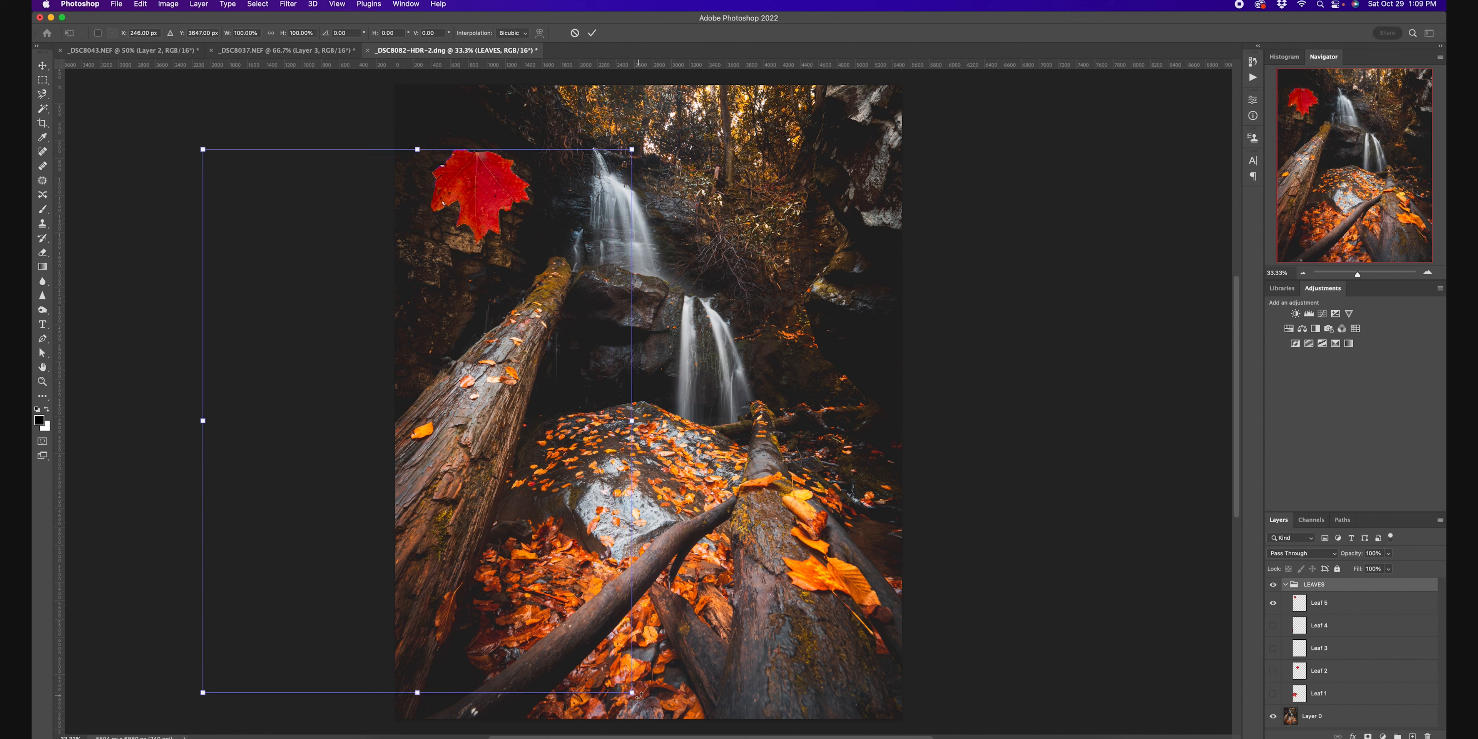
click(1365, 602)
key(super+t)
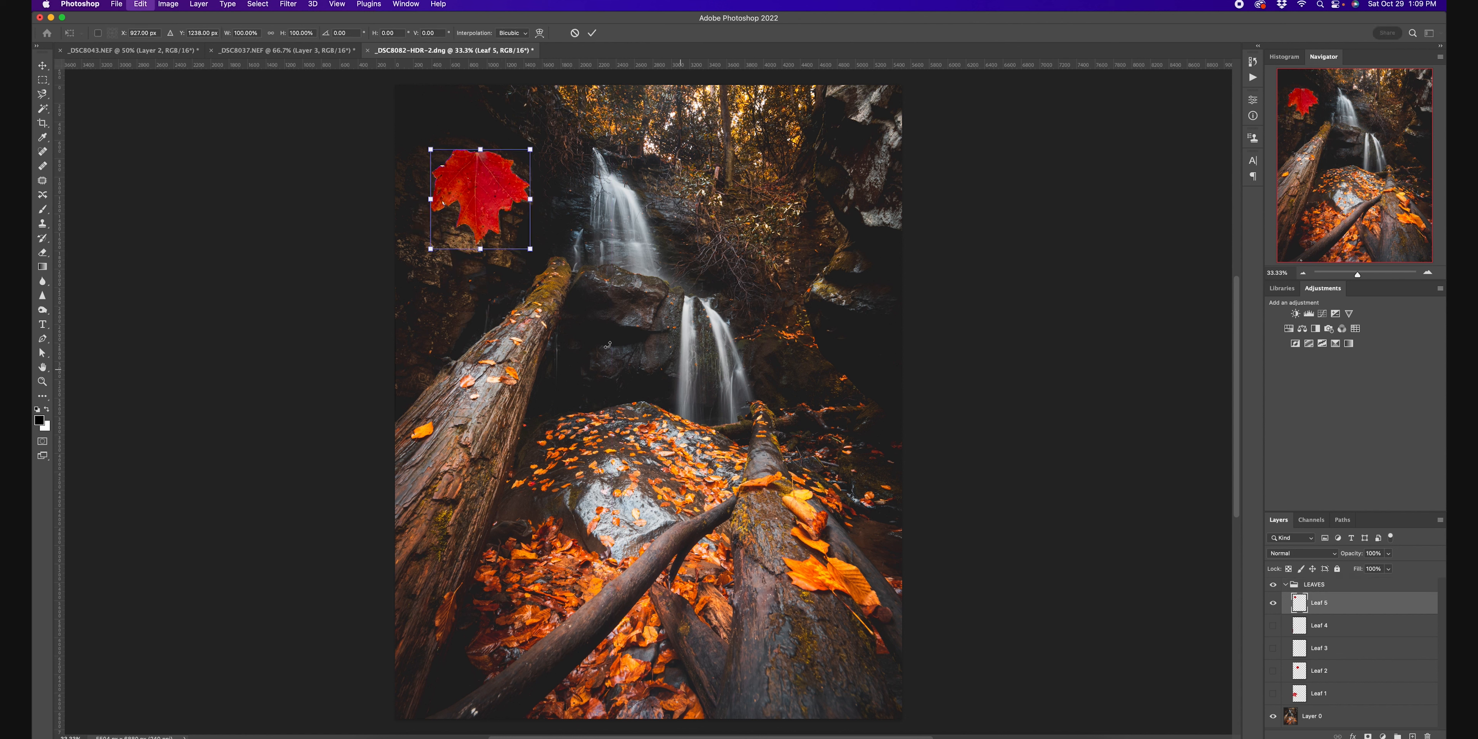
drag(526, 248, 472, 194)
key(super+z)
key(Escape)
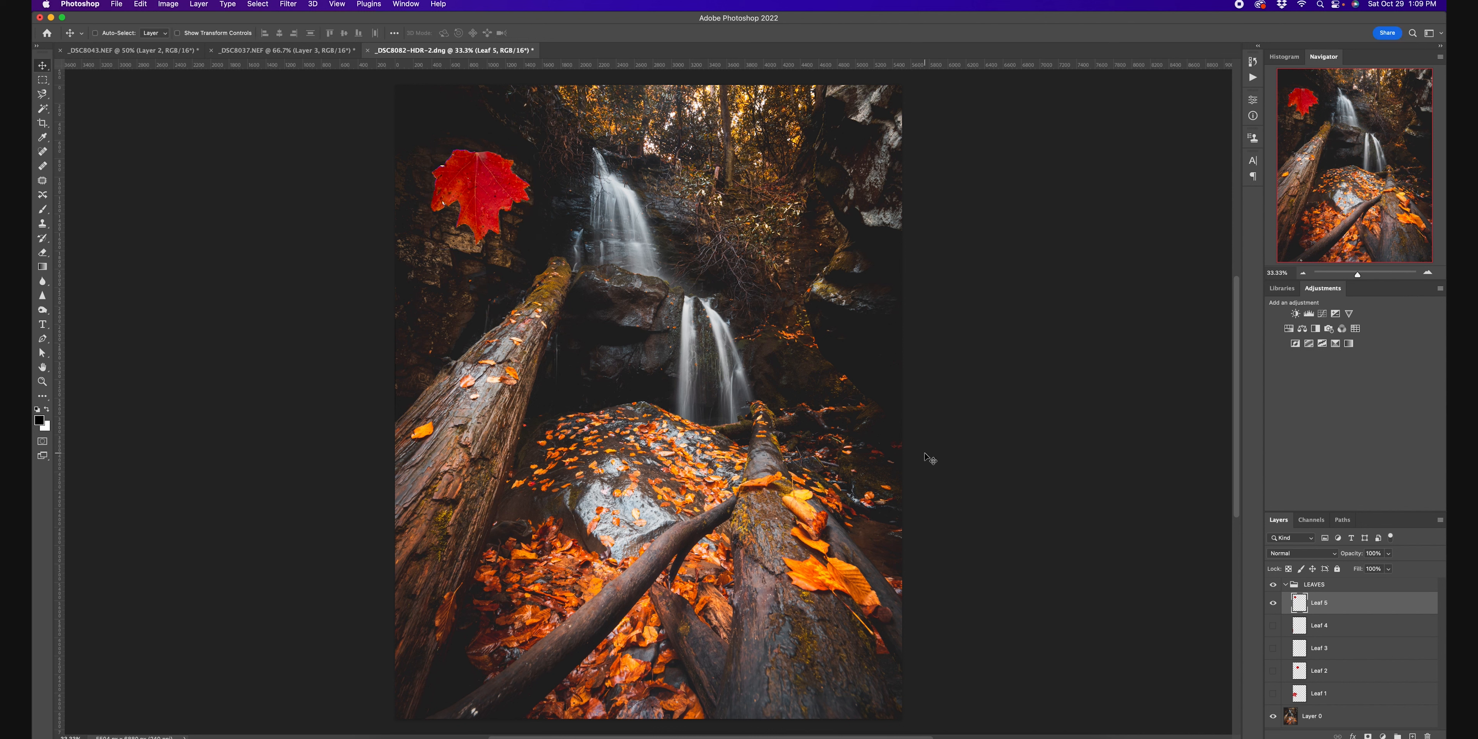
Step: Duplicate Leaf 5 twice, and hide Leaf 5 copy and the original Leaf 5
key(super+j)
key(super+j)
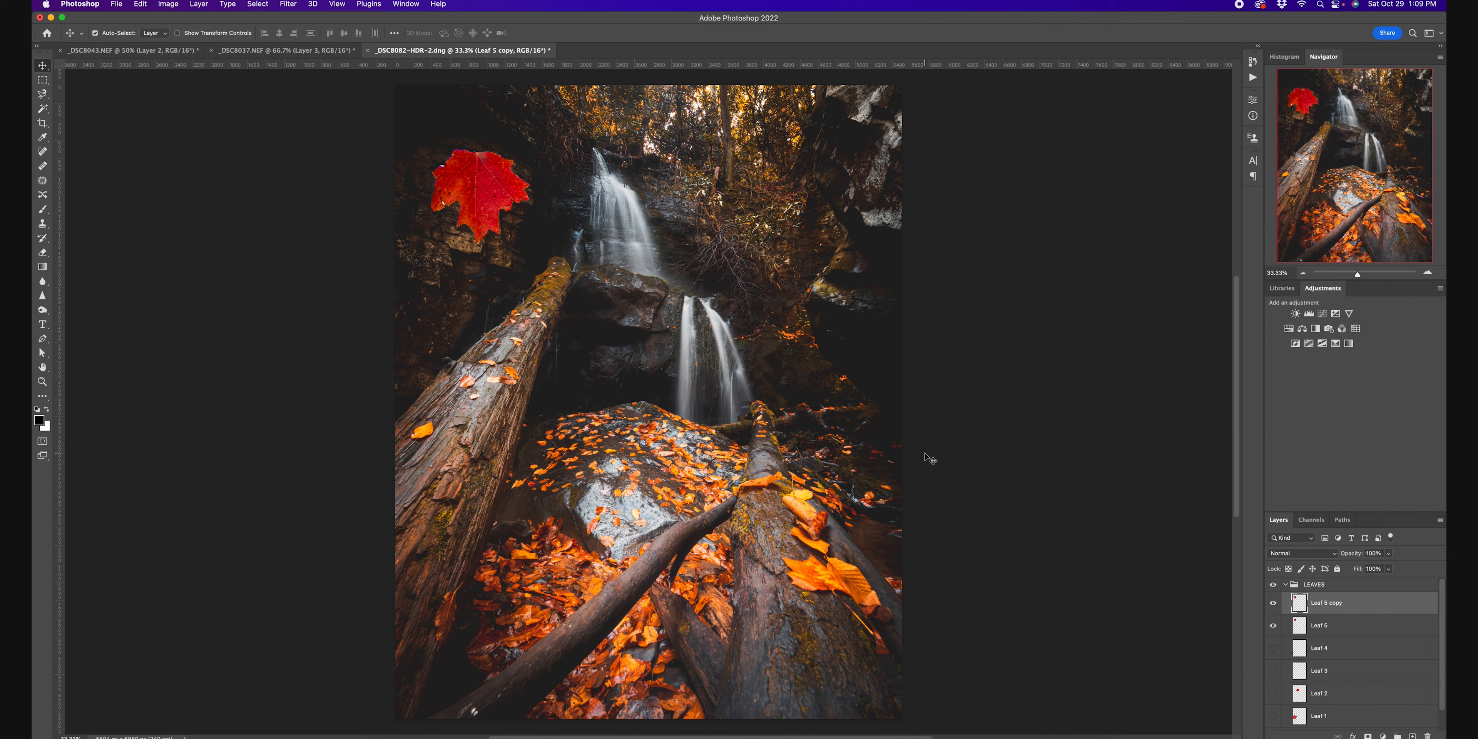
drag(1272, 625, 1276, 649)
Step: Scale Leaf 5 copy 2 to about 52%, rotate it about 60 degrees, and place it near the image's upper-left corner
key(super+t)
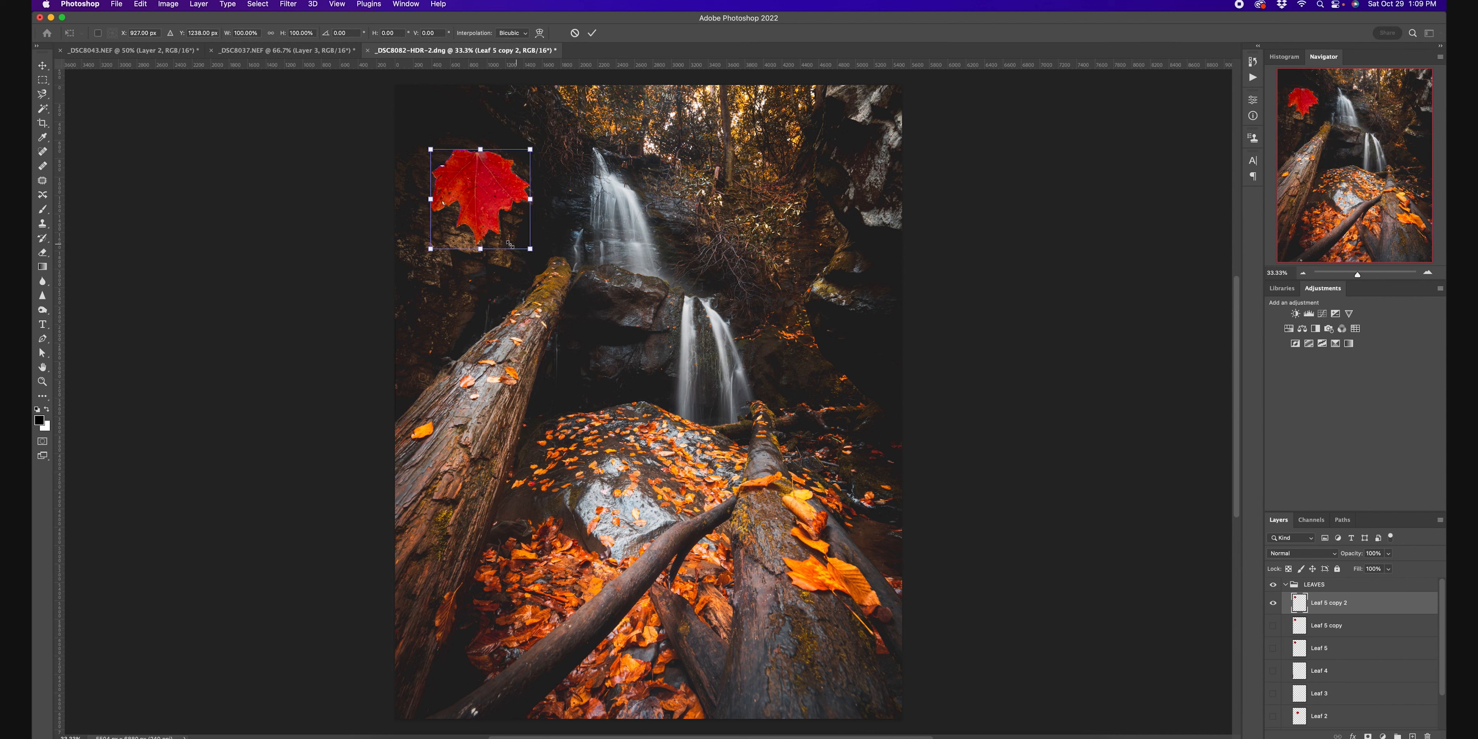
drag(528, 255, 463, 189)
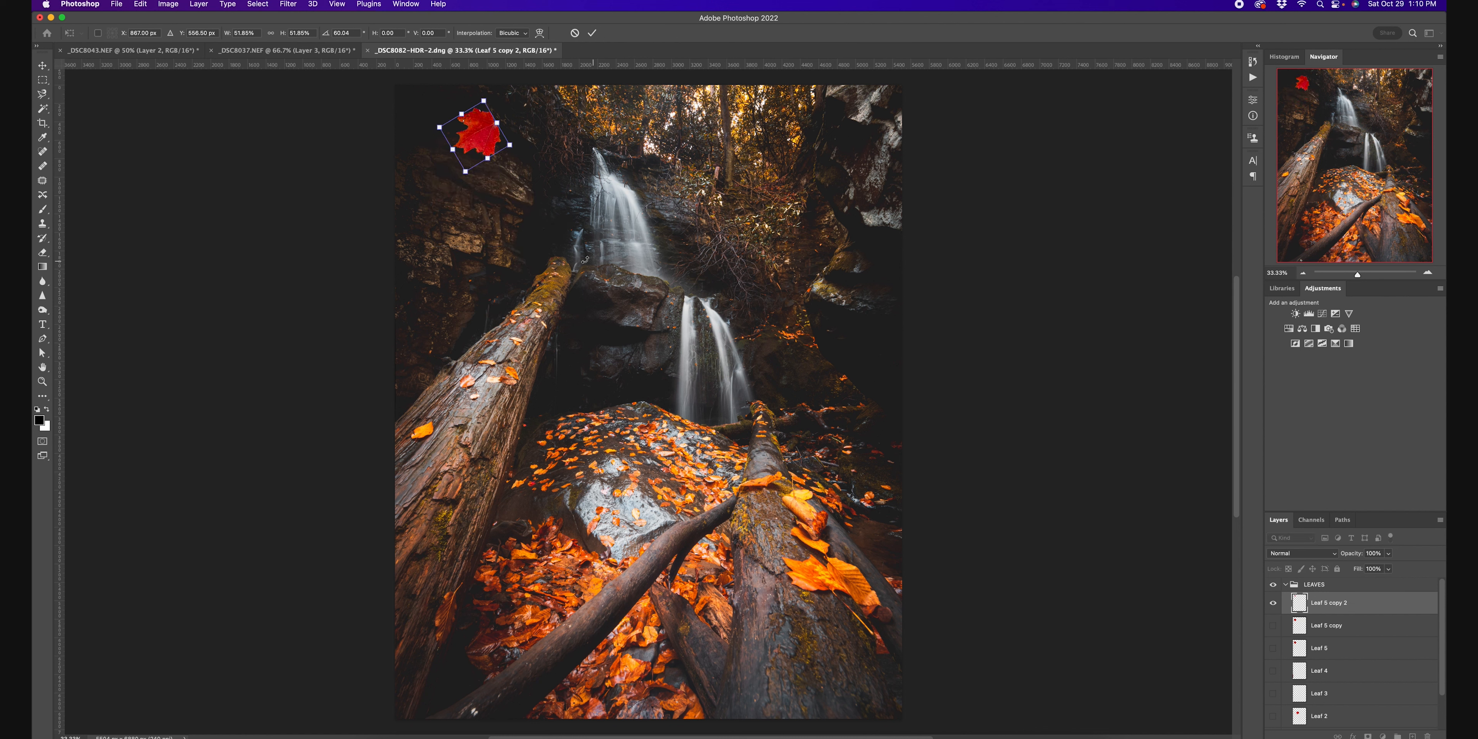
key(Return)
Step: Show Leaf 5 copy, scale it down, and place it over the trees to the right of the upper waterfall
click(1272, 625)
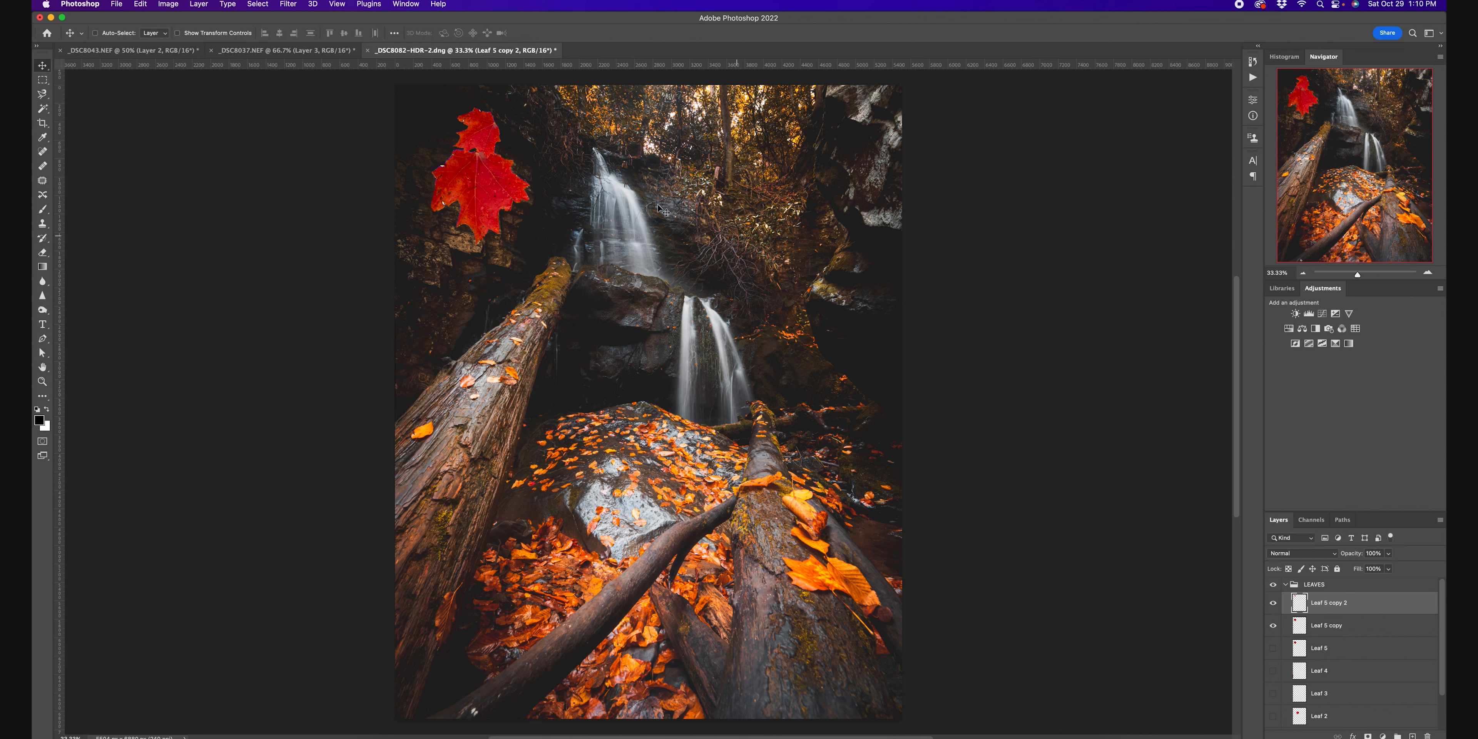
drag(497, 191, 710, 210)
click(1365, 630)
key(super+t)
key(Return)
Step: Reshape Leaf 5 copy with a Perspective transform so it looks slanted
click(140, 4)
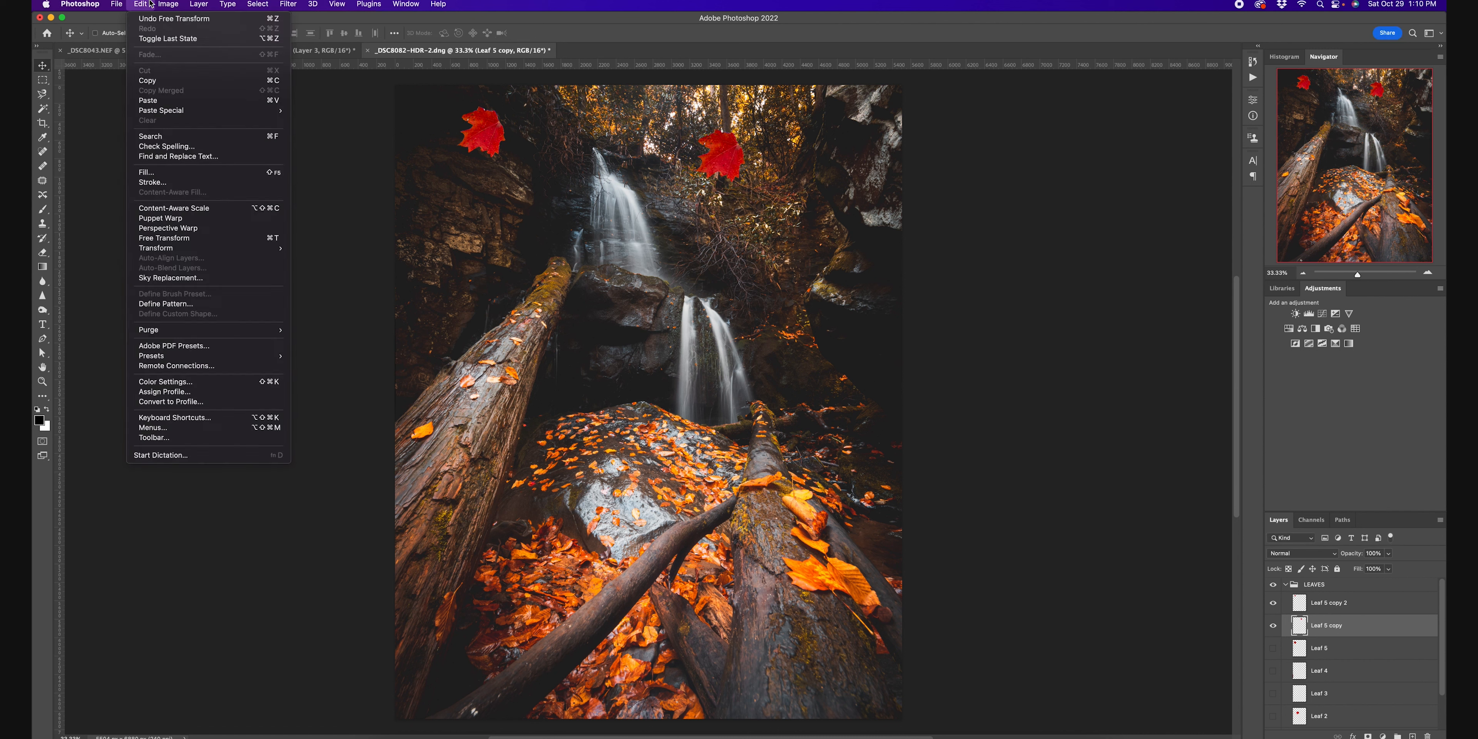
mouse_move(238, 248)
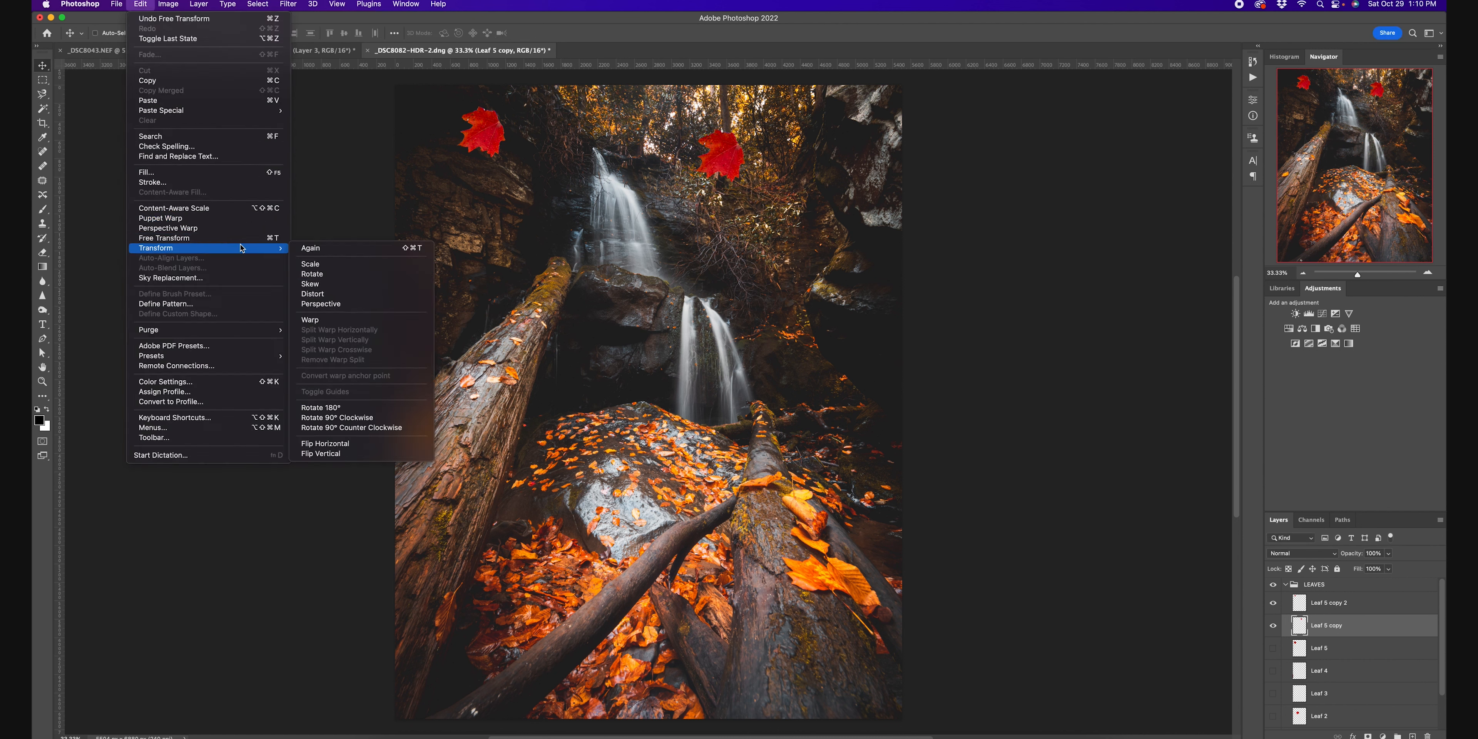
click(341, 305)
drag(746, 183, 759, 159)
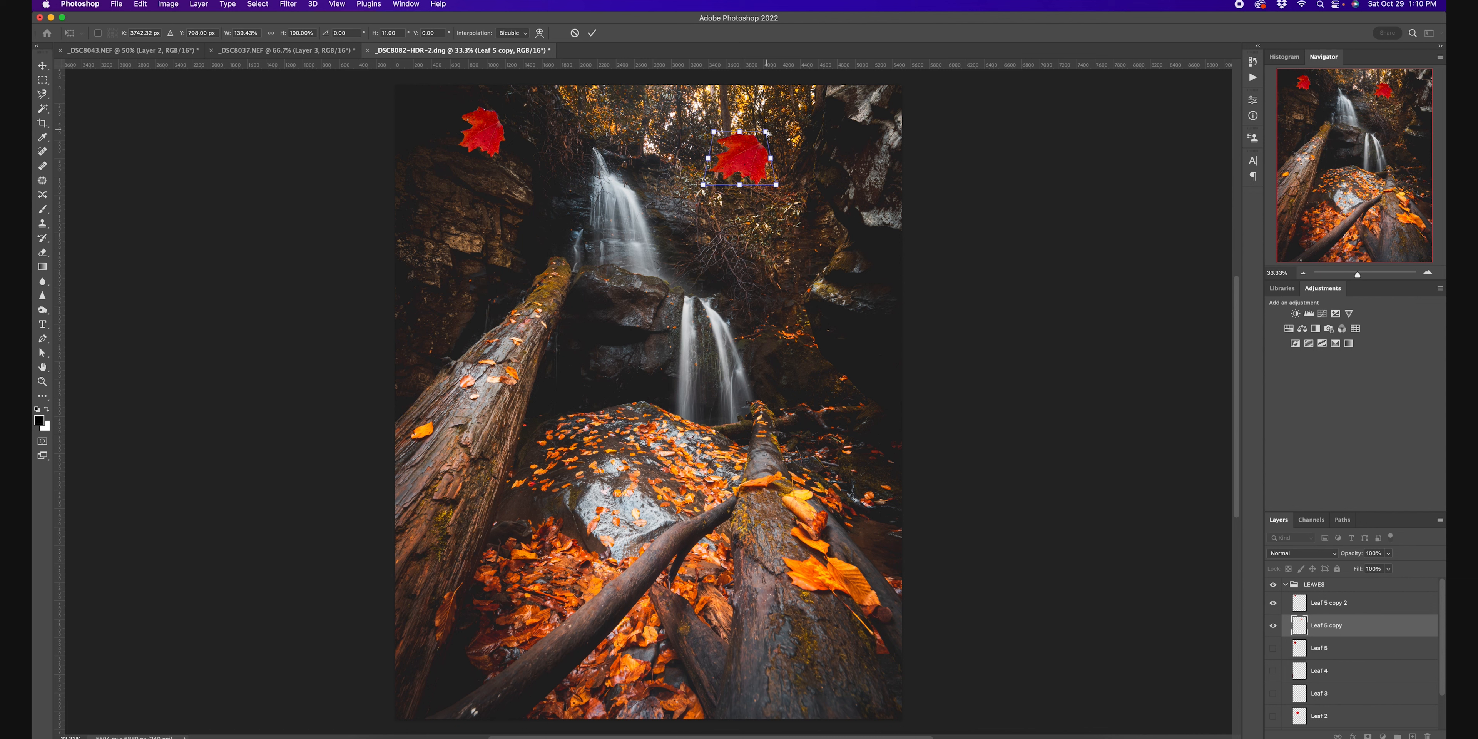
key(super+z)
key(Return)
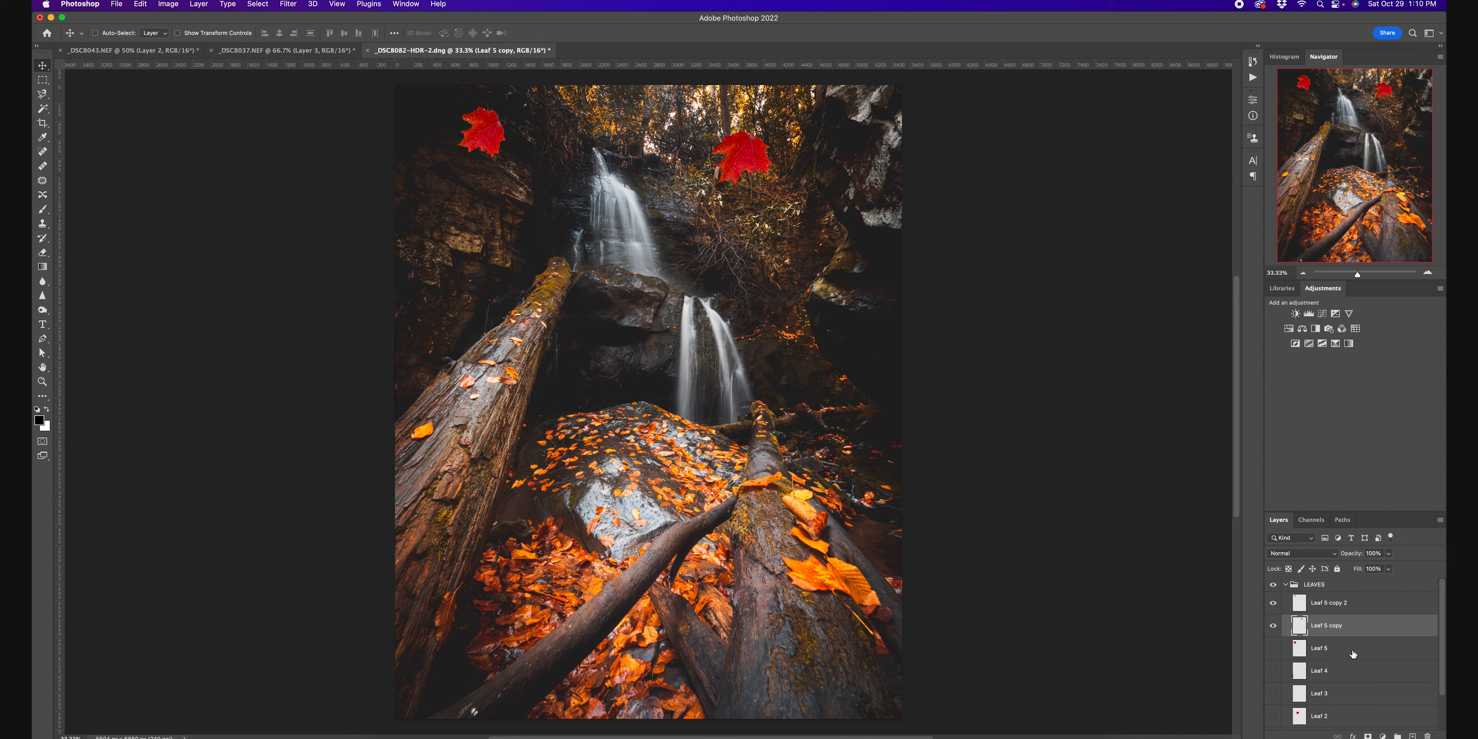
Step: Turn Leaf 5 copy orange with a Hue/Saturation adjustment, setting the hue to +18
key(super+u)
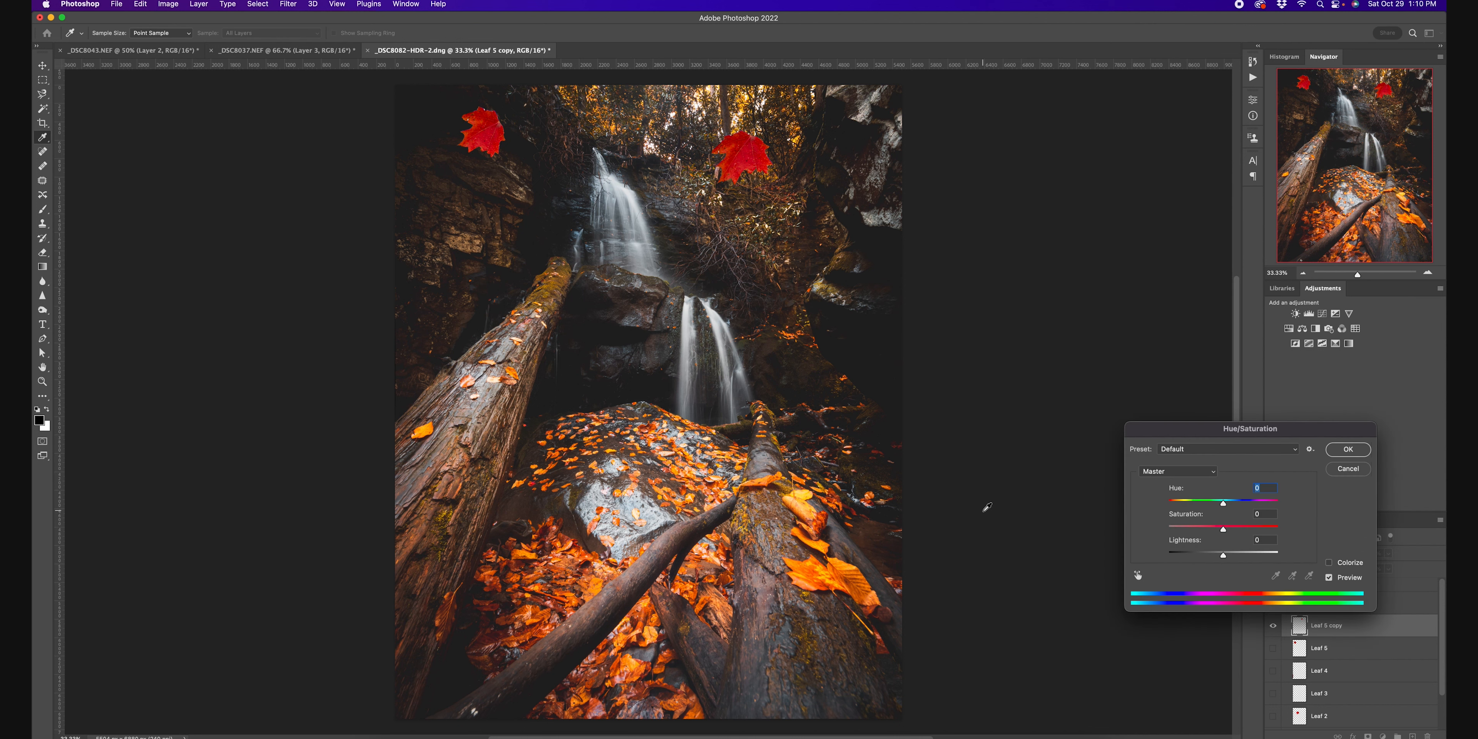
drag(1226, 509, 1235, 512)
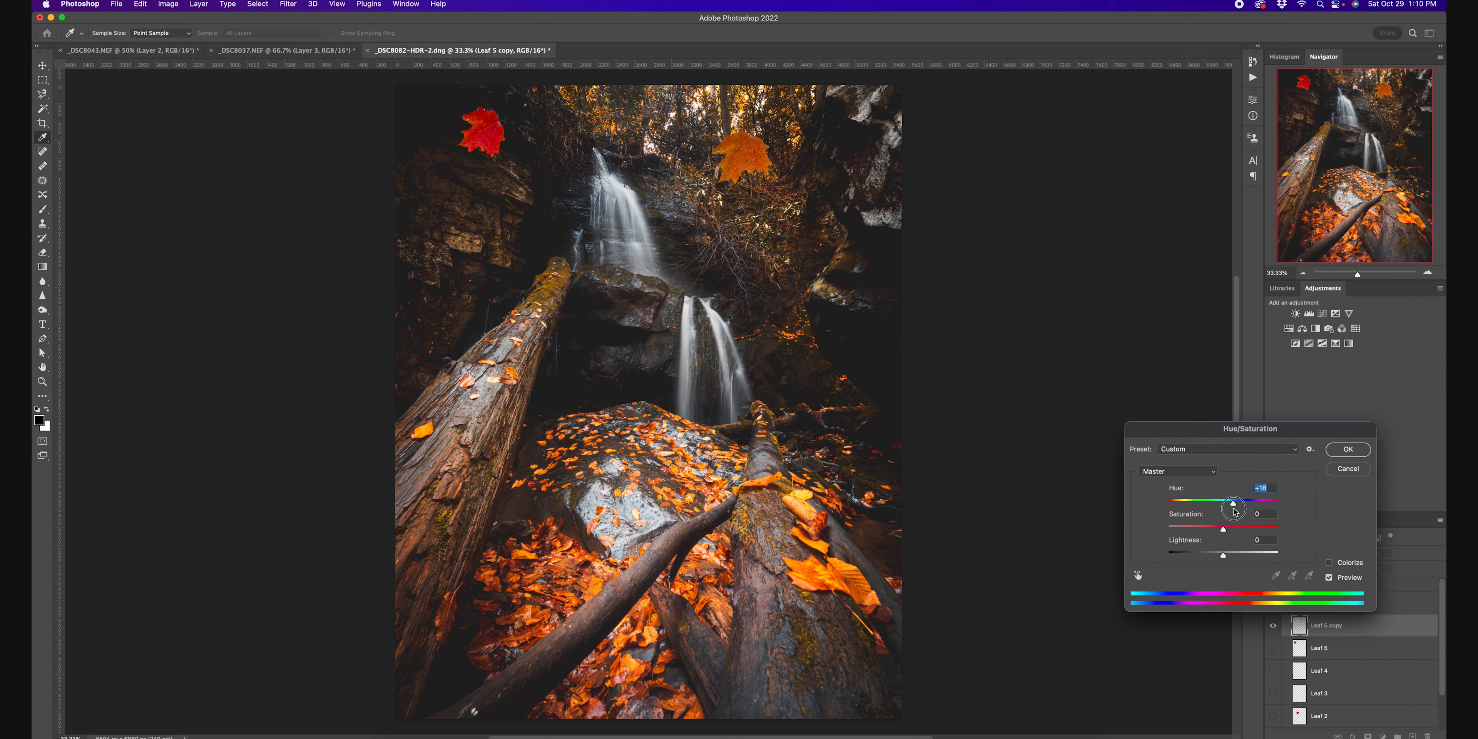
click(1346, 453)
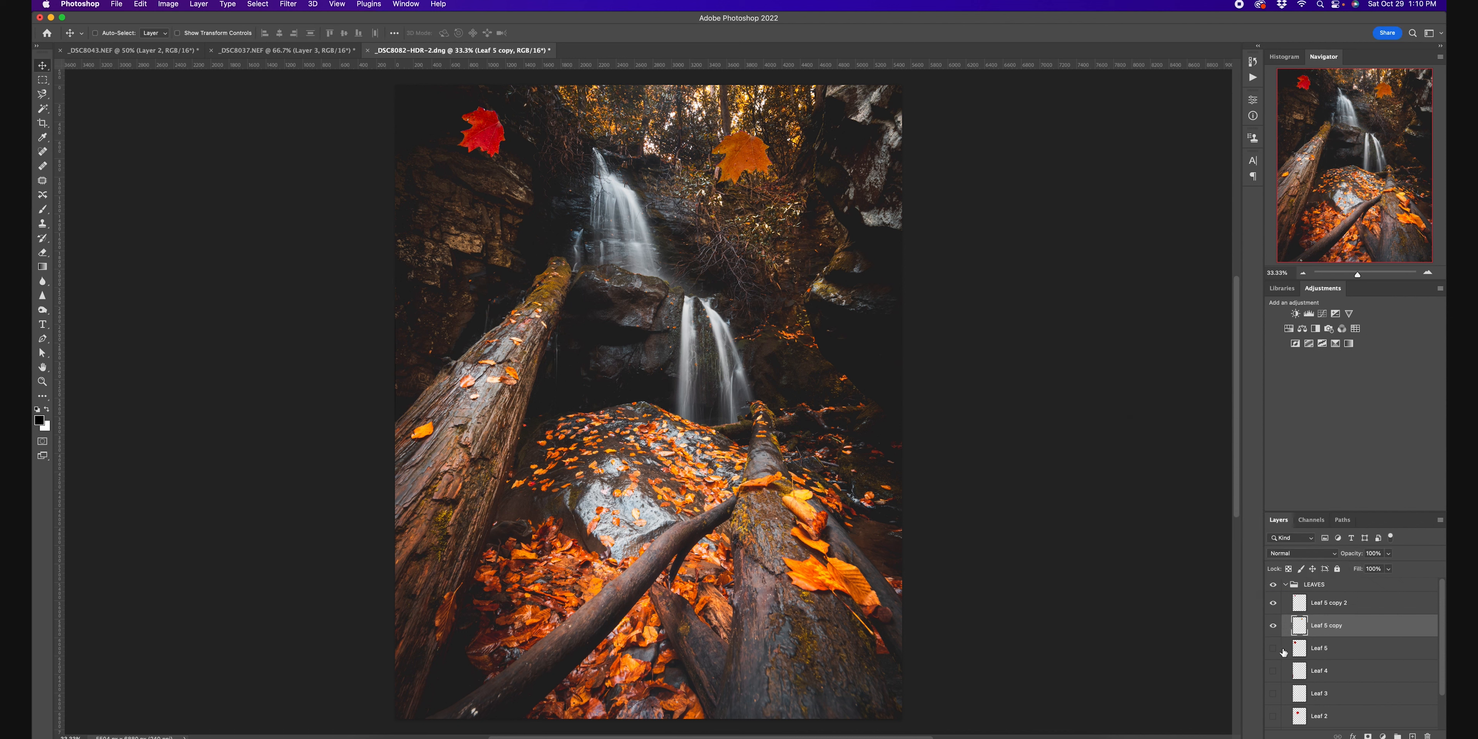
Step: Show Leaf 5, scale it down, and place it partly beyond the image's right edge beside the lower waterfall
click(1273, 649)
key(super+t)
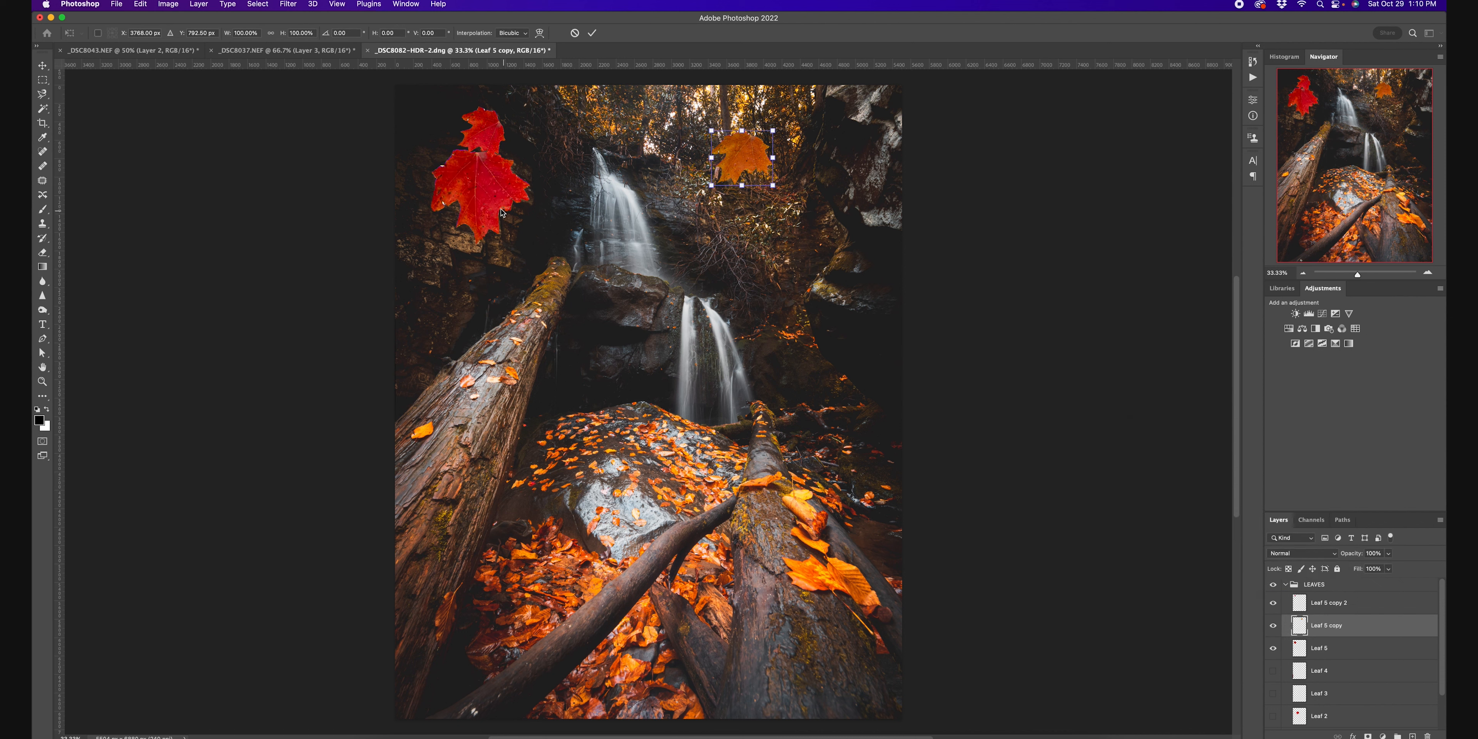
key(Return)
click(1375, 645)
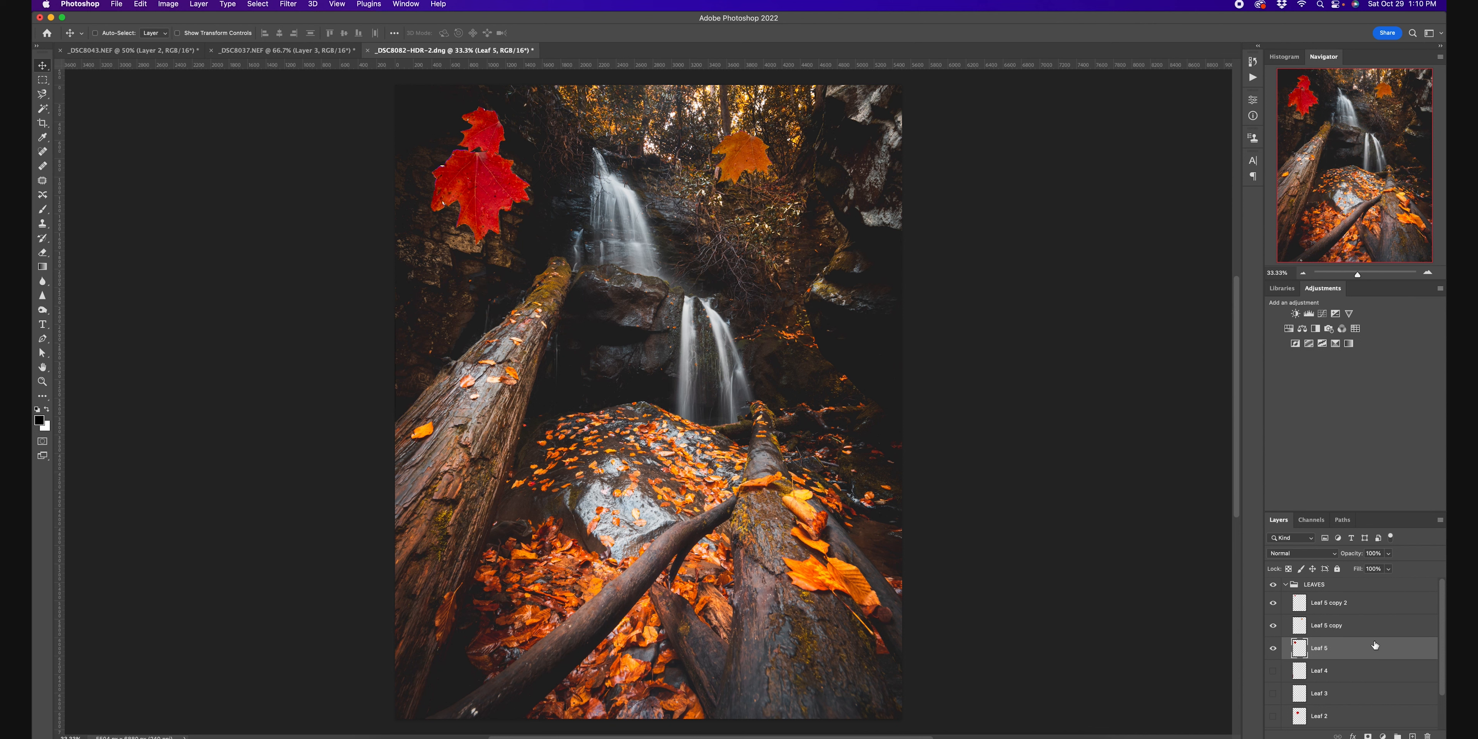
key(super+t)
drag(498, 215, 660, 341)
drag(806, 384, 924, 376)
key(Return)
Step: Show Leaf 4, scale it down slightly, and place it over the large log on the left
scroll(1355, 647, down, 2)
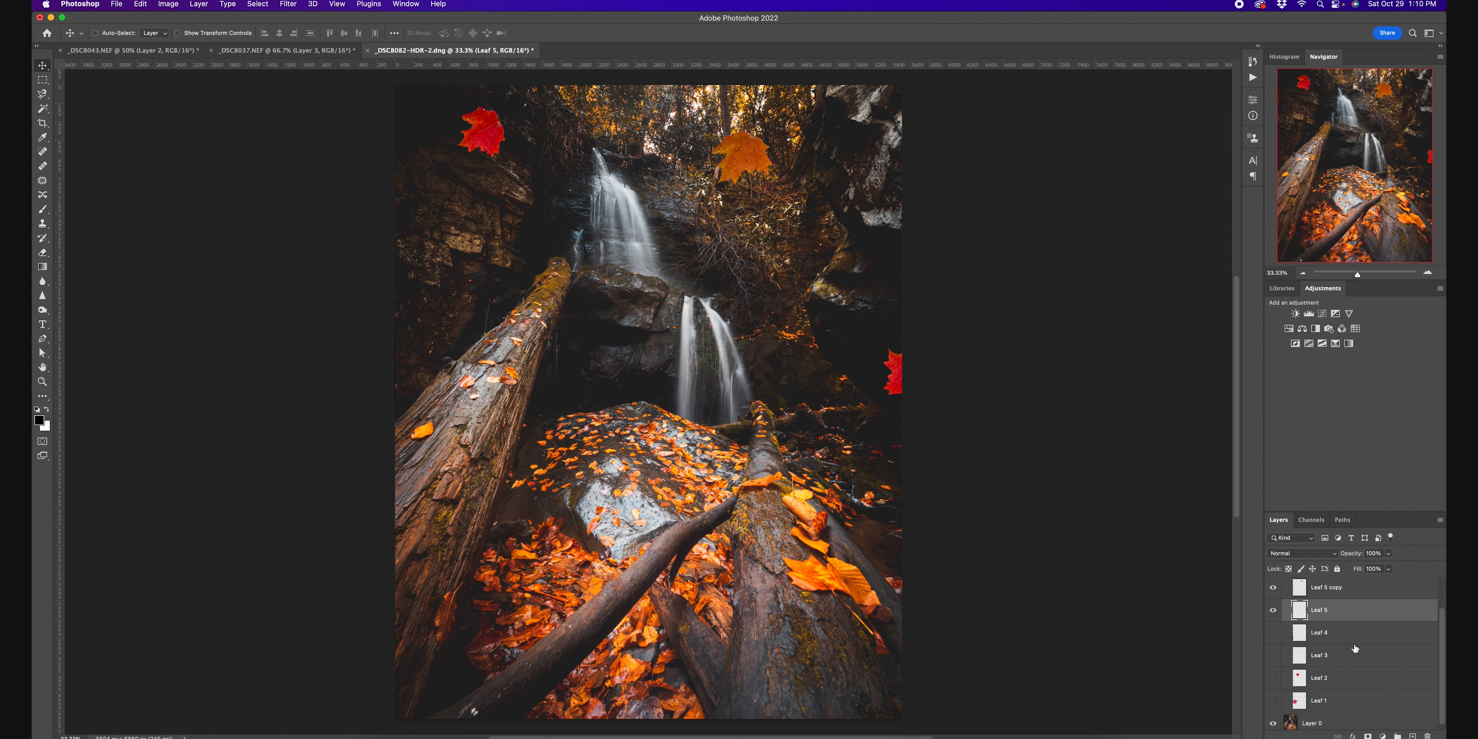
click(1273, 632)
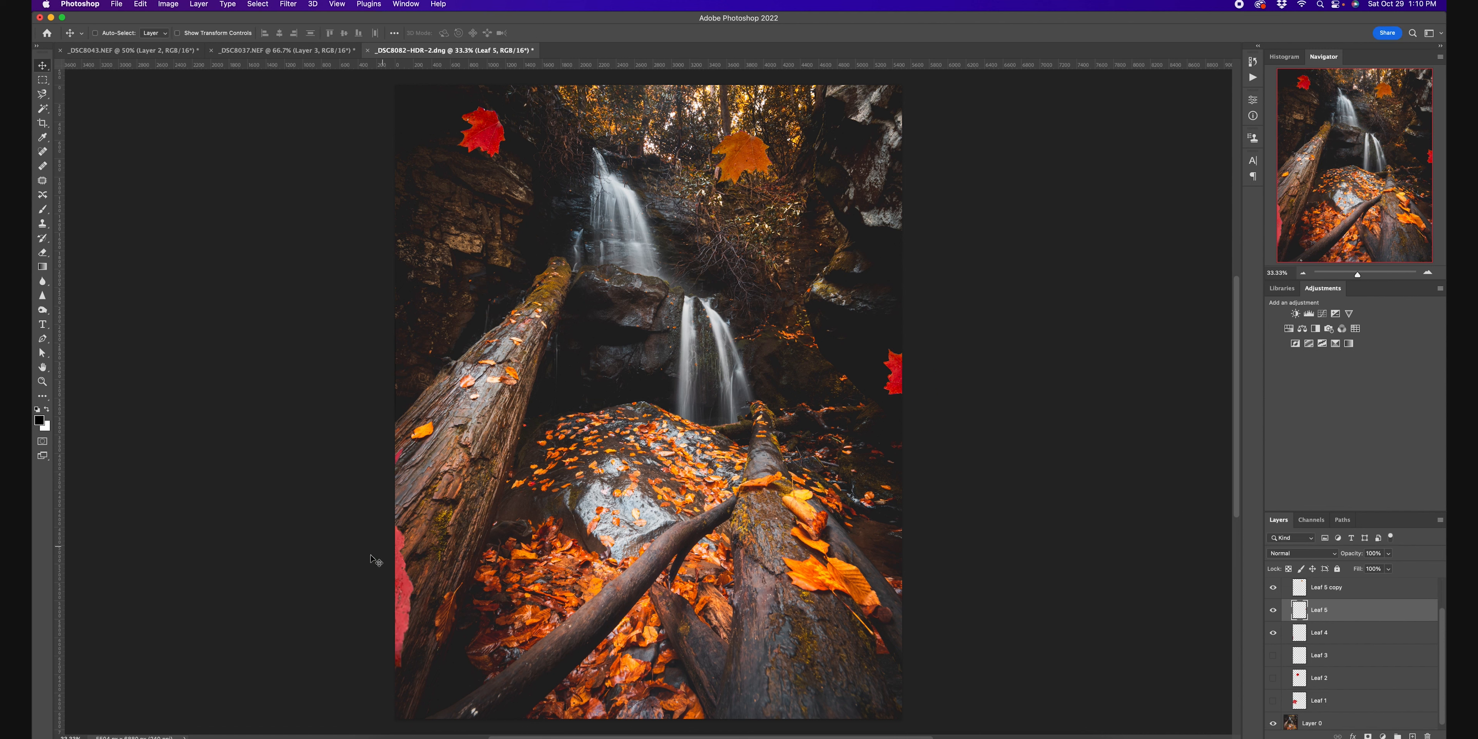
drag(401, 596, 410, 593)
key(super+z)
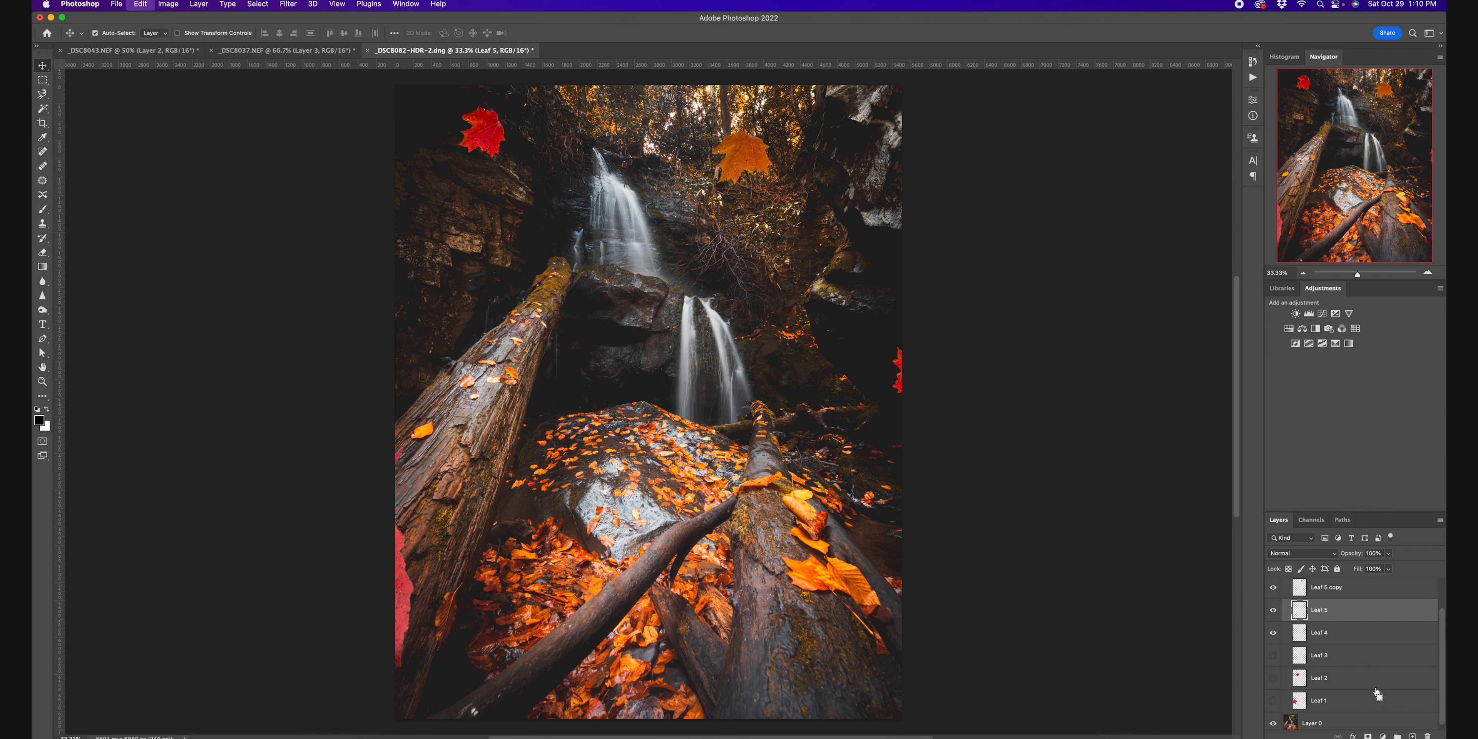
click(1347, 640)
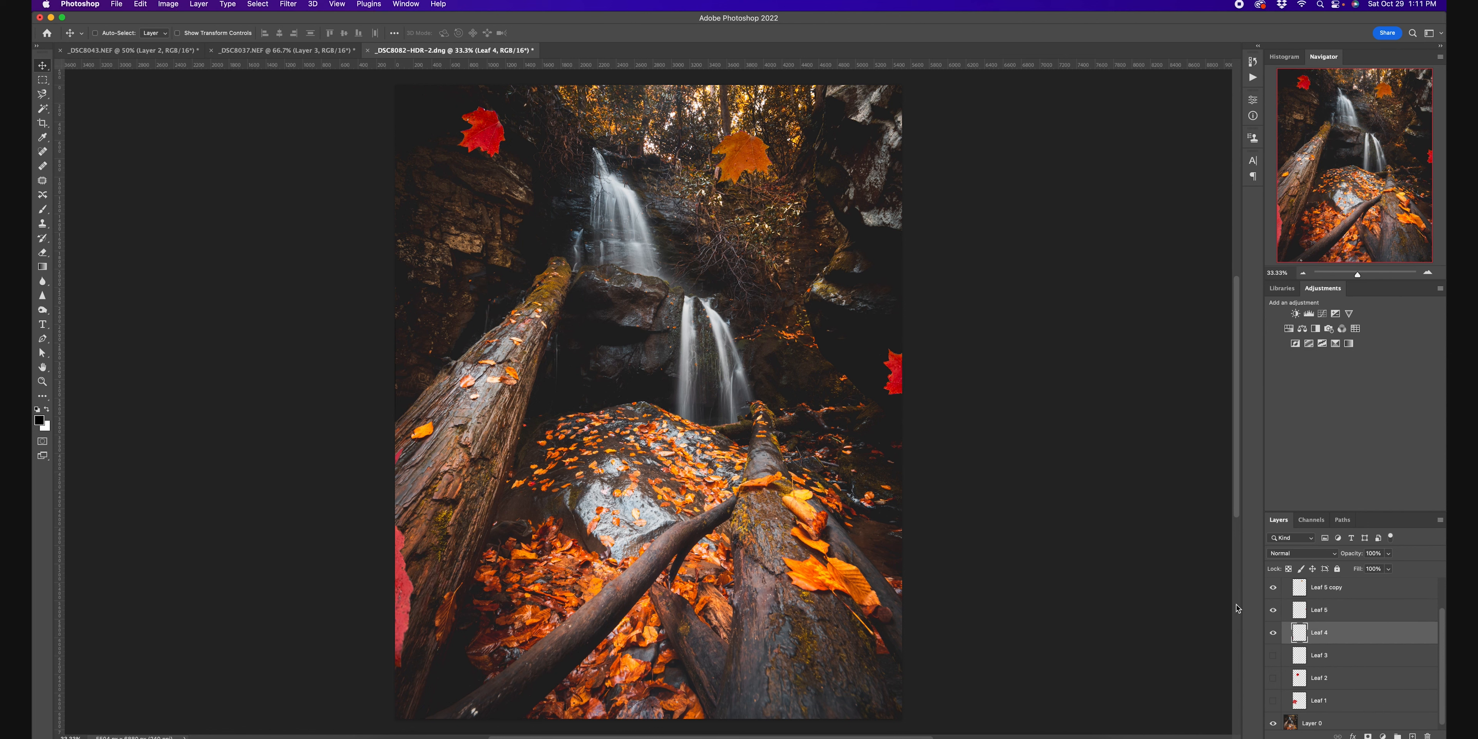
drag(705, 552, 891, 438)
key(super+t)
drag(606, 592, 570, 528)
key(Return)
Step: Apply a Perspective transform to Leaf 4, narrowing its right side and top, and move it down against the image's left edge
click(169, 4)
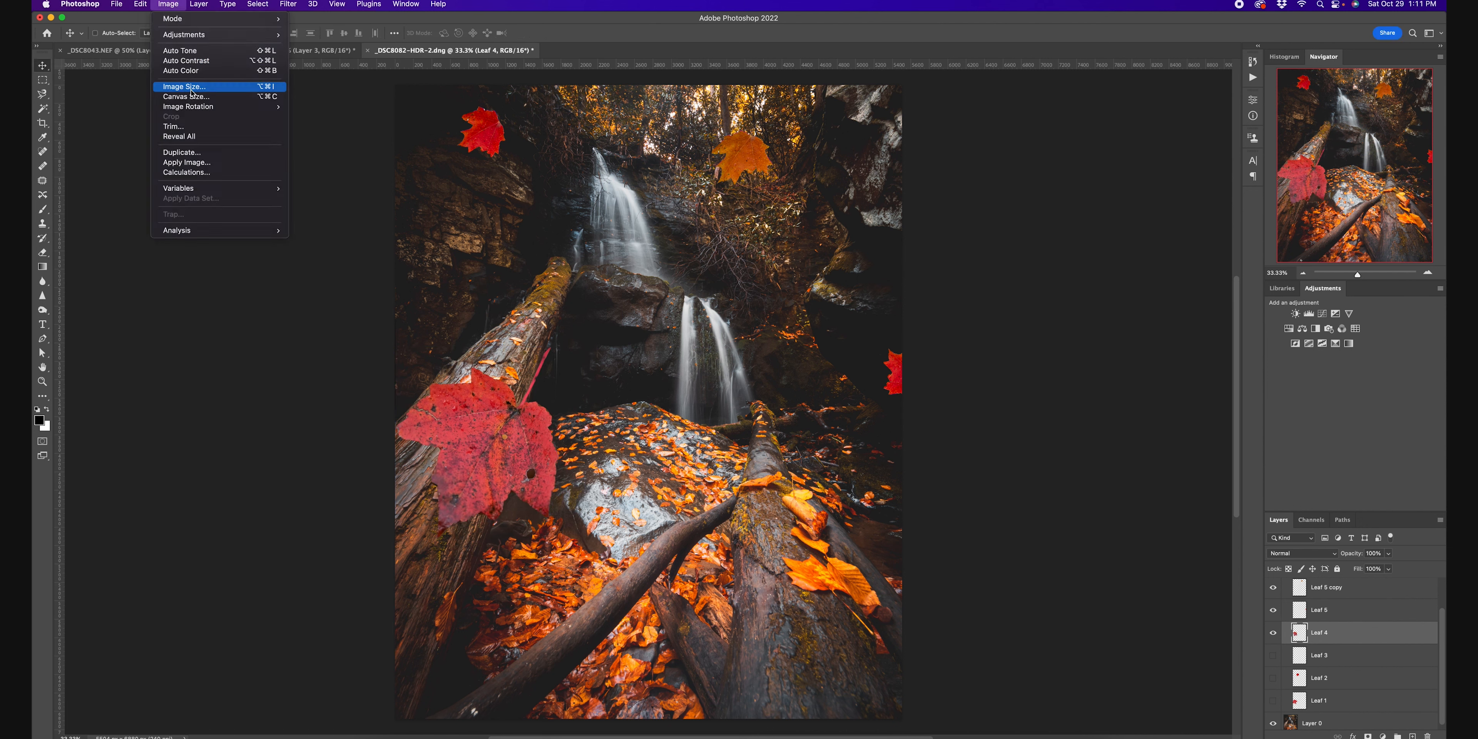
mouse_move(140, 4)
mouse_move(254, 248)
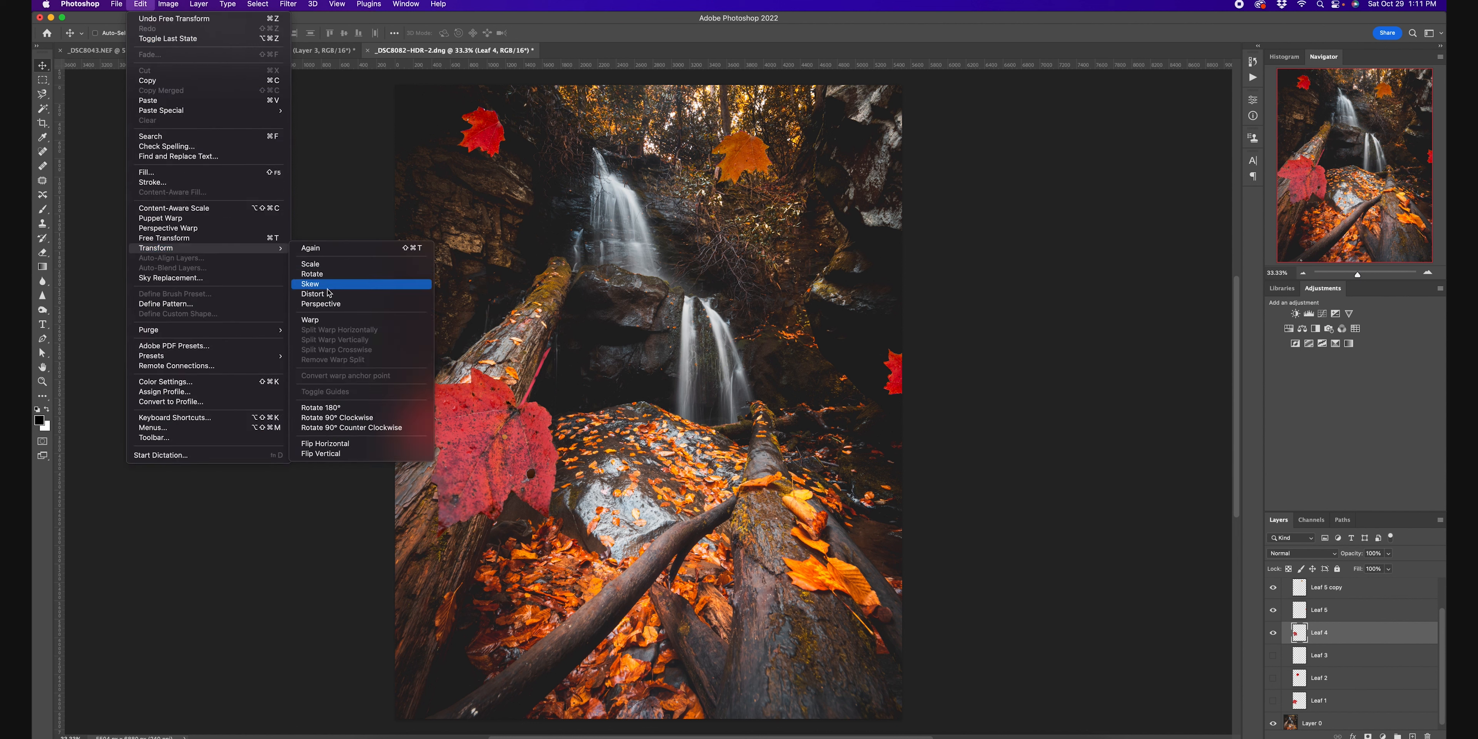
click(337, 303)
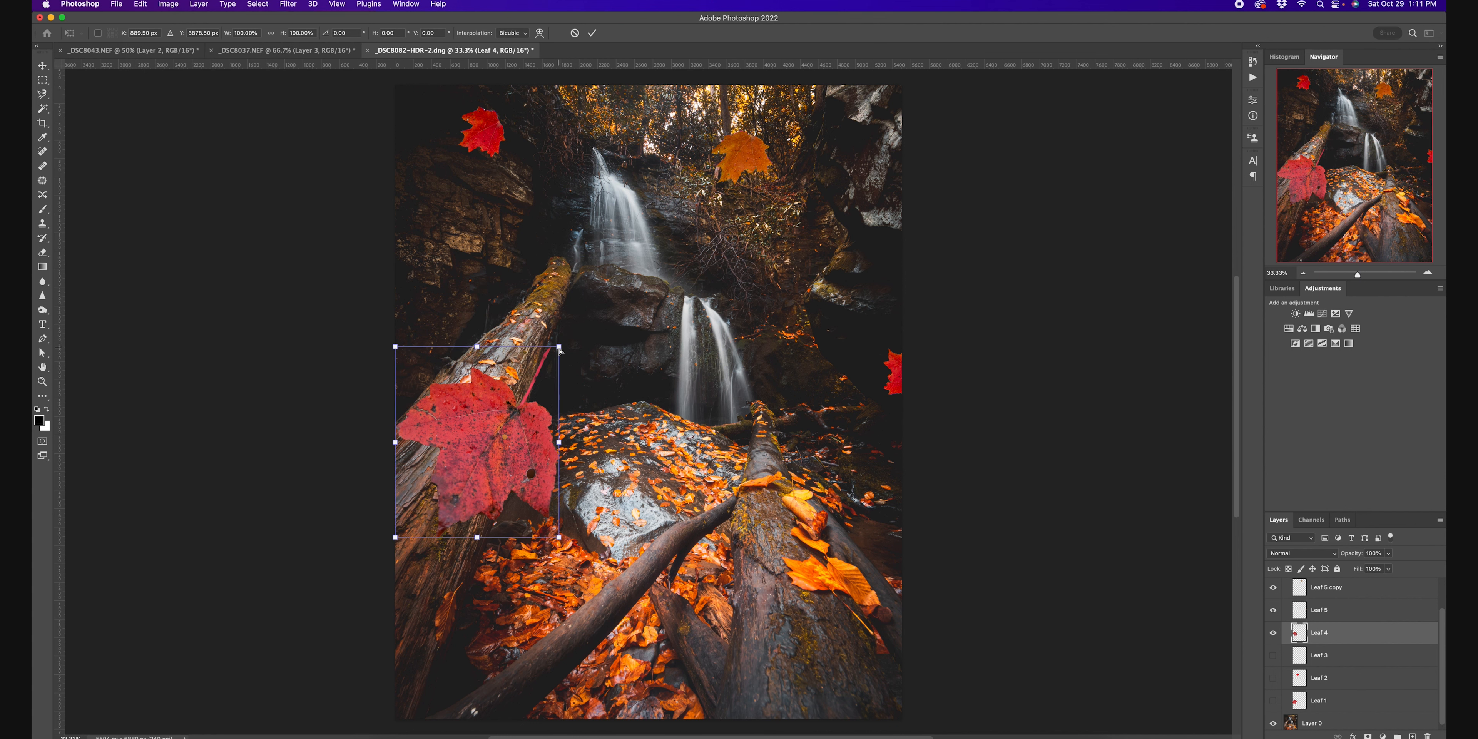
drag(560, 350, 559, 362)
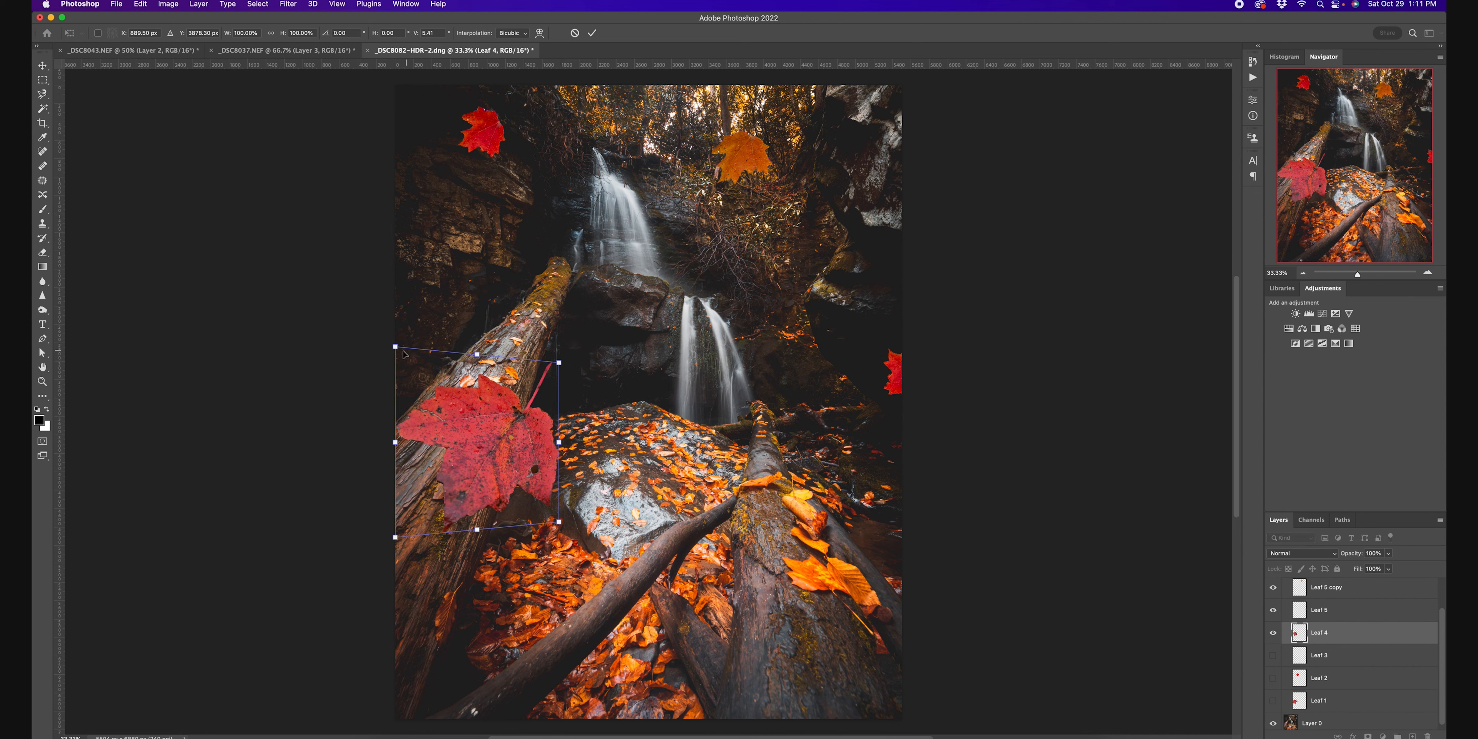
drag(395, 348, 419, 348)
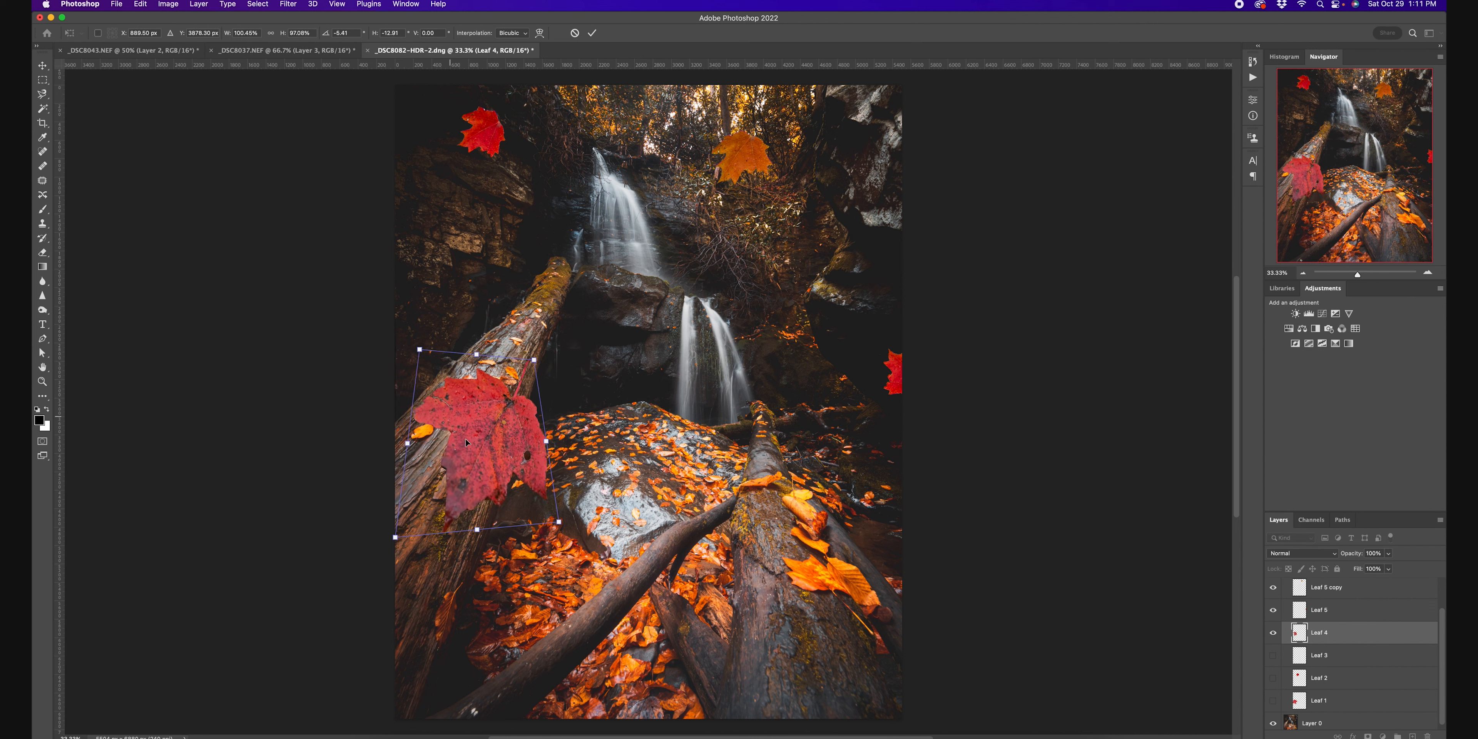
drag(501, 465, 451, 583)
key(Return)
Step: Rotate Leaf 4 about 30 degrees and move it toward the image's lower-left corner, partly outside the frame
key(ctrl+t)
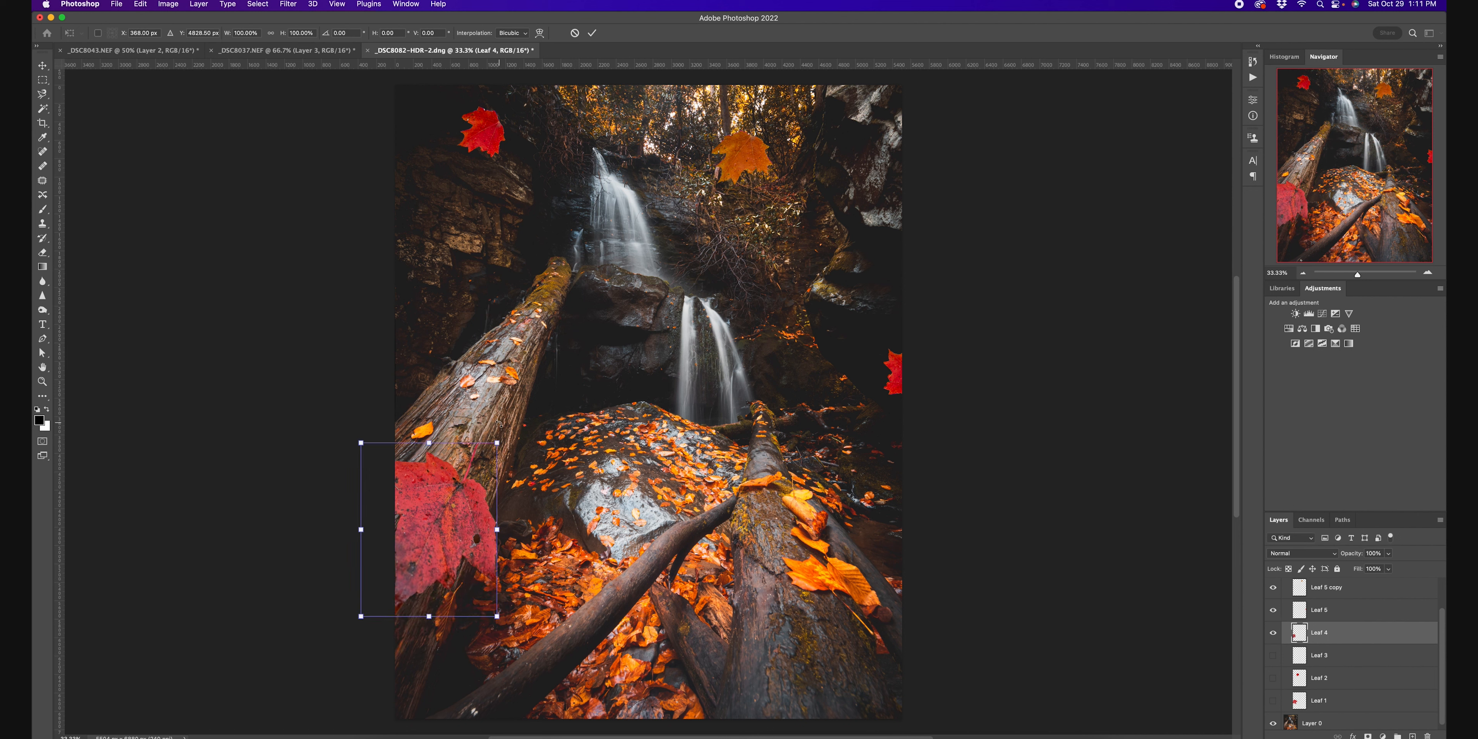
drag(502, 431, 533, 487)
drag(471, 519, 477, 570)
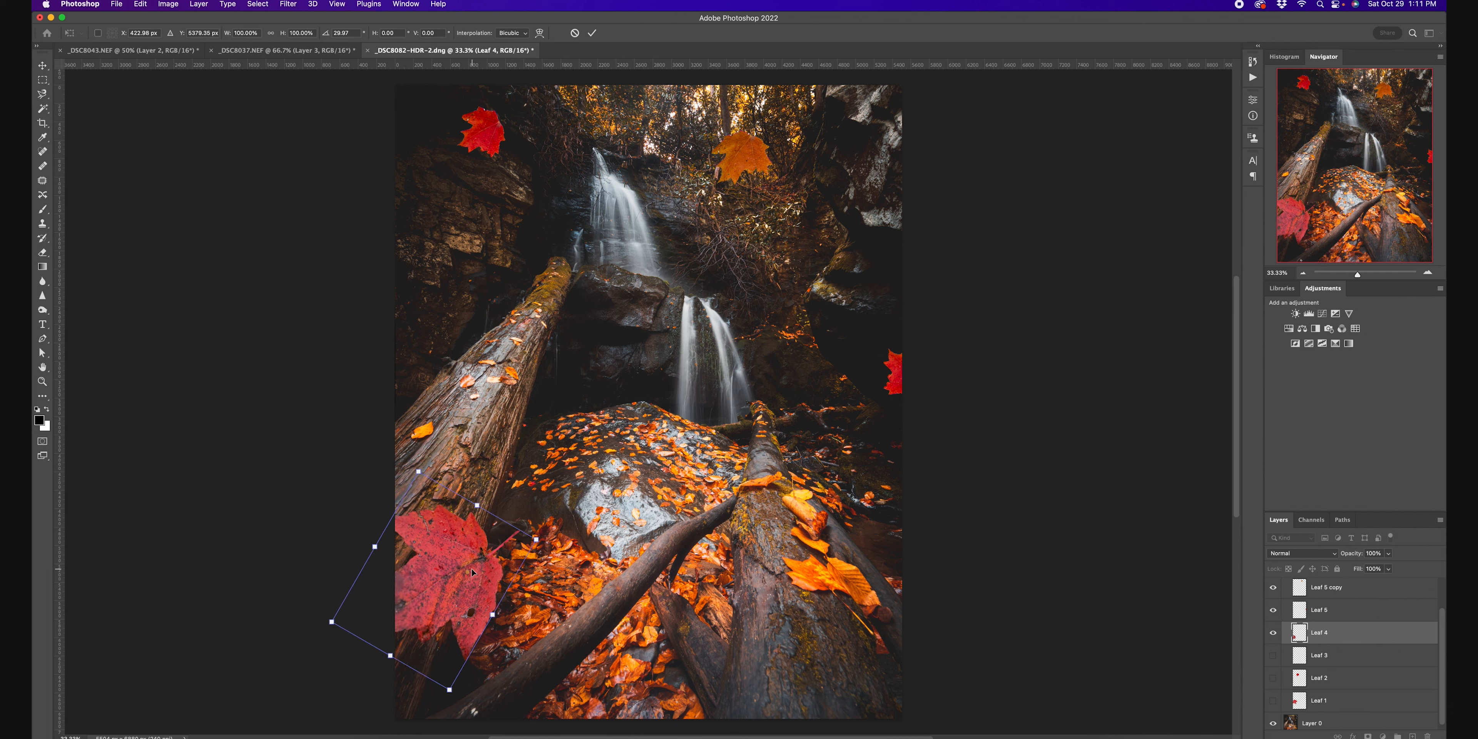
key(Return)
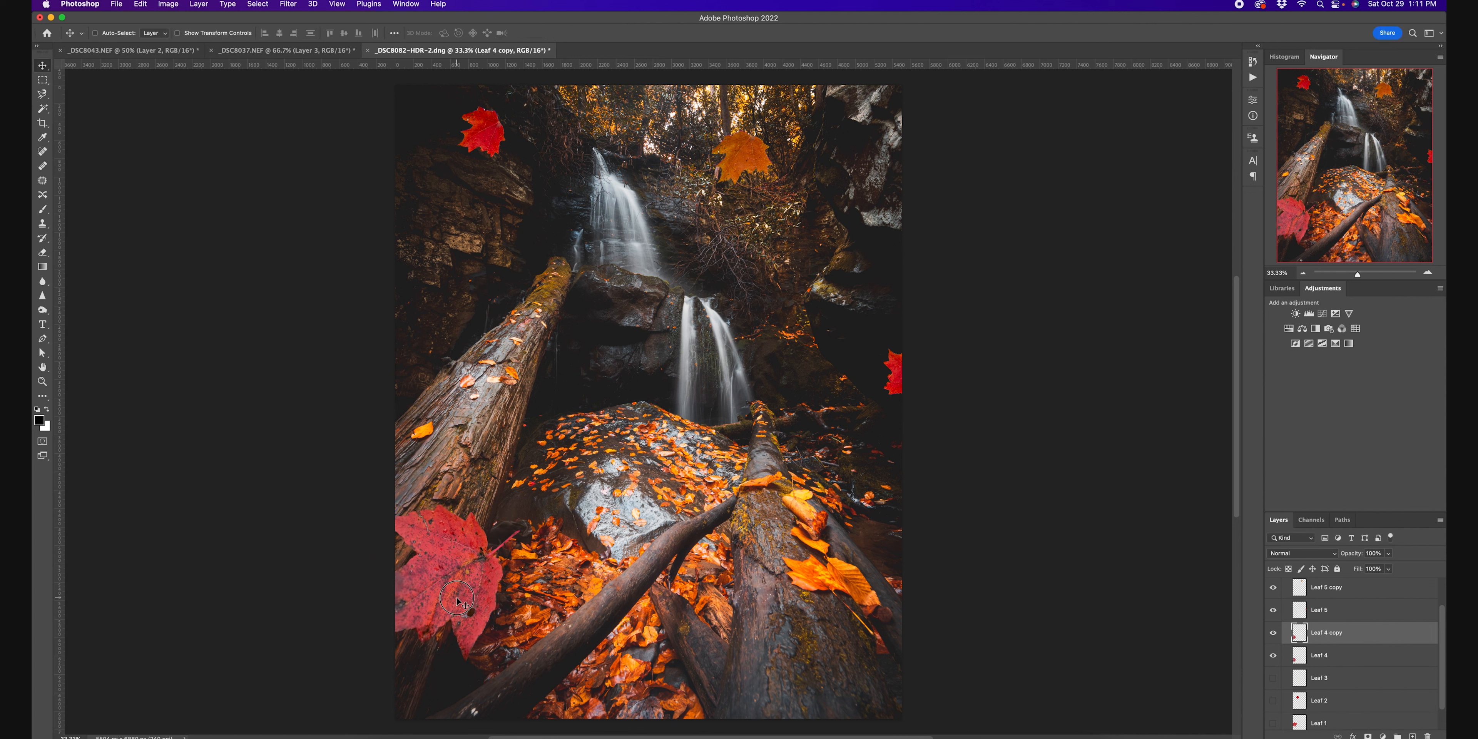
Step: Duplicate Leaf 4, scale the copy to about 21%, and place it over the dark rocks left of the lower waterfall
drag(468, 601, 747, 343)
key(super+t)
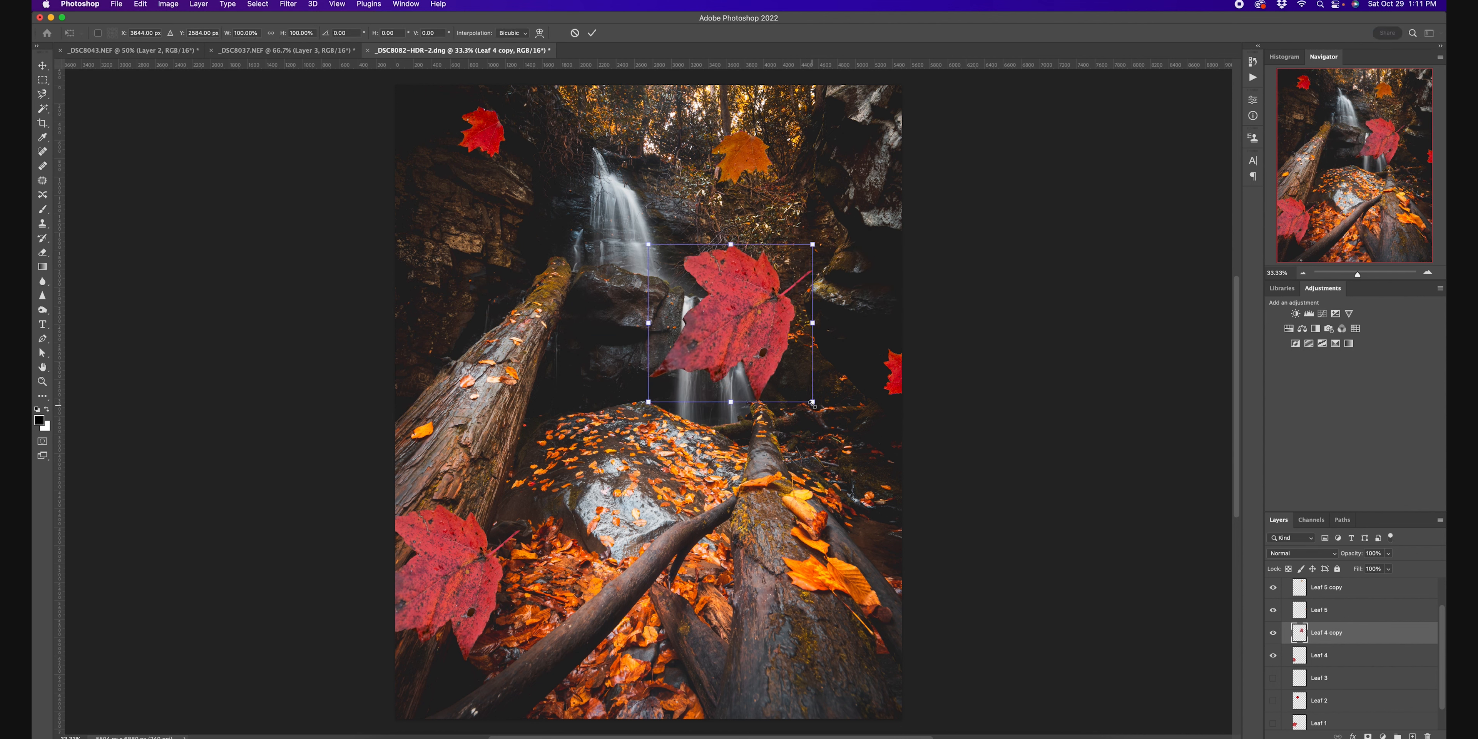
drag(812, 402, 610, 383)
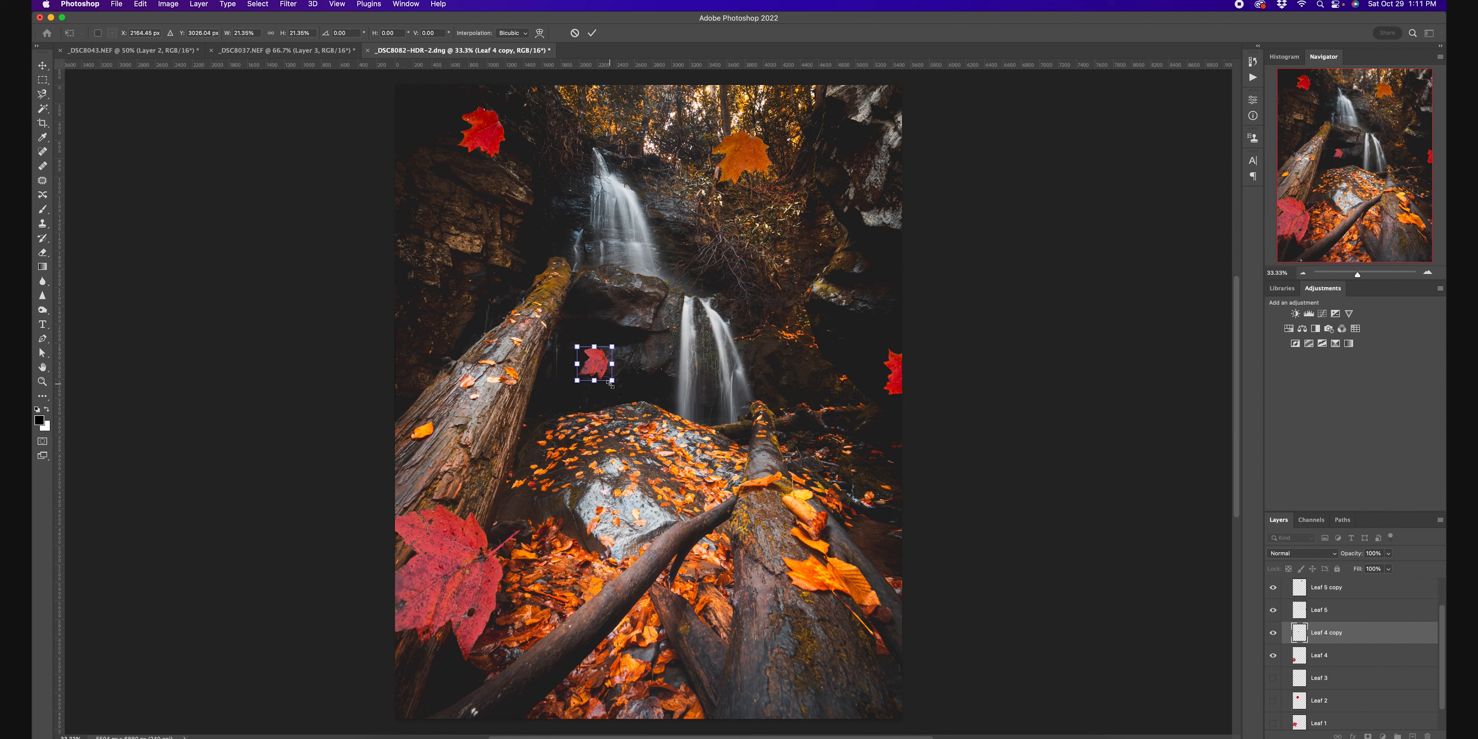
key(Return)
Step: Rotate the small Leaf 4 copy by about -97 degrees
key(super+t)
drag(620, 394, 619, 335)
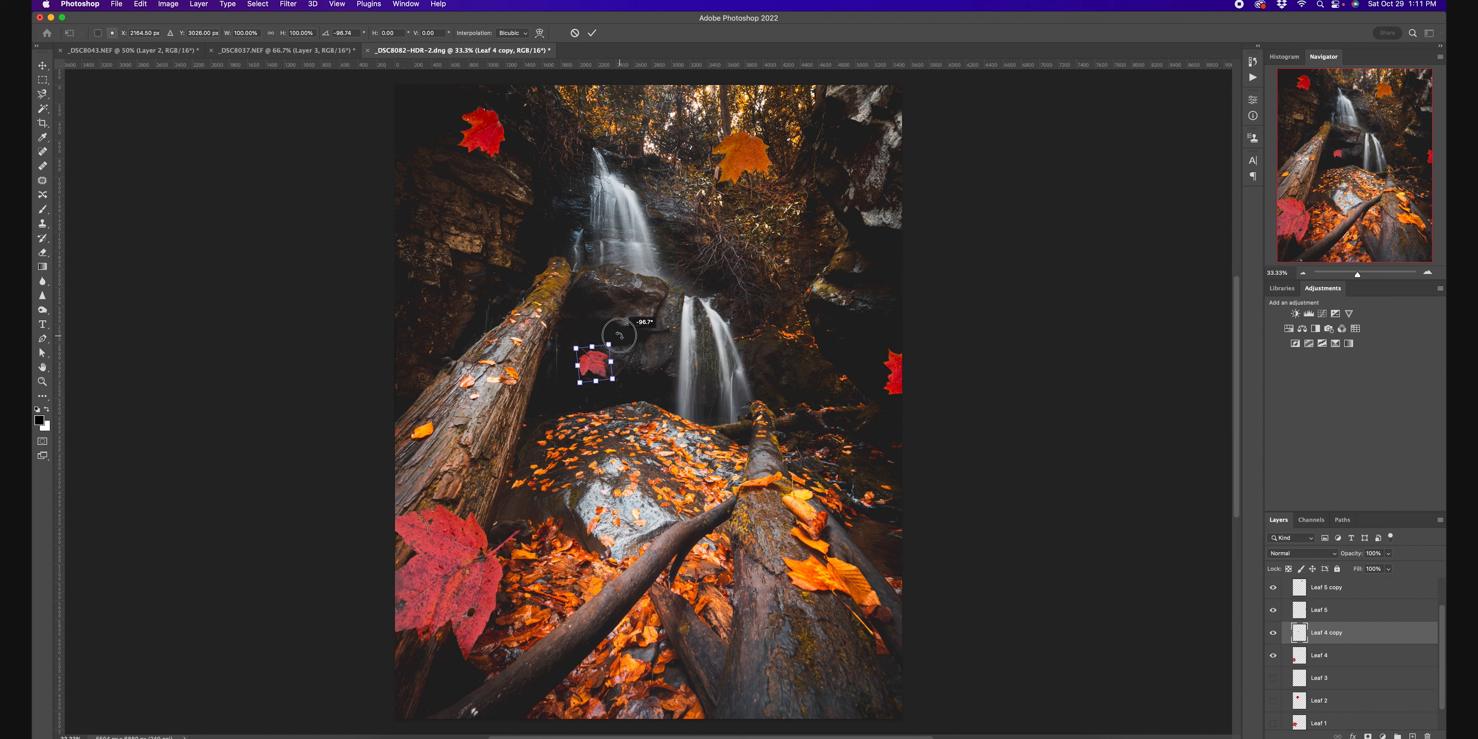
key(Return)
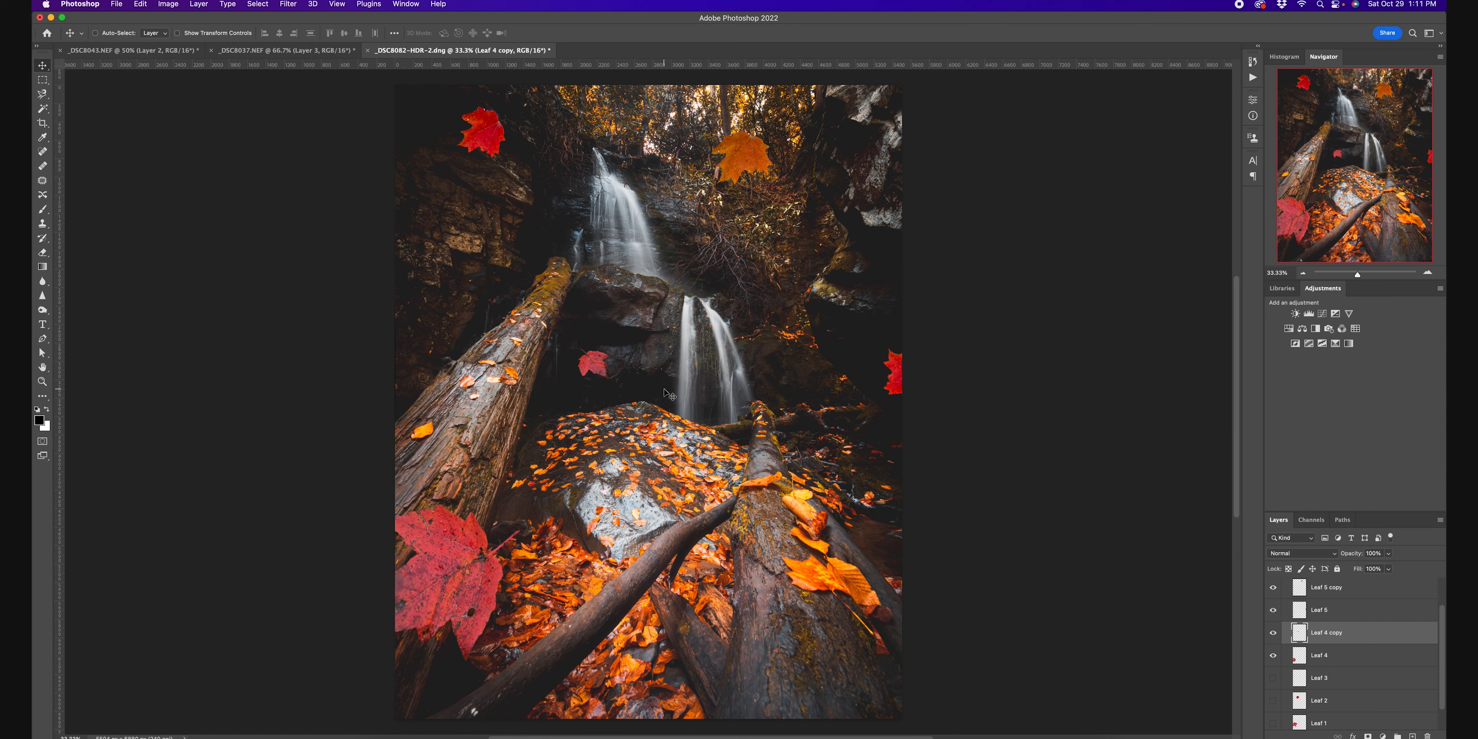
Step: Shift the small Leaf 4 copy's hue to about +28 with Hue/Saturation, turning it orange-brown
key(super+u)
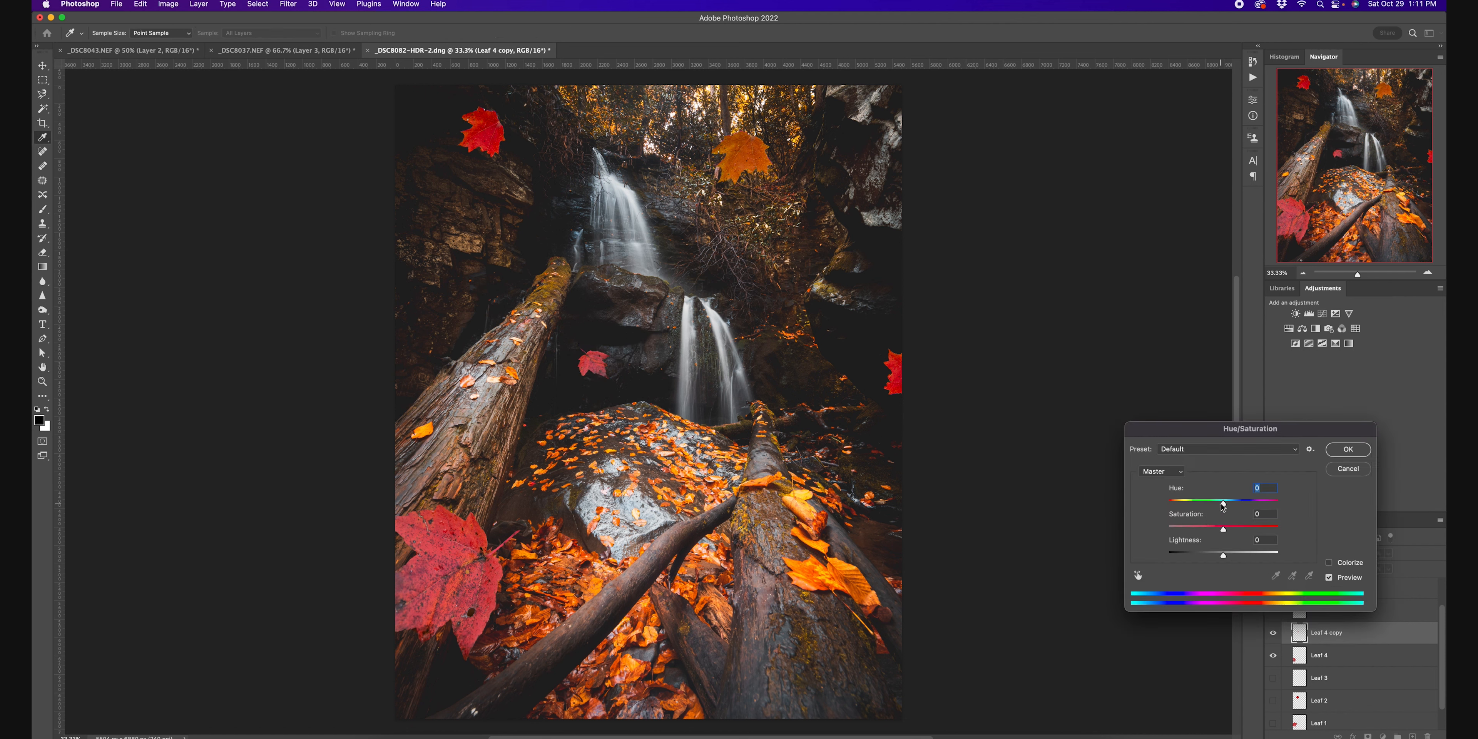
drag(1223, 506, 1215, 507)
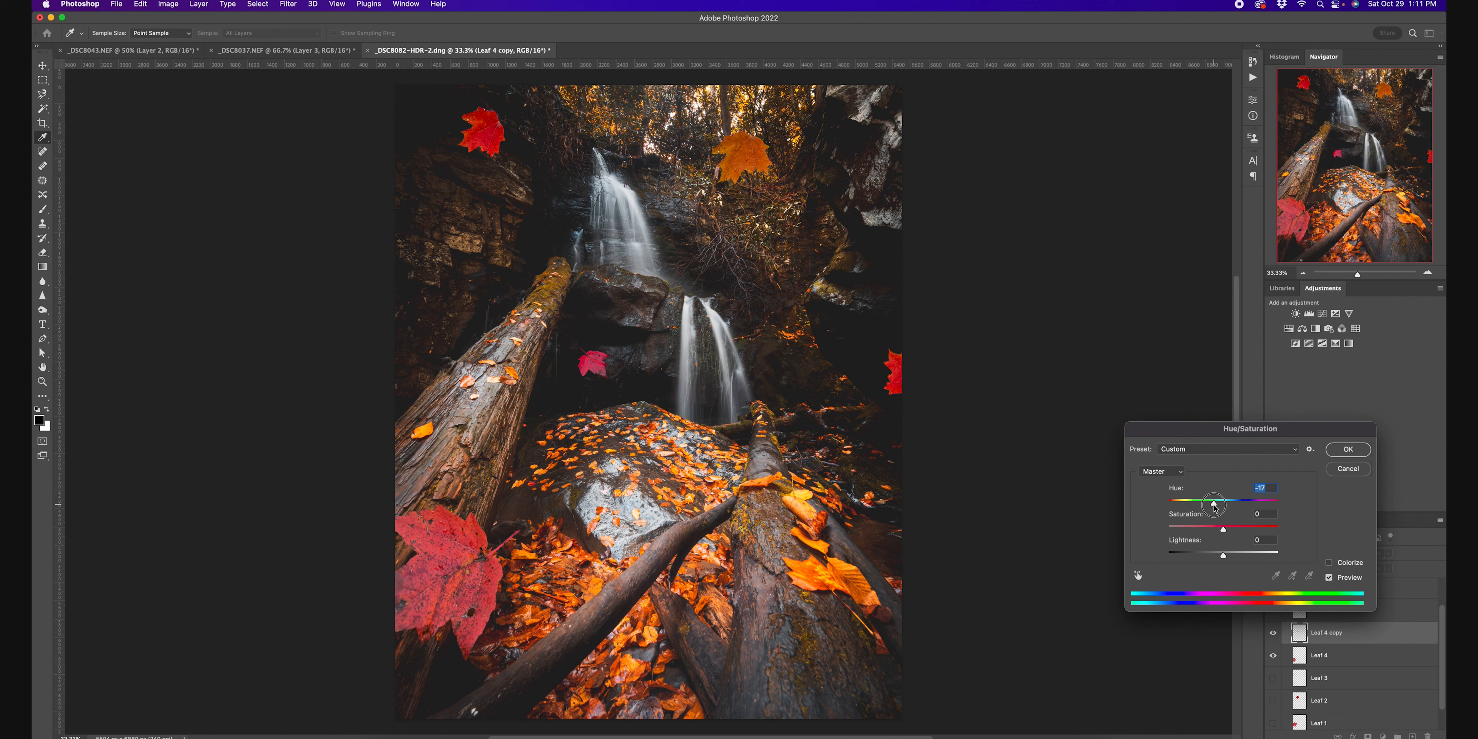
drag(1216, 507, 1239, 510)
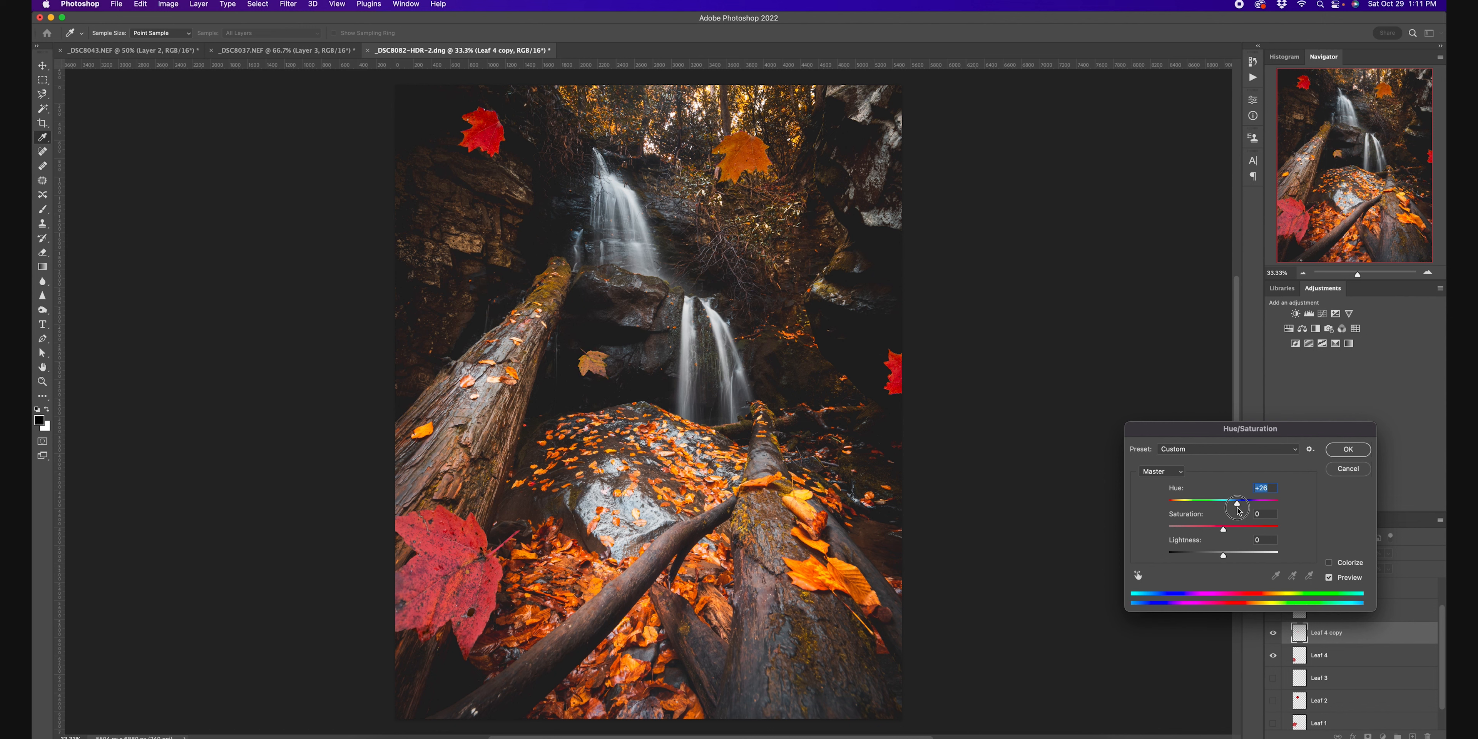
click(1348, 449)
Step: Show the Leaf 3 layer and nudge the small Leaf 4 copy slightly over the dark rocks
scroll(1365, 681, down, 1)
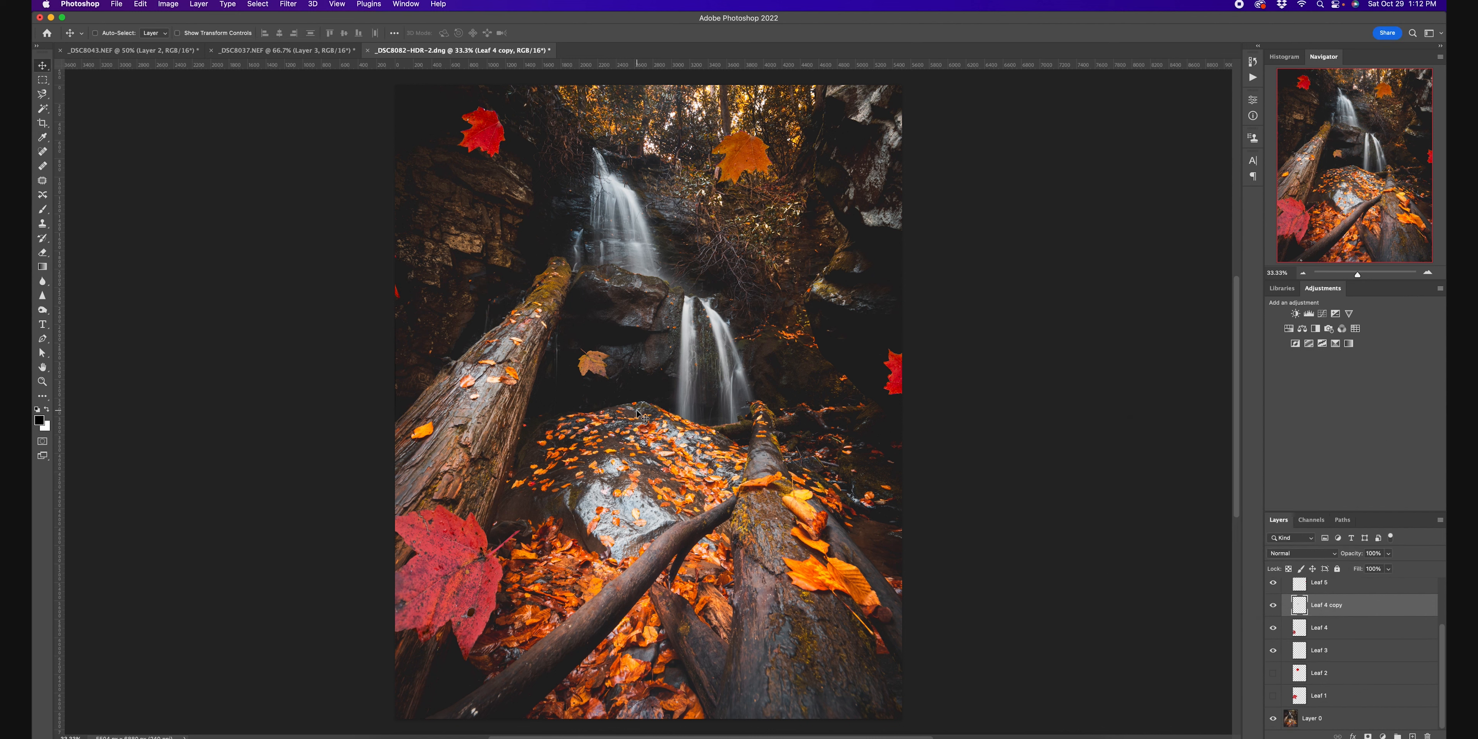
key(super+t)
drag(595, 365, 598, 370)
key(Return)
Step: Show Leaf 2, scale it to about 49%, and move it over the lower waterfall
click(1319, 673)
click(1273, 673)
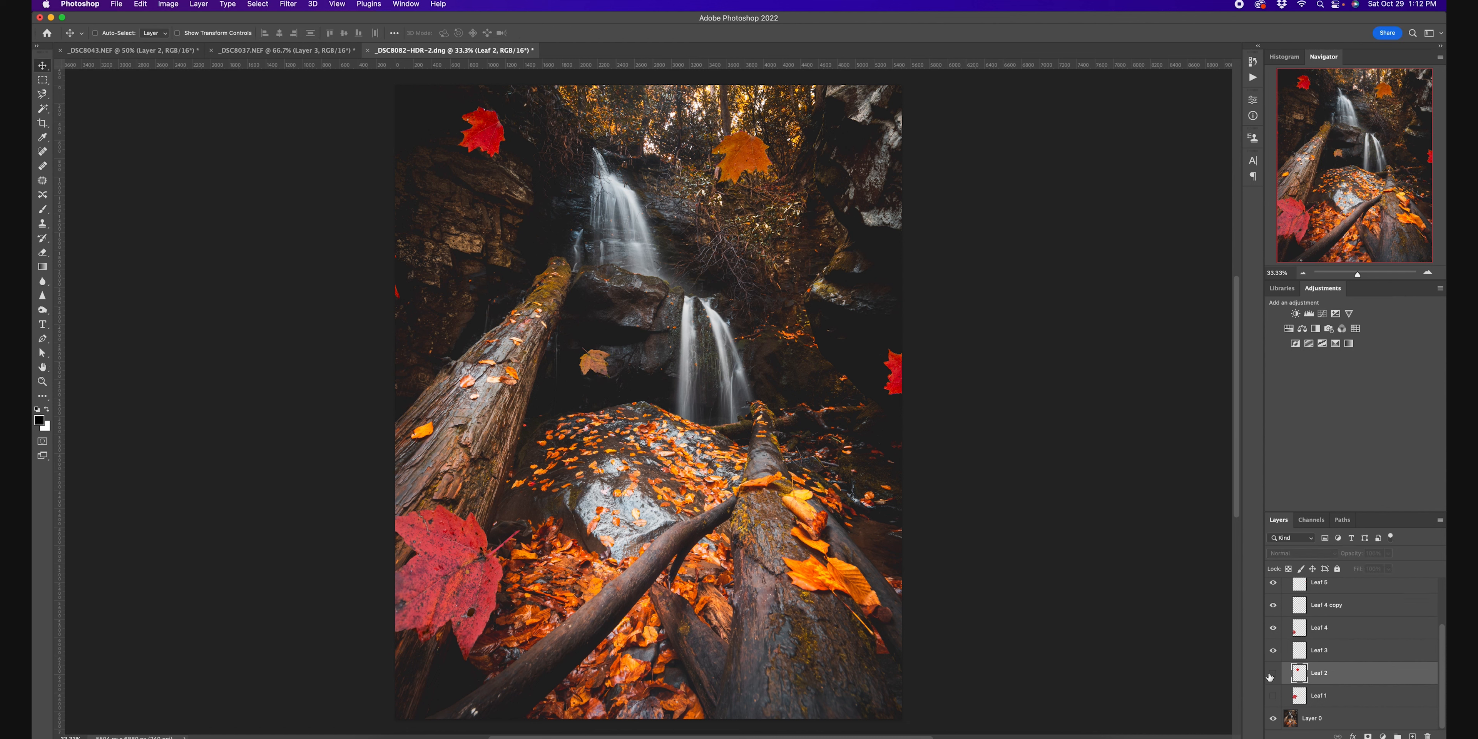
key(super+t)
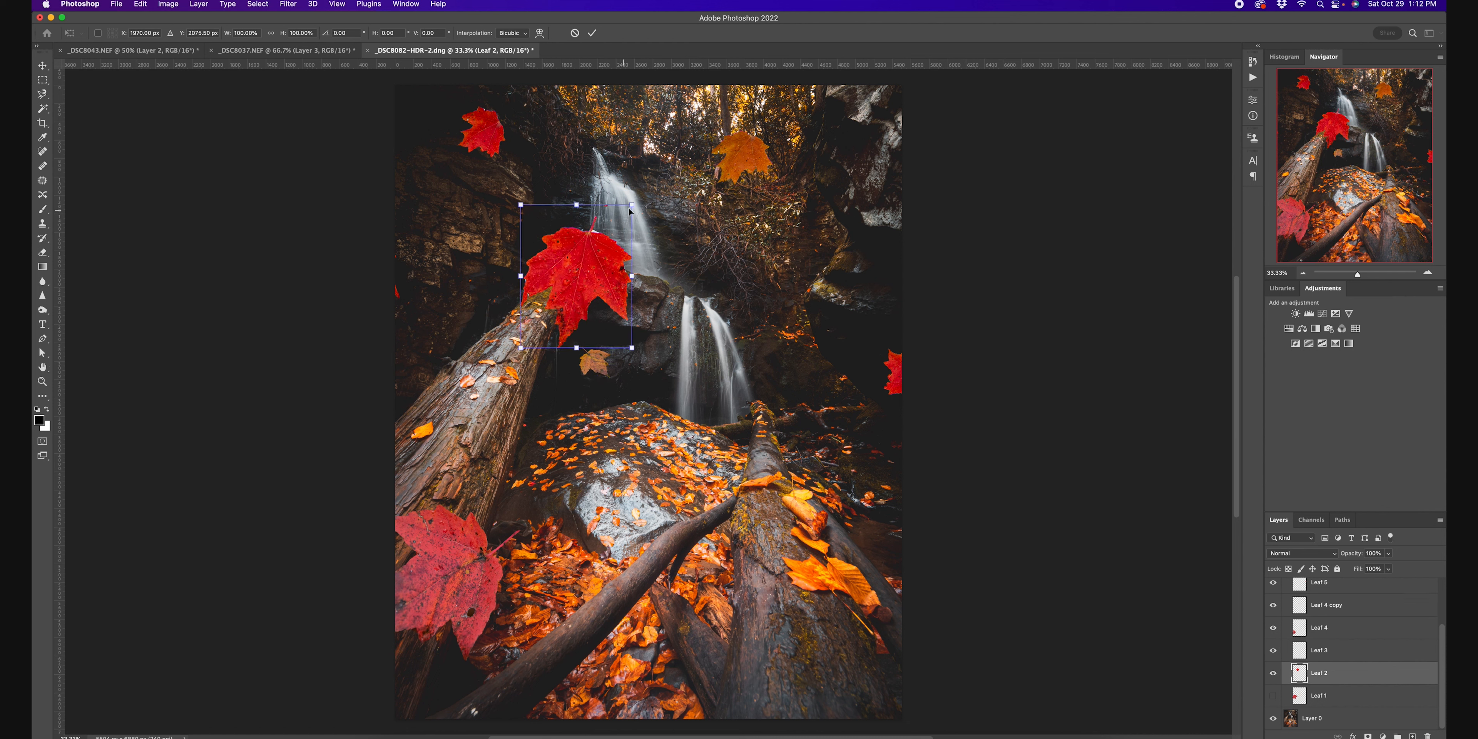
drag(629, 211, 579, 277)
drag(645, 338, 743, 370)
Step: Apply a Perspective transform to Leaf 2, narrowing its top and widening its base, and move it just right of the lower waterfall
click(140, 5)
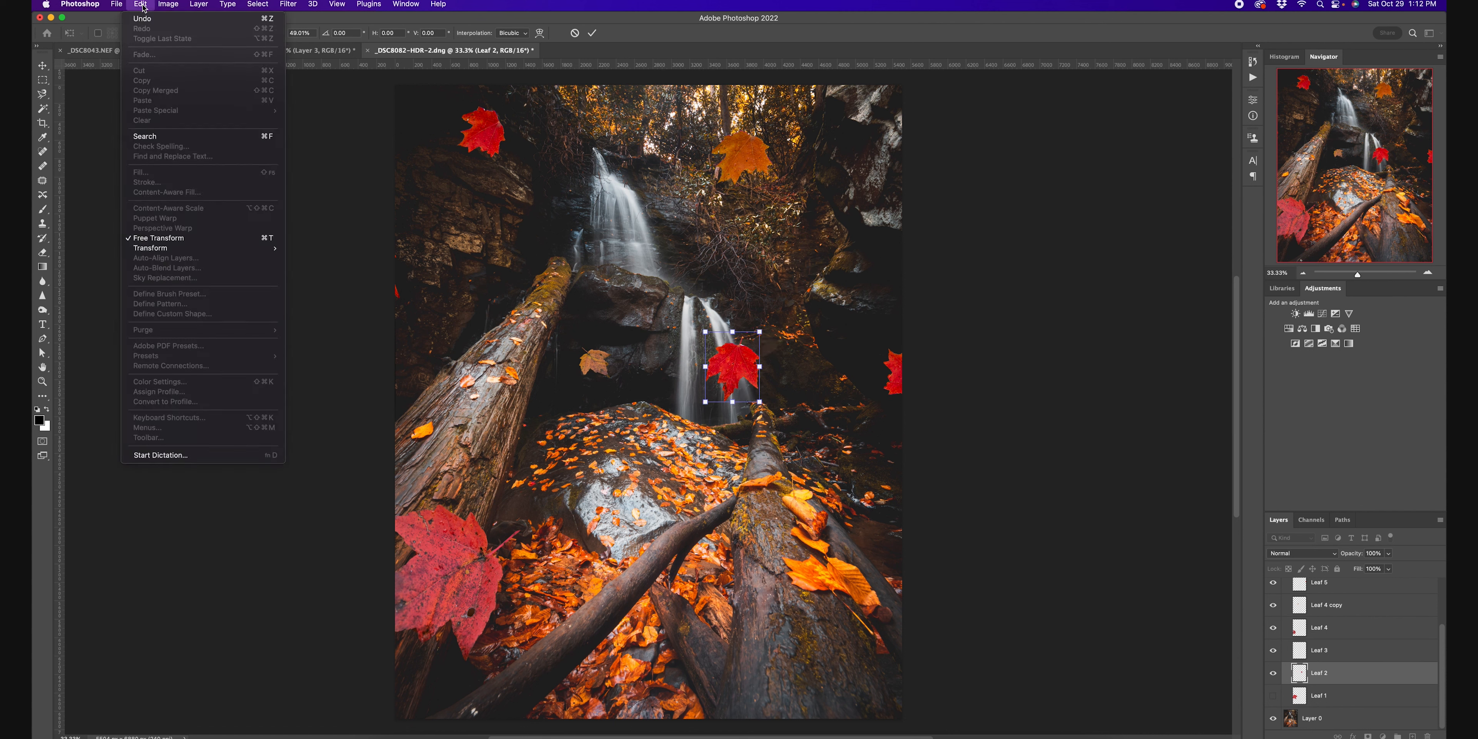
mouse_move(183, 248)
click(325, 305)
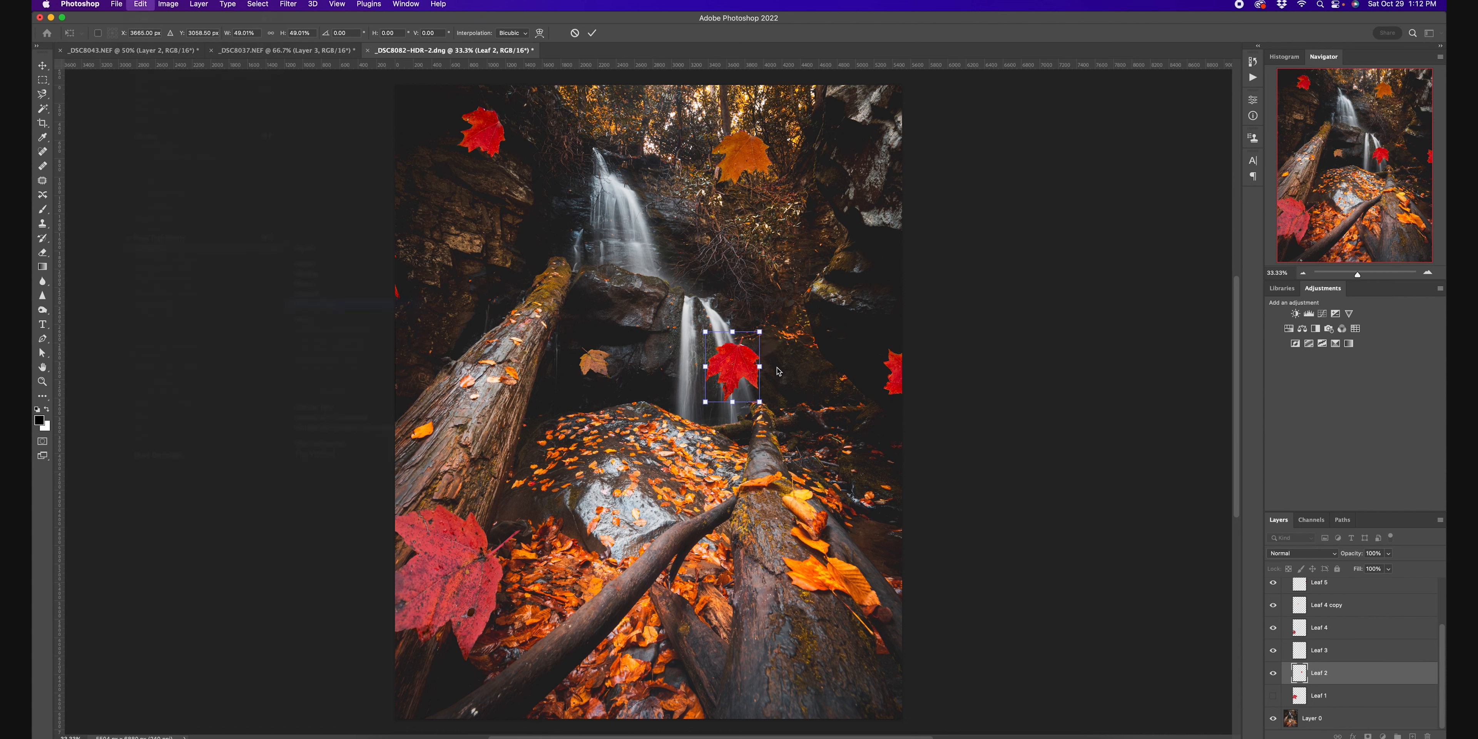
drag(760, 332, 749, 331)
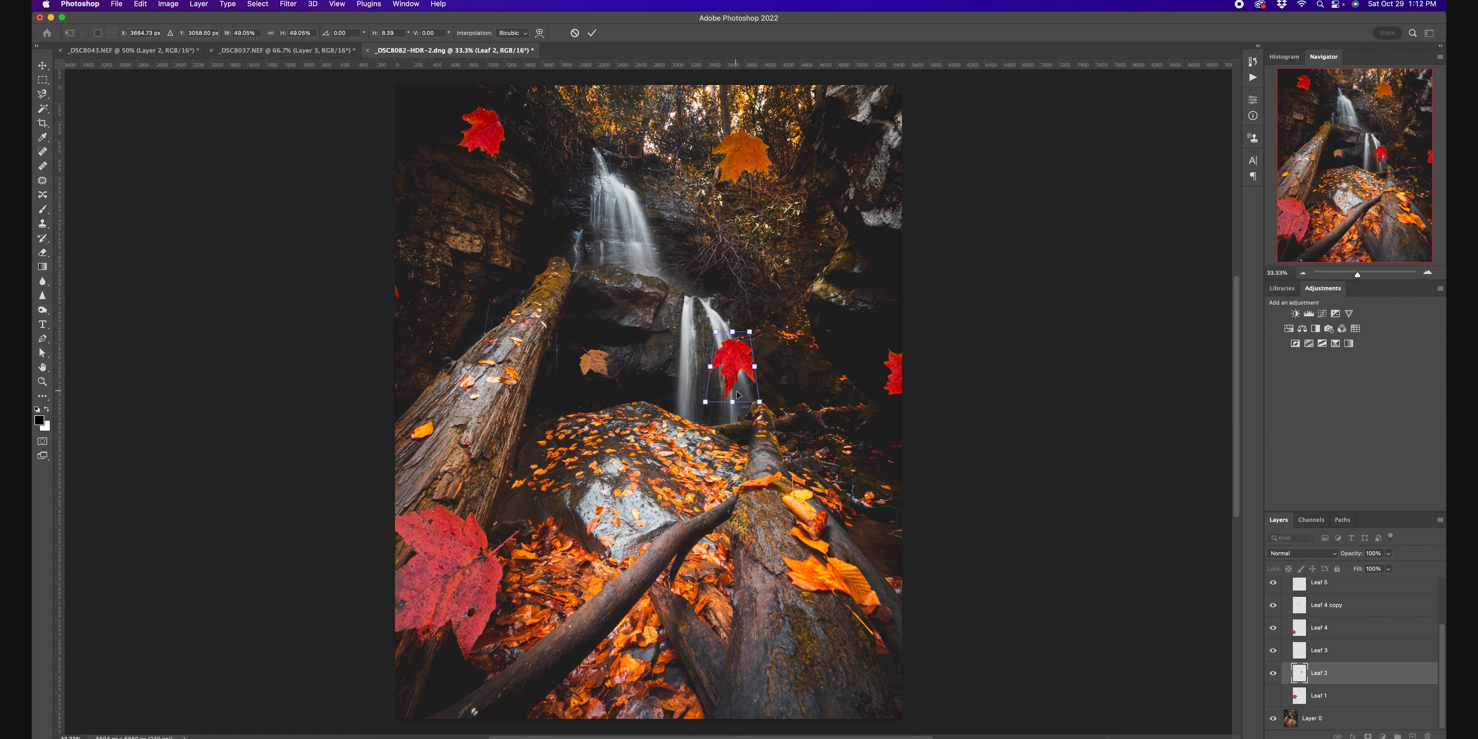
mouse_move(760, 402)
mouse_down()
mouse_move(803, 402)
mouse_move(773, 401)
mouse_up()
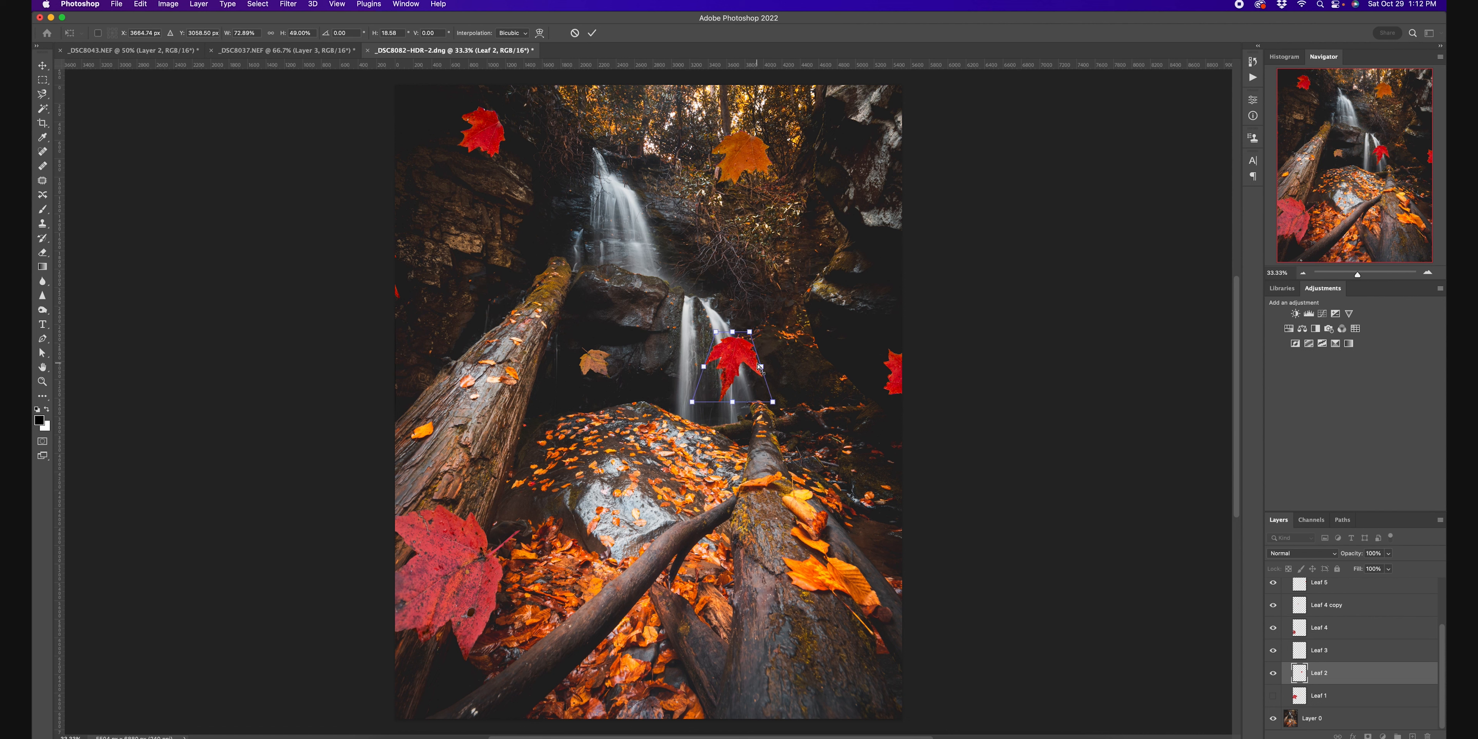
drag(753, 336, 776, 360)
key(Return)
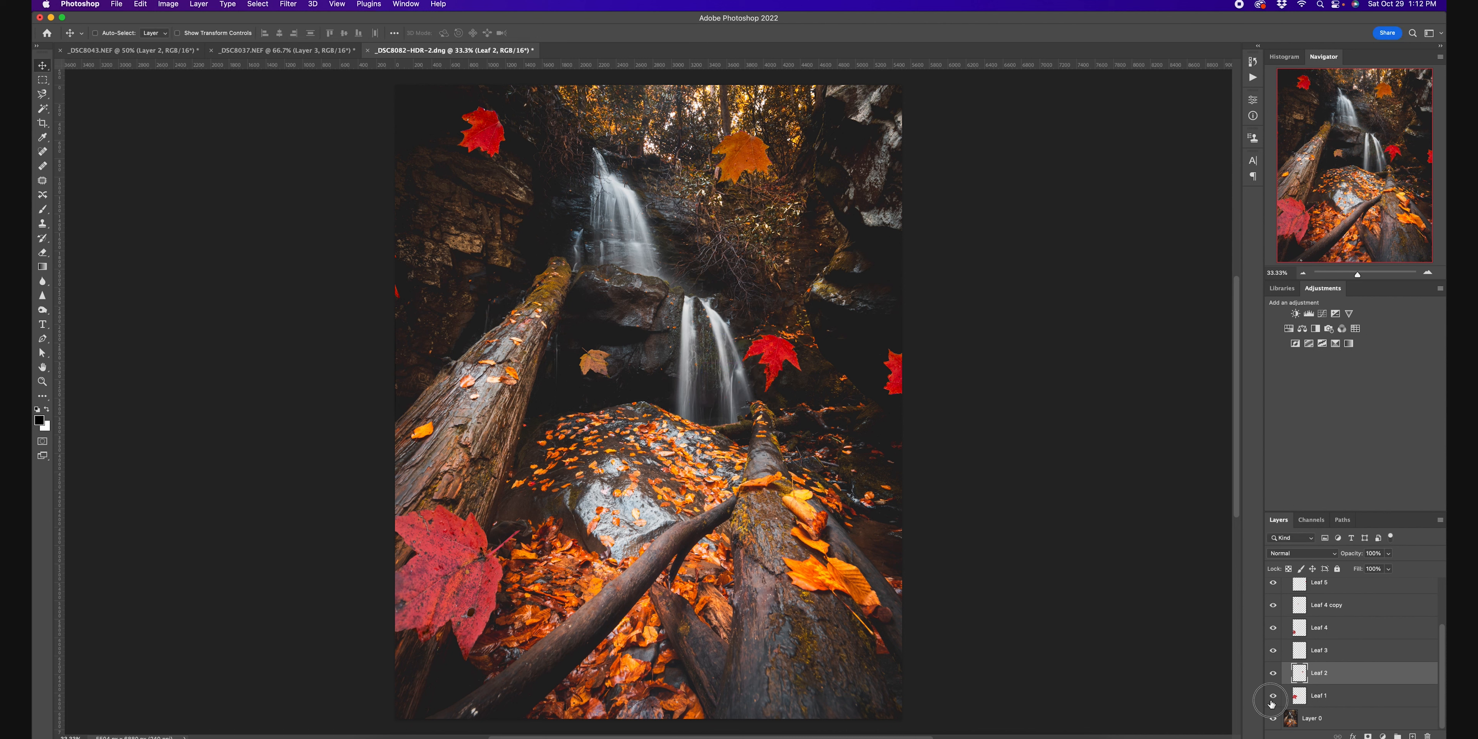
Step: Show Leaf 1, scale it to about 54%, and rotate and place it over the log in the image's lower-right area
click(1272, 696)
mouse_move(488, 397)
mouse_down()
mouse_move(552, 425)
mouse_move(488, 405)
mouse_move(481, 418)
mouse_up()
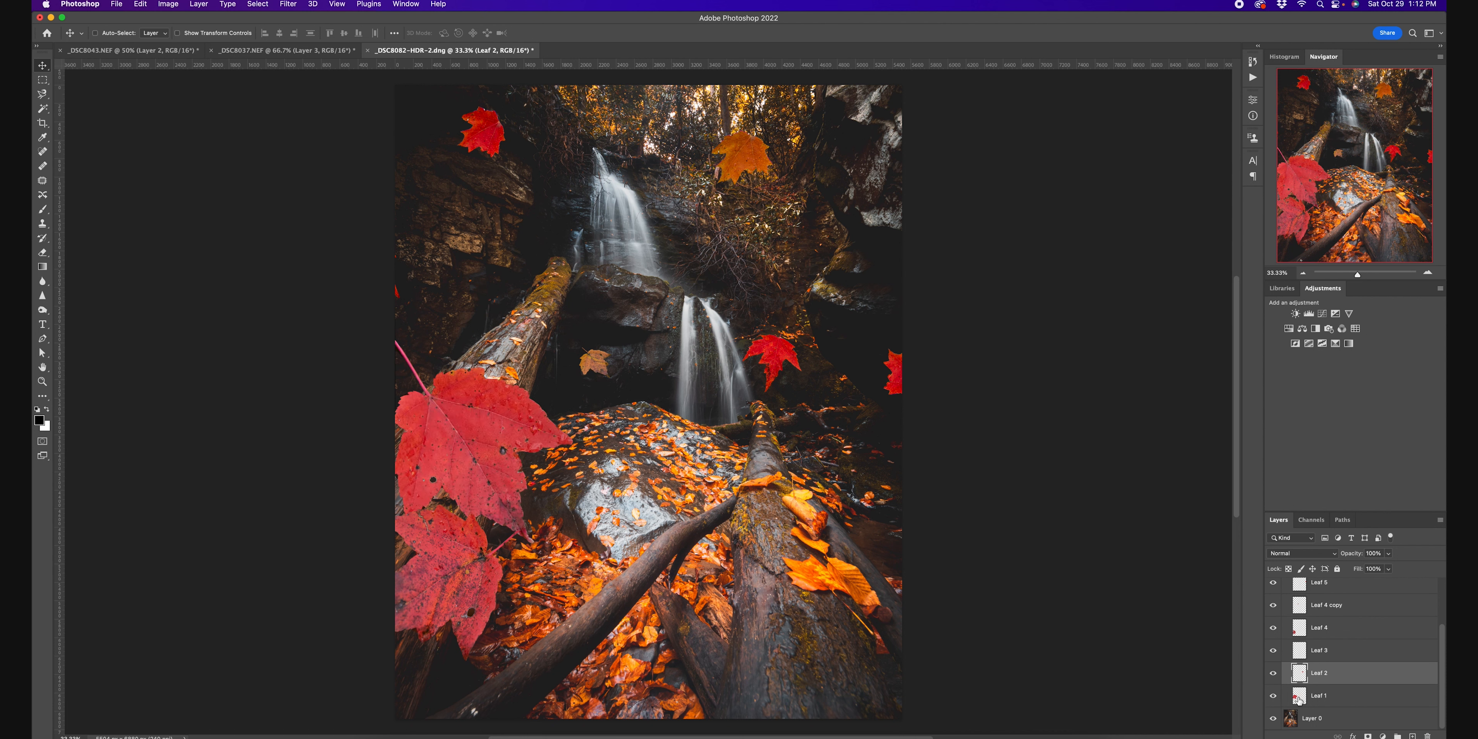
click(1337, 703)
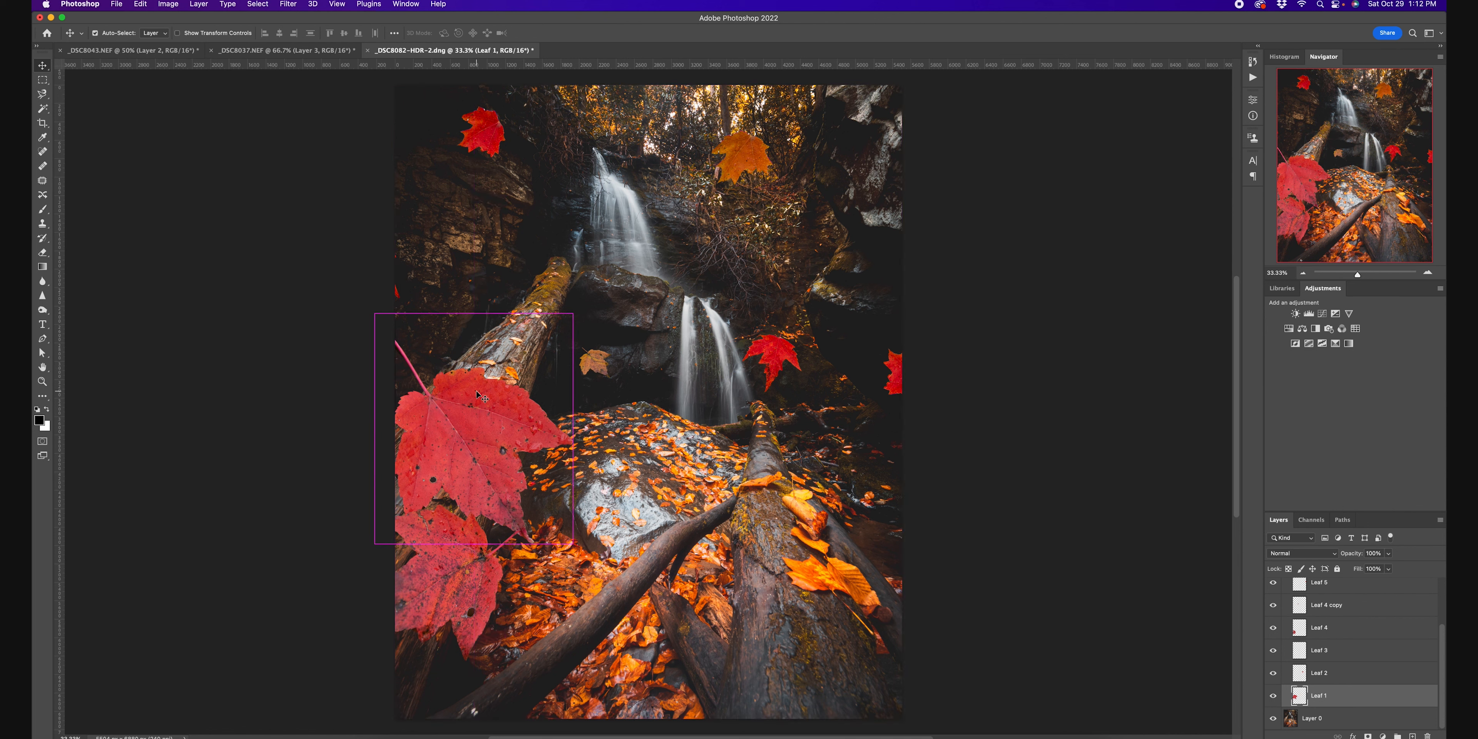
key(ctrl+t)
drag(569, 334, 711, 399)
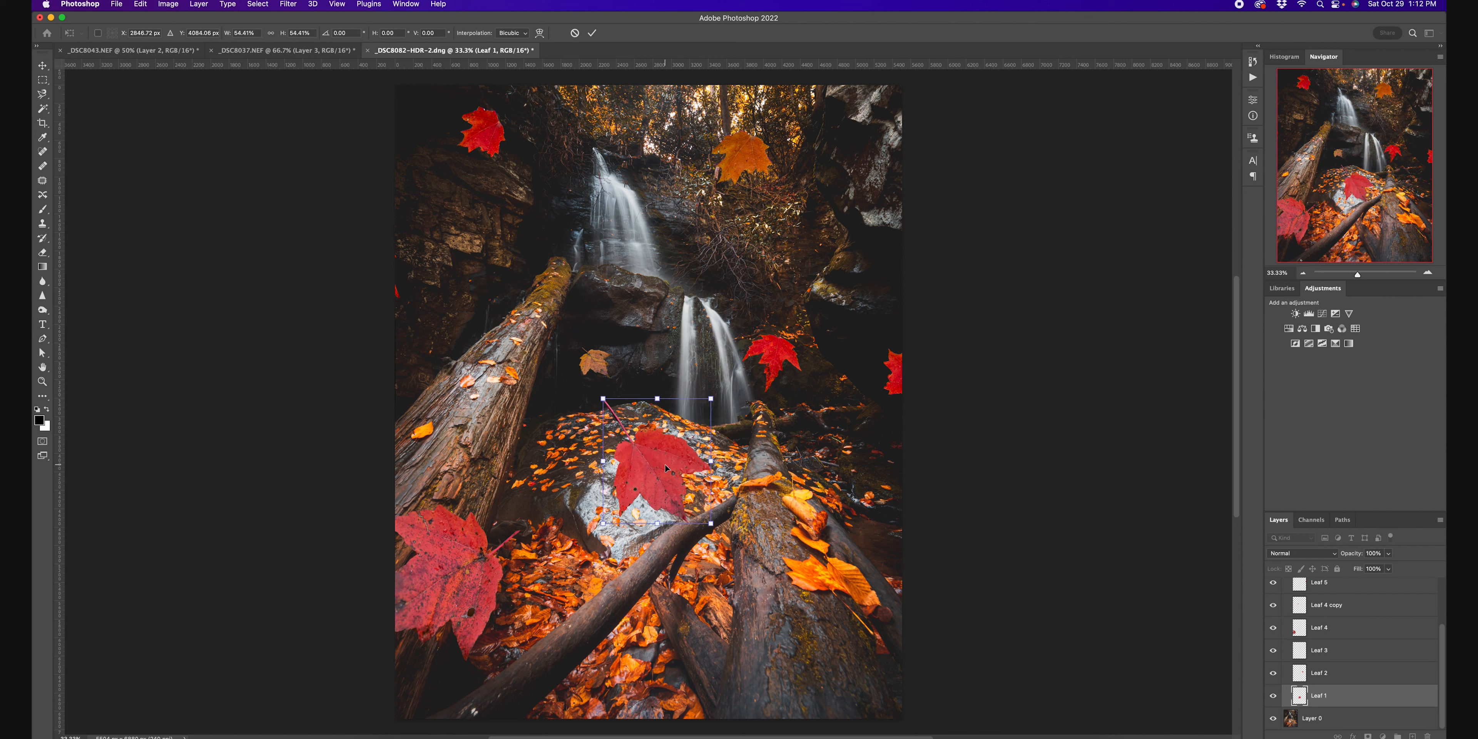
drag(666, 468, 871, 500)
drag(950, 423, 807, 645)
key(Return)
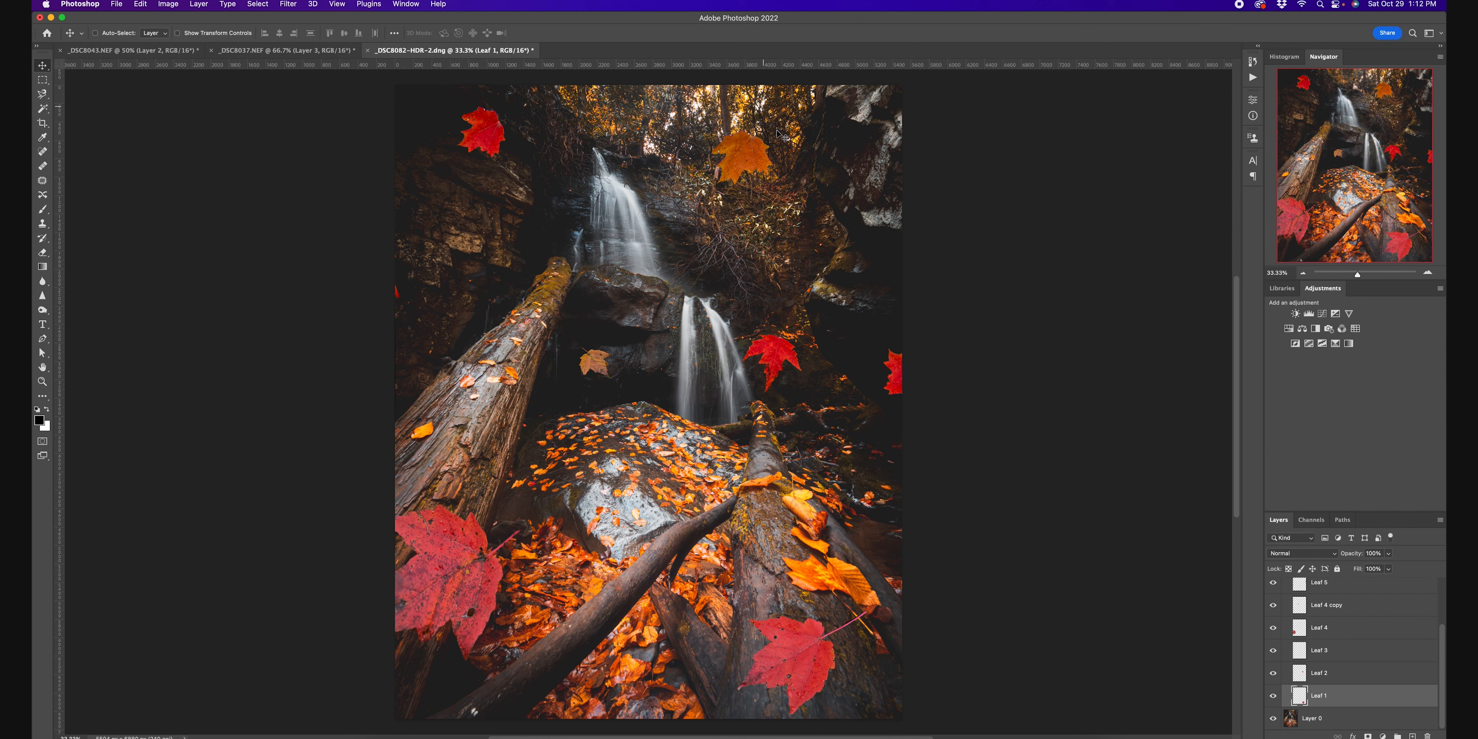
Step: Apply a Gaussian Blur with a radius of about 22 pixels to the large foreground leaf on the Leaf 4 layer
scroll(1354, 700, up, 2)
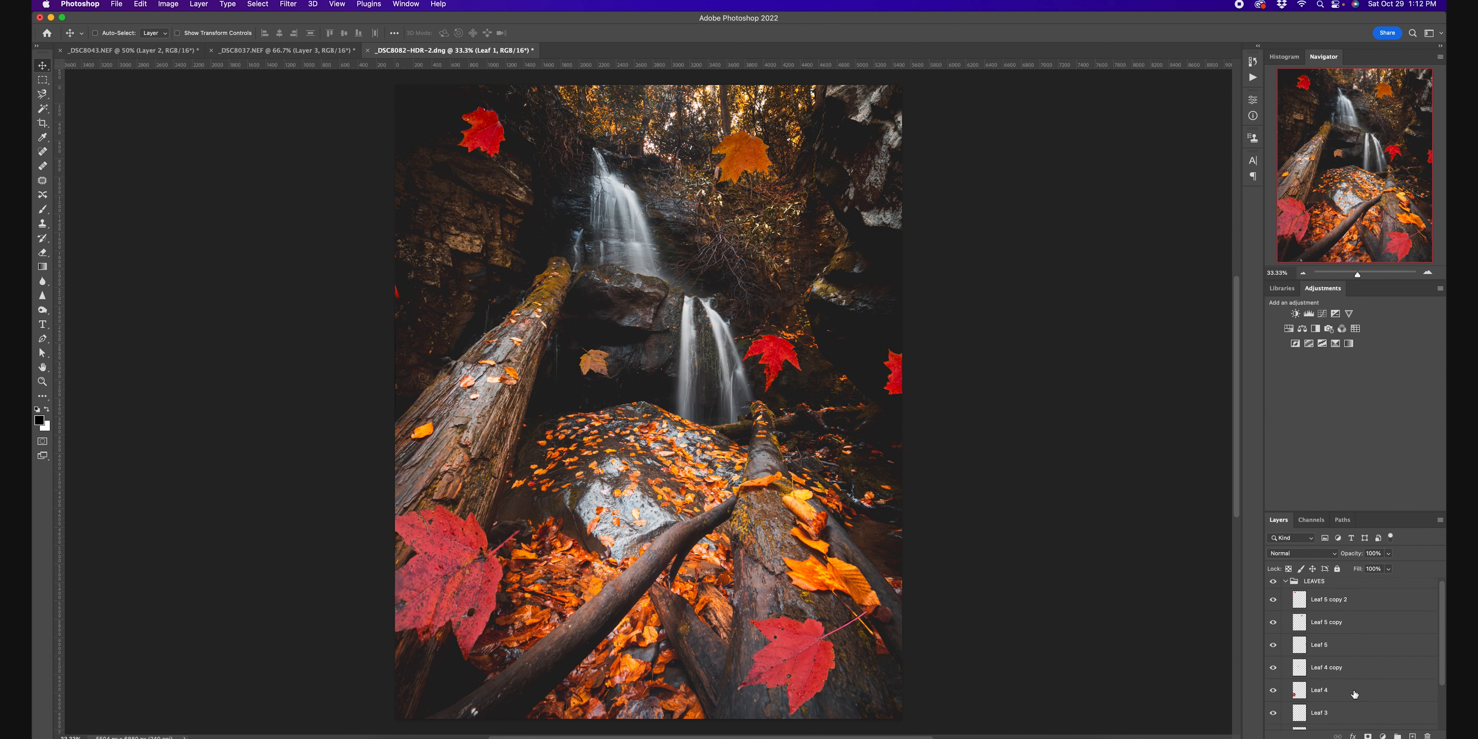
scroll(1353, 702, up, 2)
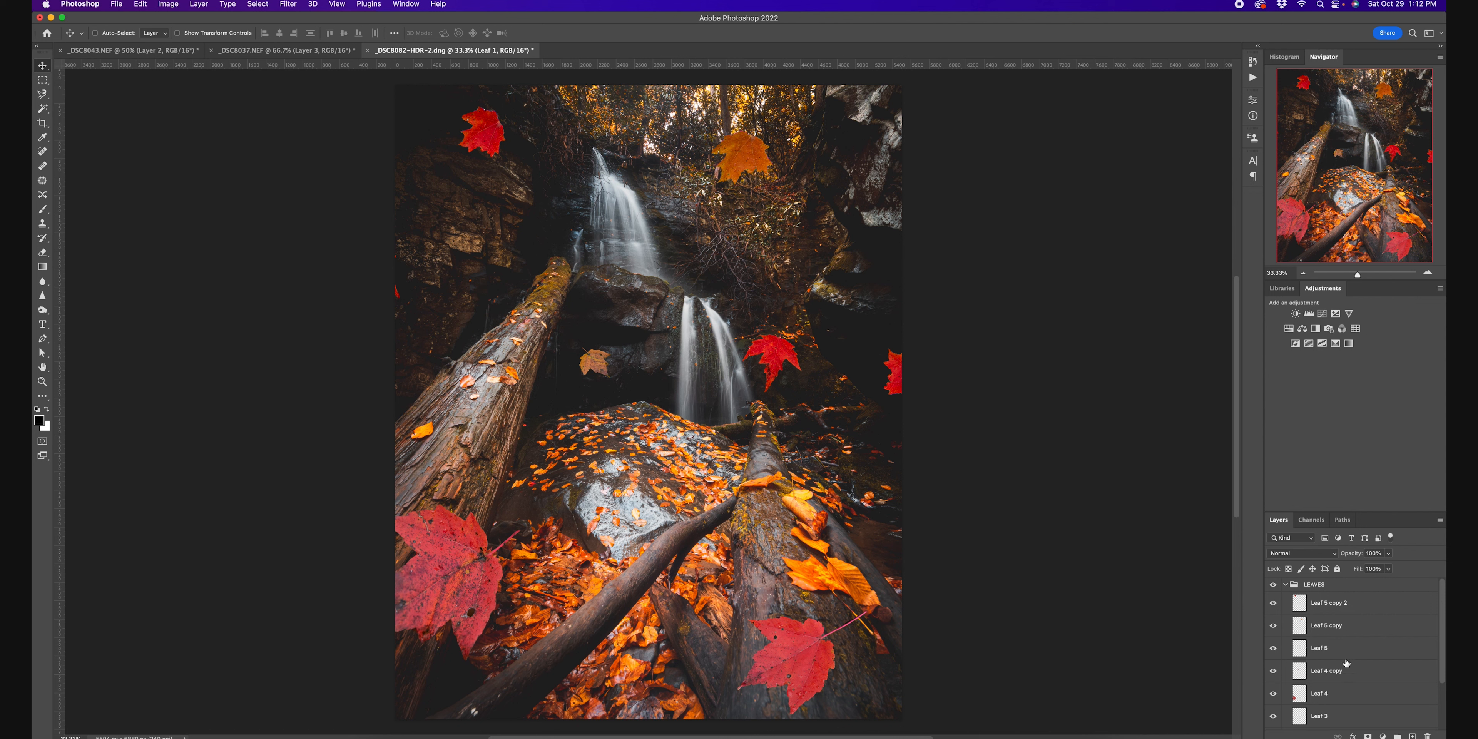
click(1358, 606)
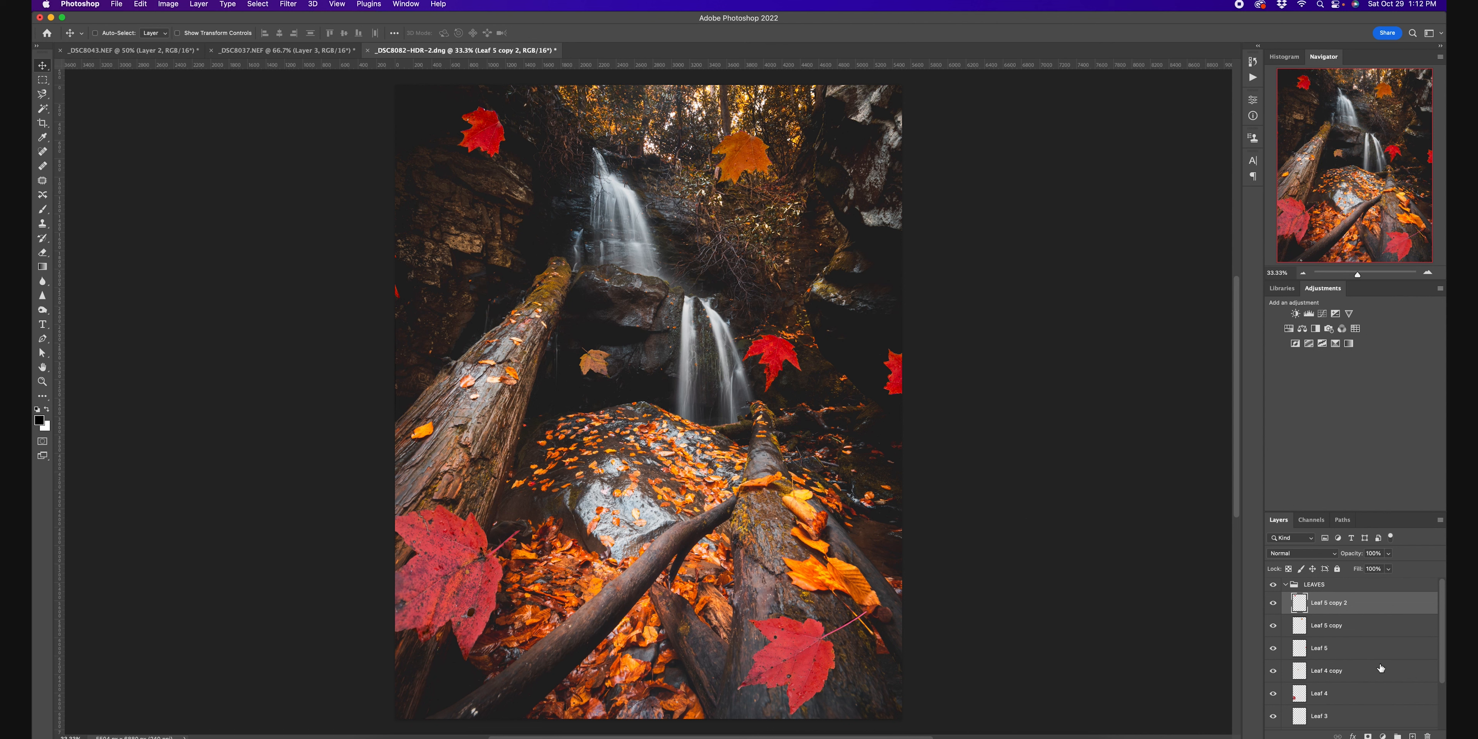
scroll(1375, 673, down, 4)
click(1348, 629)
click(1273, 627)
click(1273, 627)
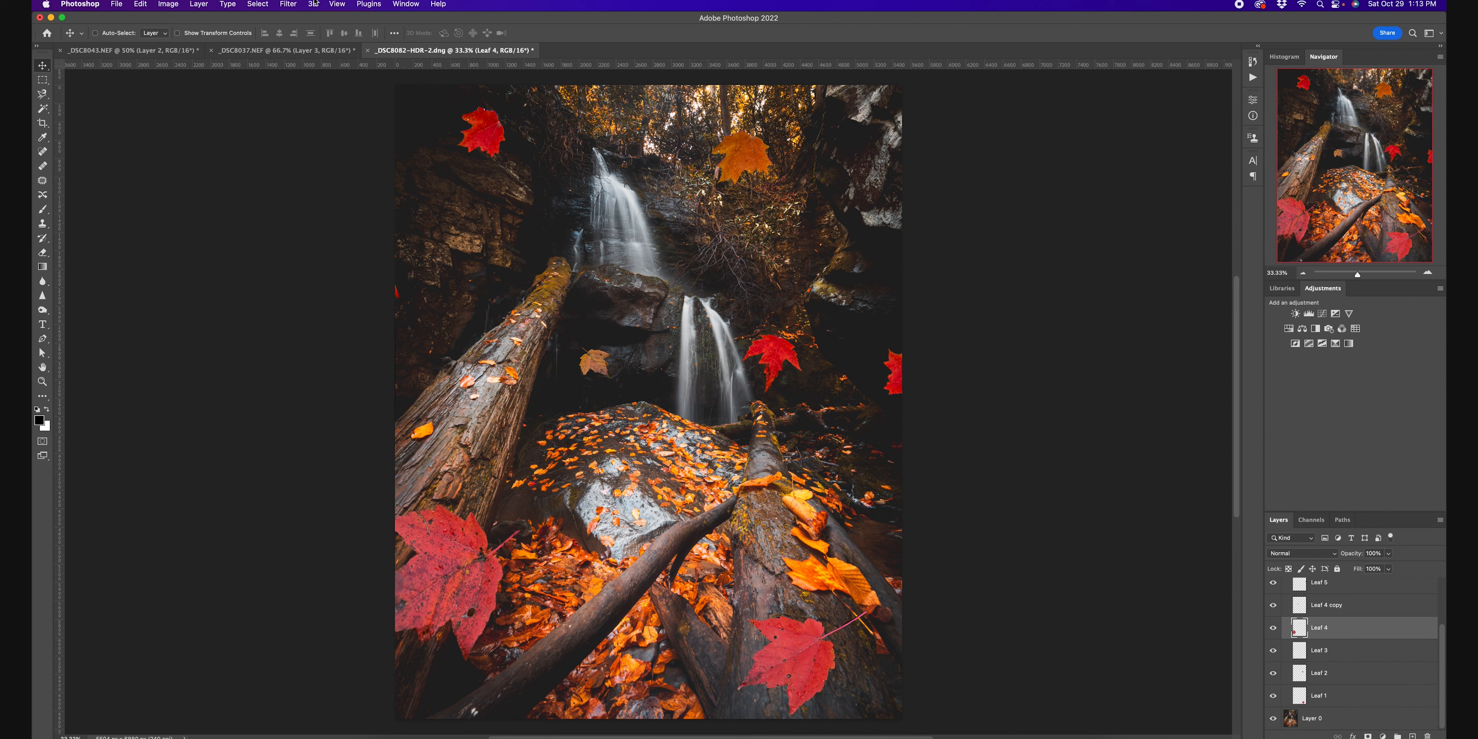
click(292, 5)
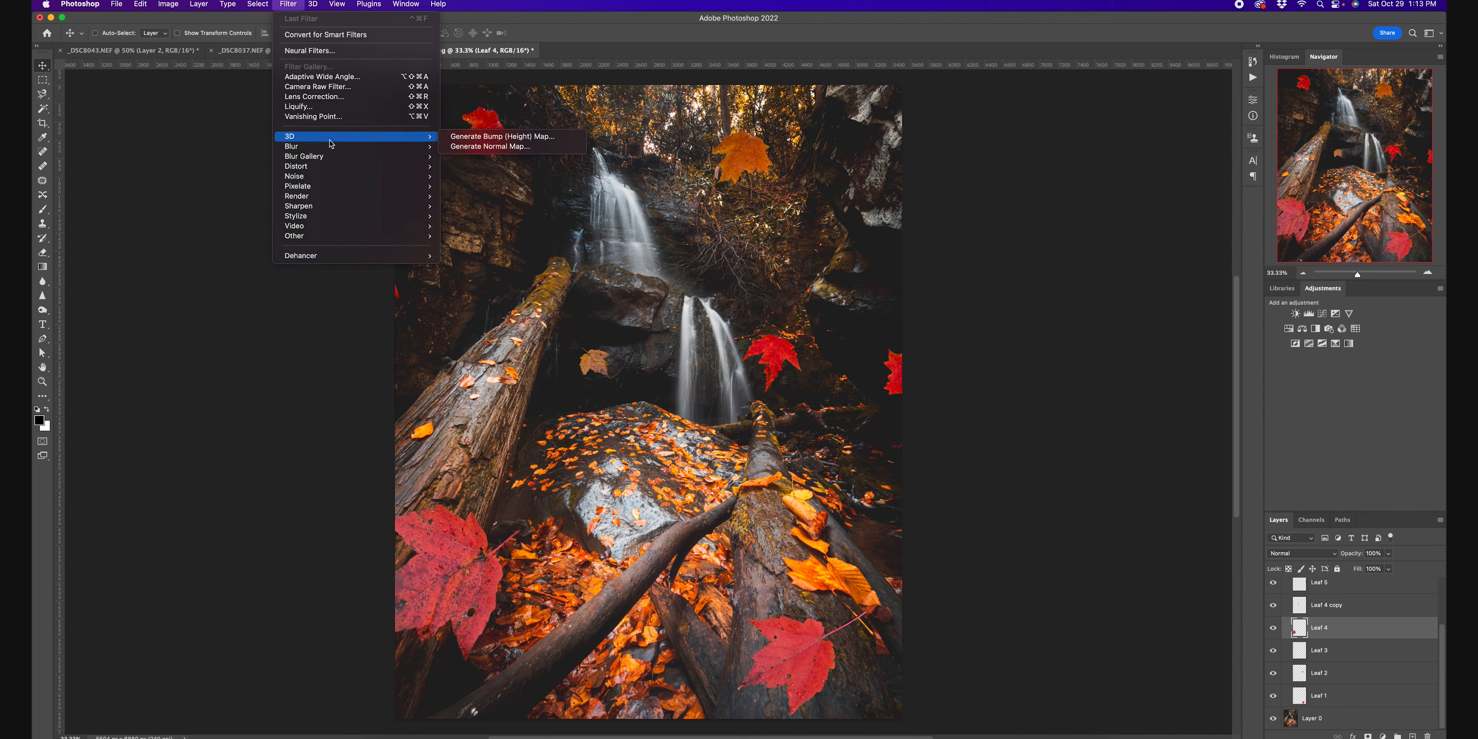
mouse_move(344, 147)
click(526, 192)
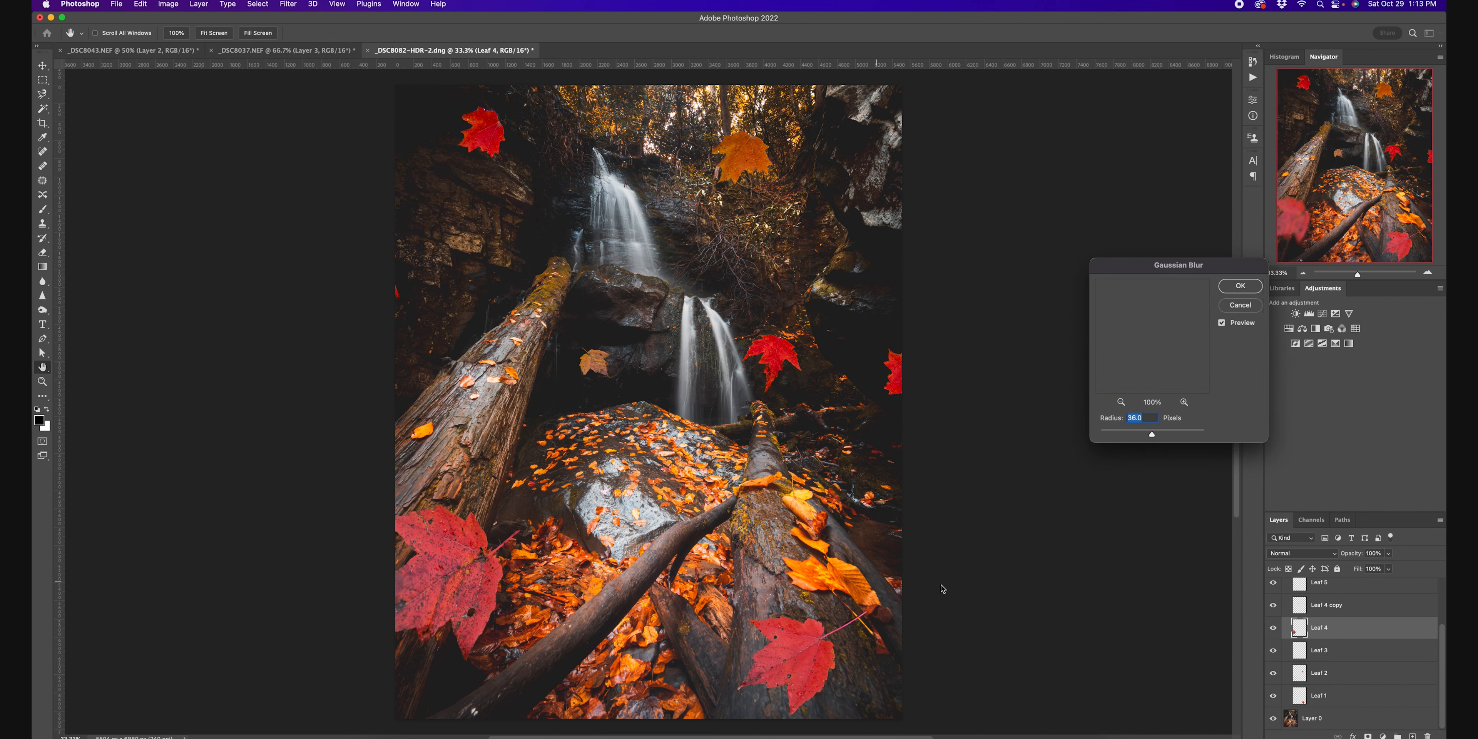
drag(1134, 431, 1147, 434)
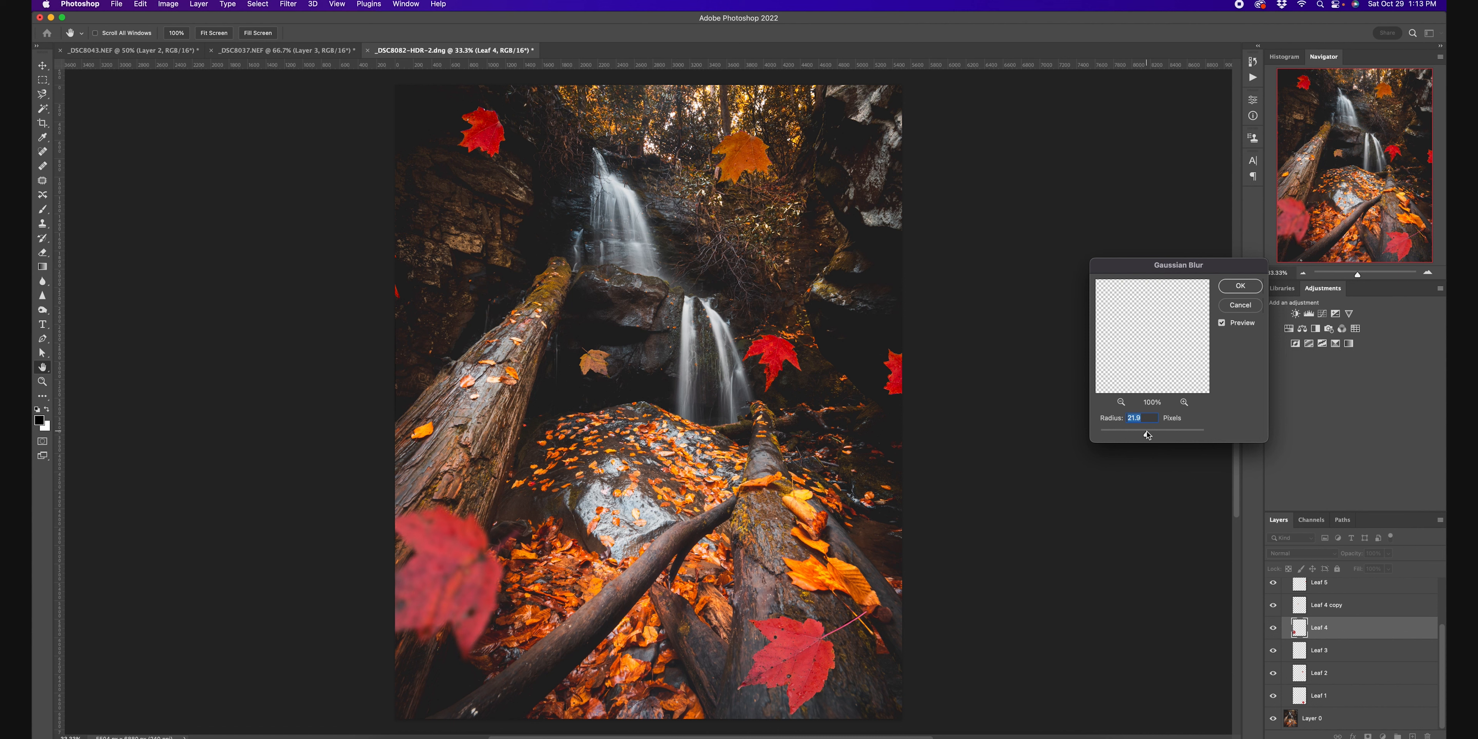
click(1241, 286)
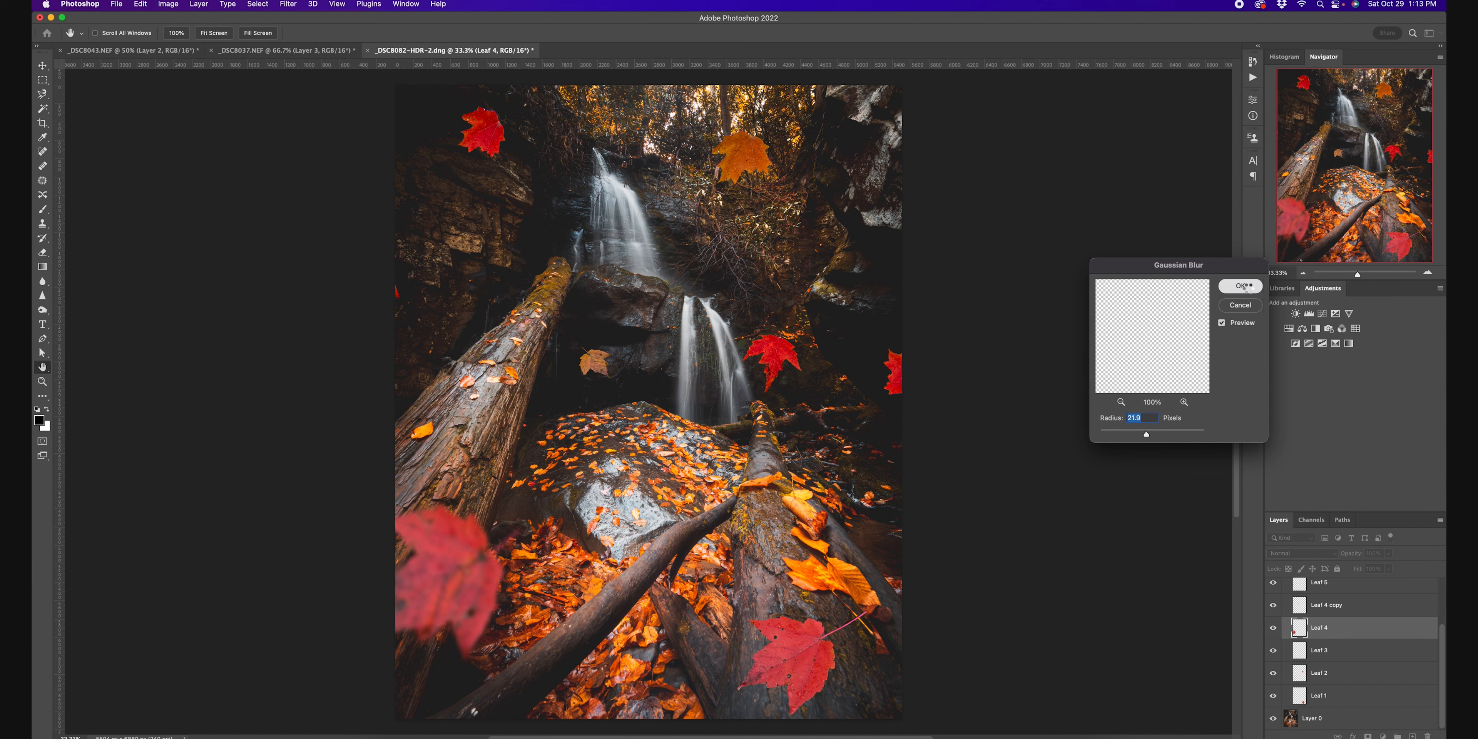
Step: Repeat the last Gaussian Blur on Leaf 1 at the image's lower right
click(1342, 701)
click(297, 6)
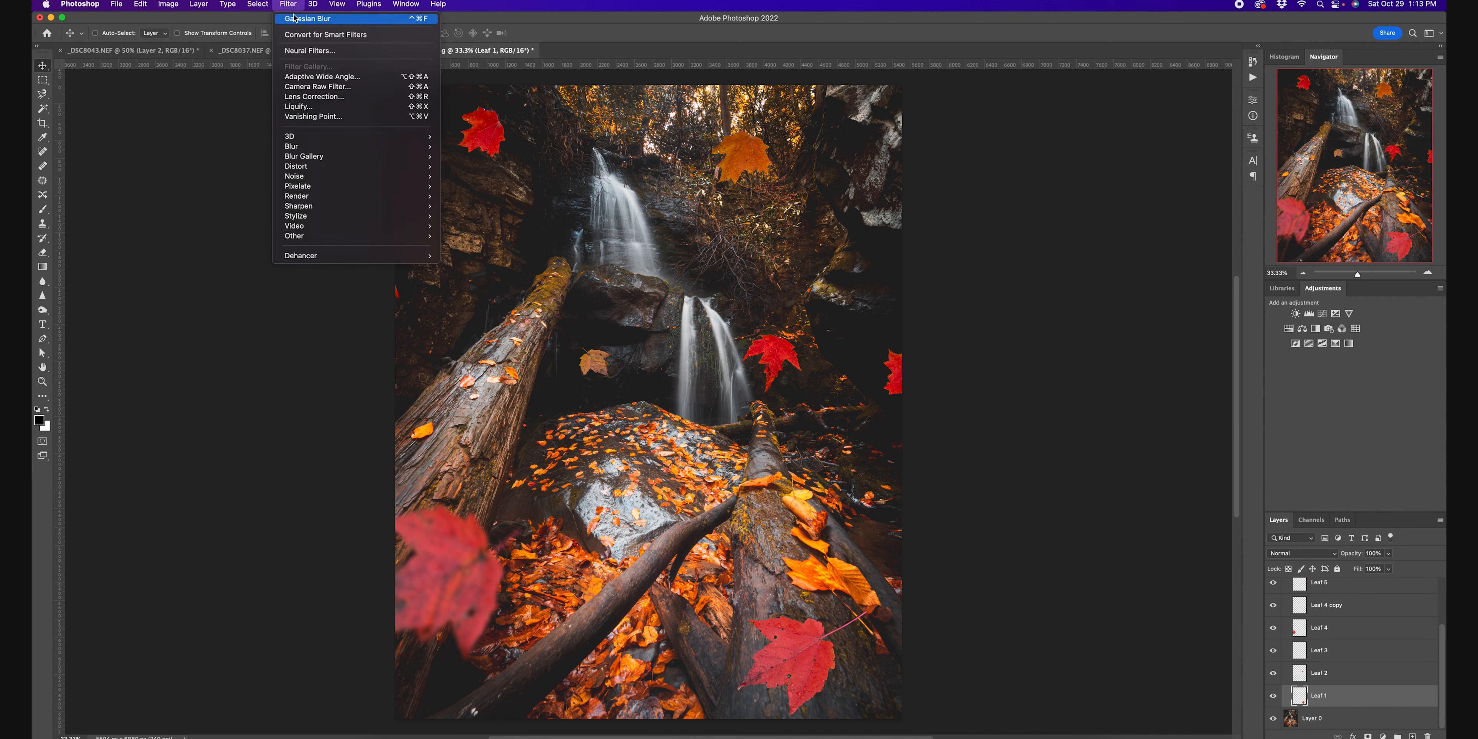
click(296, 23)
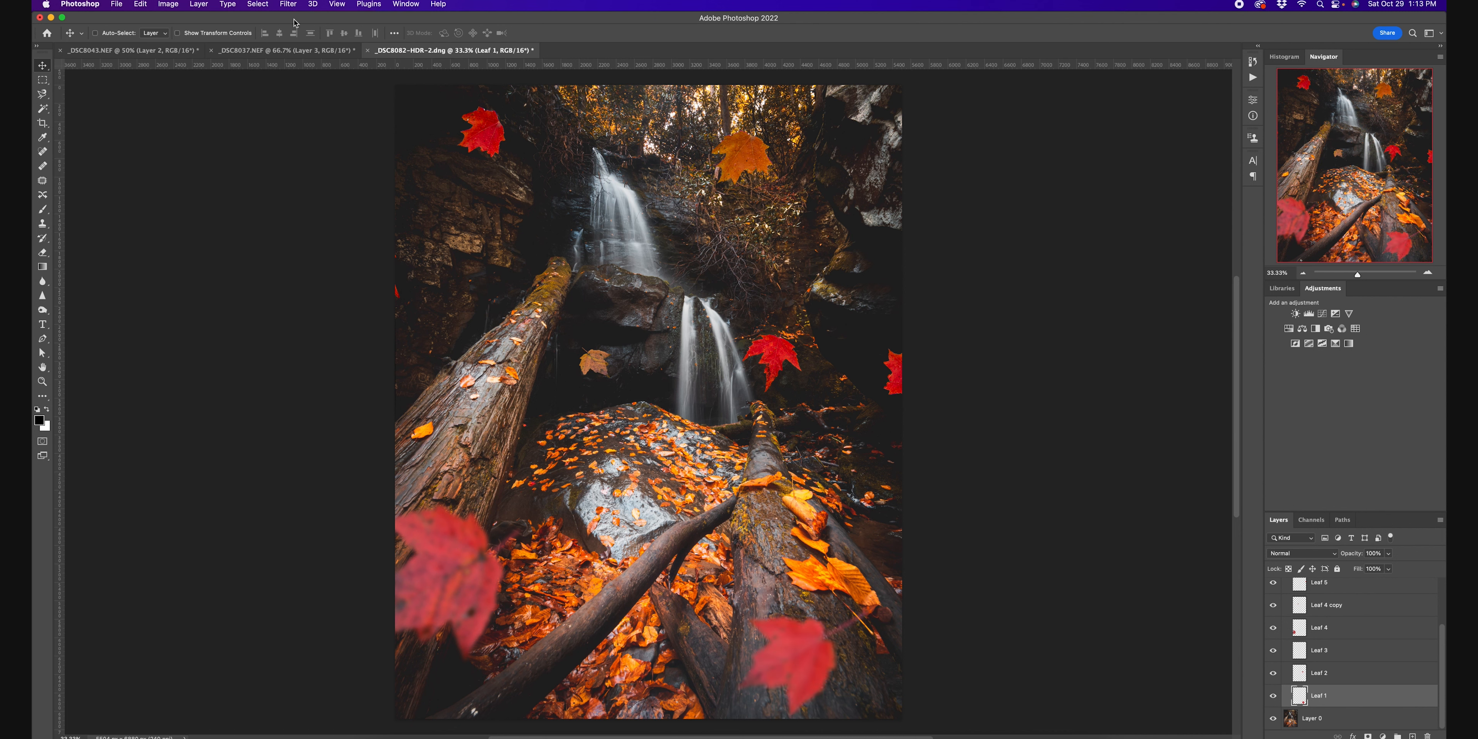
Step: Toggle the visibility of Leaf 4, Leaf 4 copy, Leaf 5 and Leaf 5 copy to identify each layer's leaf
click(1342, 628)
click(1272, 628)
click(1273, 628)
click(1272, 607)
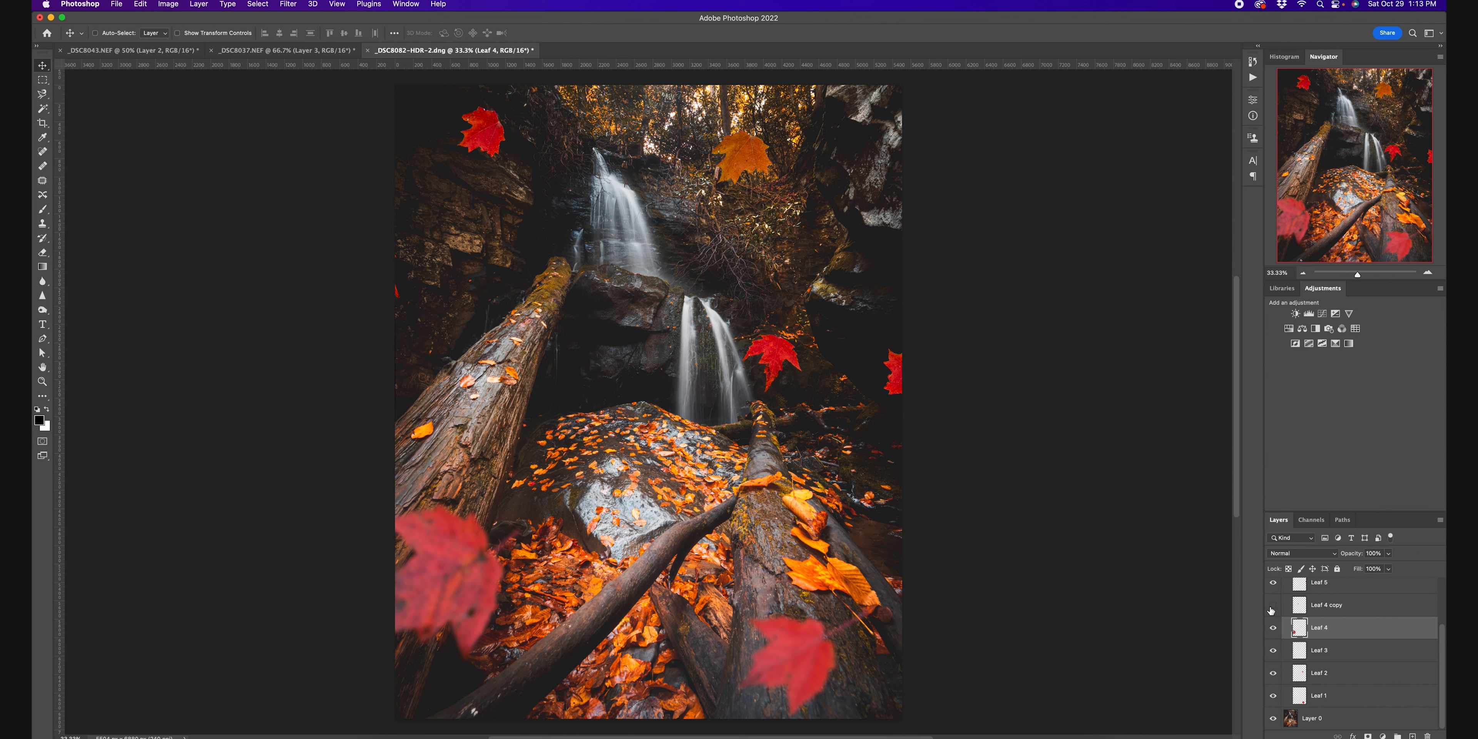
click(1272, 606)
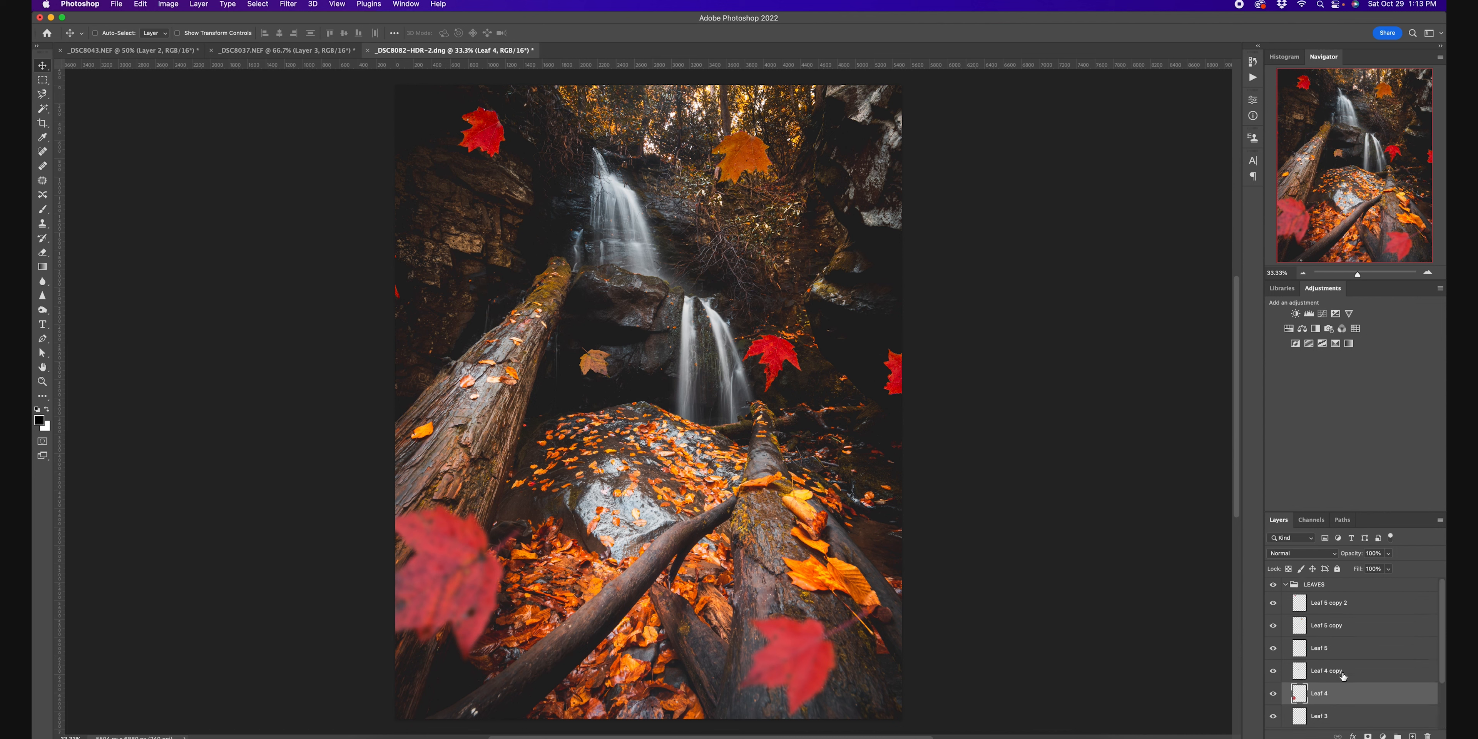
scroll(1278, 629, up, 3)
click(1272, 648)
click(1273, 648)
click(1273, 626)
Step: Apply a Gaussian Blur to the orange leaf on Leaf 5 copy, using a smaller radius than on the foreground leaves
click(1359, 627)
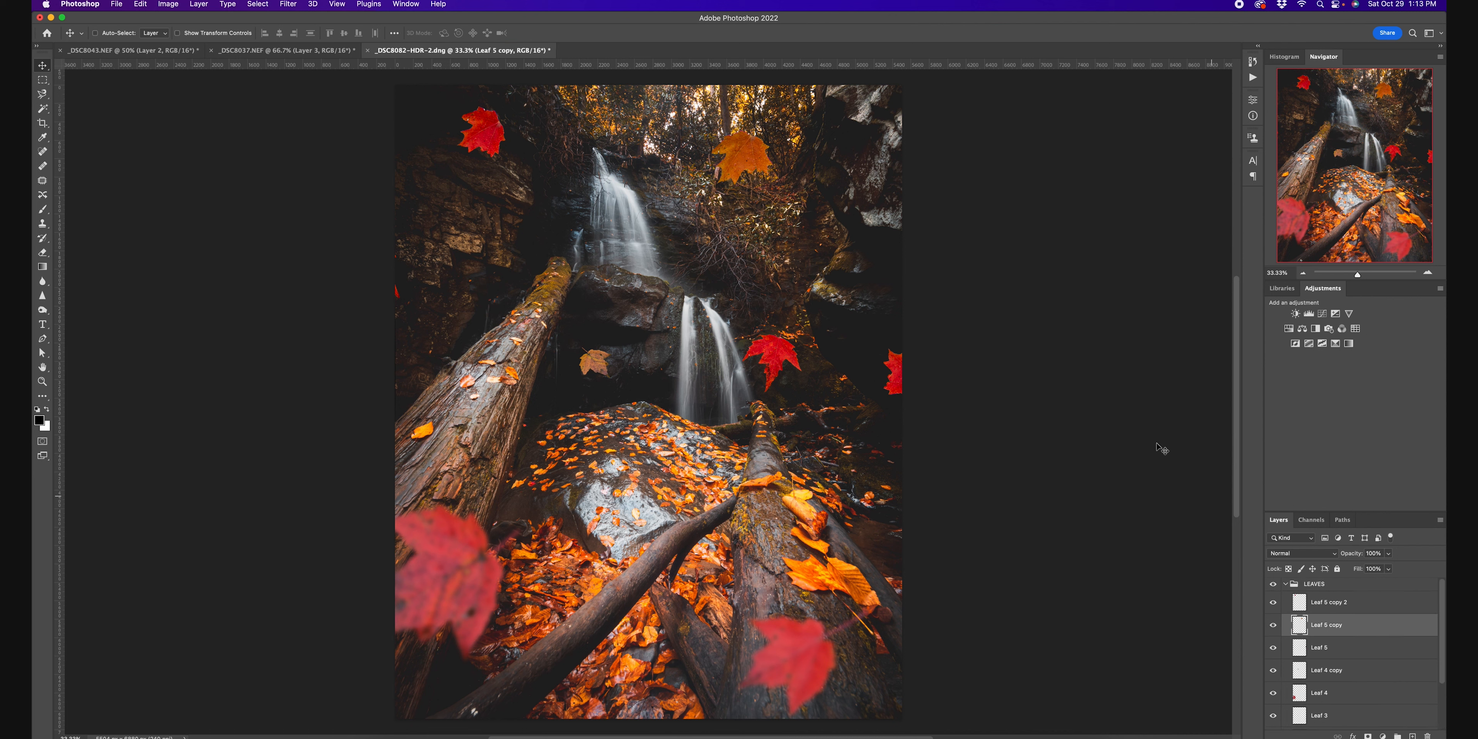
click(288, 4)
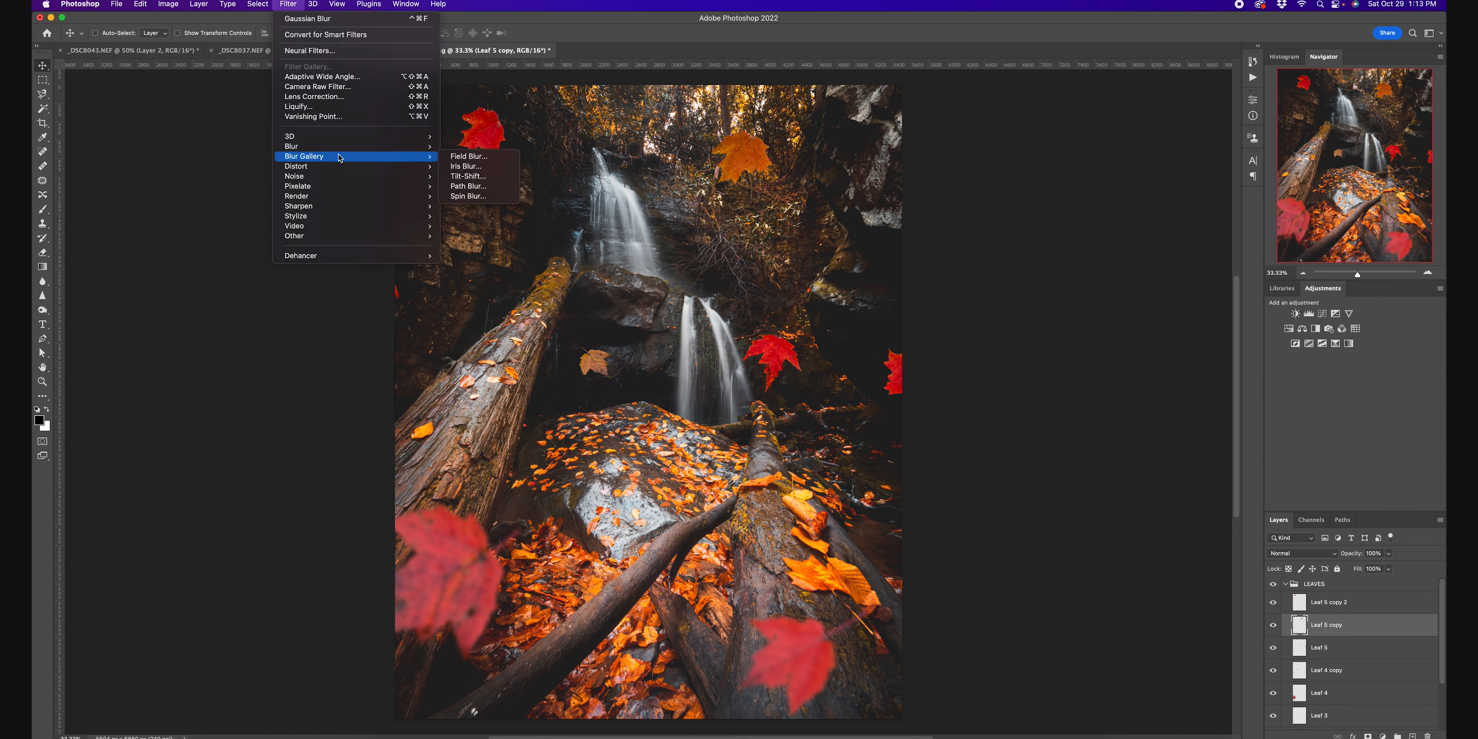
mouse_move(432, 158)
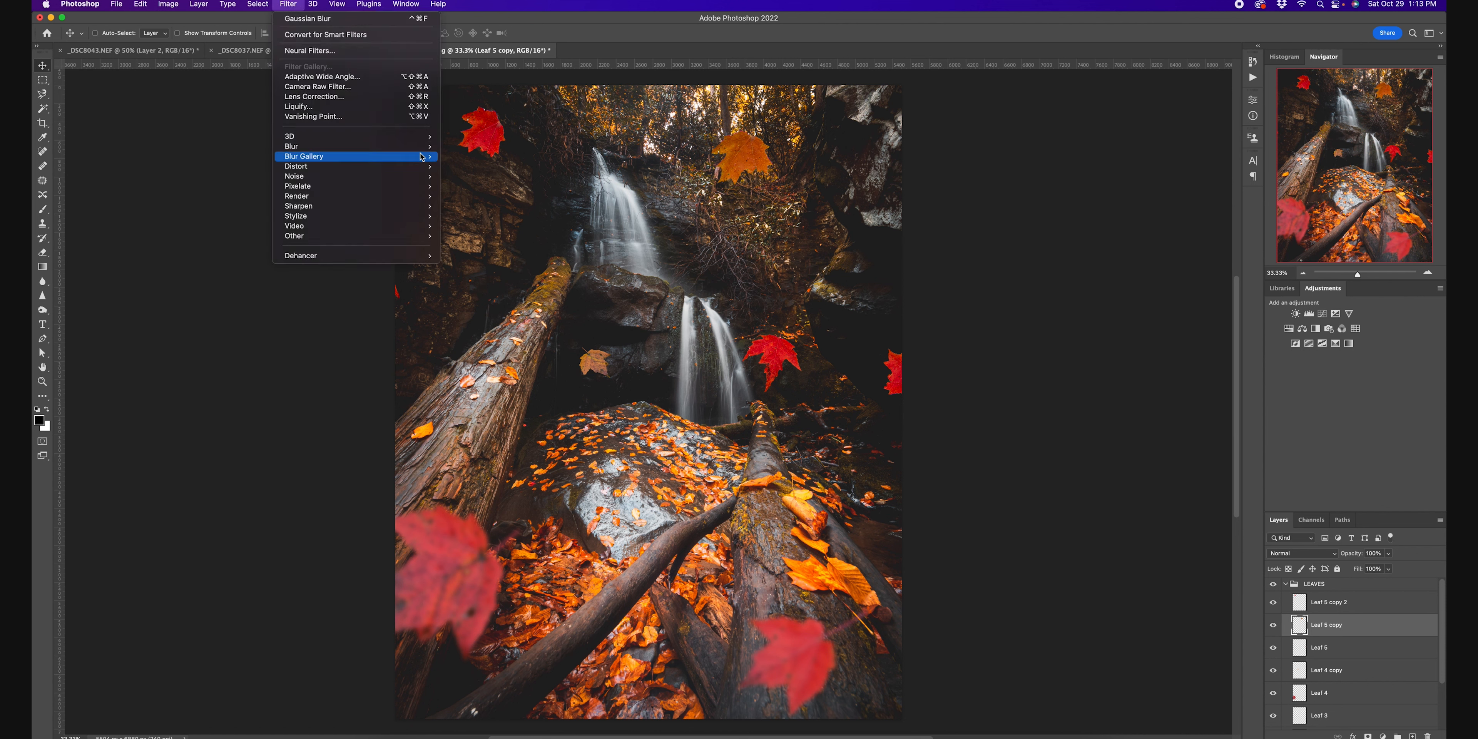
click(466, 186)
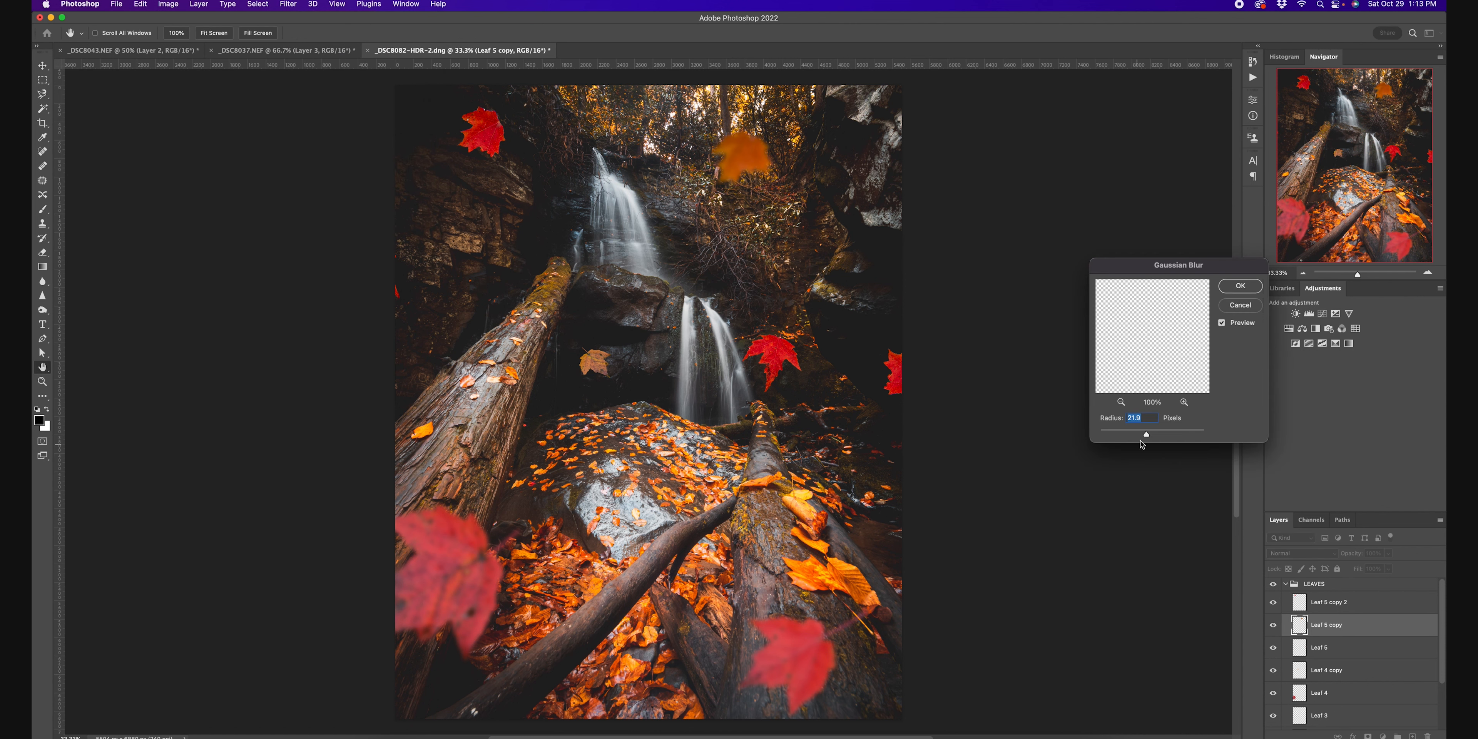
drag(1138, 436, 1133, 437)
click(1240, 286)
Step: Apply a Motion Blur at 84° with a distance of about 136 pixels to the upper-left red leaf on Leaf 5 copy 2
click(1337, 602)
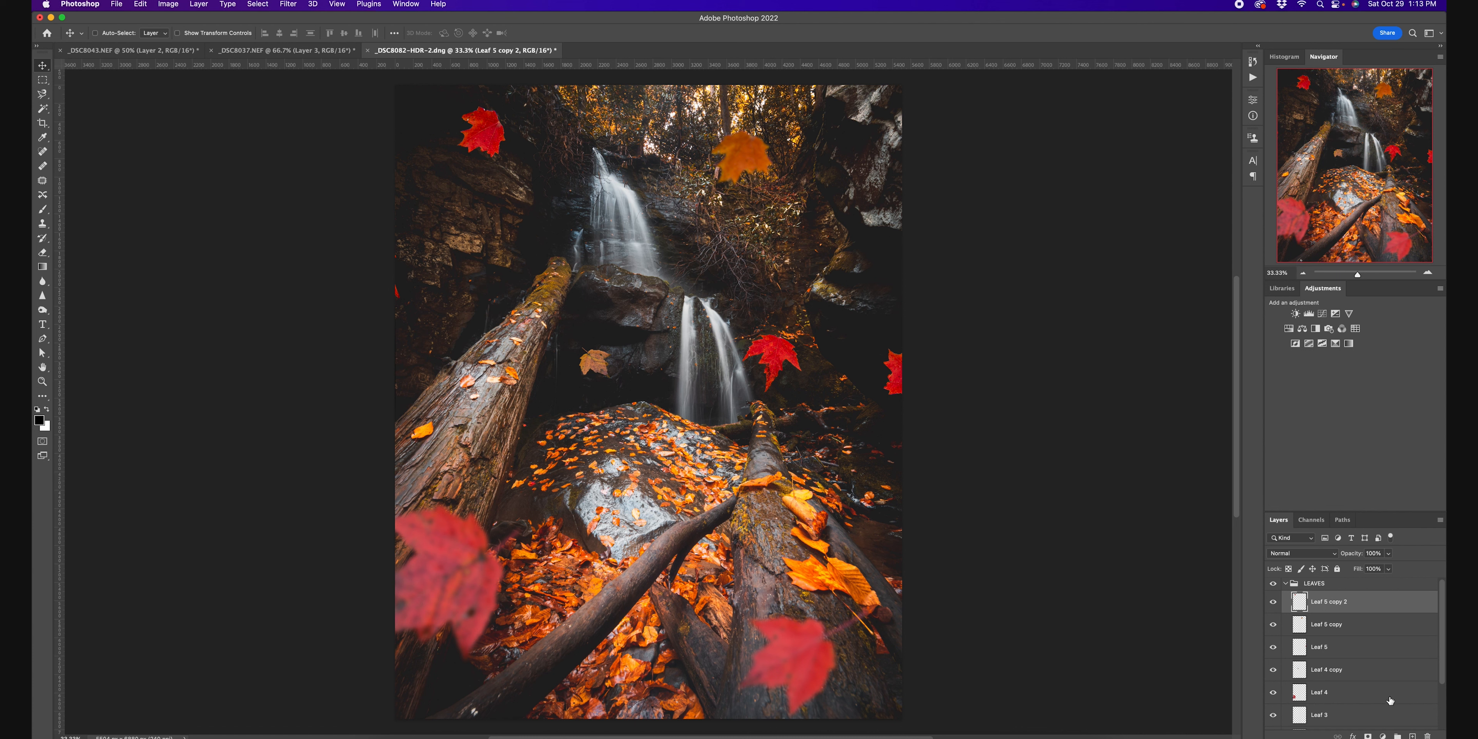
click(285, 6)
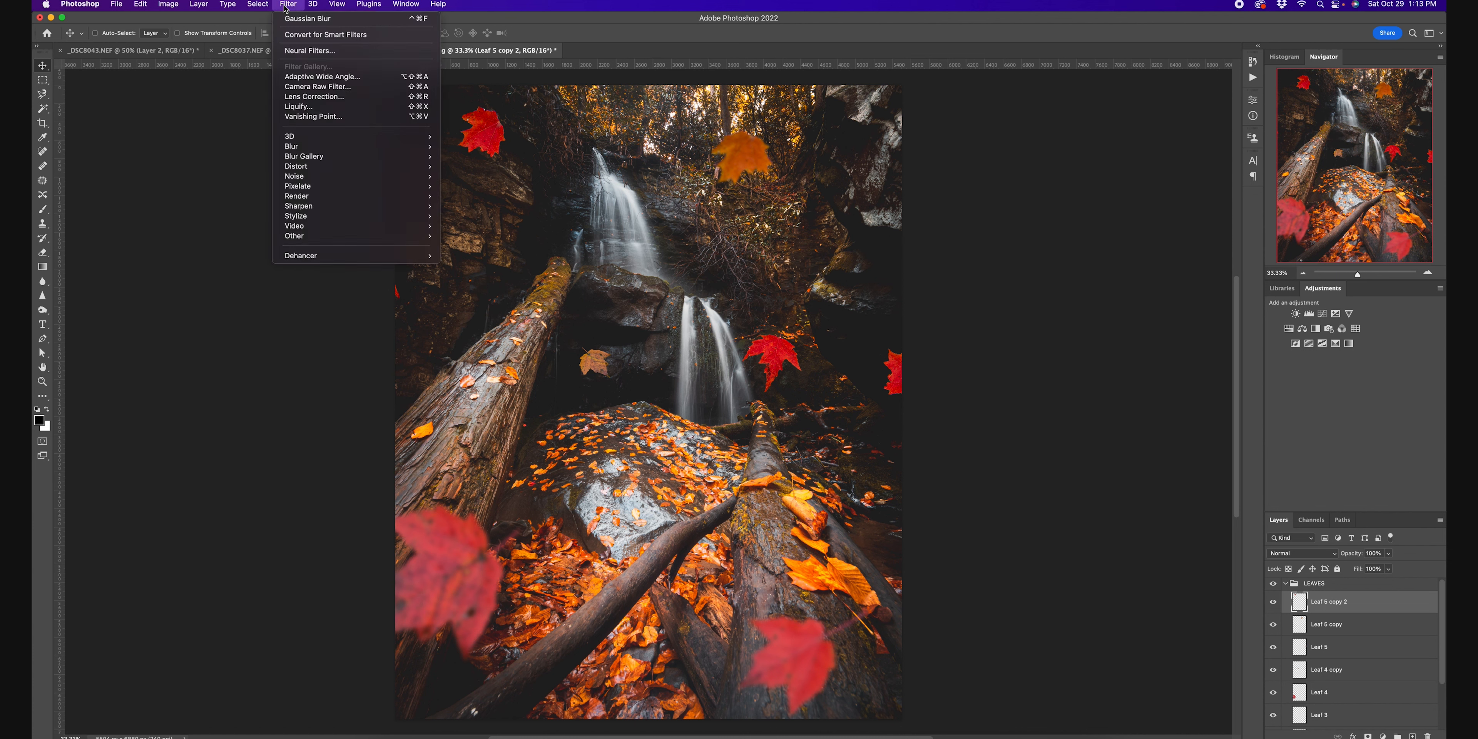
mouse_move(355, 146)
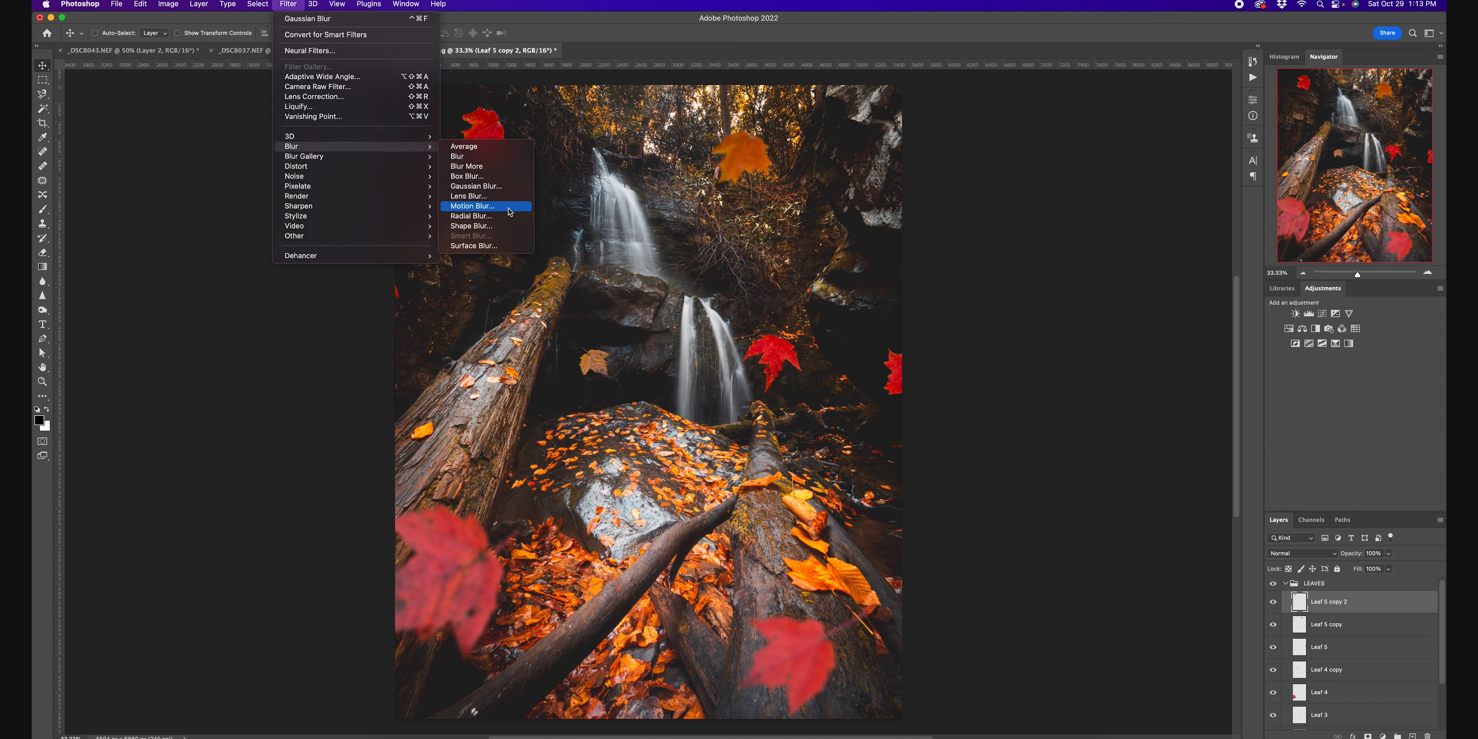
click(472, 206)
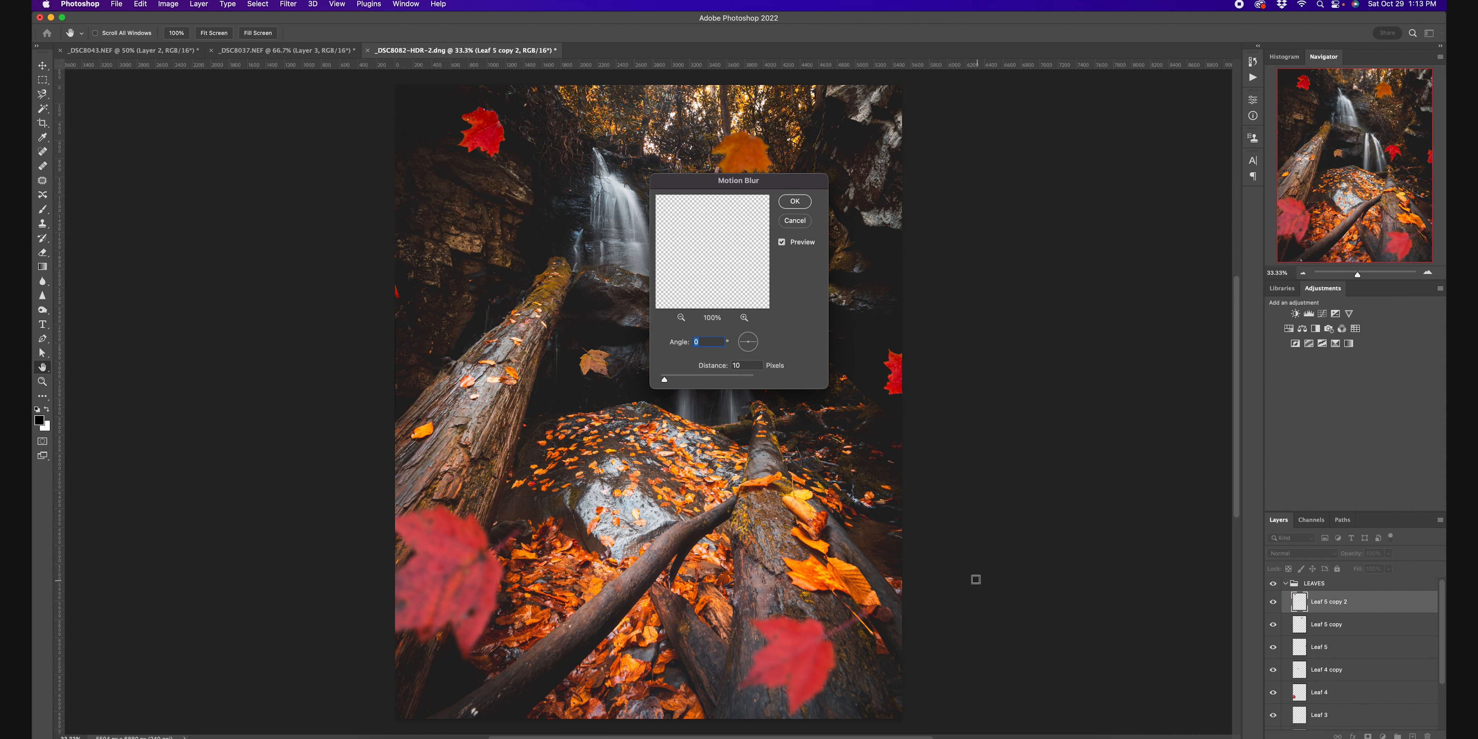
drag(757, 187, 1075, 182)
drag(1073, 336, 1061, 339)
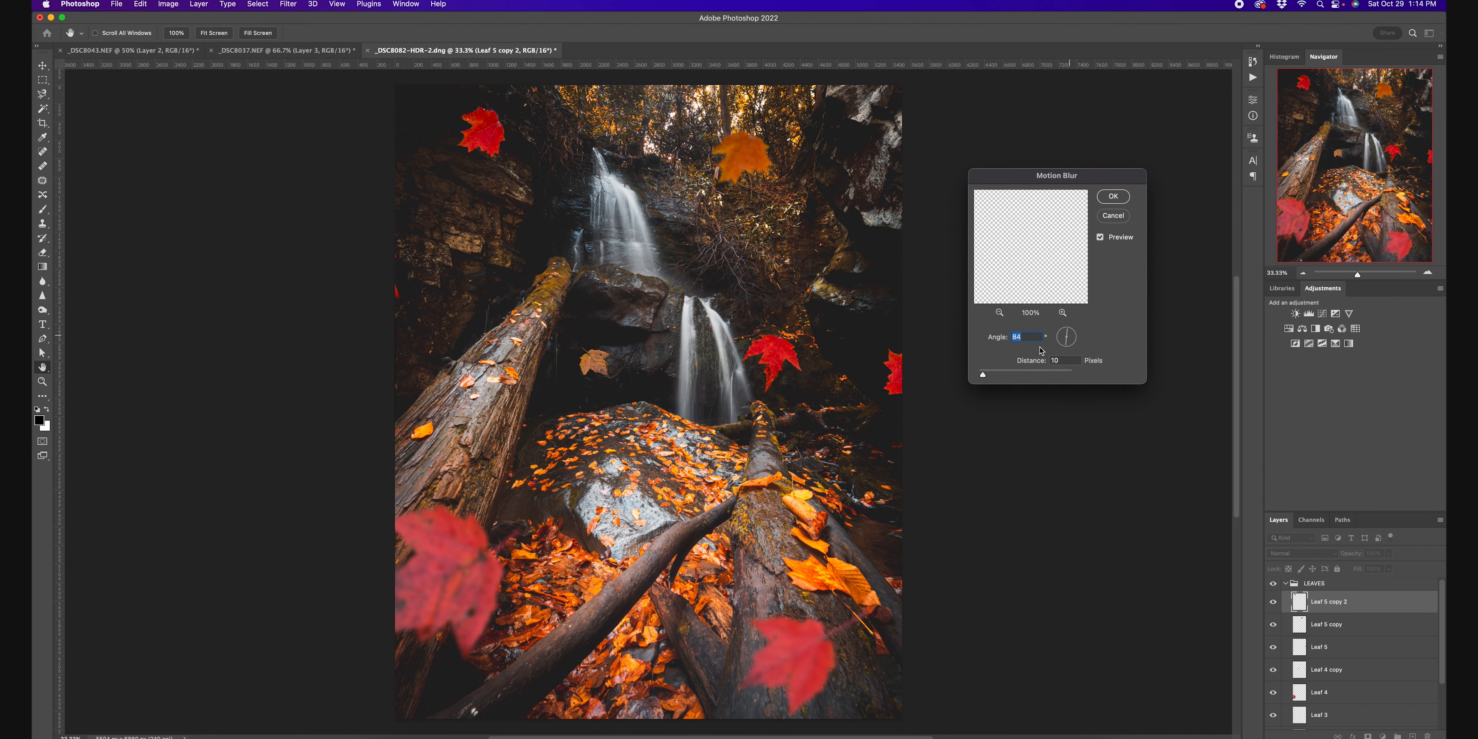
drag(983, 377, 1018, 377)
click(1112, 198)
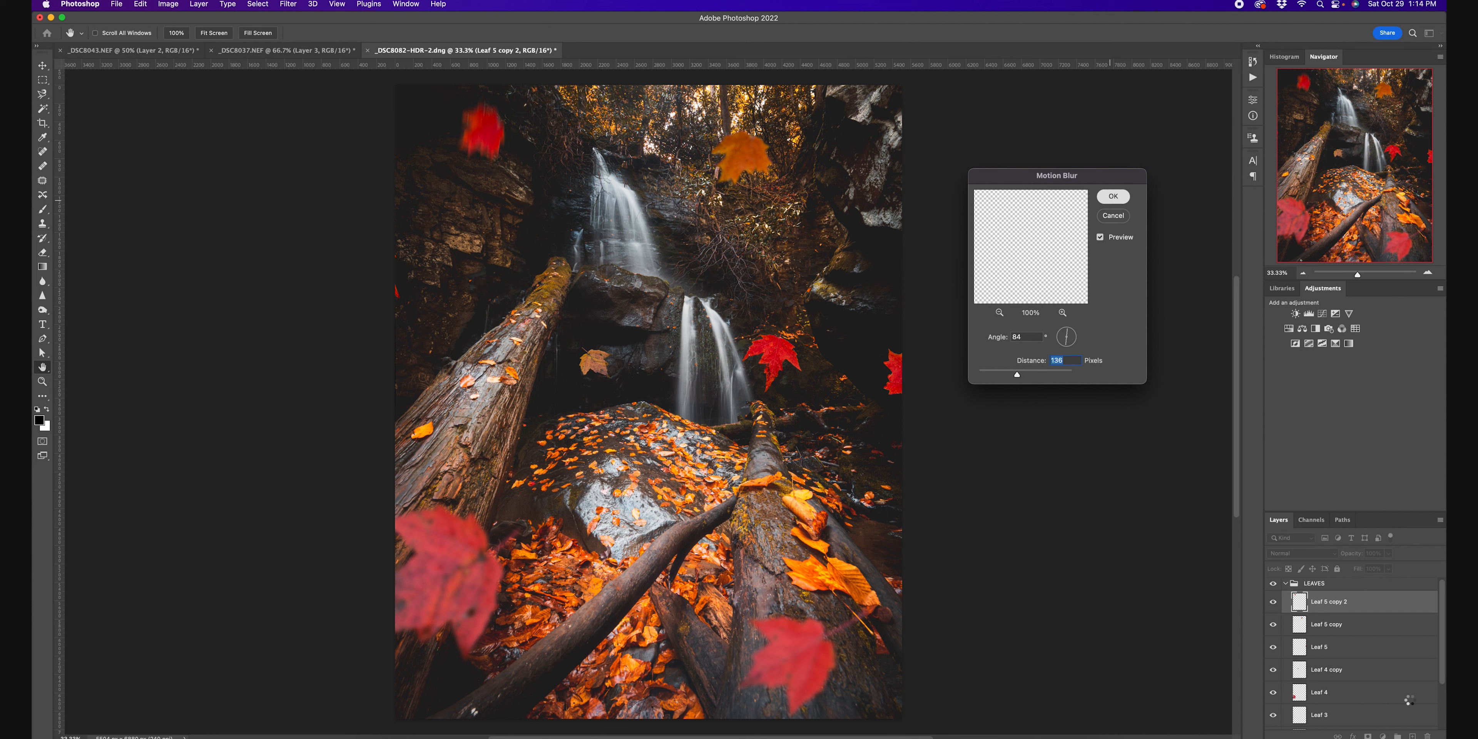
Step: Repeat the last Motion Blur on the orange leaf on Leaf 5 copy and move it slightly upward
click(1267, 631)
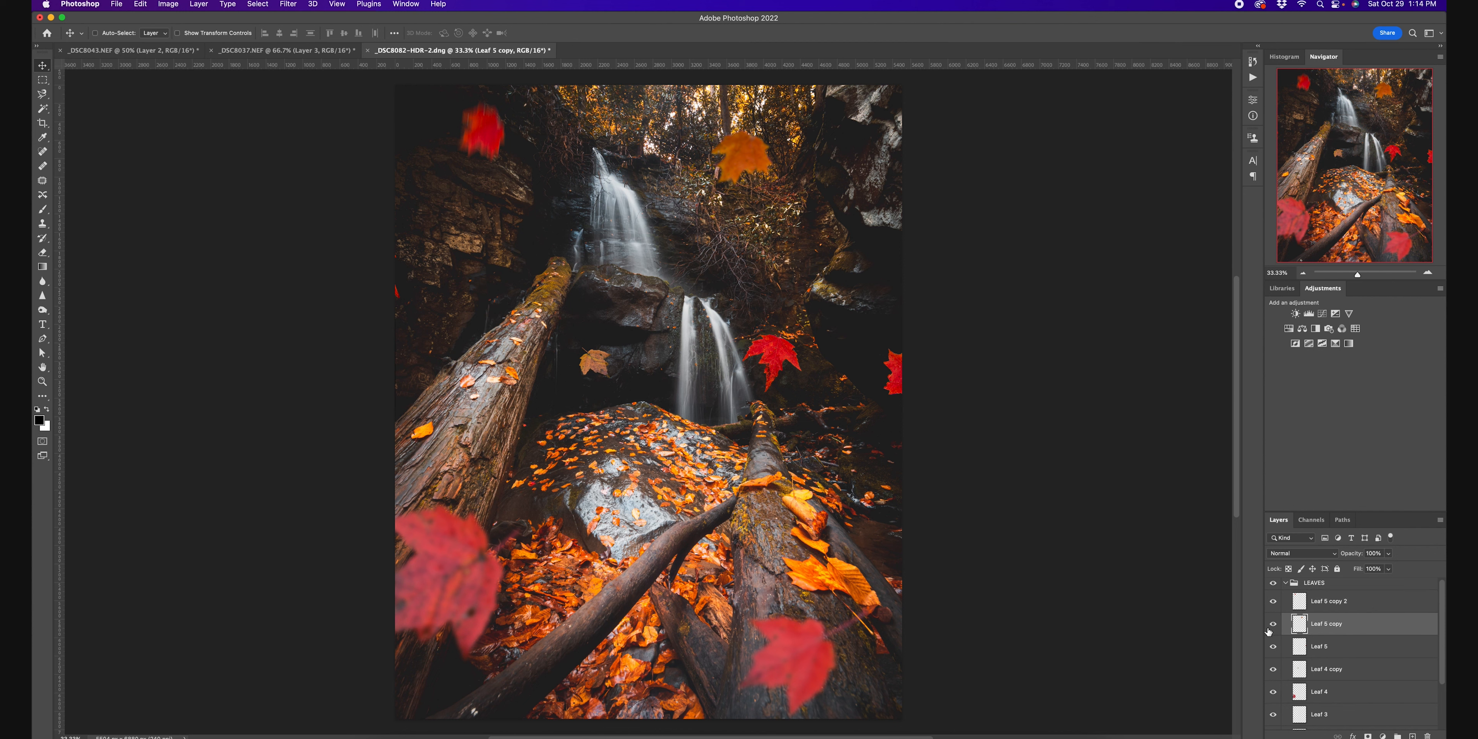
click(1273, 626)
click(1273, 626)
click(287, 4)
click(299, 21)
drag(753, 162, 745, 131)
Step: Apply a Motion Blur with a distance of 72 pixels to the red leaf at the image's right edge on Leaf 5
click(1358, 648)
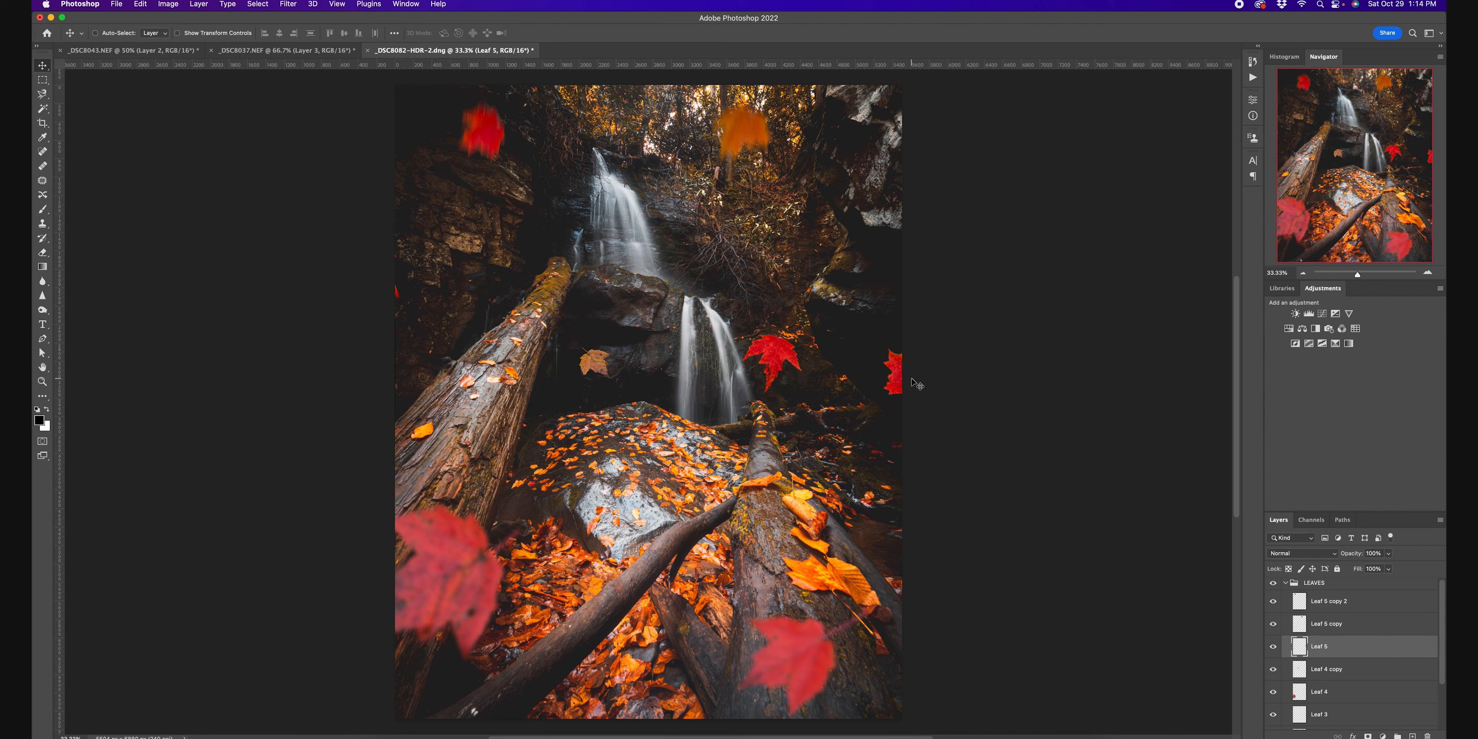
click(288, 5)
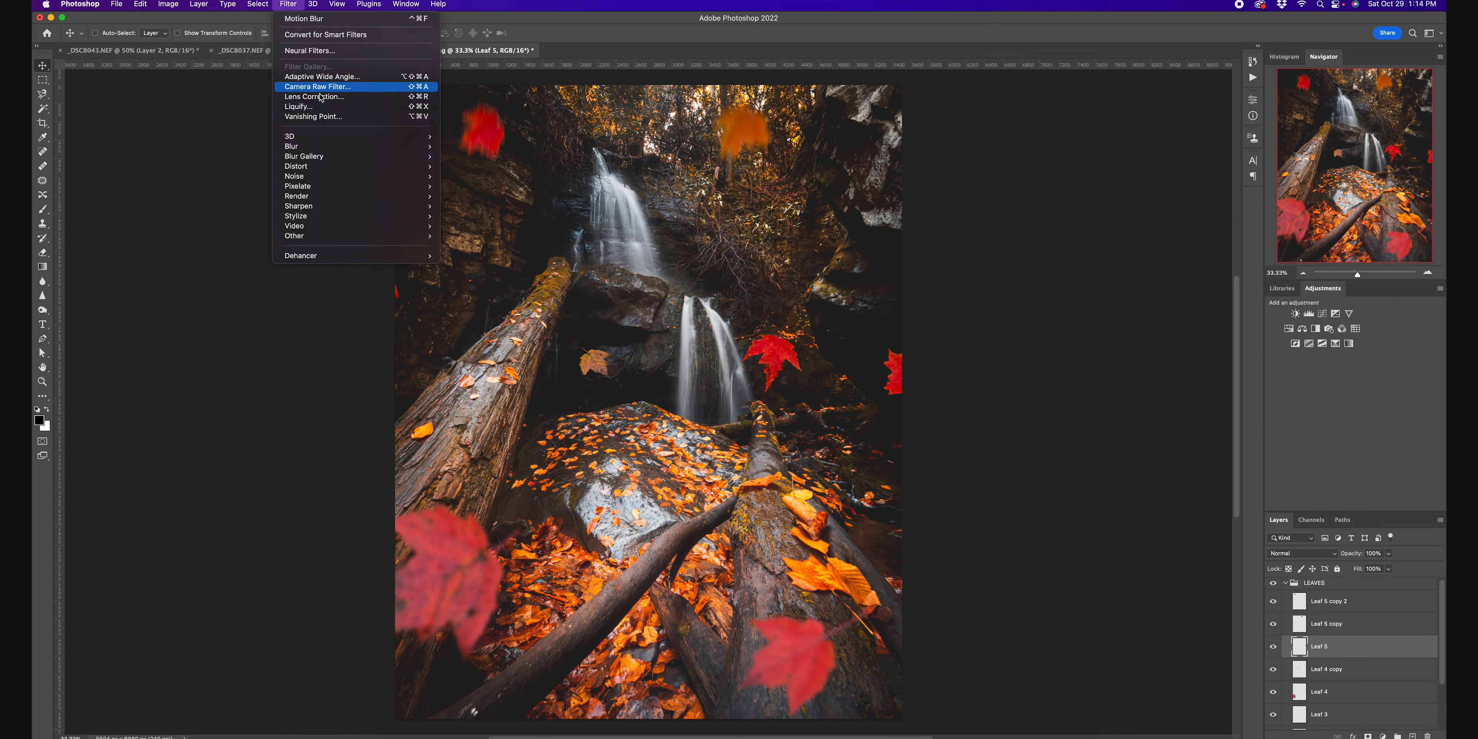
mouse_move(373, 147)
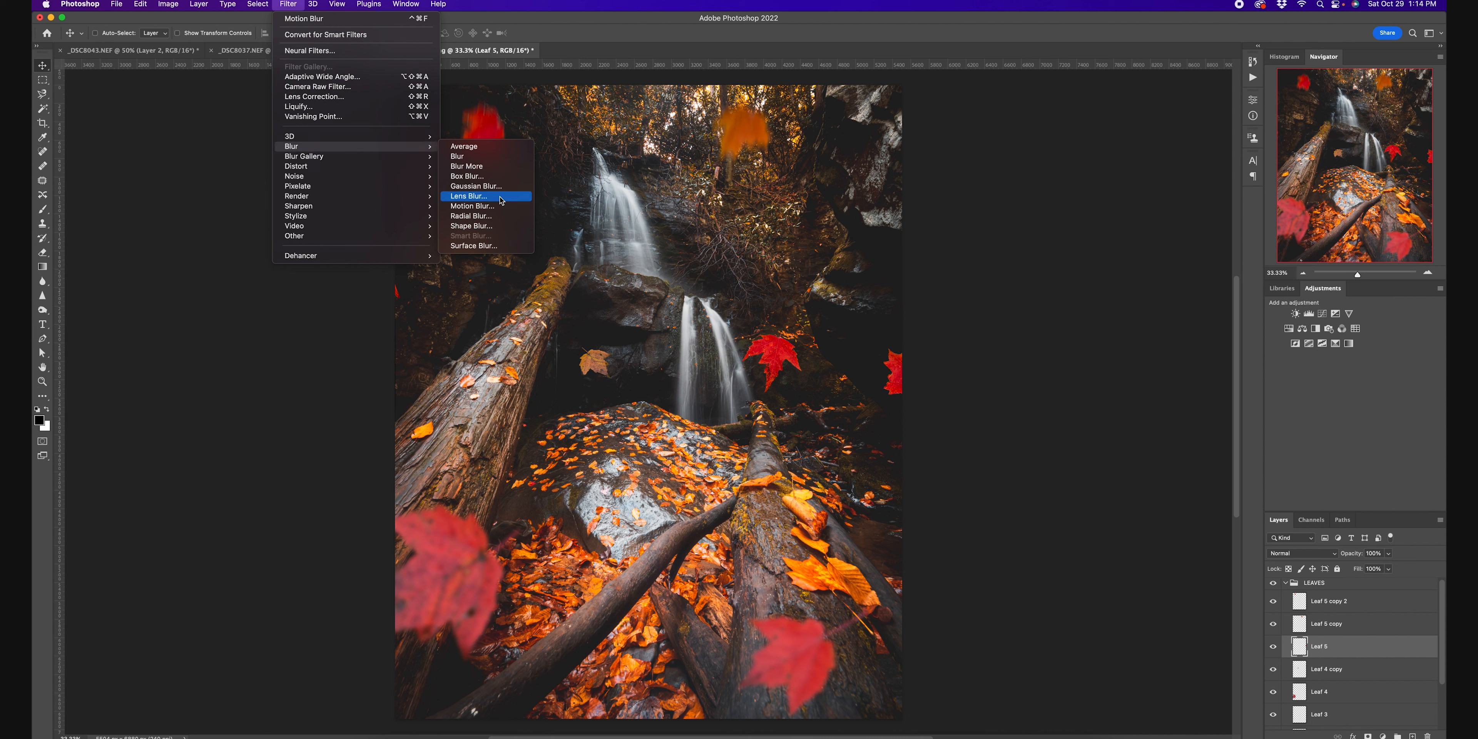
click(506, 206)
drag(1018, 376, 1008, 375)
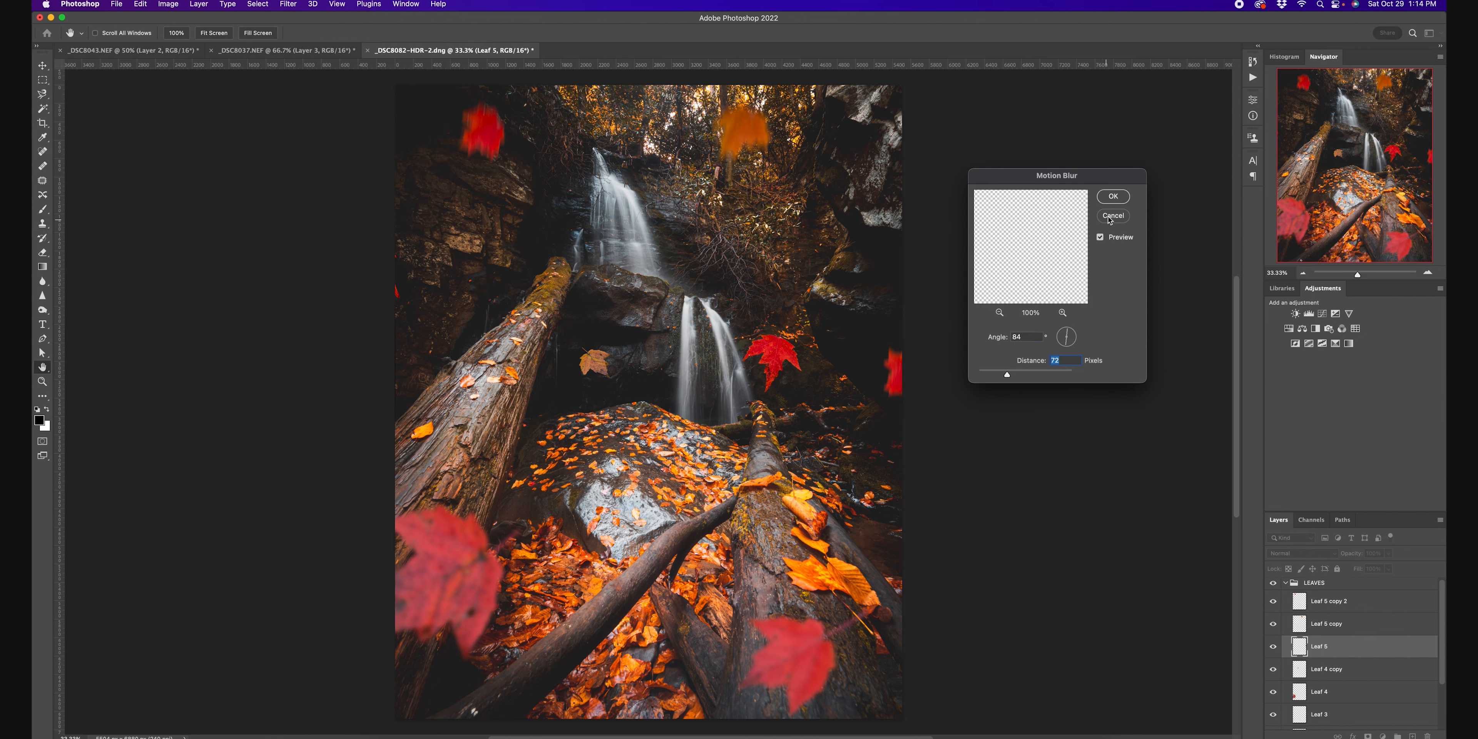
Step: Apply a Motion Blur with a distance of 38 pixels to the small brown leaf on Leaf 4 copy
click(1368, 674)
click(1273, 668)
click(1273, 669)
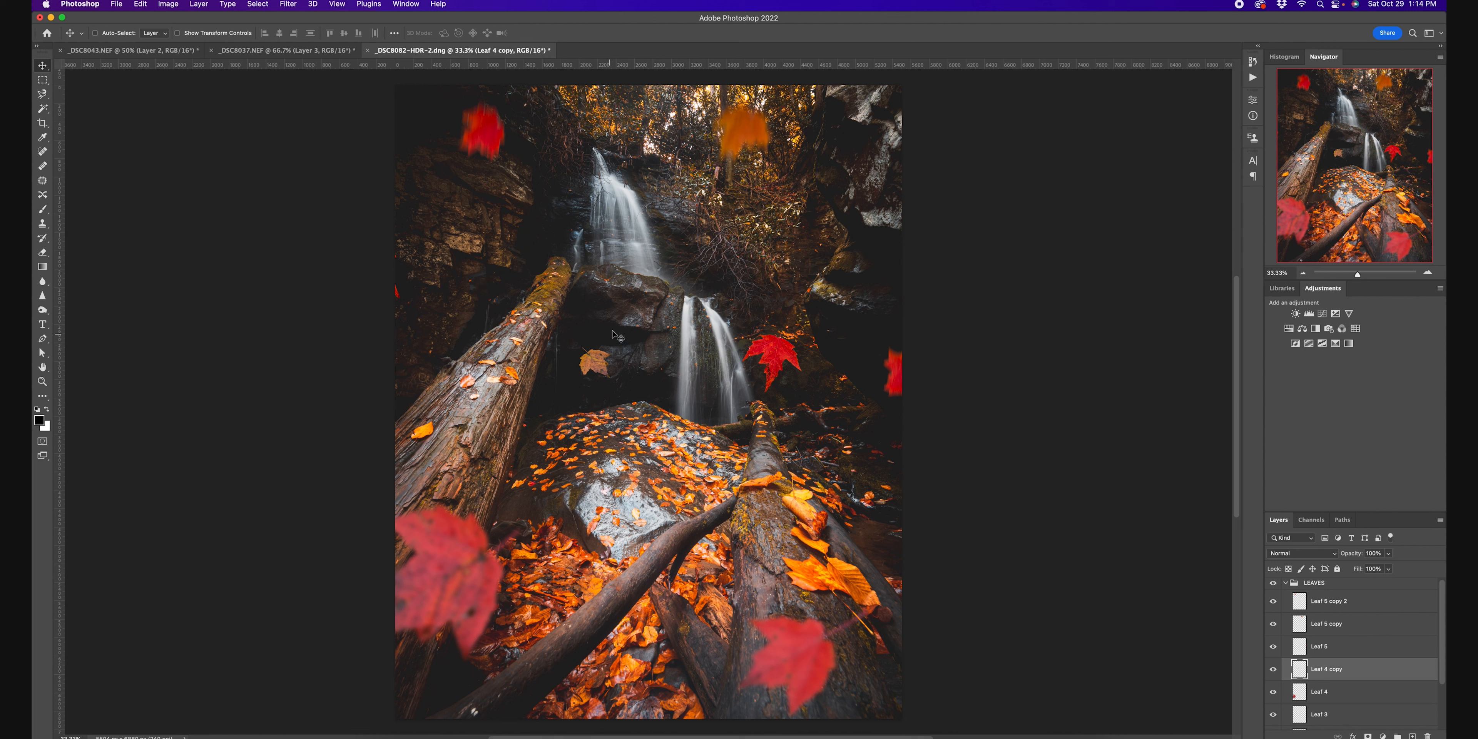
click(290, 5)
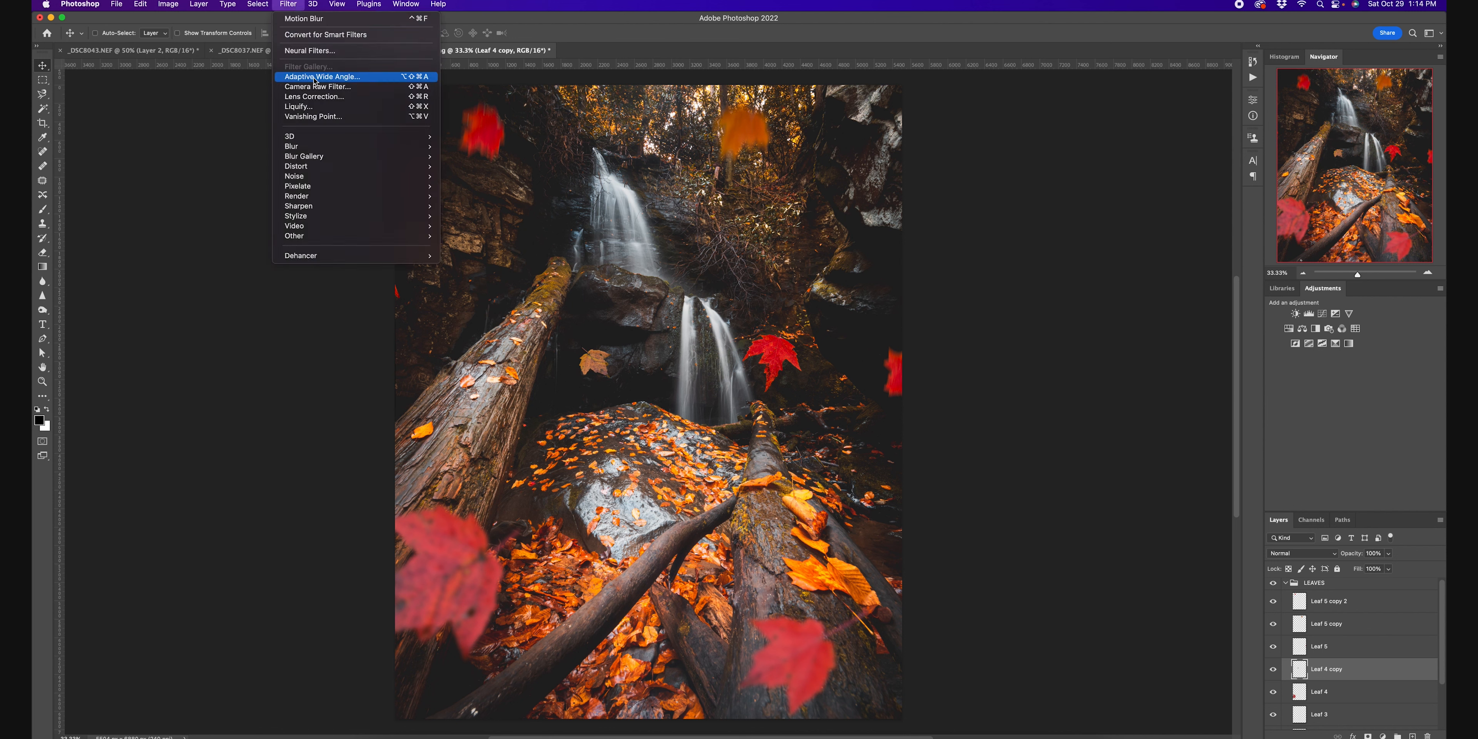
mouse_move(344, 147)
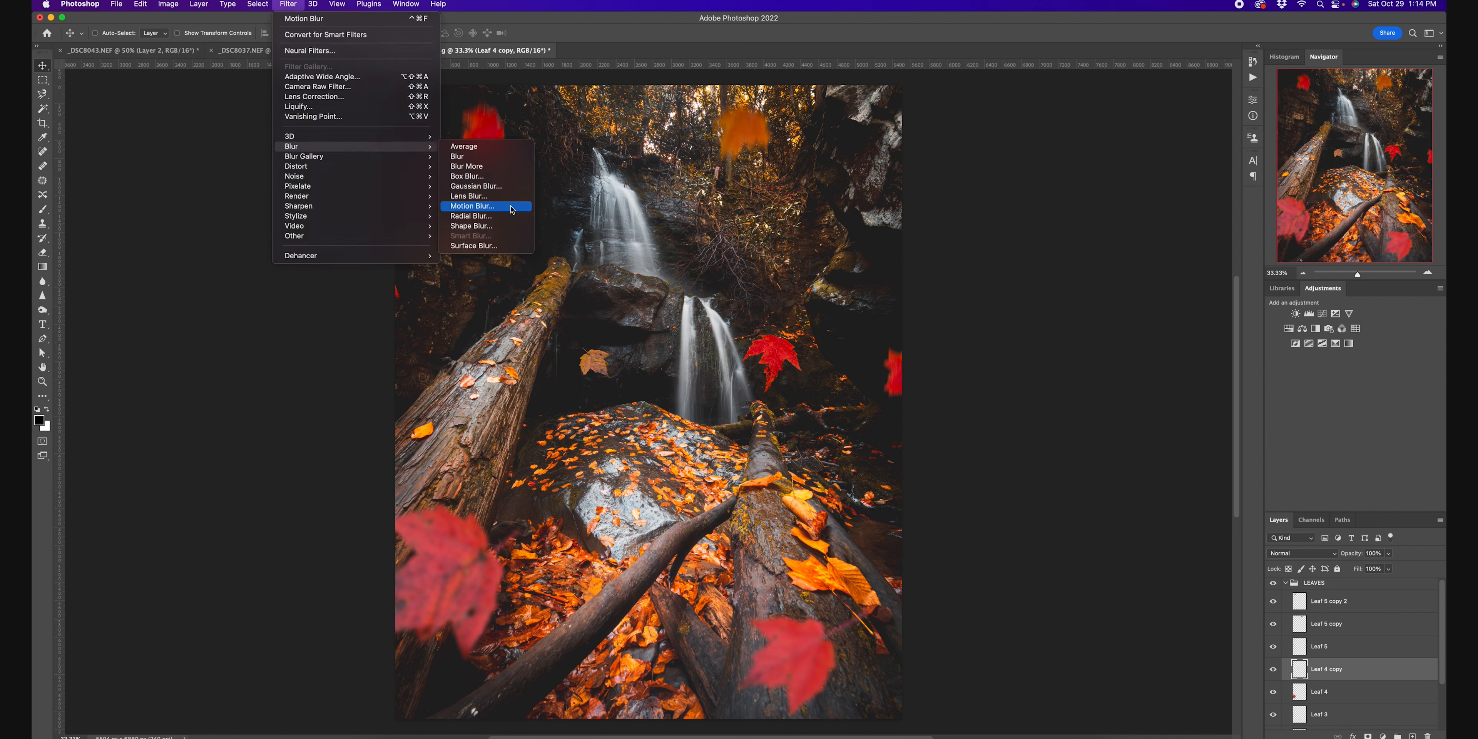
click(472, 206)
drag(1008, 378, 999, 379)
click(1111, 199)
Step: Apply a Motion Blur with a distance of about 205 pixels to the large foreground leaf on Leaf 4, adjusting the blur angle
scroll(1337, 689, down, 1)
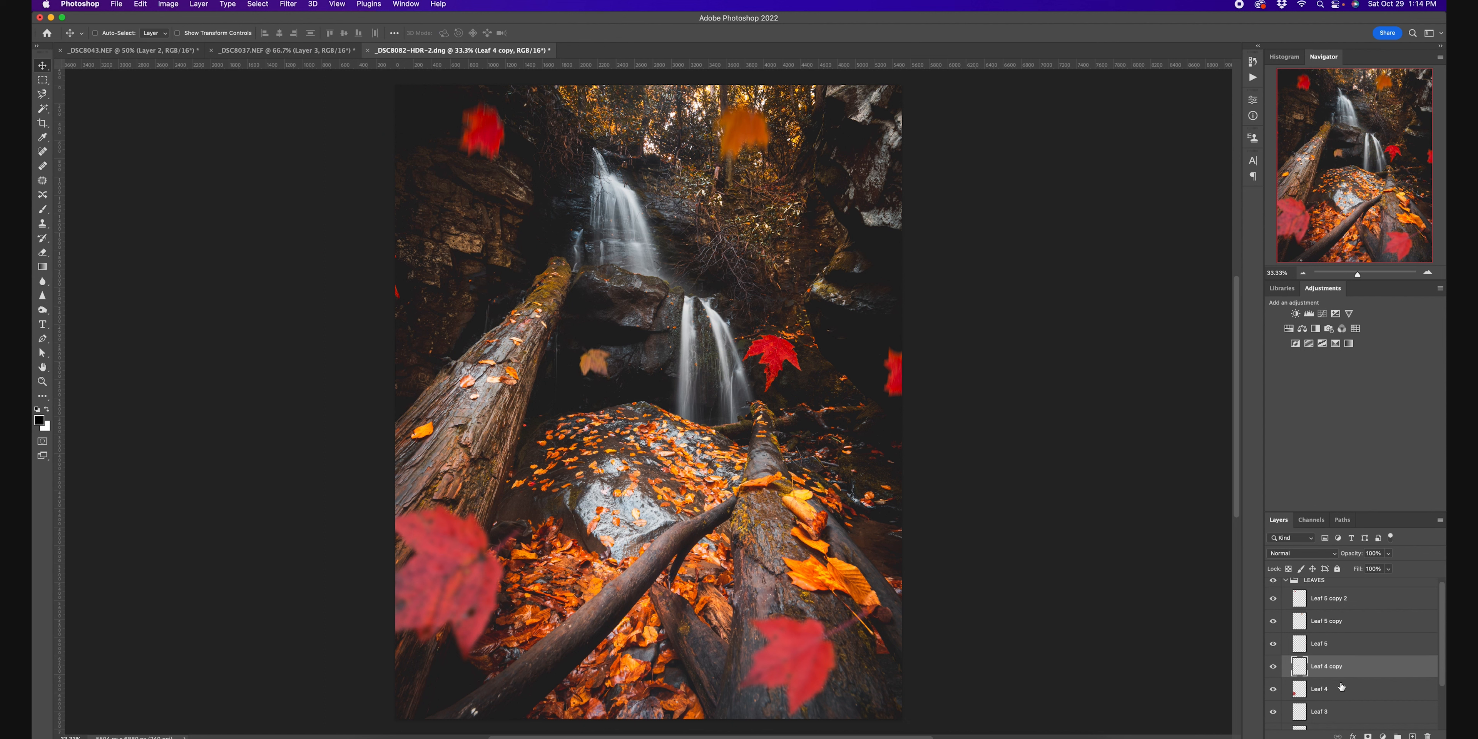
click(1338, 690)
click(1273, 689)
click(1273, 688)
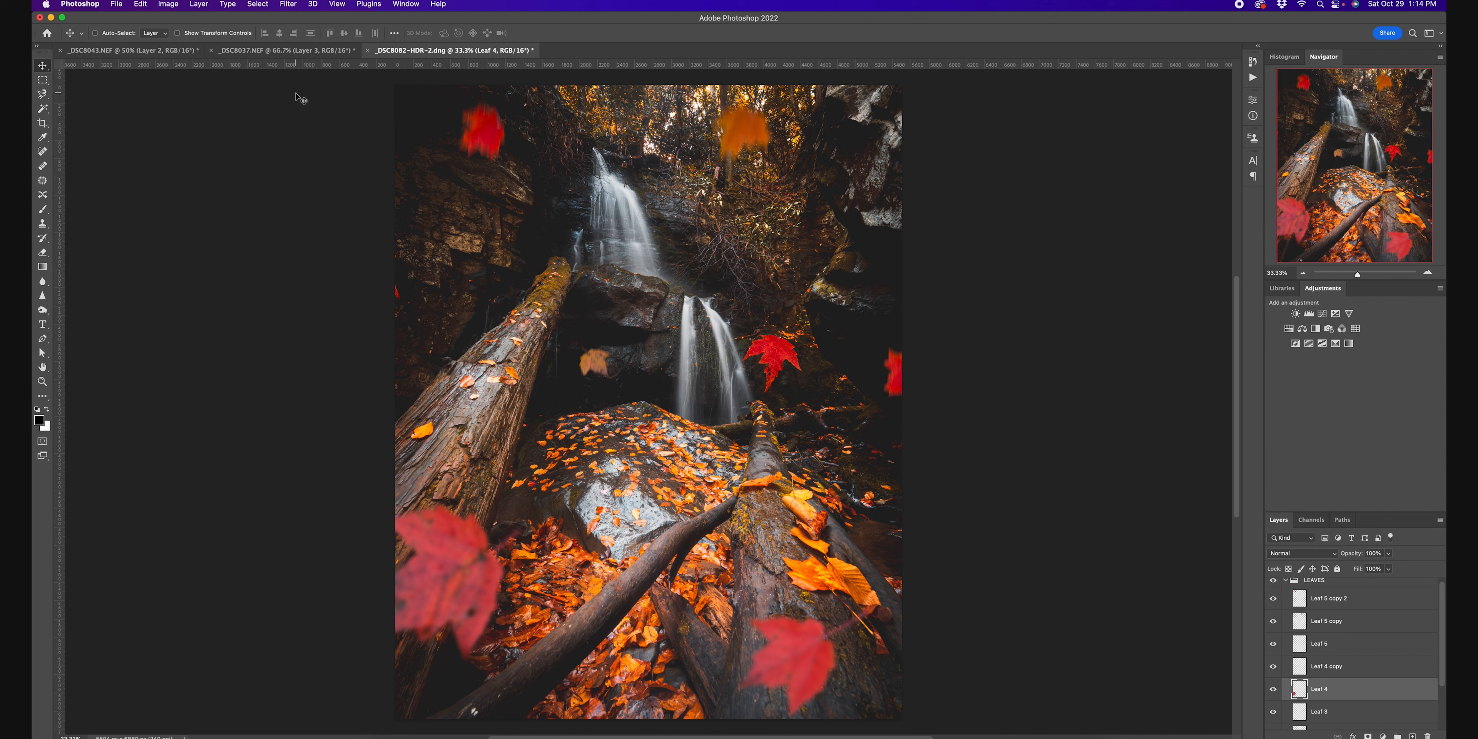
click(288, 4)
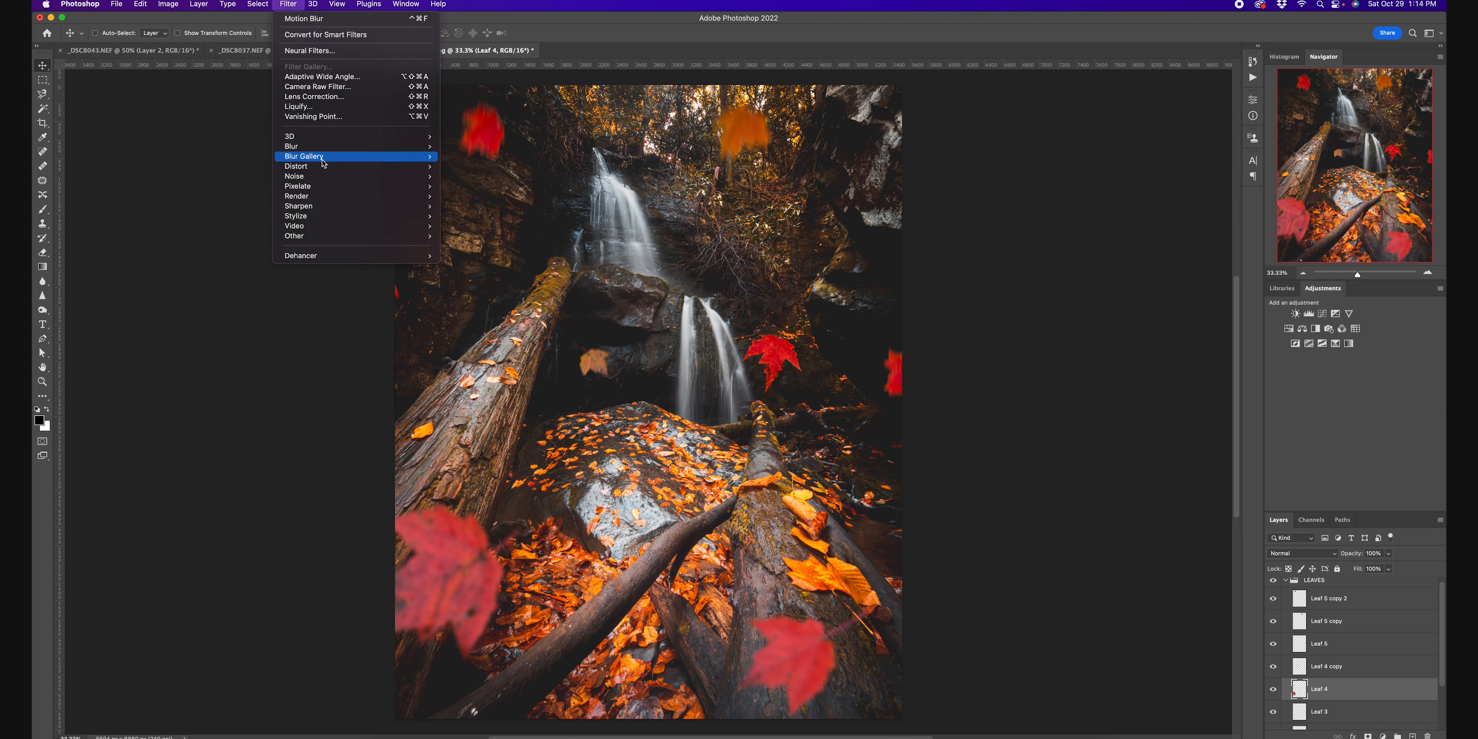
mouse_move(344, 146)
click(472, 206)
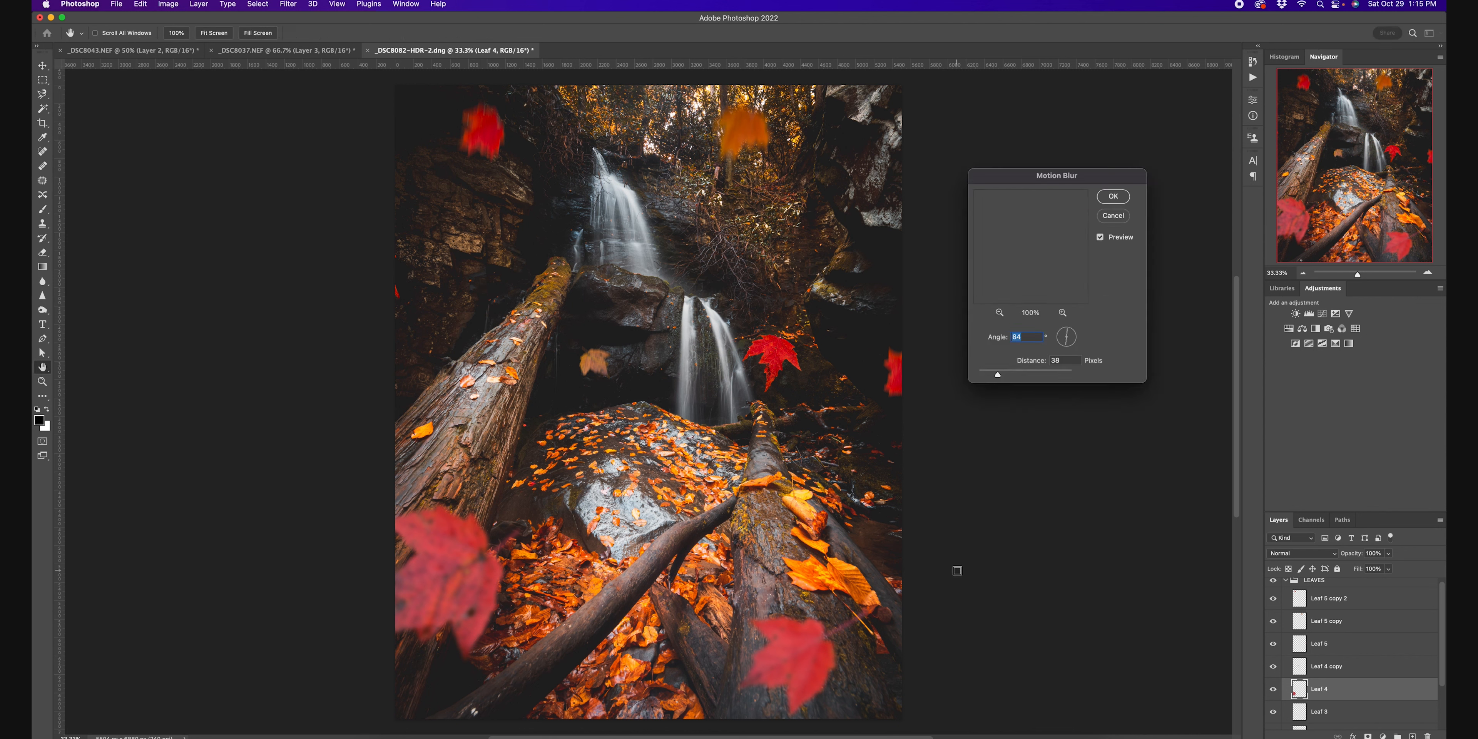
drag(1010, 376, 1029, 379)
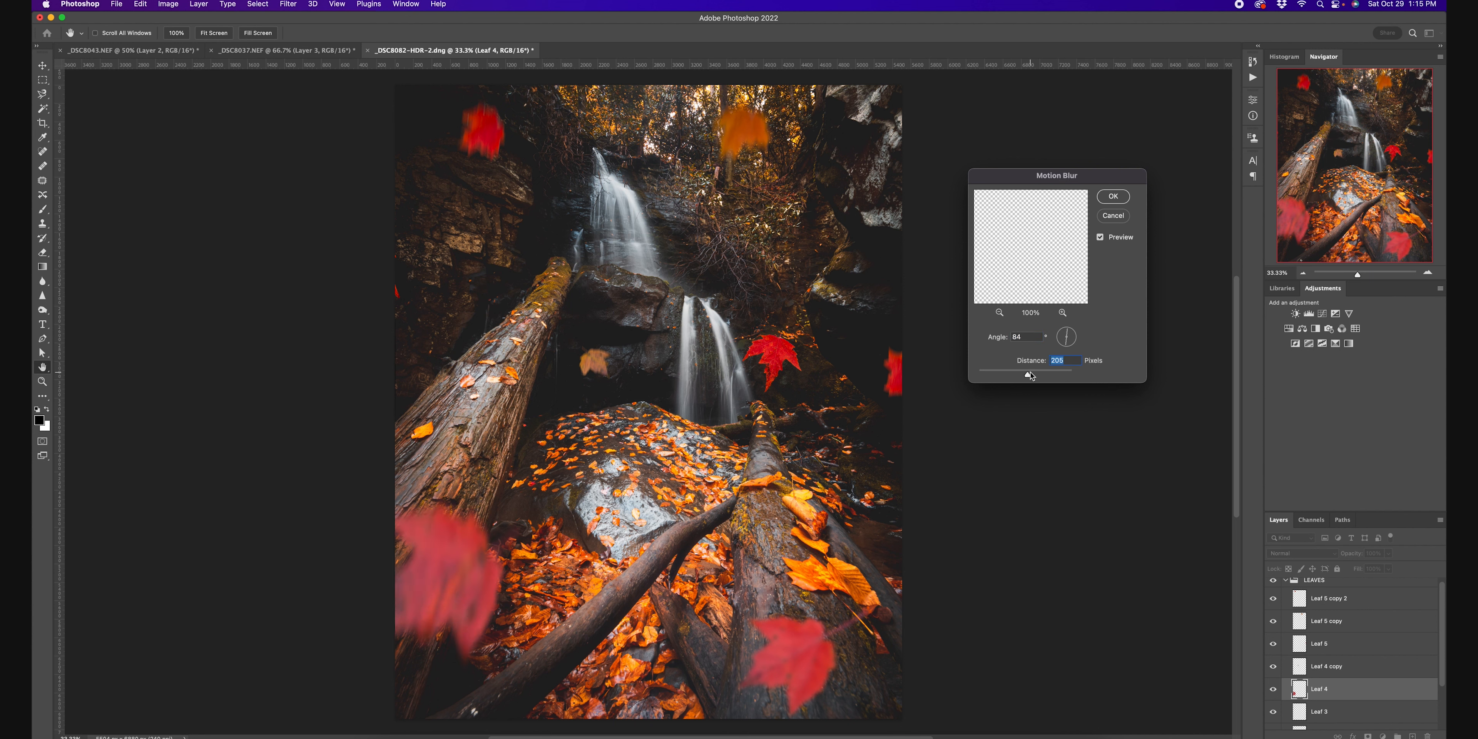
click(1064, 330)
click(1123, 198)
Step: Move the large blurred Leaf 4 leaf up to the image's left edge, over the upper part of the log
key(v)
drag(481, 555, 502, 600)
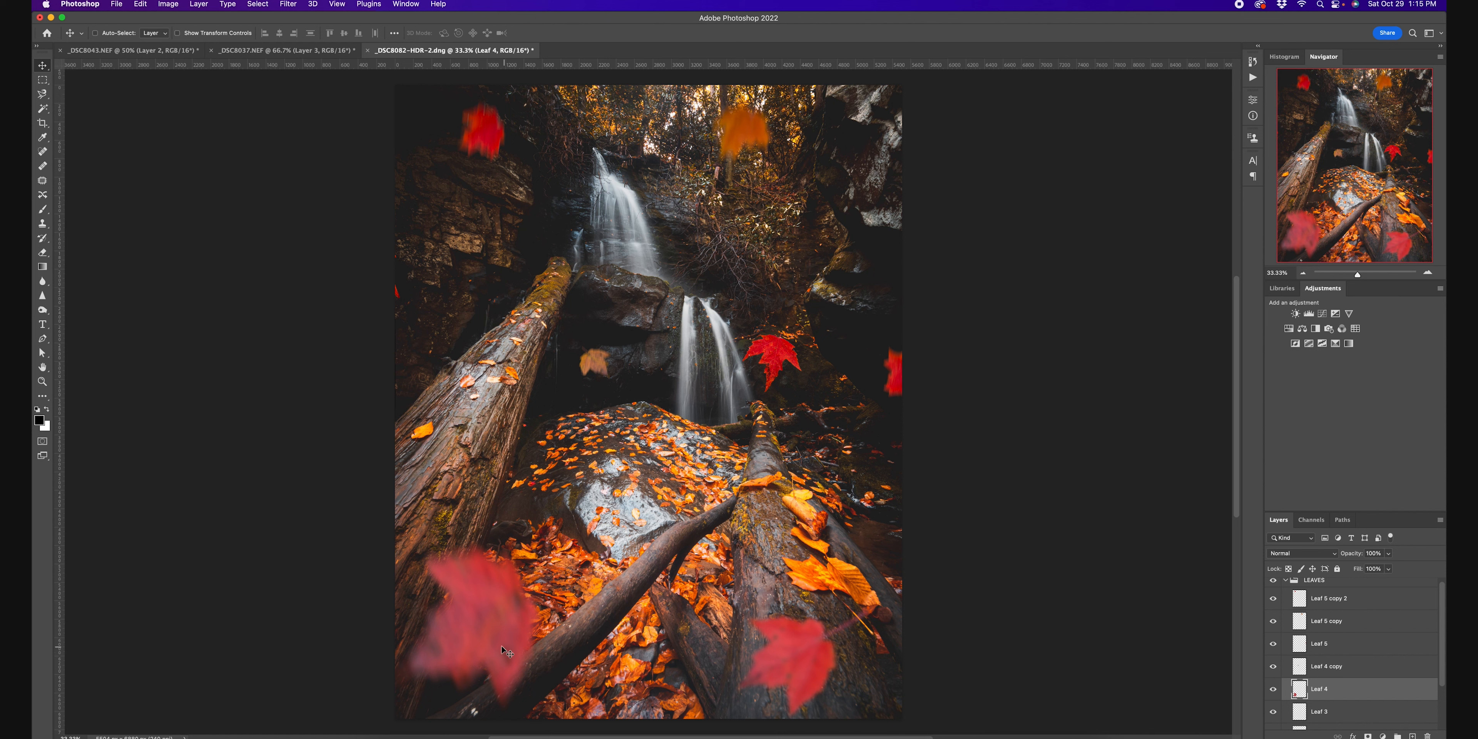
drag(502, 652, 467, 423)
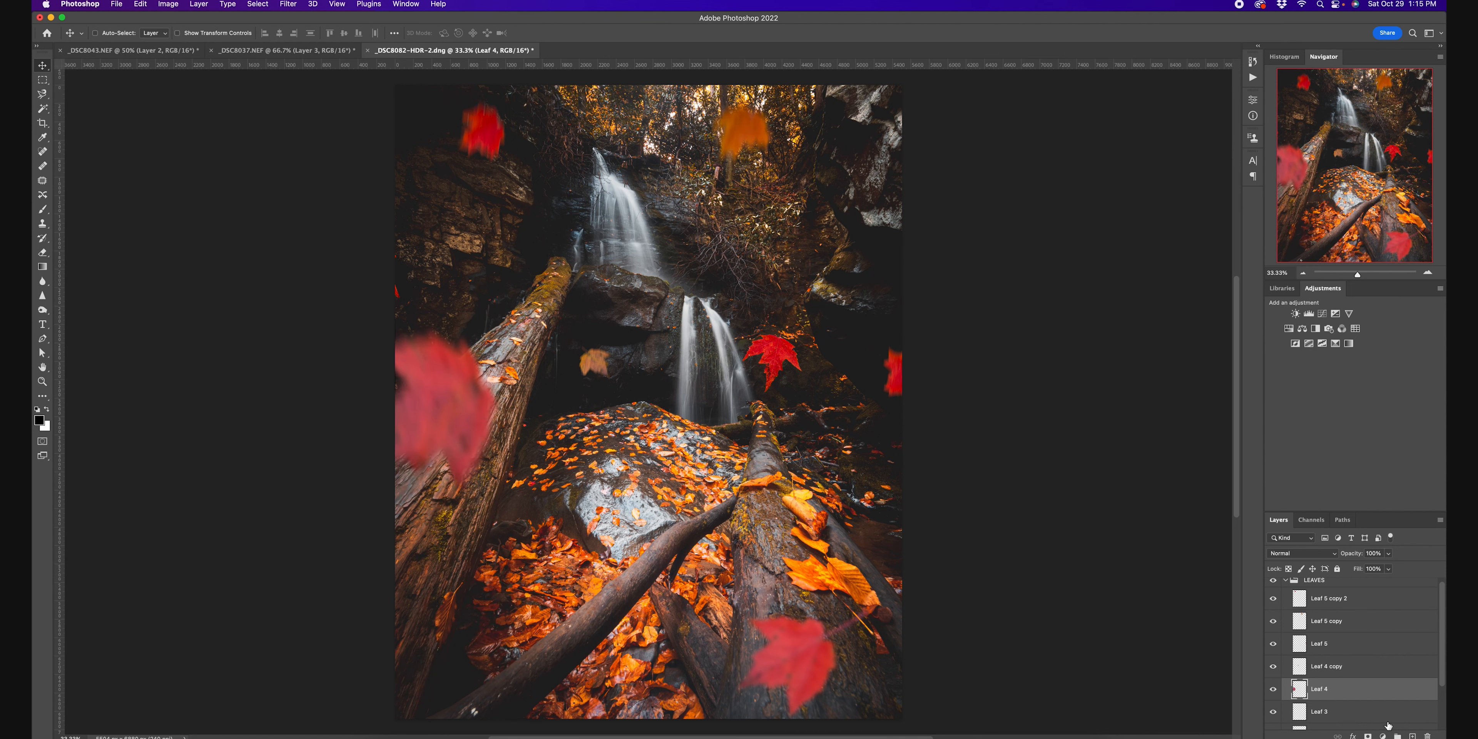
Step: Bring the Leaf 3 leaf into view, repeat the last Motion Blur on it and place it in the image's lower-left corner
scroll(1388, 726, down, 1)
click(1284, 697)
click(1275, 691)
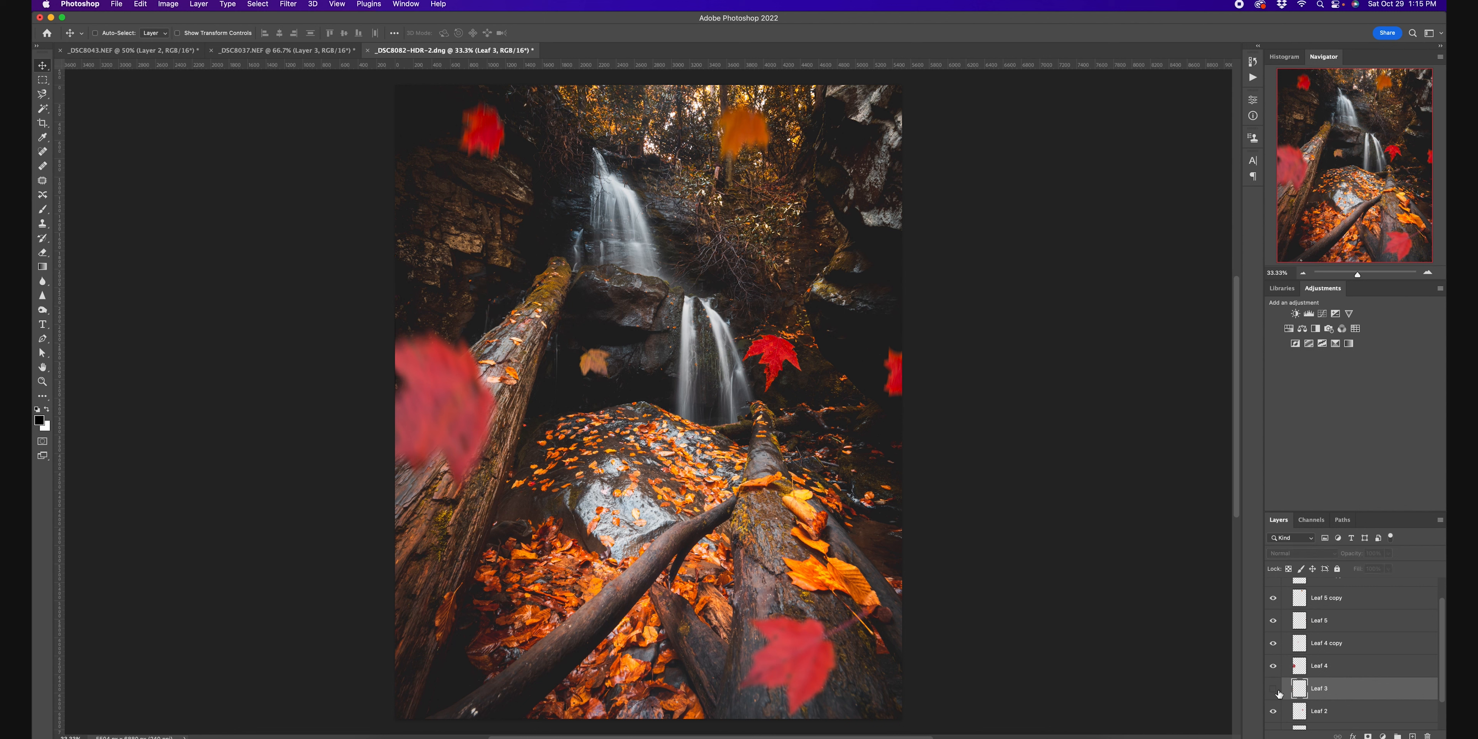
click(1274, 690)
drag(419, 286, 858, 286)
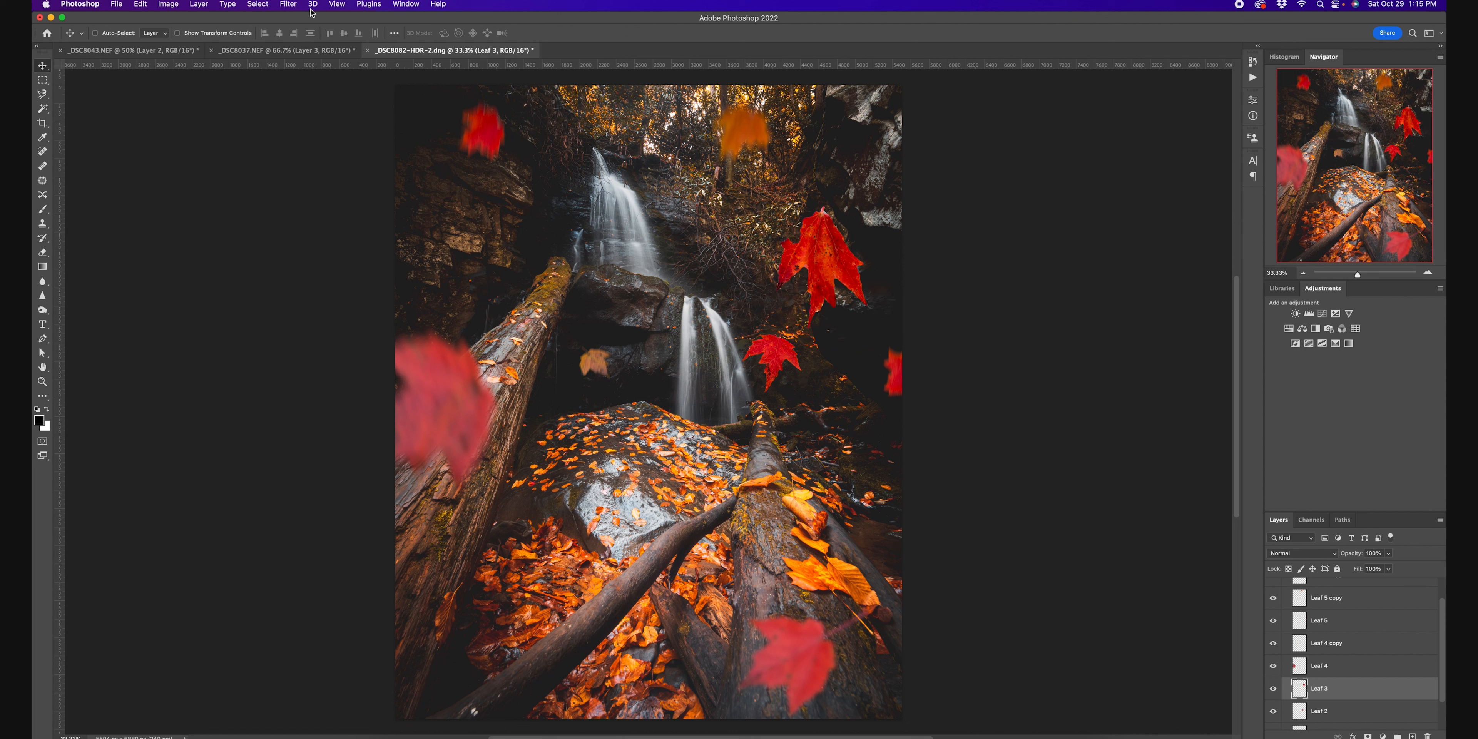
click(289, 5)
click(303, 20)
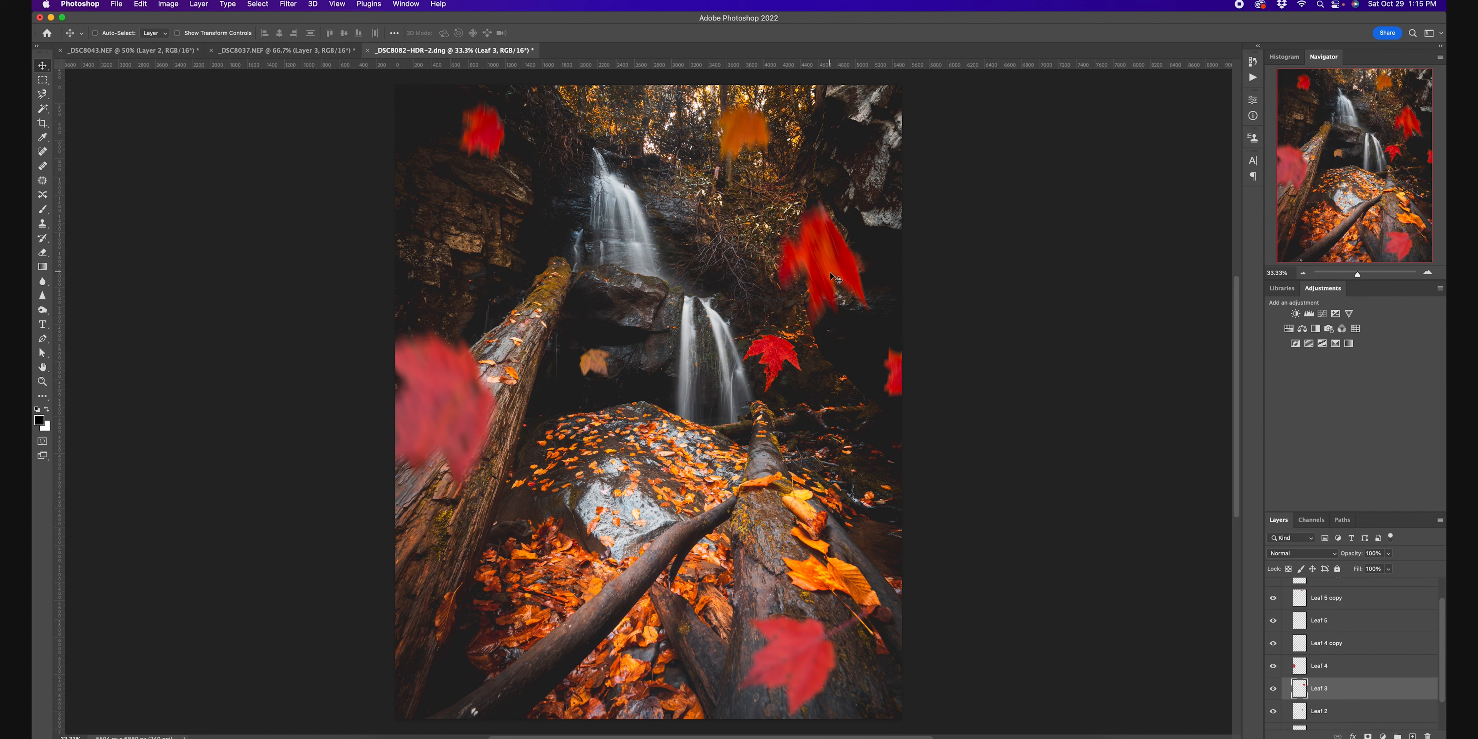
drag(835, 277, 451, 695)
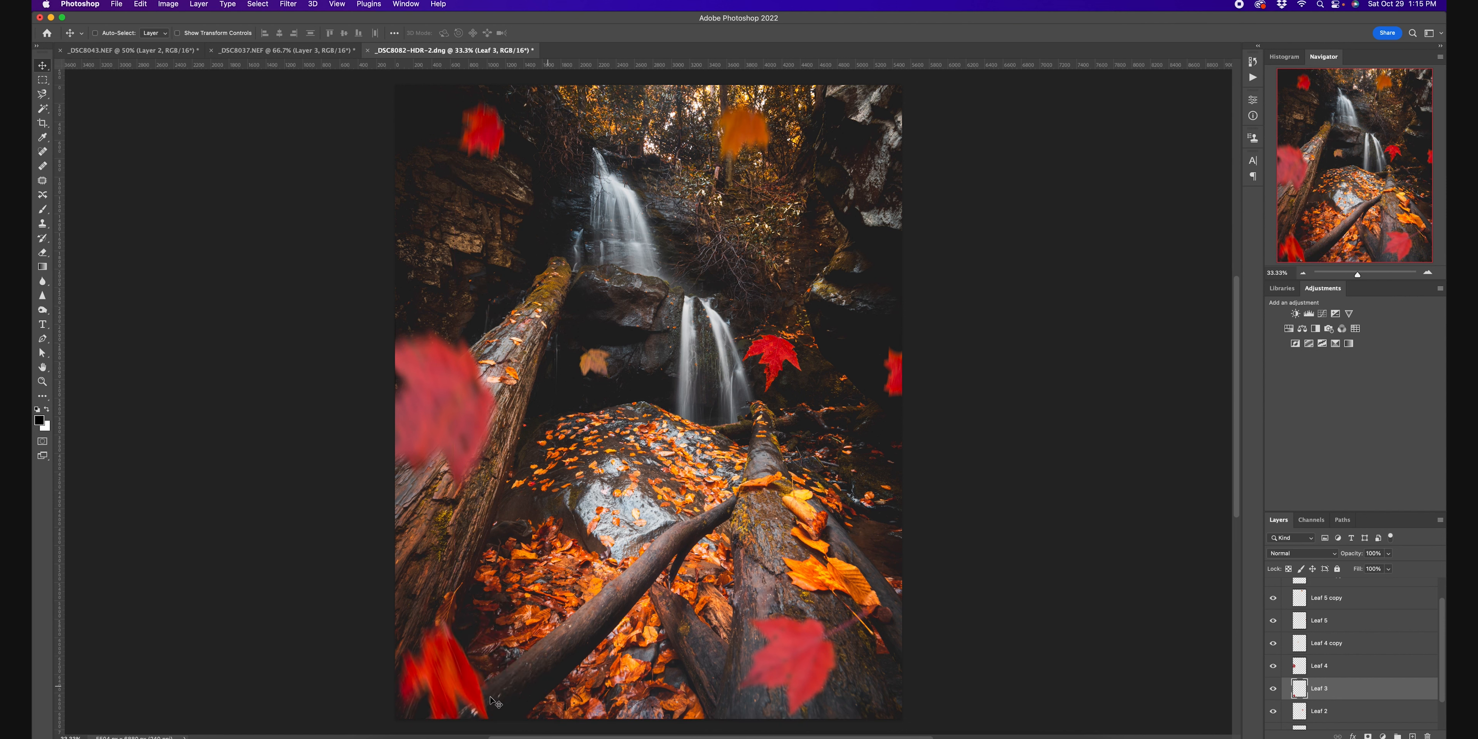
Step: Repeat the last Motion Blur on the Leaf 2 leaf beside the lower waterfall
scroll(1351, 680, down, 1)
click(1351, 690)
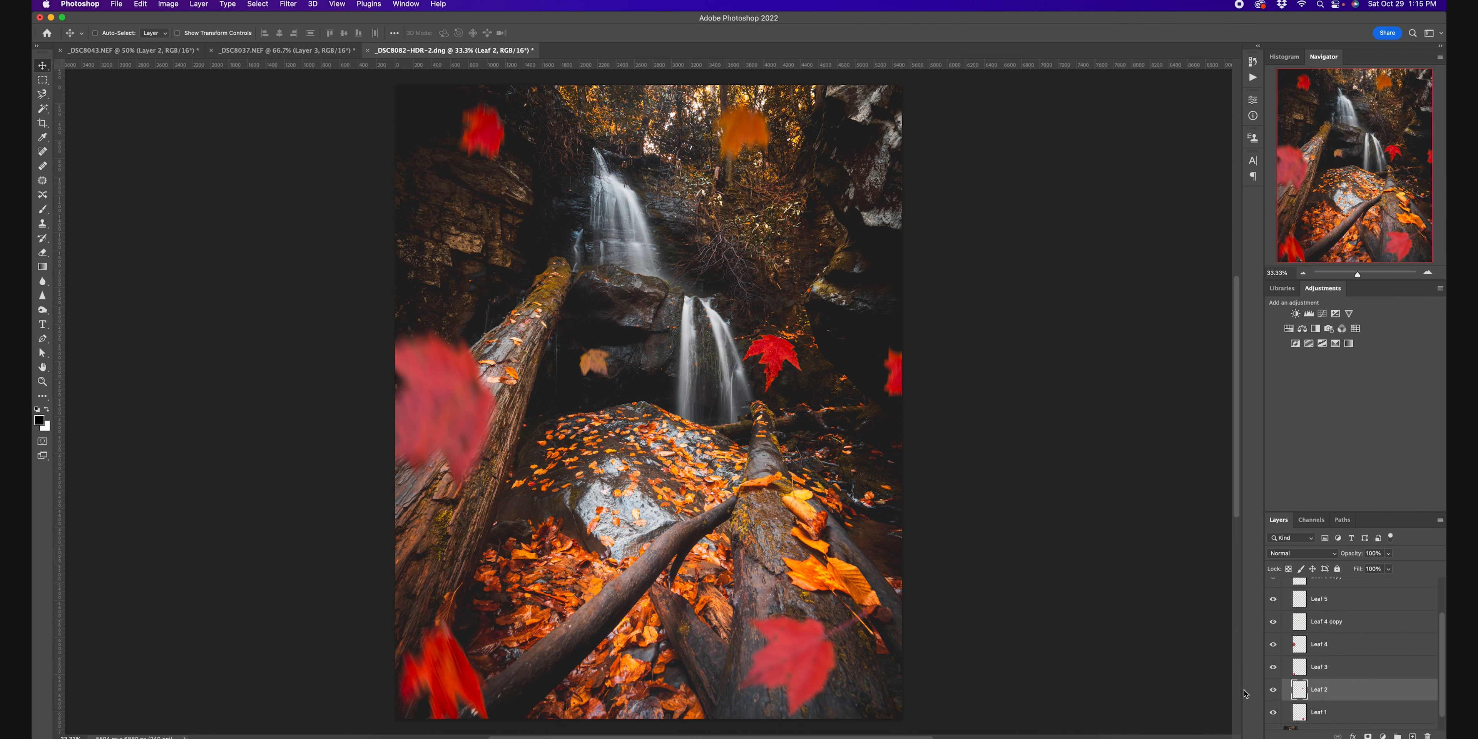
click(1273, 690)
click(1274, 691)
click(291, 5)
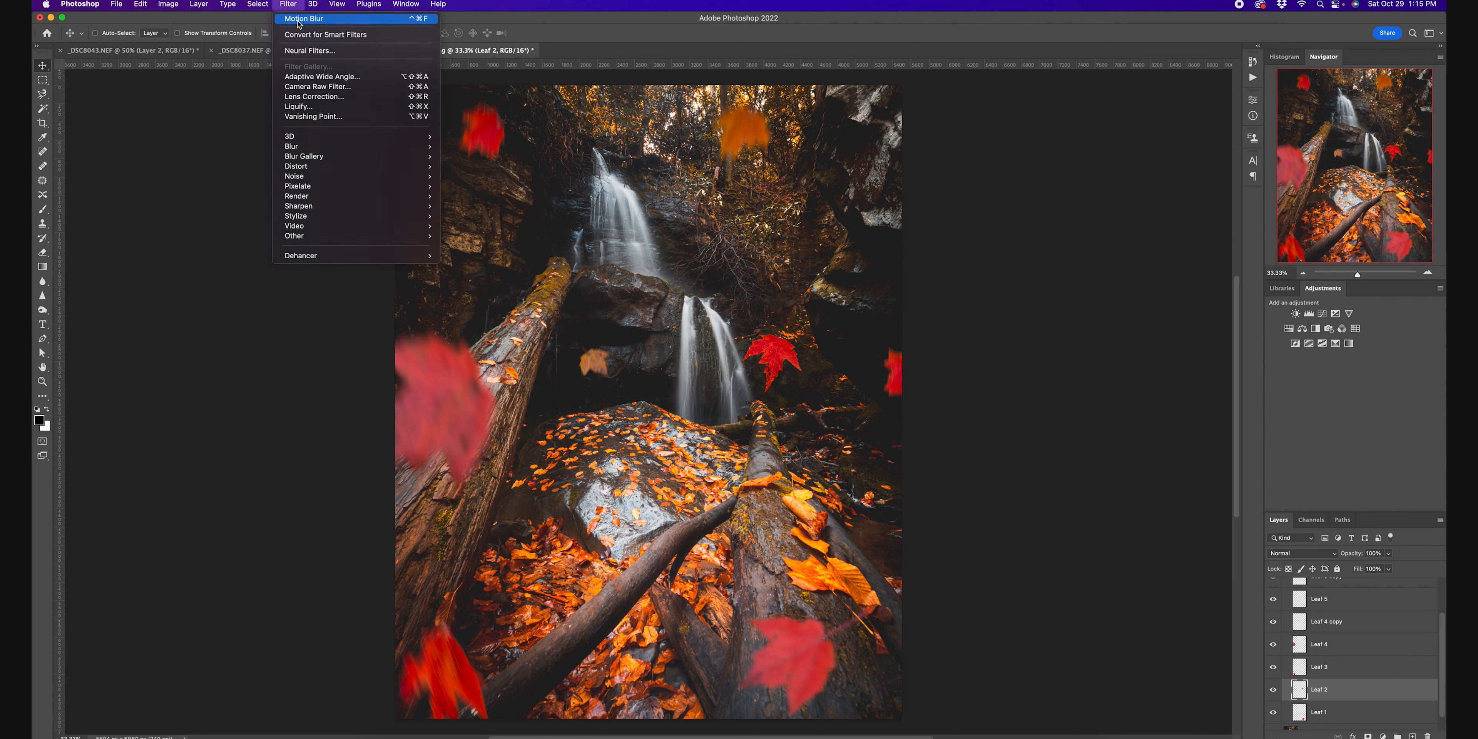
click(301, 21)
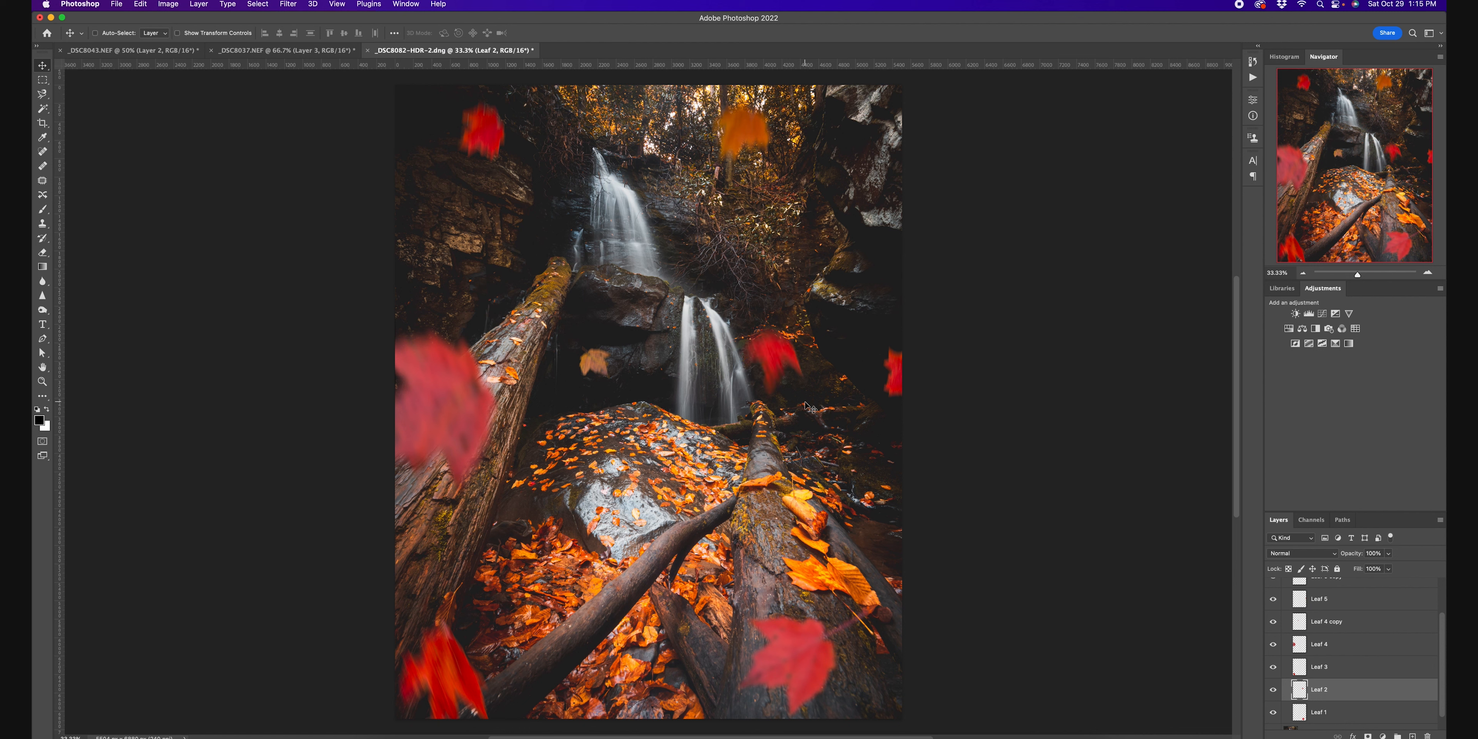
Step: Rotate the Leaf 2 leaf about 35° clockwise and reposition it farther right of the lower waterfall
drag(776, 363, 786, 319)
key(ctrl+t)
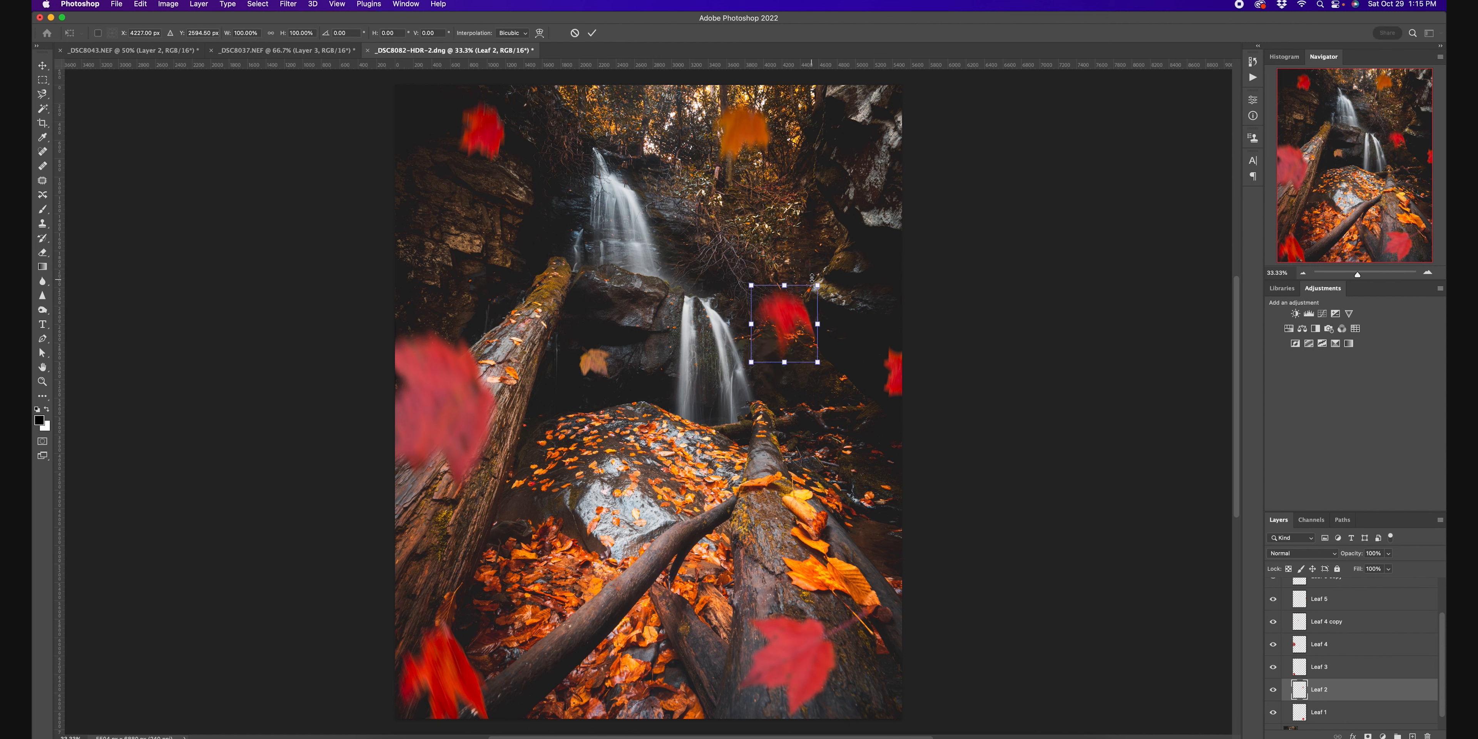
drag(822, 269, 864, 346)
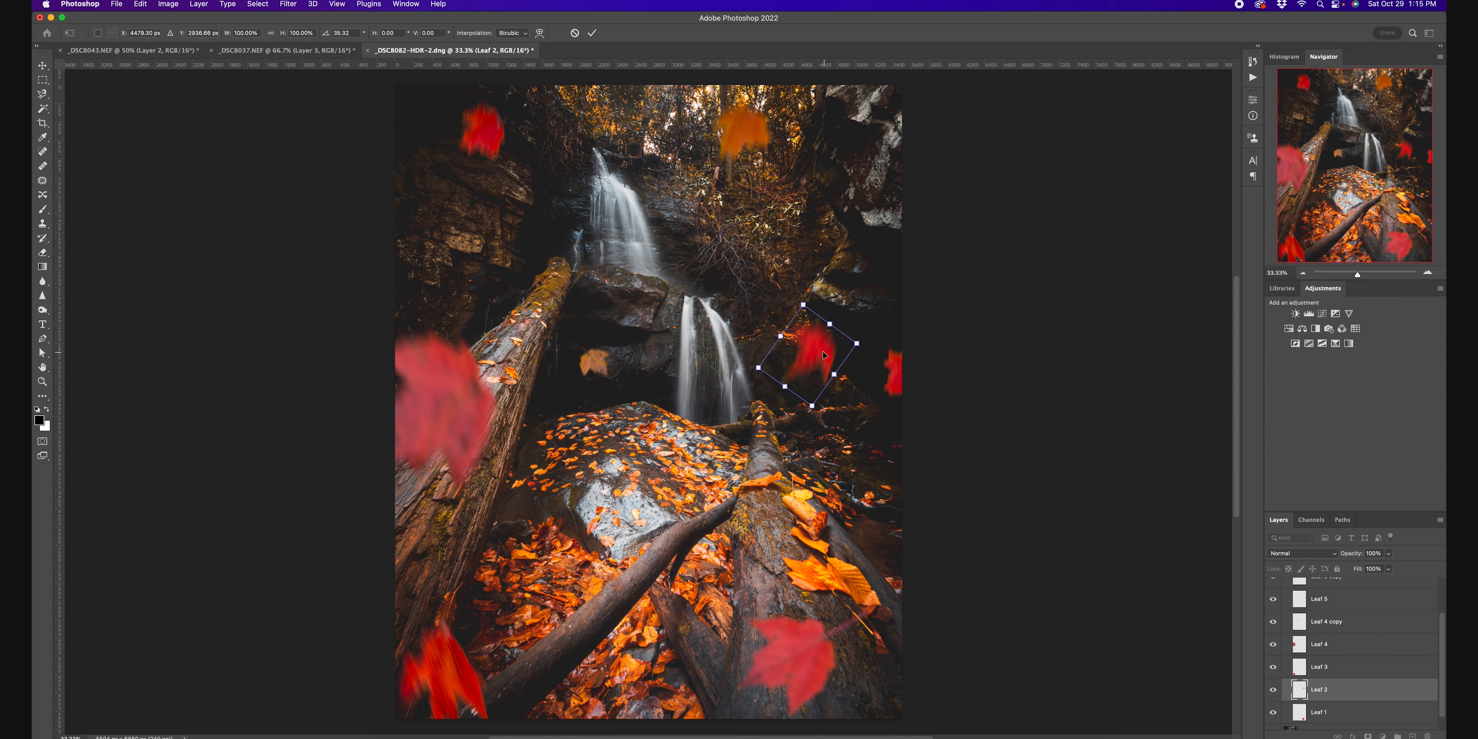
key(Return)
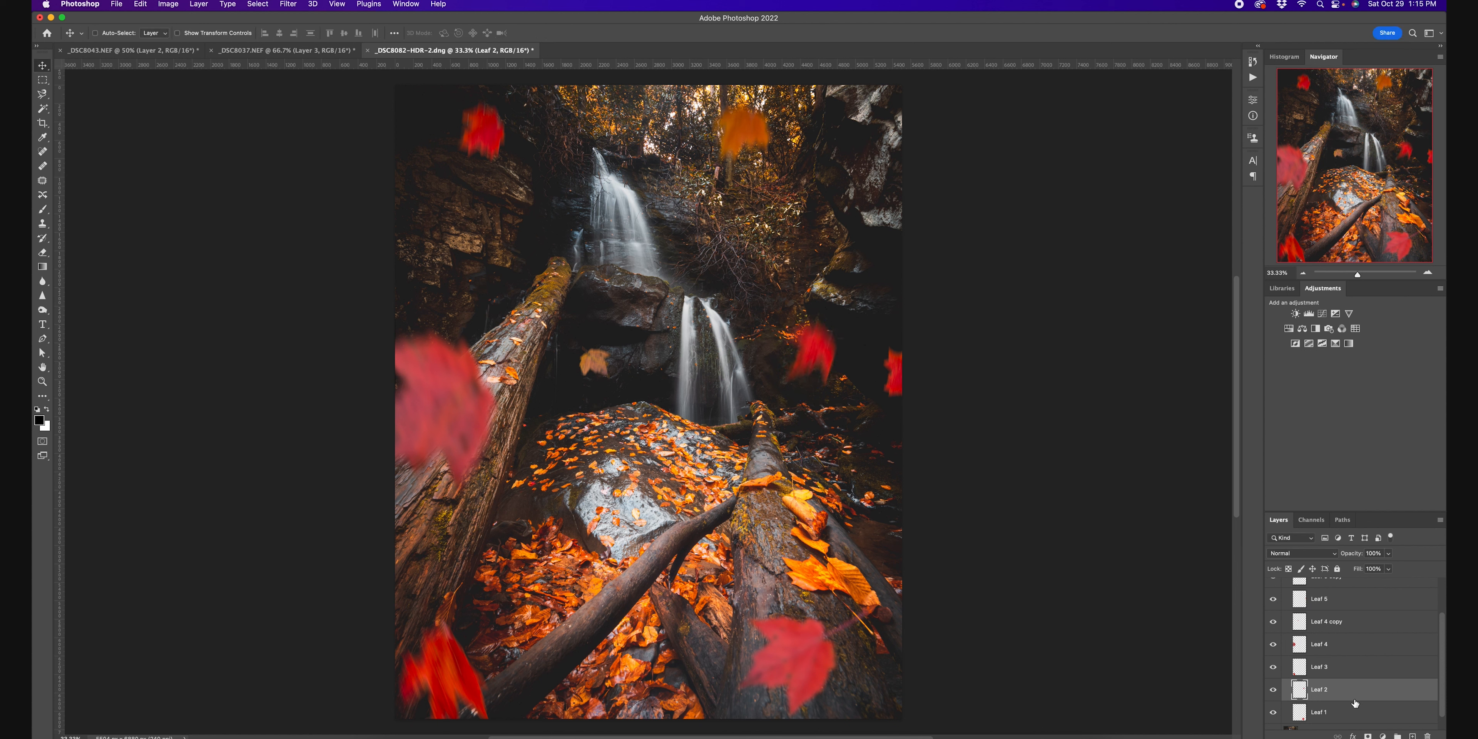
Step: Repeat the last Motion Blur on the Leaf 1 leaf at the image's lower right
click(1354, 711)
click(1273, 711)
click(1272, 711)
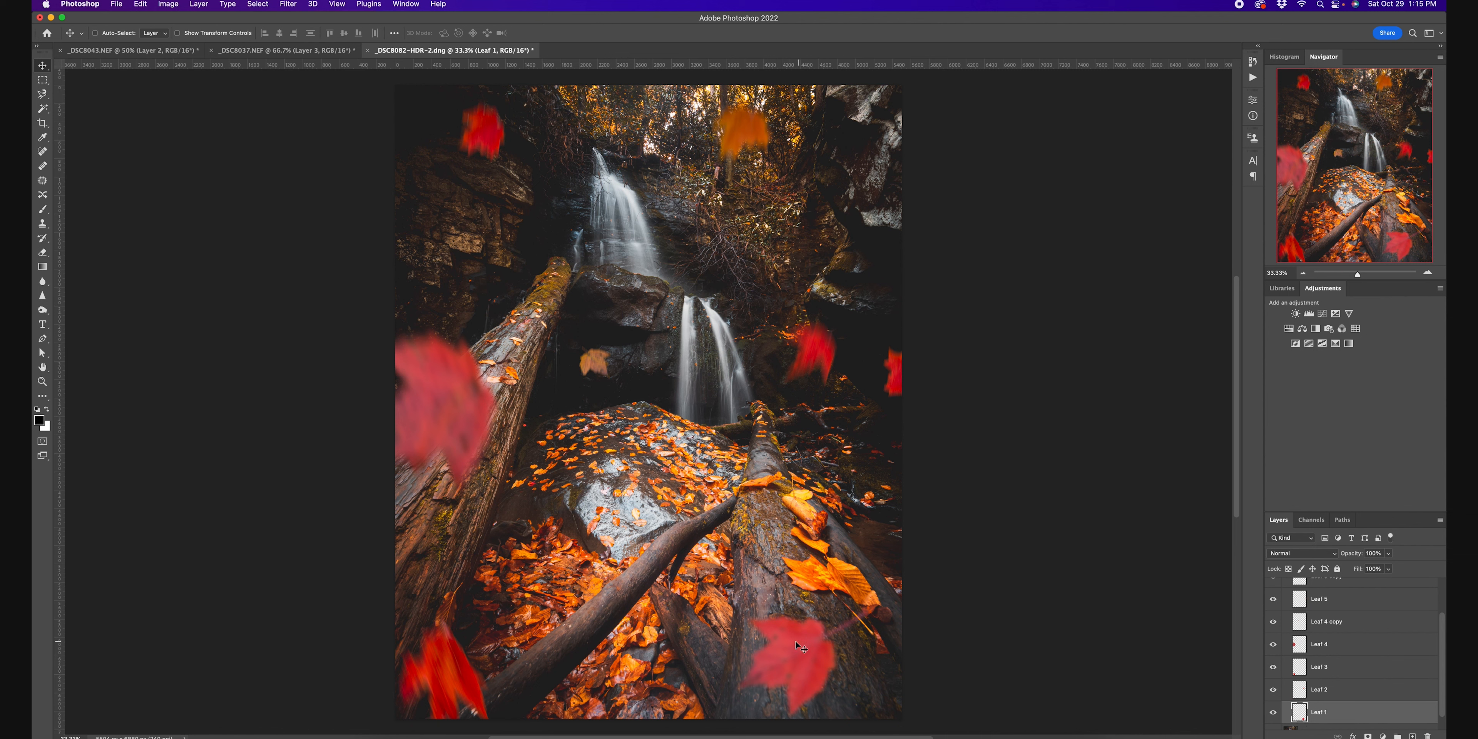
click(289, 4)
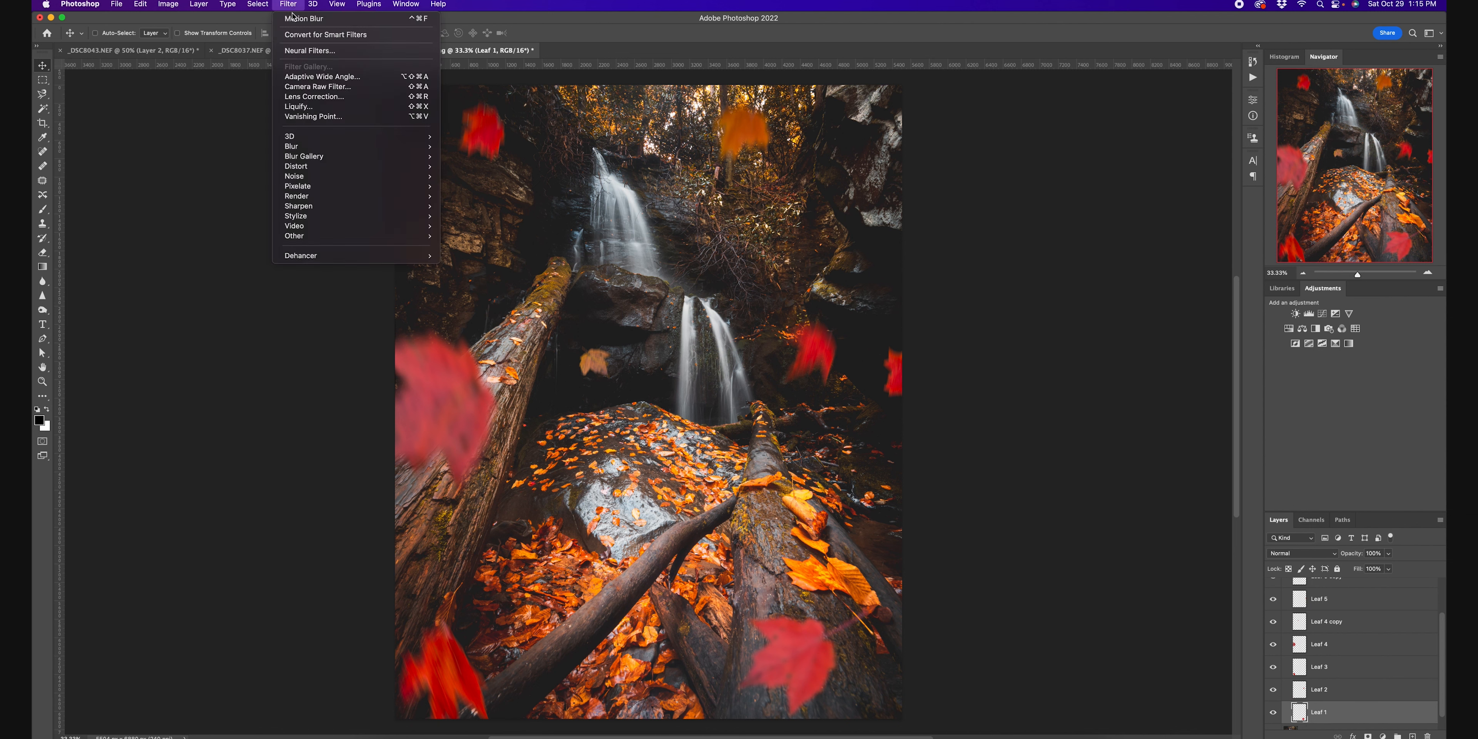
click(292, 4)
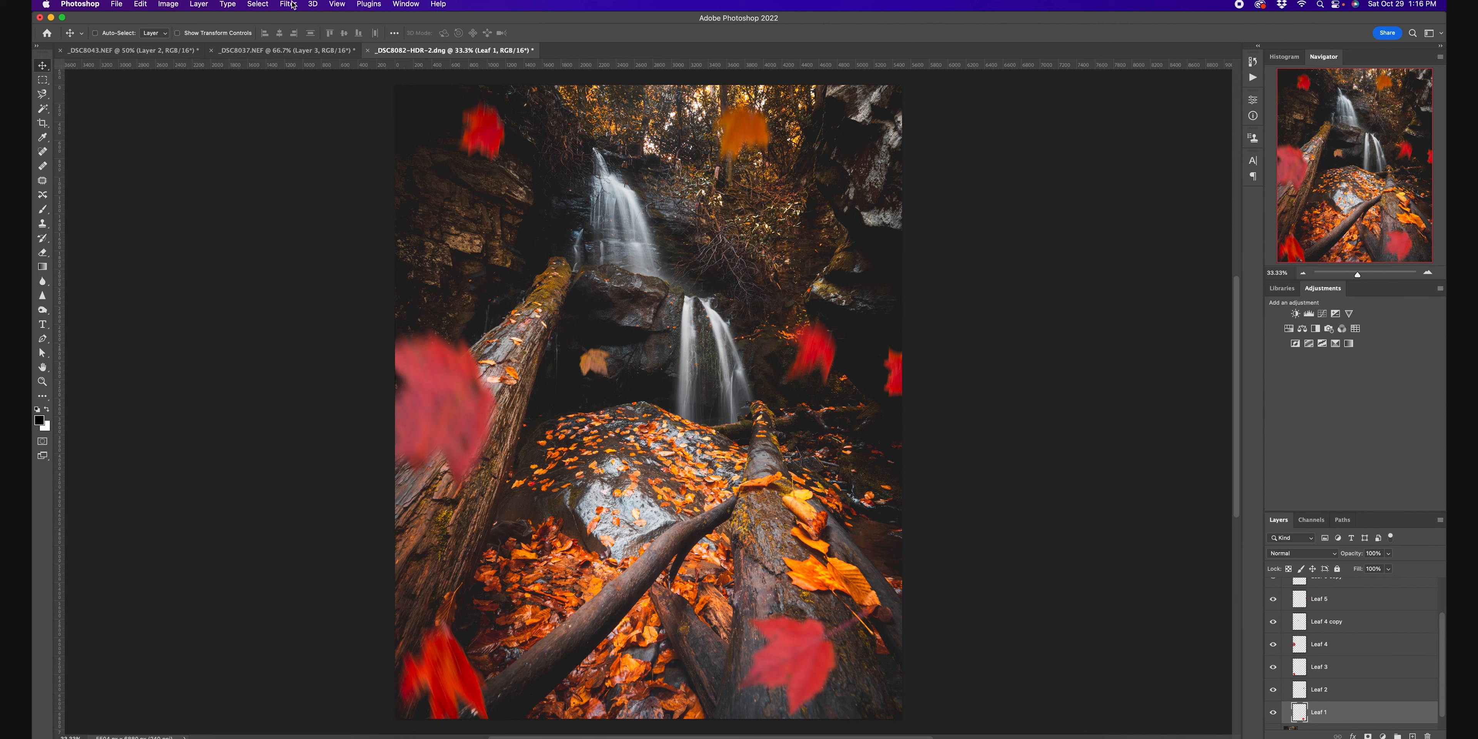
click(292, 5)
click(292, 5)
Step: Rotate the Leaf 1 leaf clockwise and move it partly past the image's lower-right edge
key(super+t)
drag(853, 548, 886, 595)
drag(816, 646, 954, 633)
key(Return)
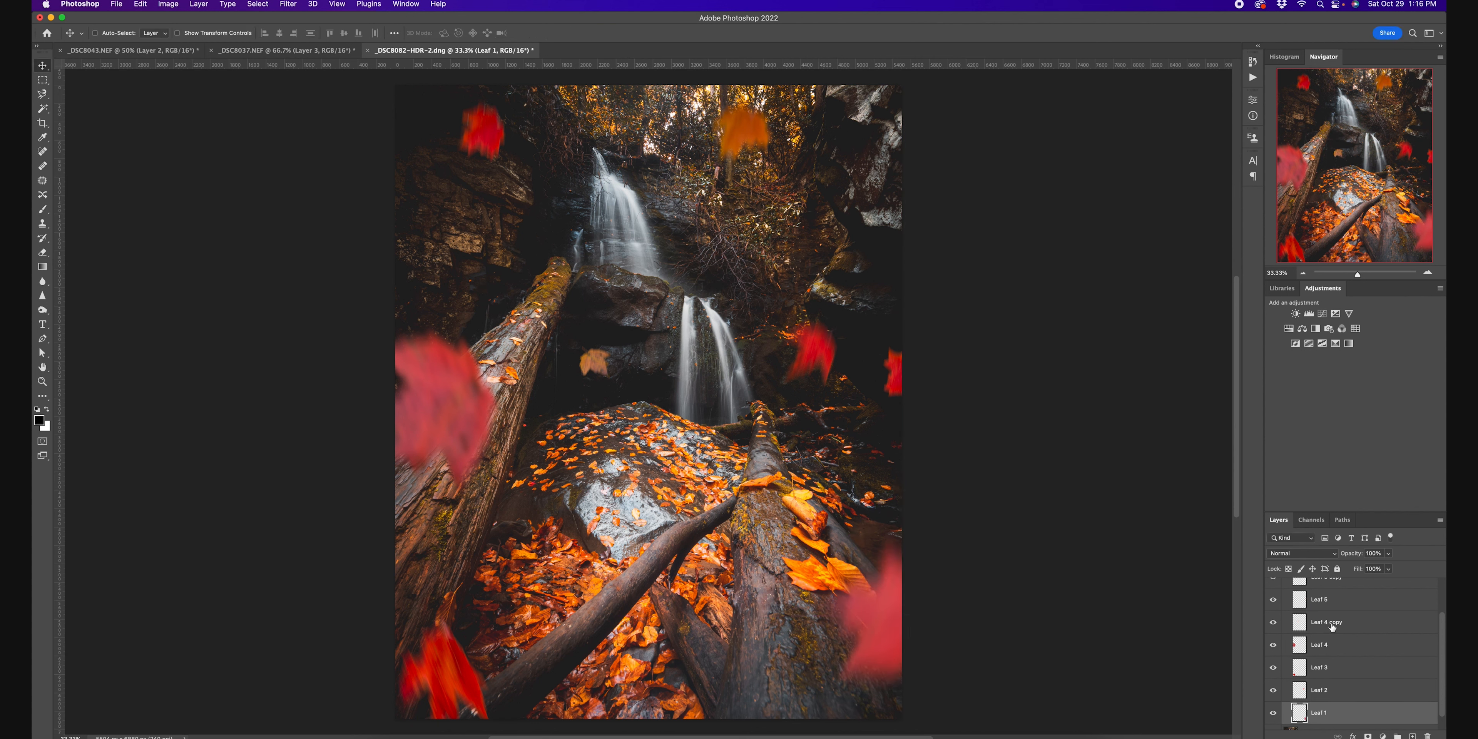
Step: Collapse the LEAVES group and merge it into a single layer
click(1286, 586)
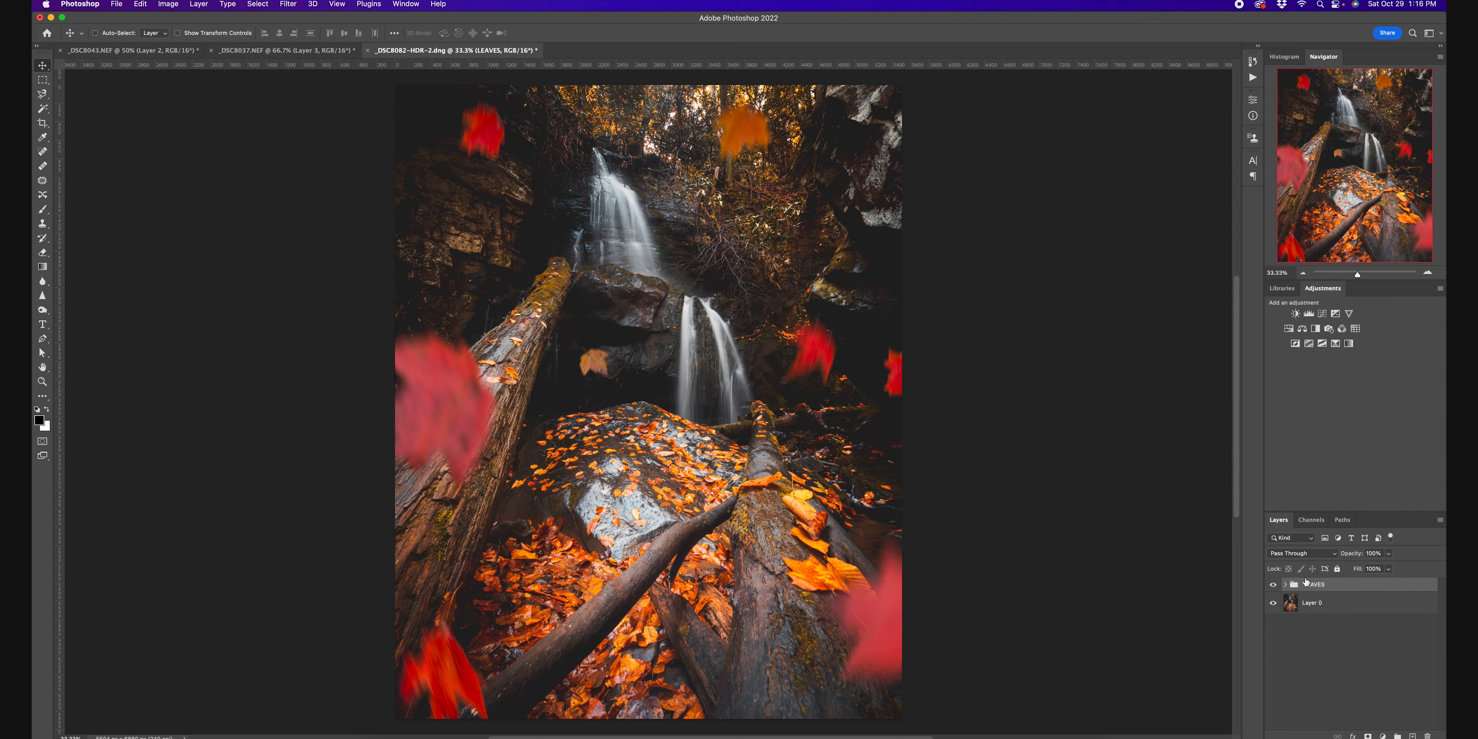
key(super+e)
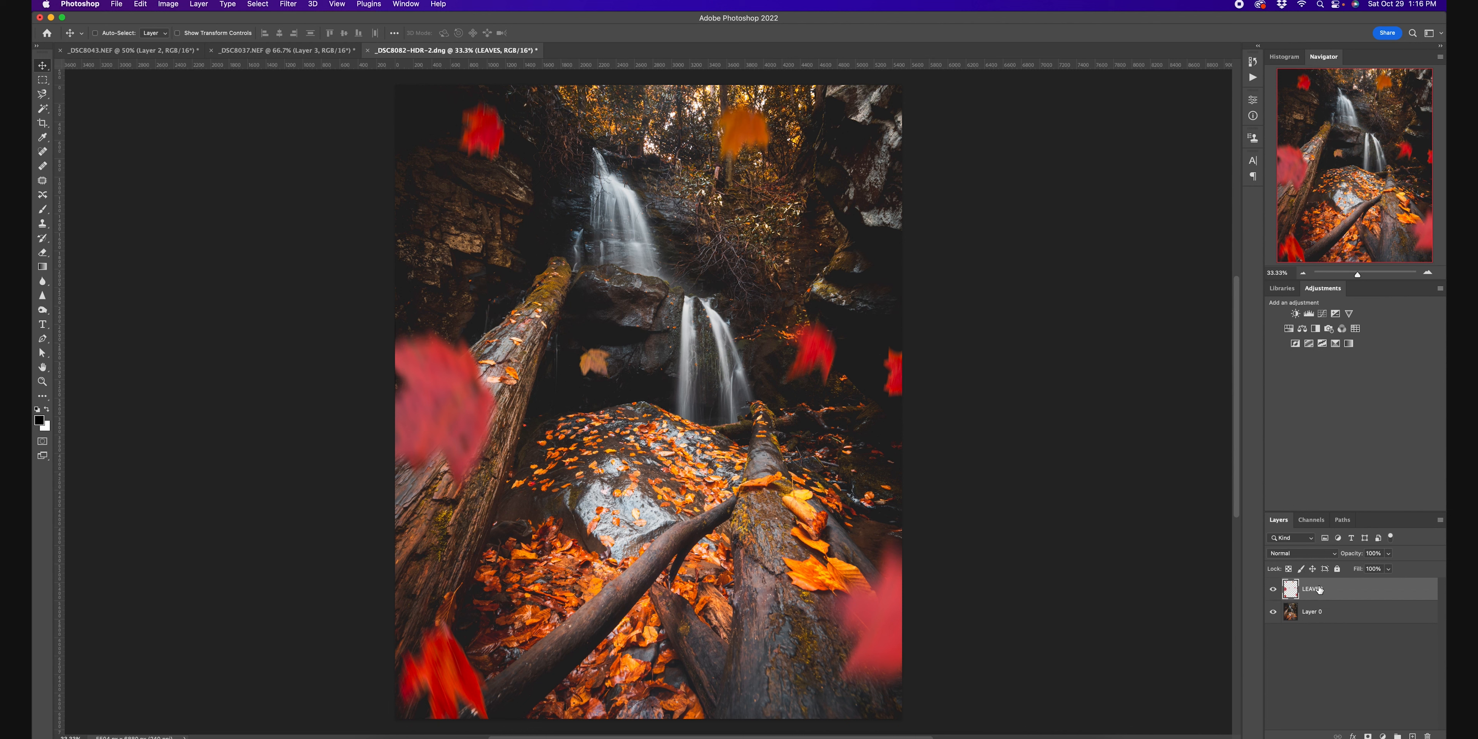
Step: Apply Curves to the LEAVES layer, lowering the shadows to output 49 at input 55 and adjusting an upper curve point
key(super+m)
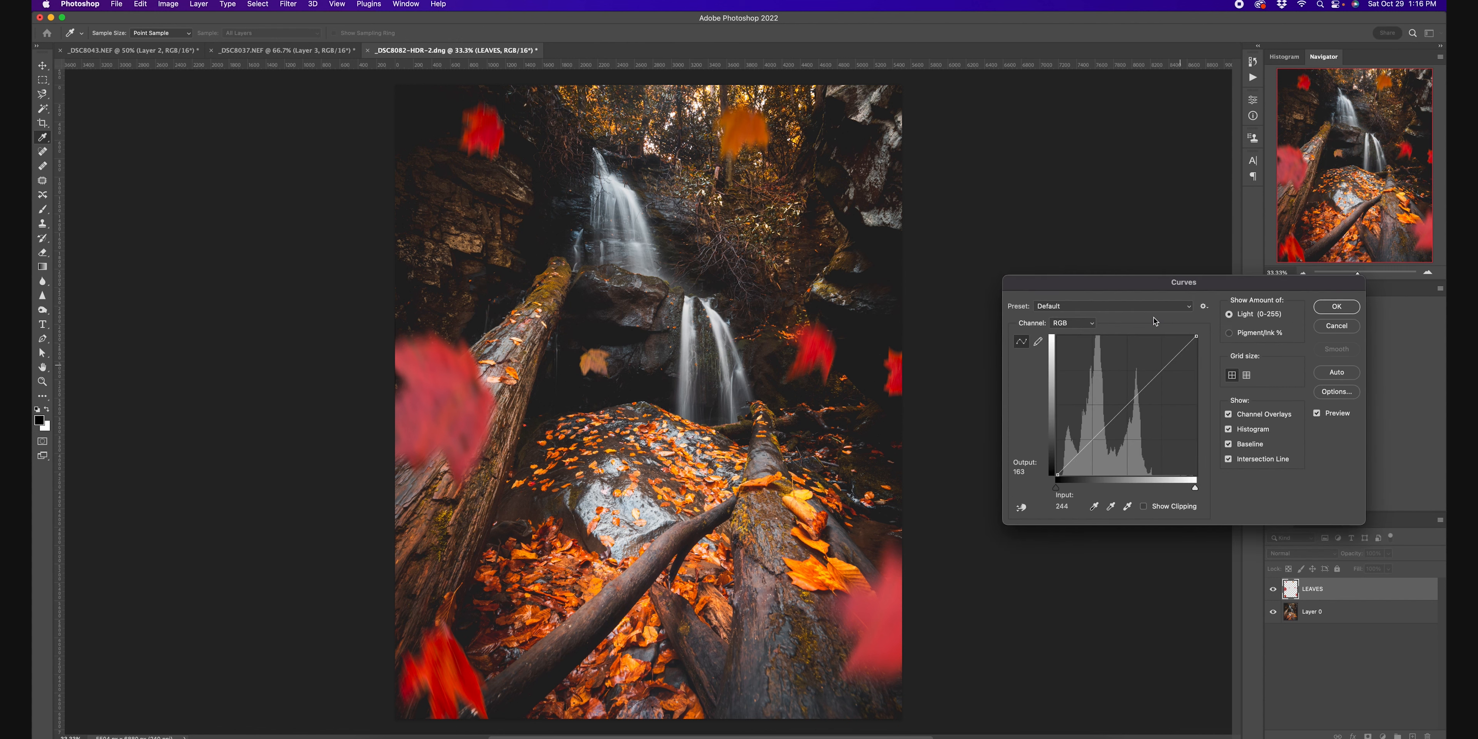
click(1058, 473)
drag(1086, 445, 1087, 449)
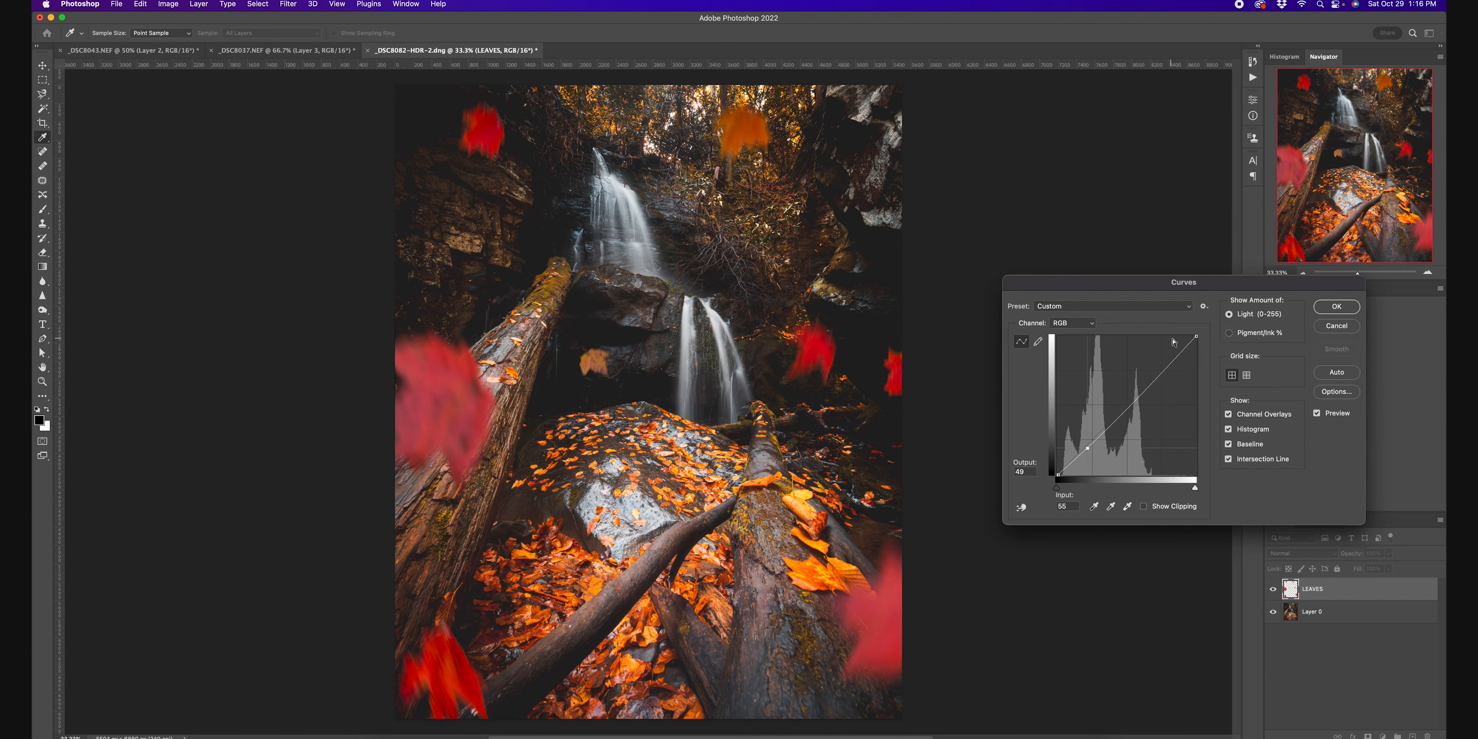
click(1170, 359)
drag(1170, 357, 1134, 396)
click(1330, 310)
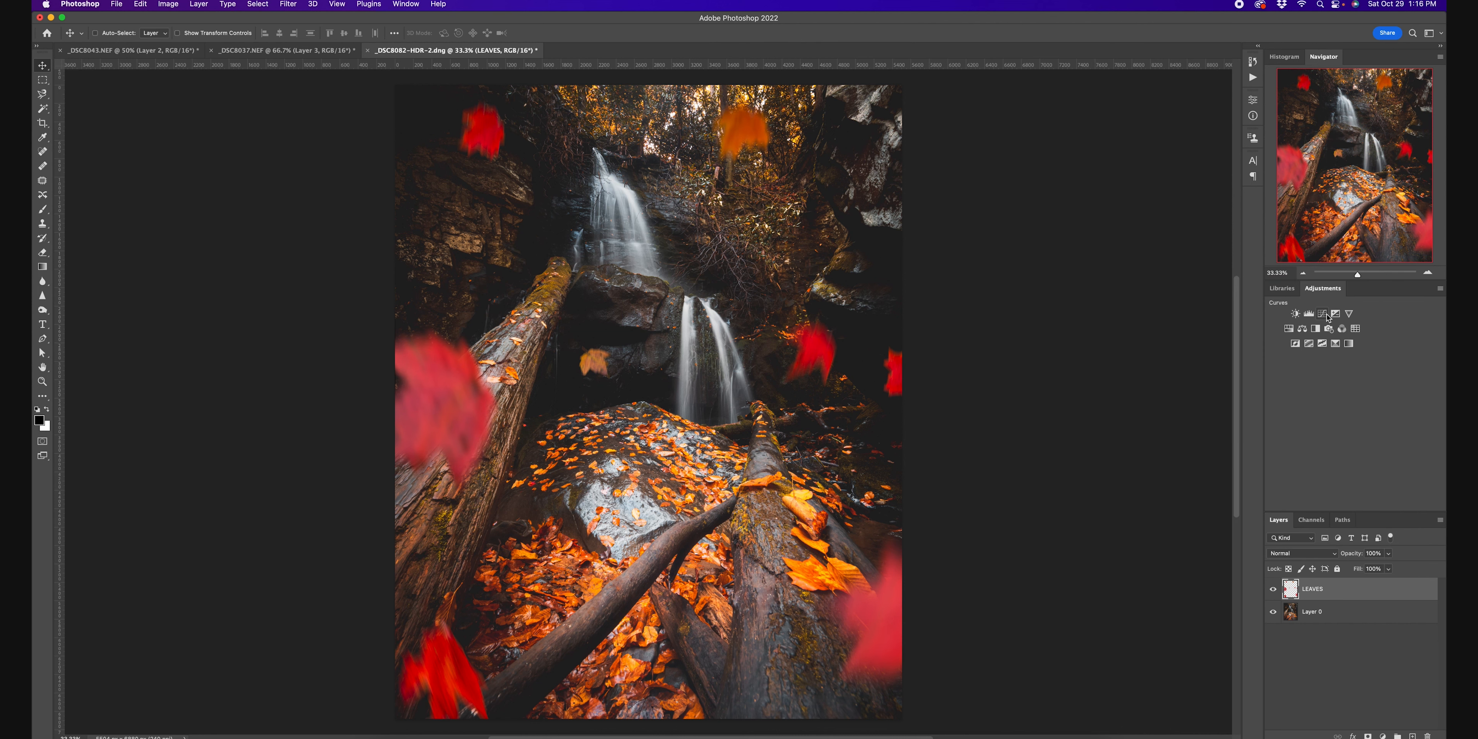
Step: Slightly reduce the saturation of the LEAVES layer with Hue/Saturation
key(super+u)
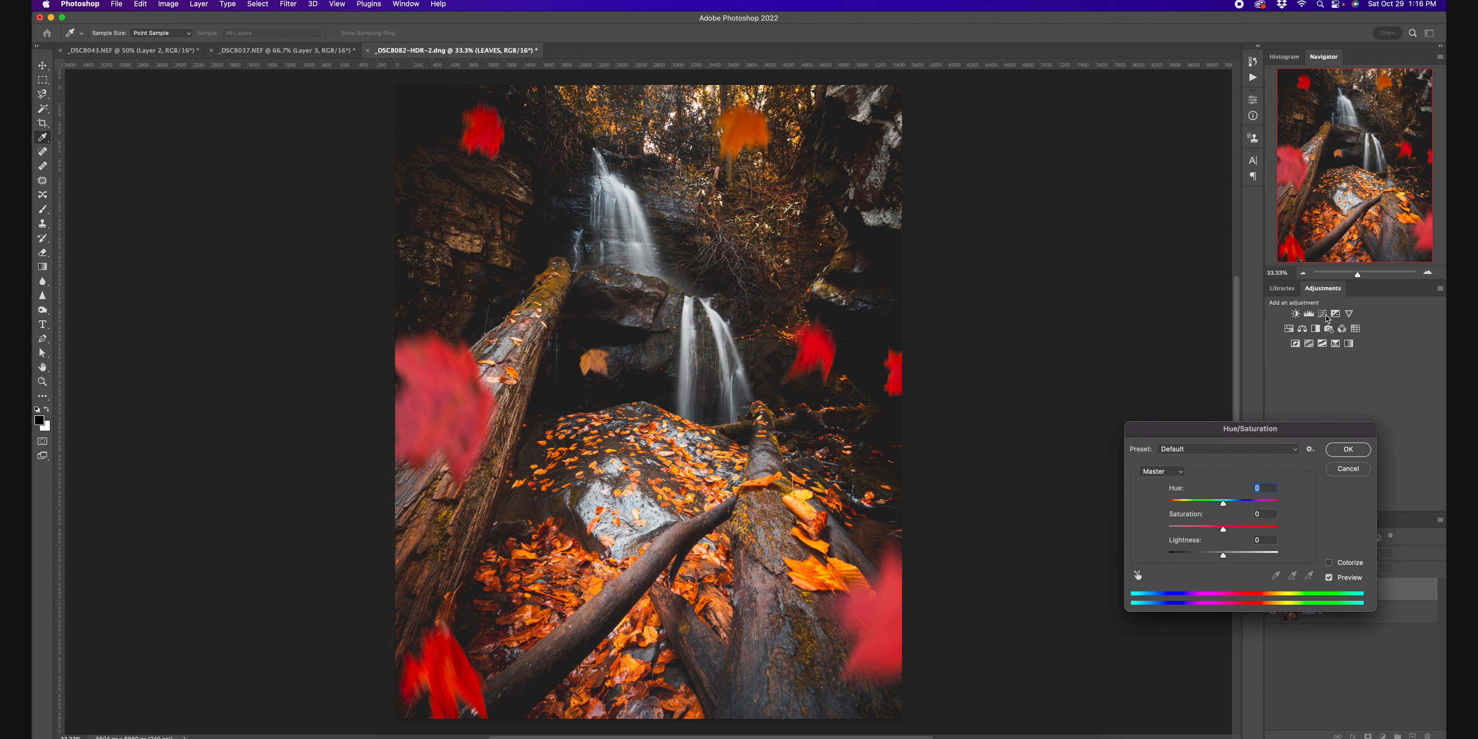
drag(1222, 526, 1217, 528)
click(1349, 448)
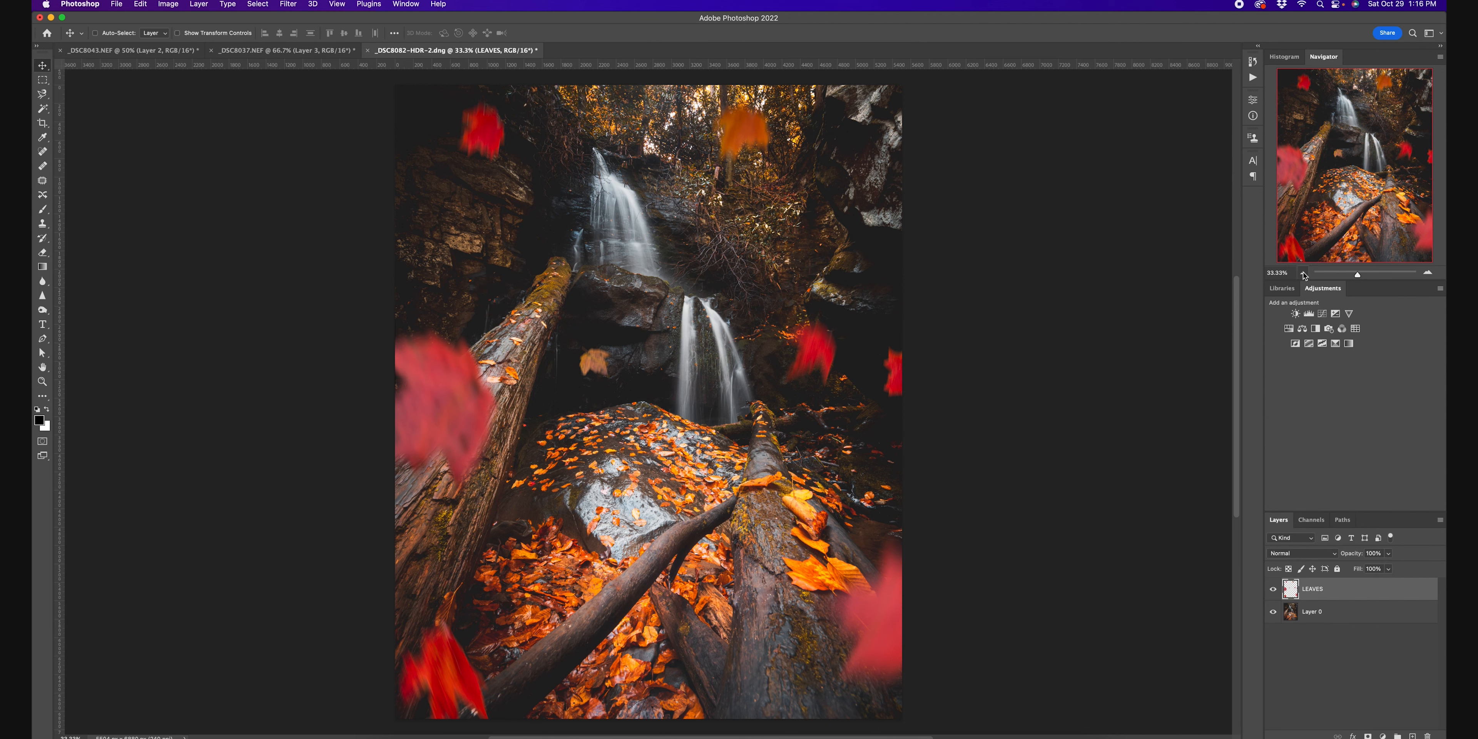
Step: Compare the whole image with and without the LEAVES layer by toggling its visibility
click(1303, 272)
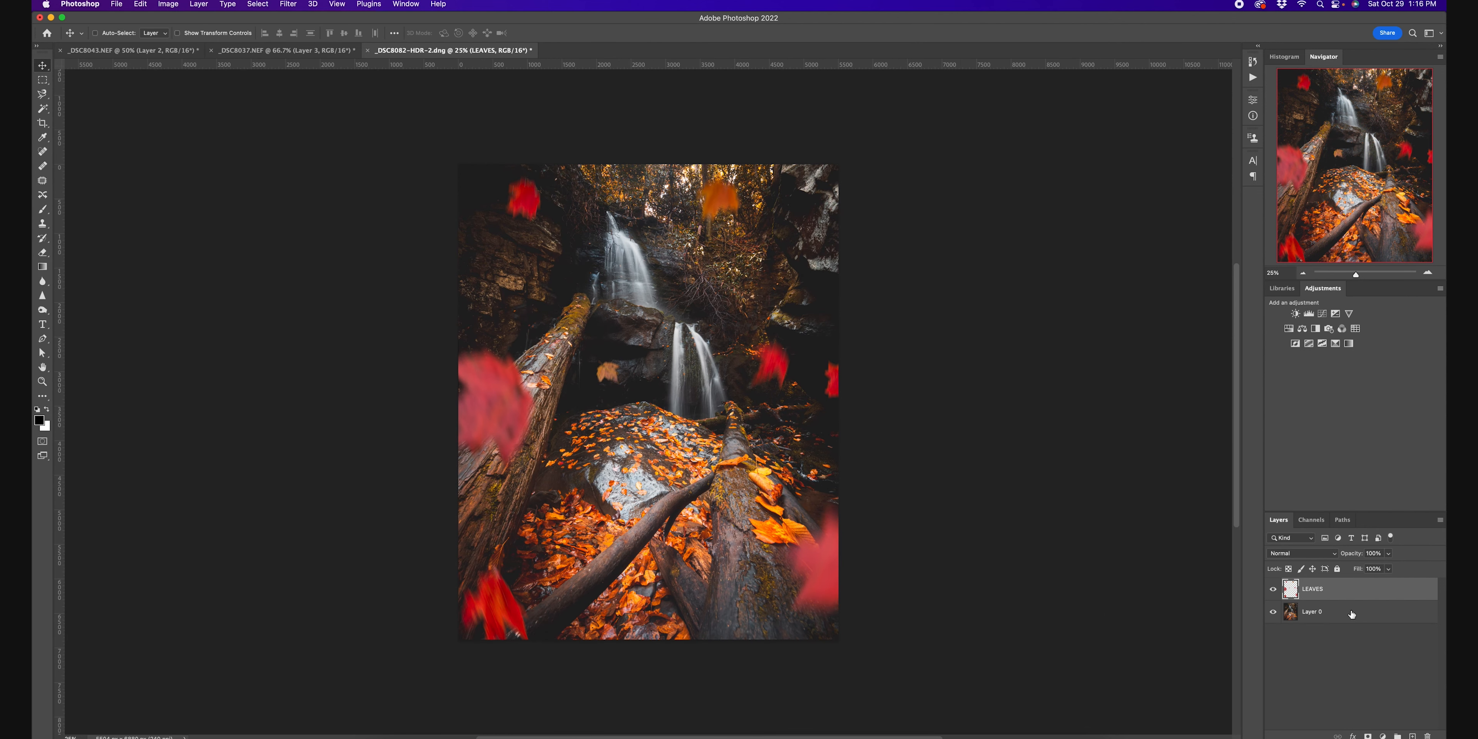
click(1274, 590)
click(1273, 589)
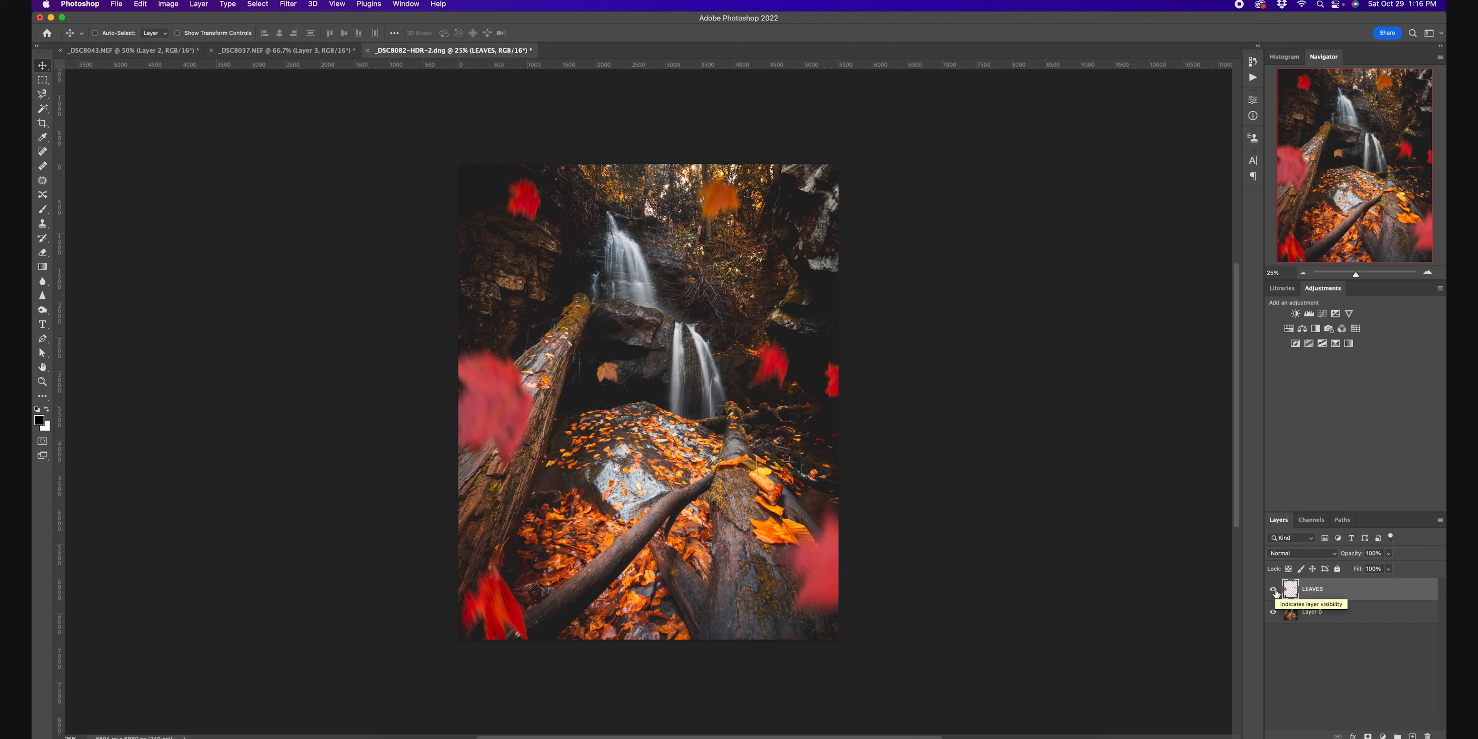
Step: Shift the LEAVES layer's hue to +9 with Hue/Saturation, comparing the preview on and off before applying it
key(super+u)
drag(1225, 508, 1232, 507)
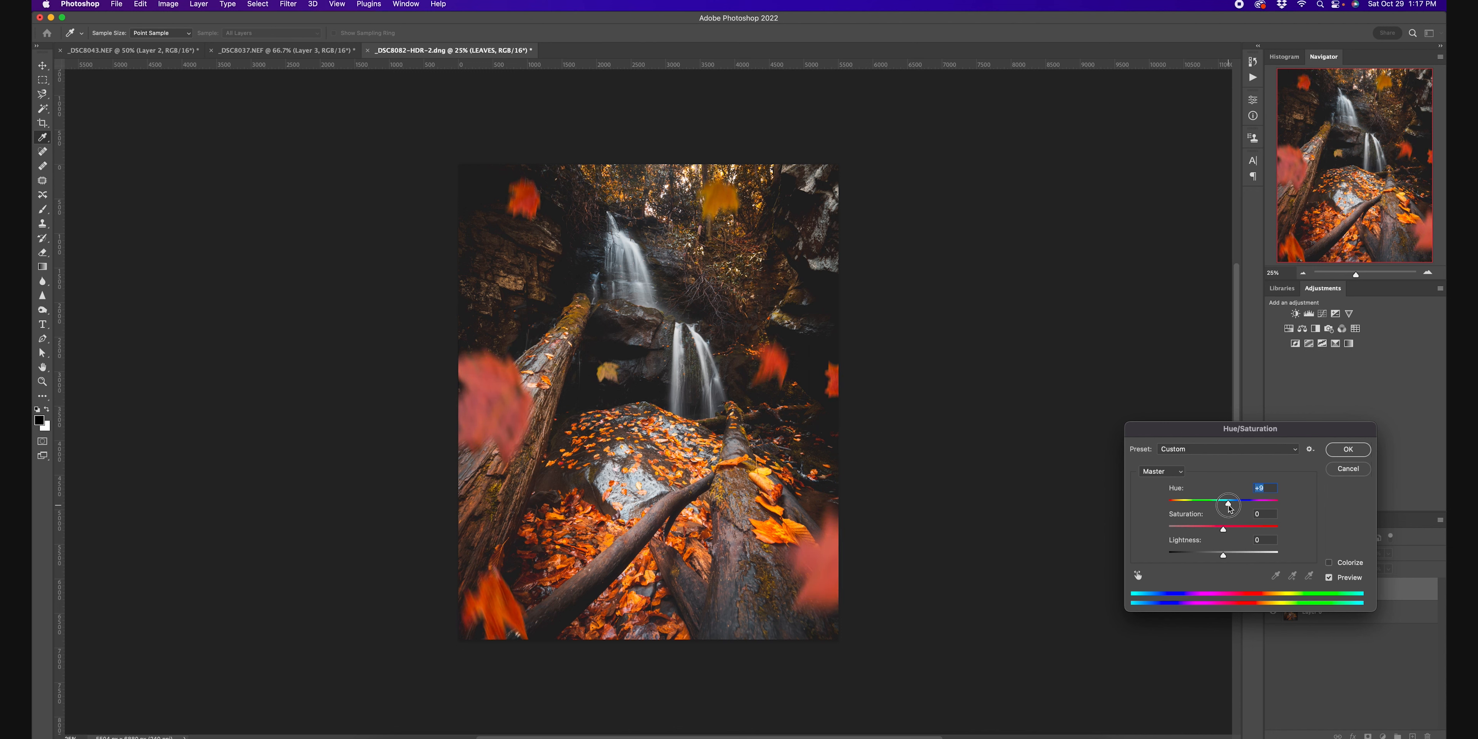
click(1329, 578)
click(1329, 577)
click(1329, 577)
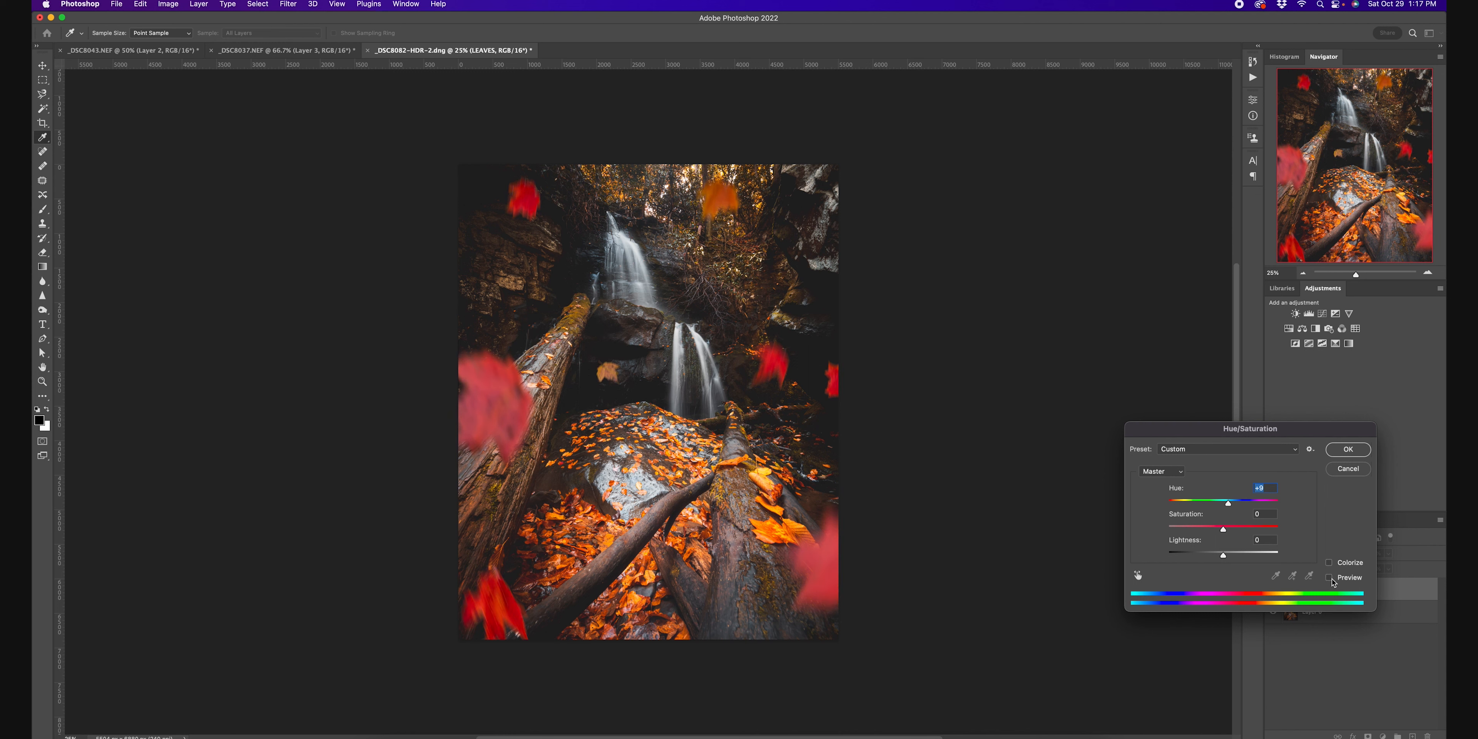
click(1330, 578)
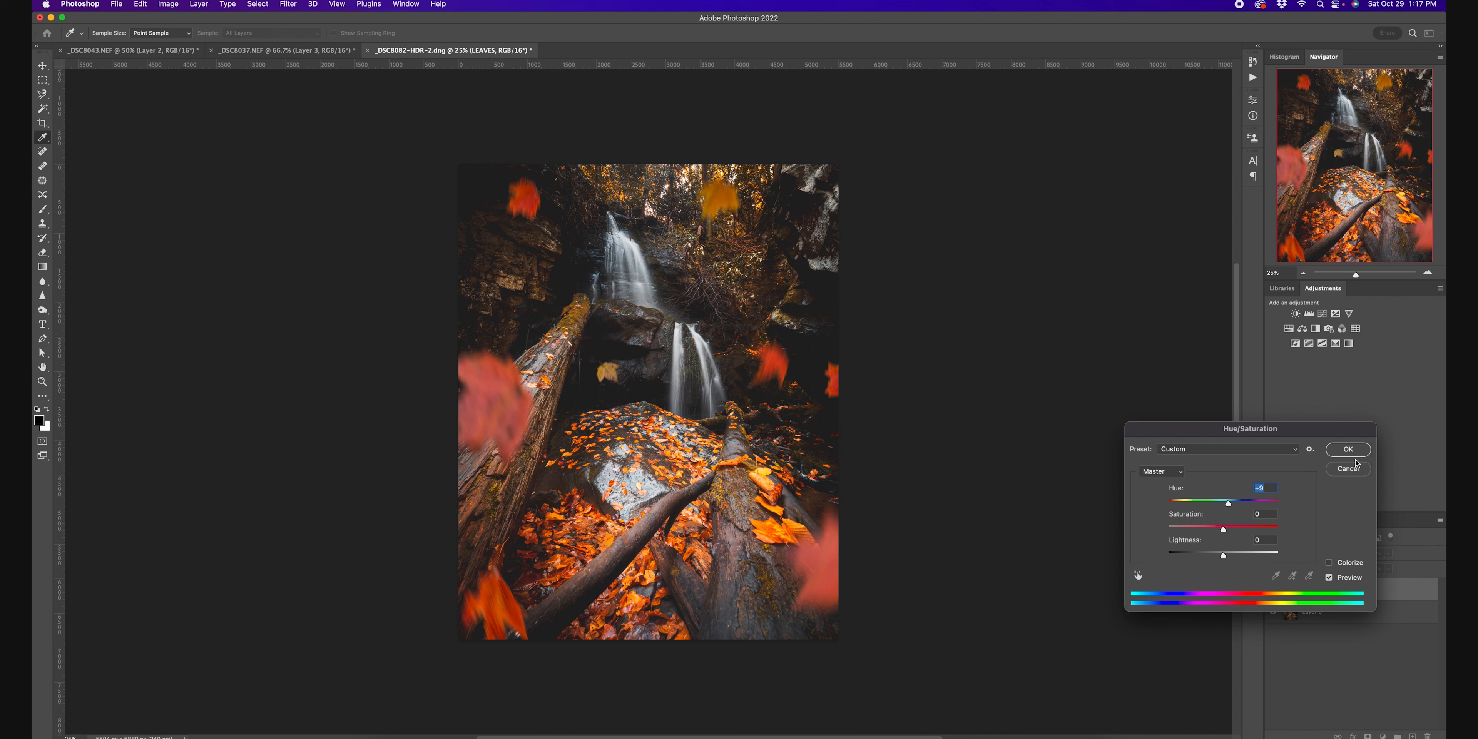
click(1348, 450)
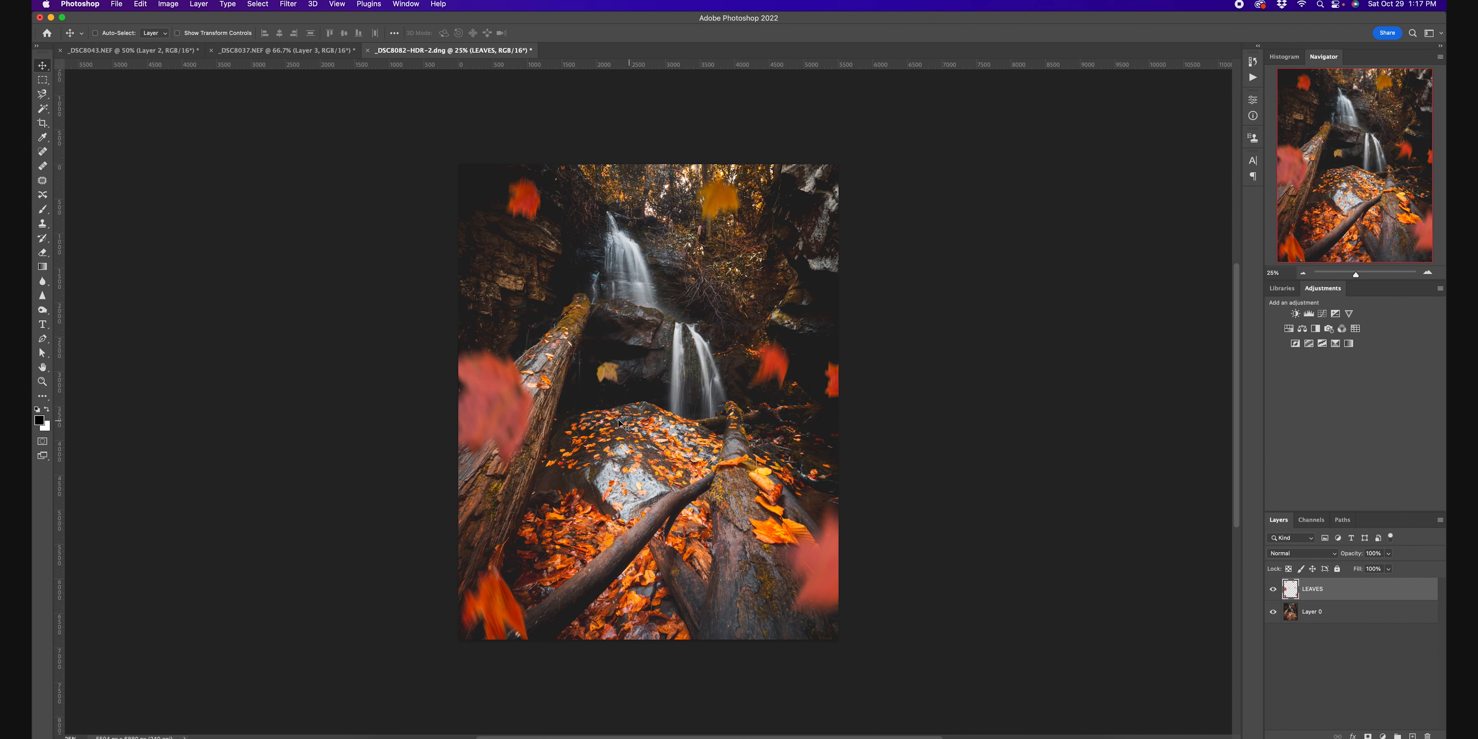
Step: Slightly lower the LEAVES layer's opacity and deselect all layers to check the finished composite
click(1391, 553)
drag(1393, 568, 1388, 576)
click(1386, 661)
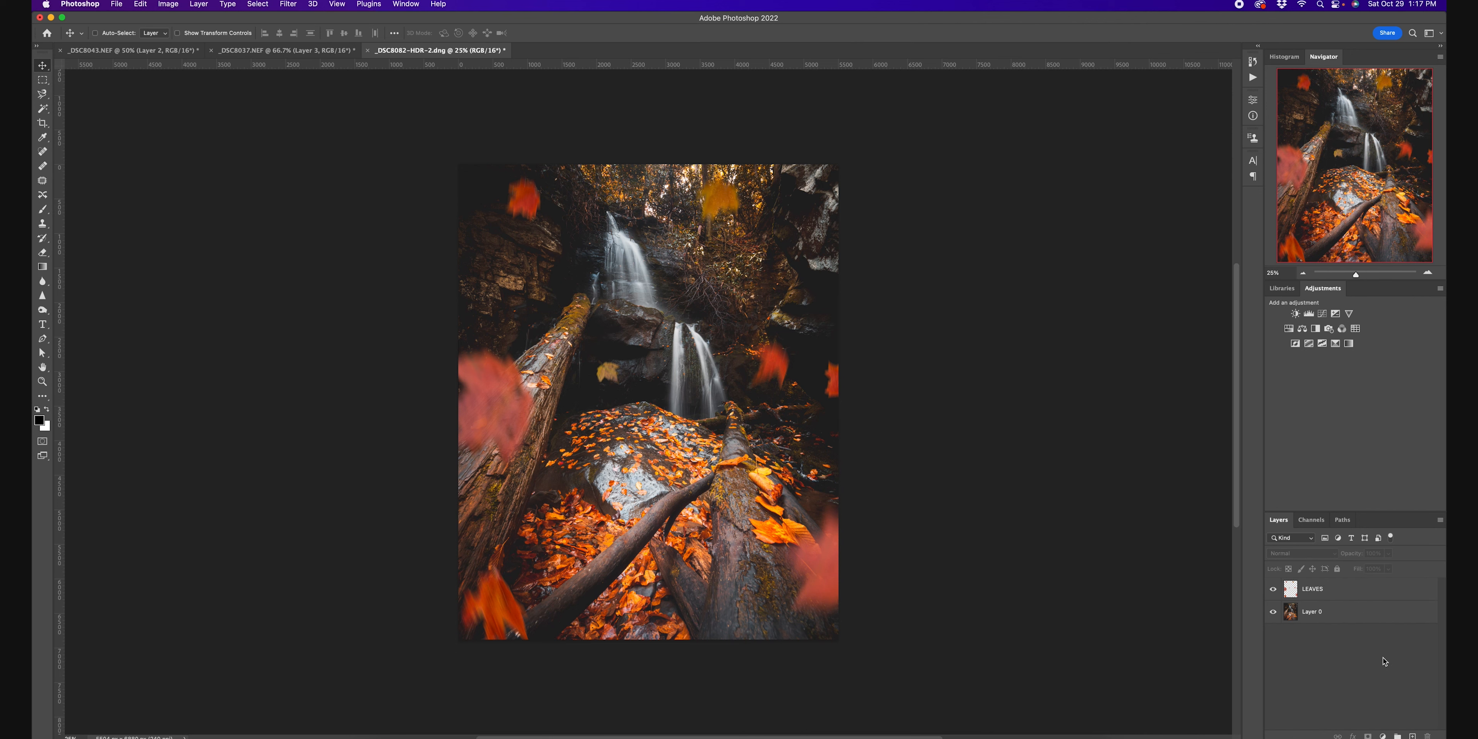
click(1428, 274)
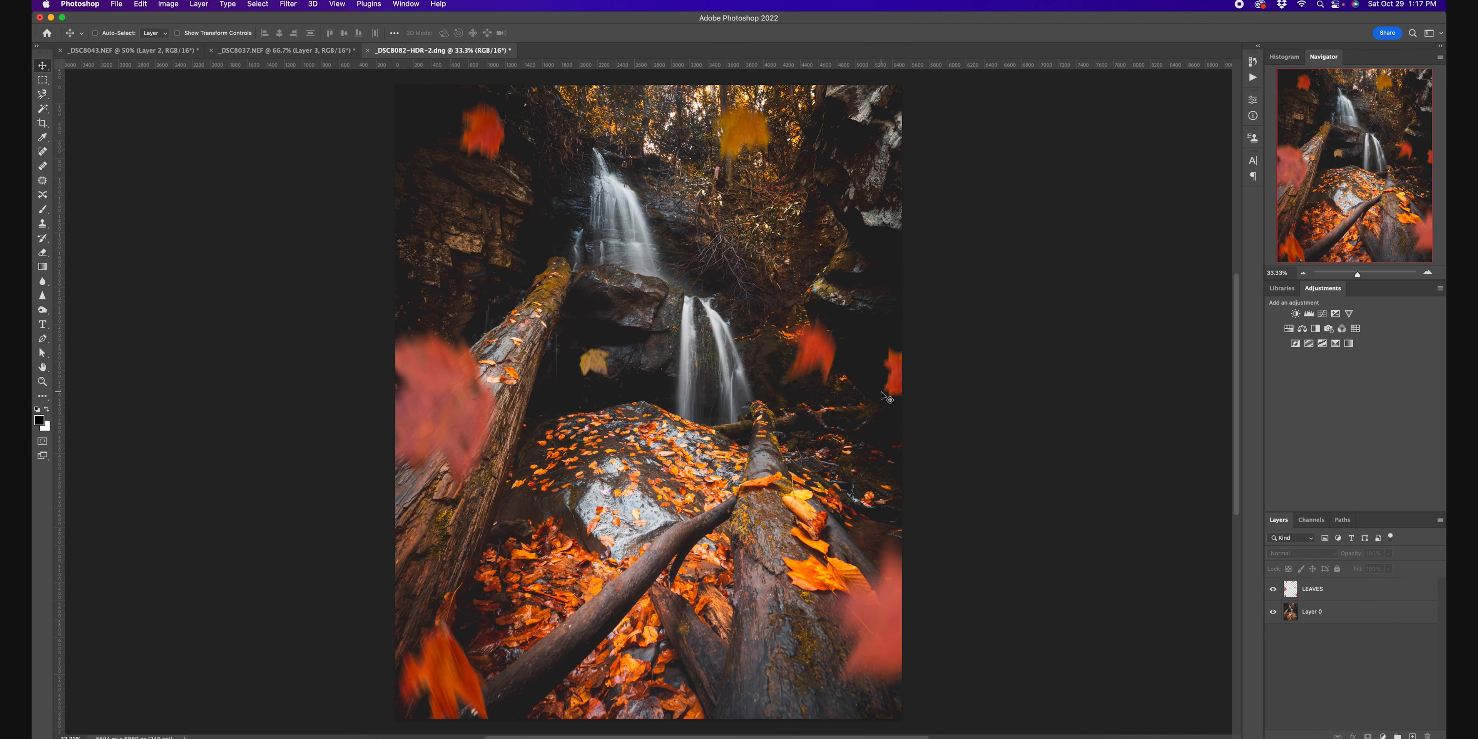